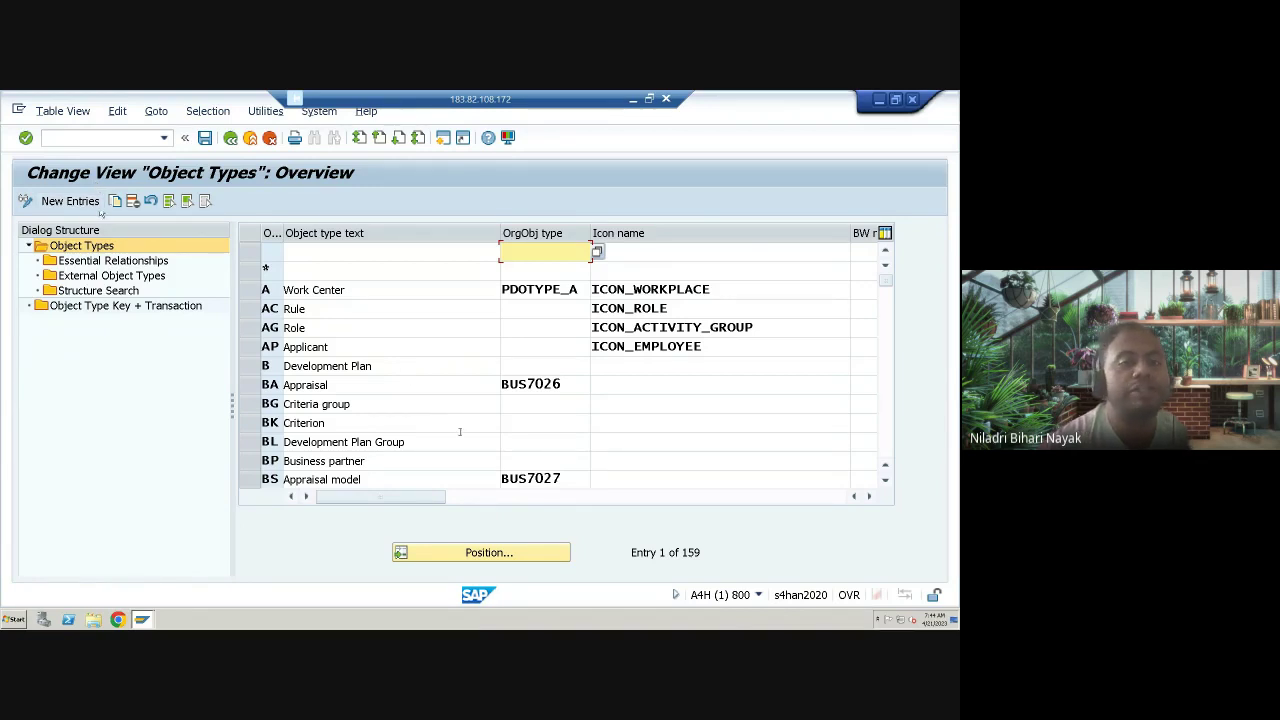
Position the object types list at object type S and select the Position row.
scroll(489, 423, "down", 7)
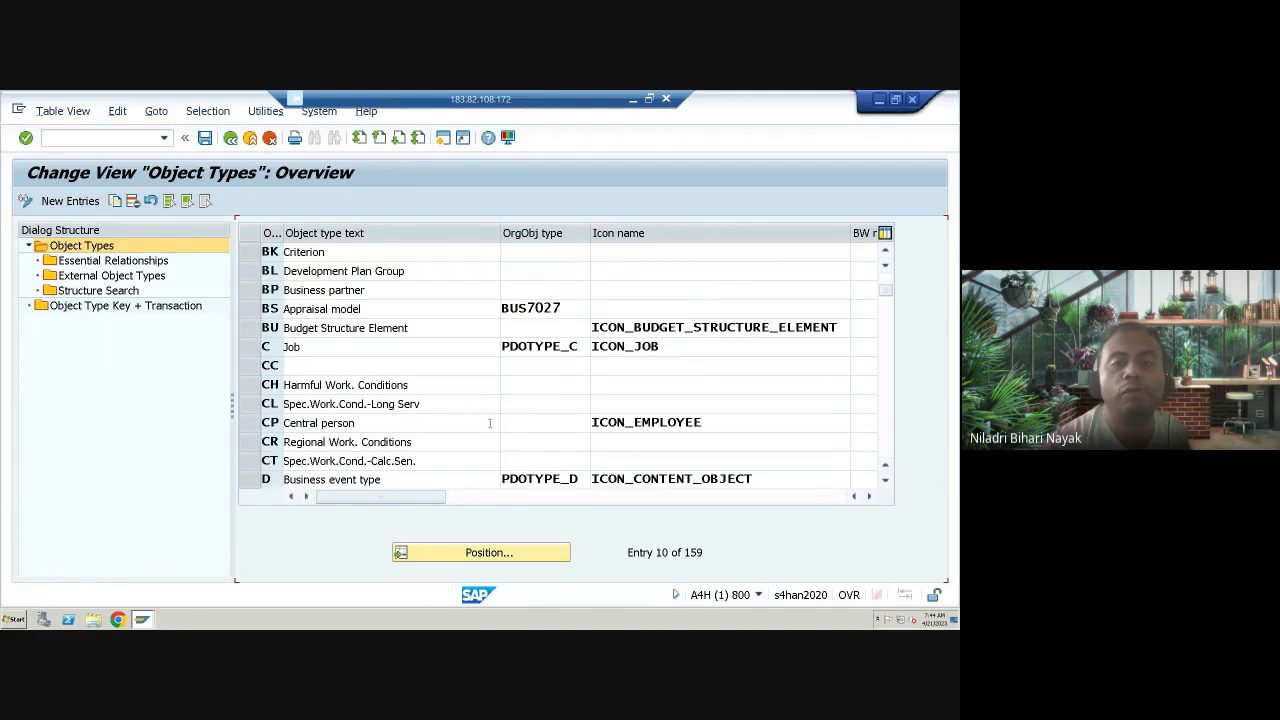
left_click(511, 556)
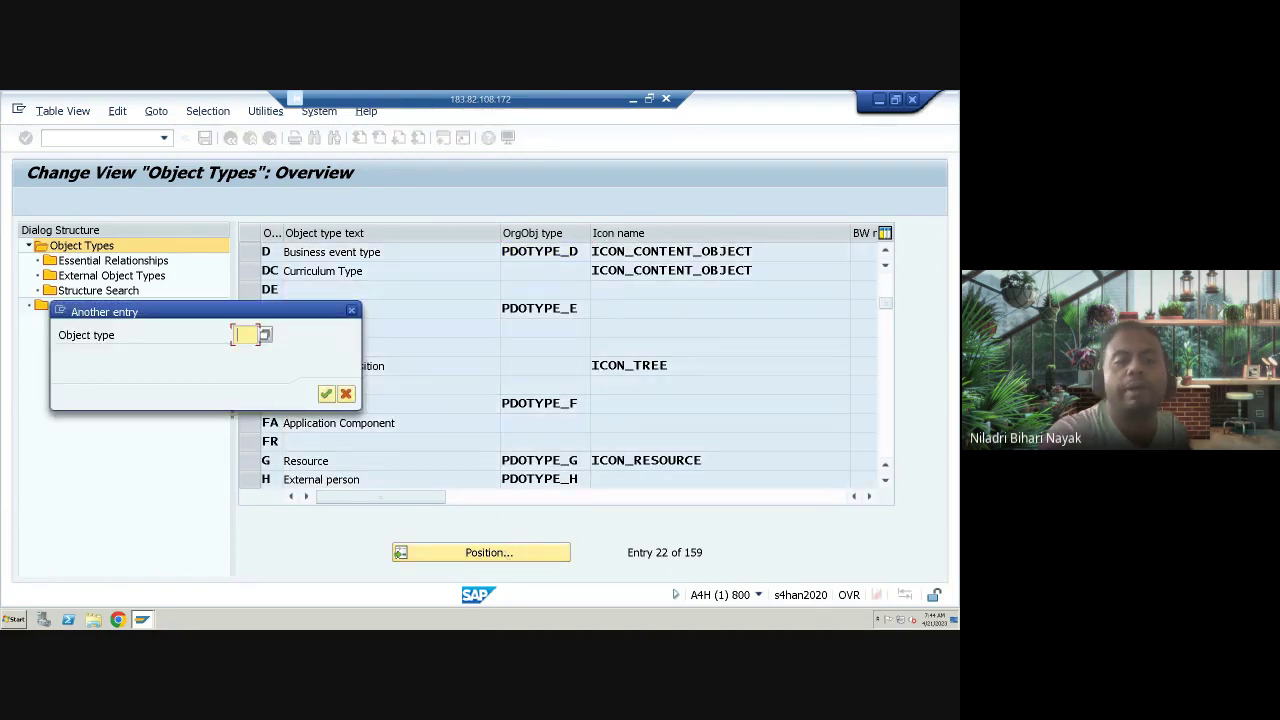
type("S")
key("Return")
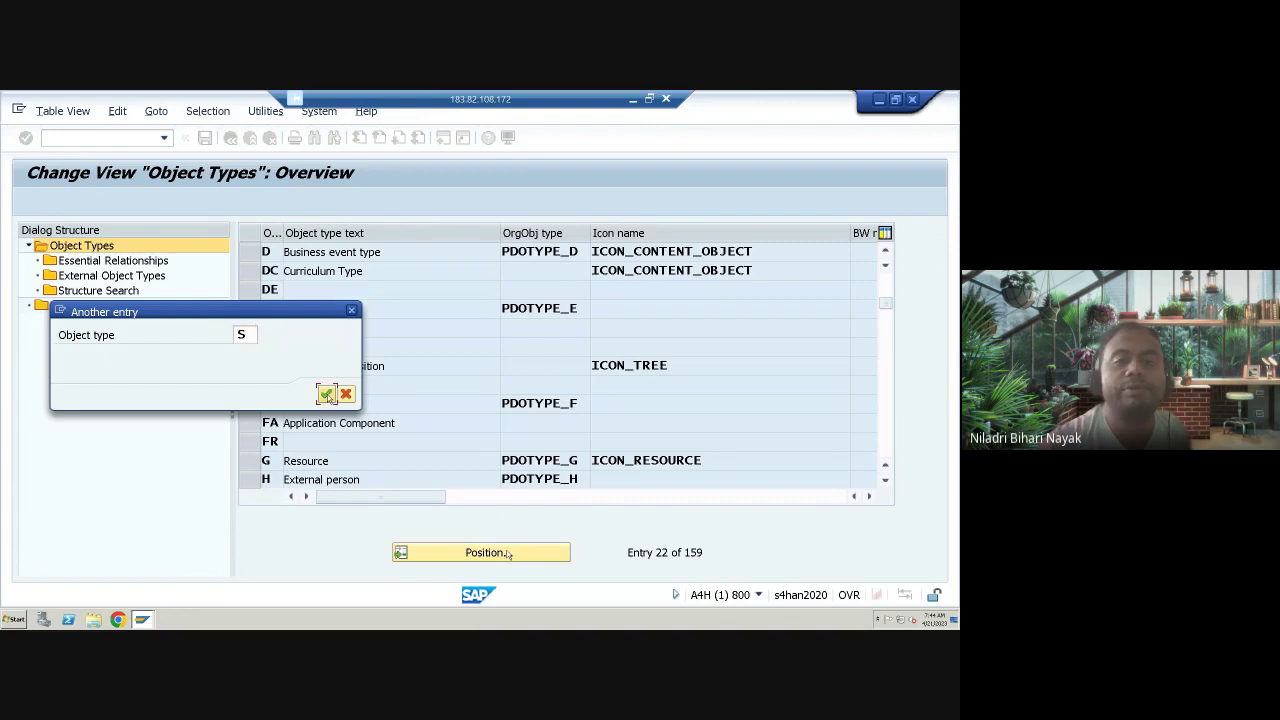
left_click(326, 394)
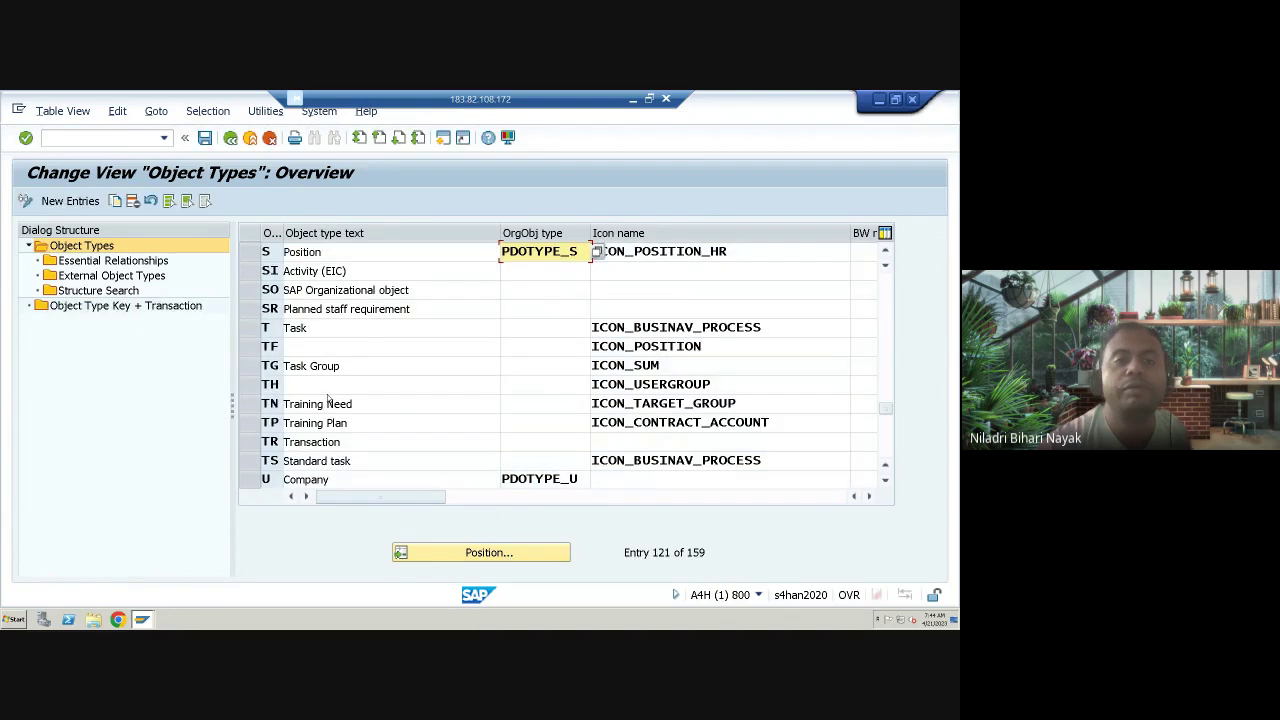
left_click(252, 252)
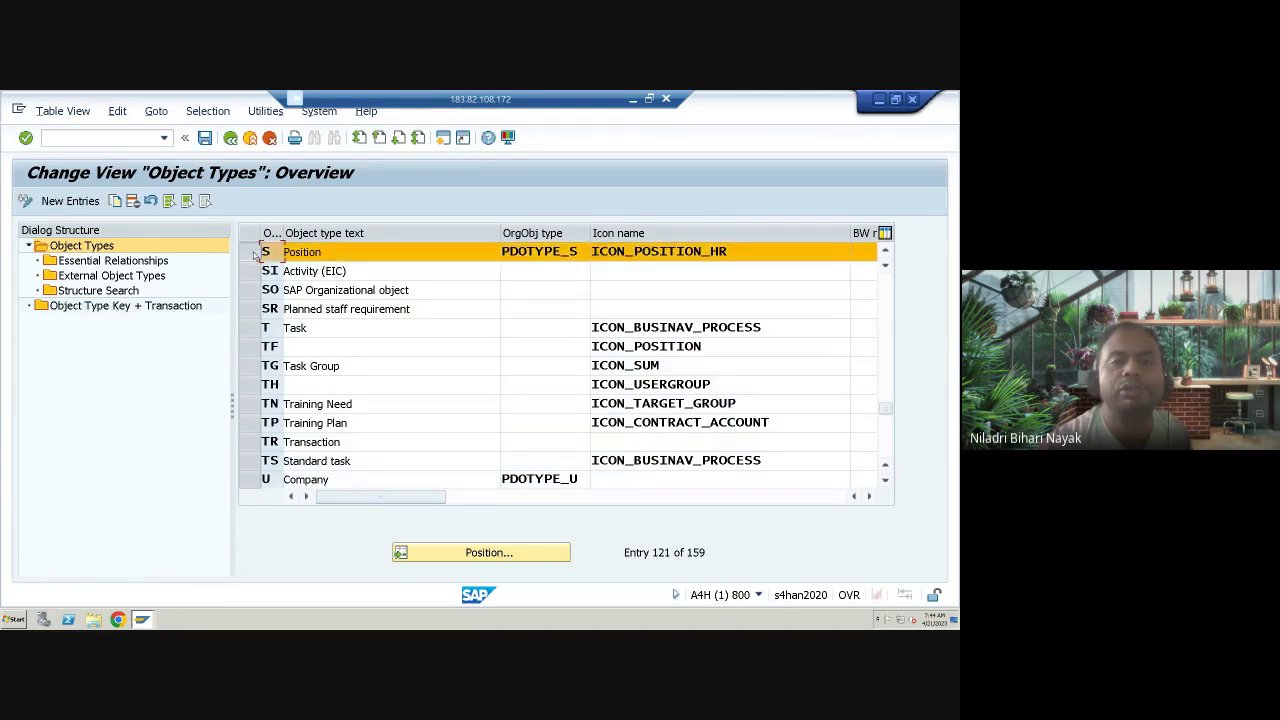
Position the list at object type P and select the Person row.
left_click(482, 550)
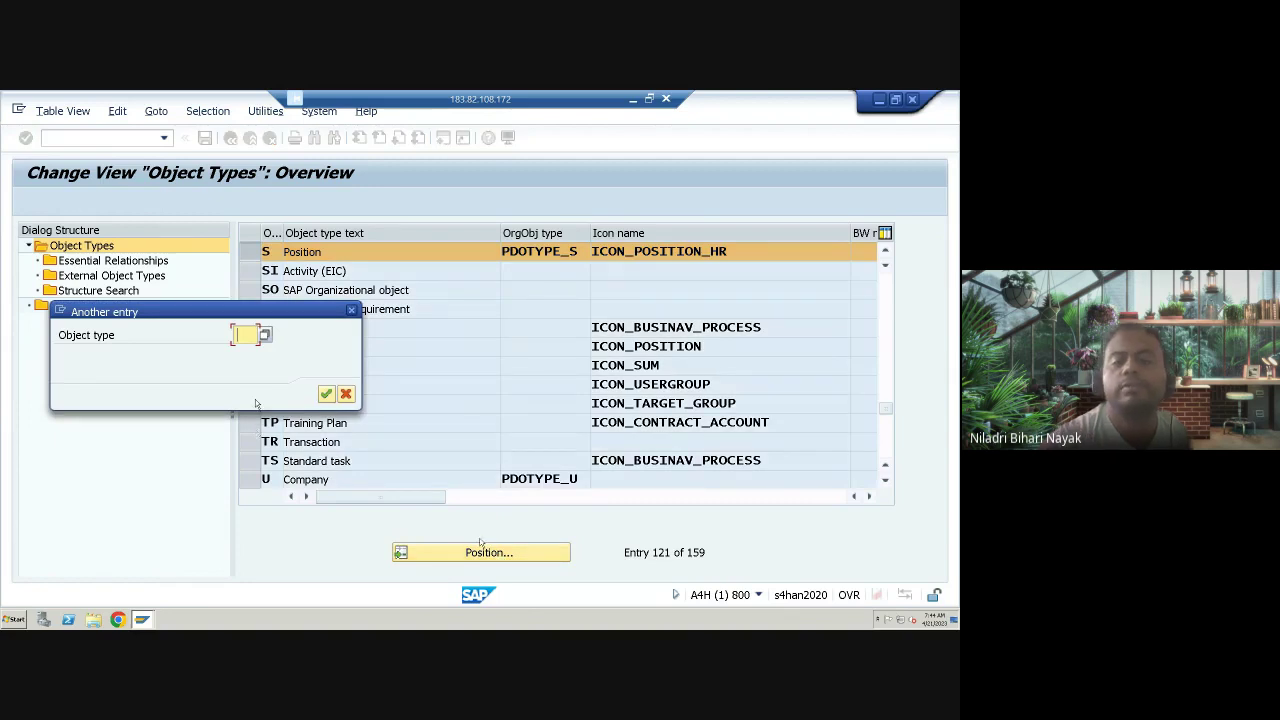
type("P")
left_click(326, 394)
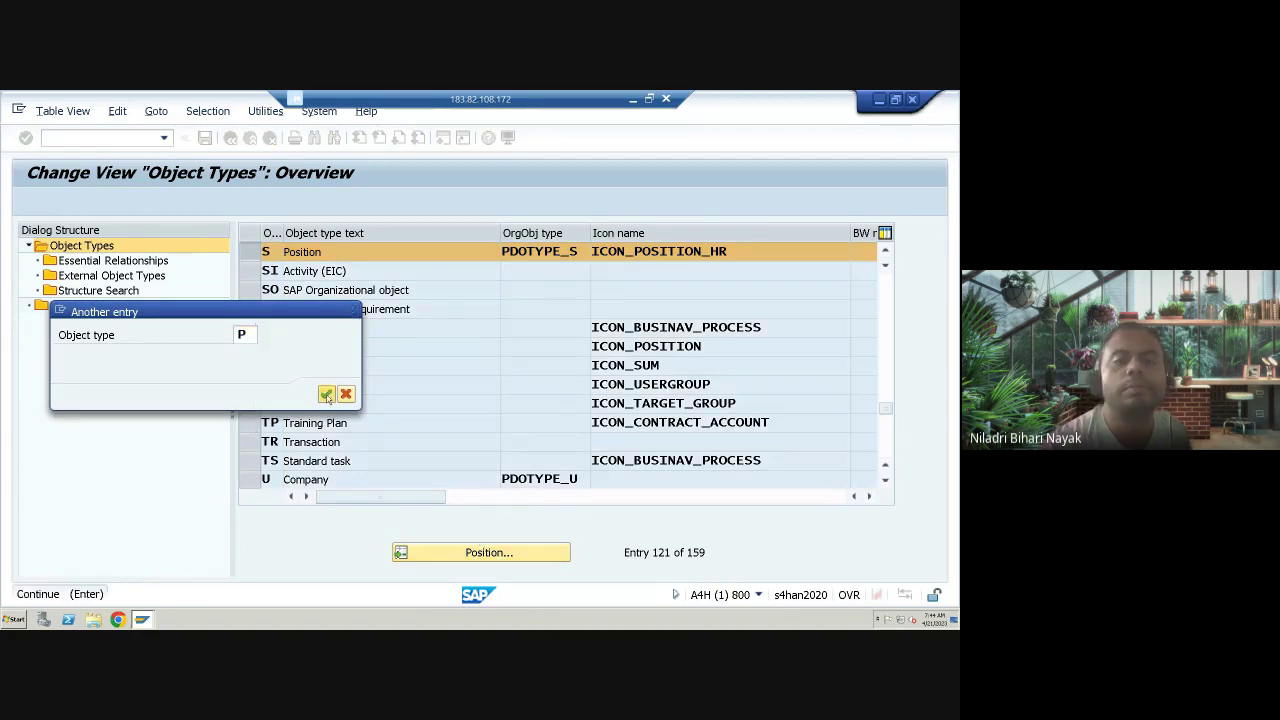
left_click(251, 252)
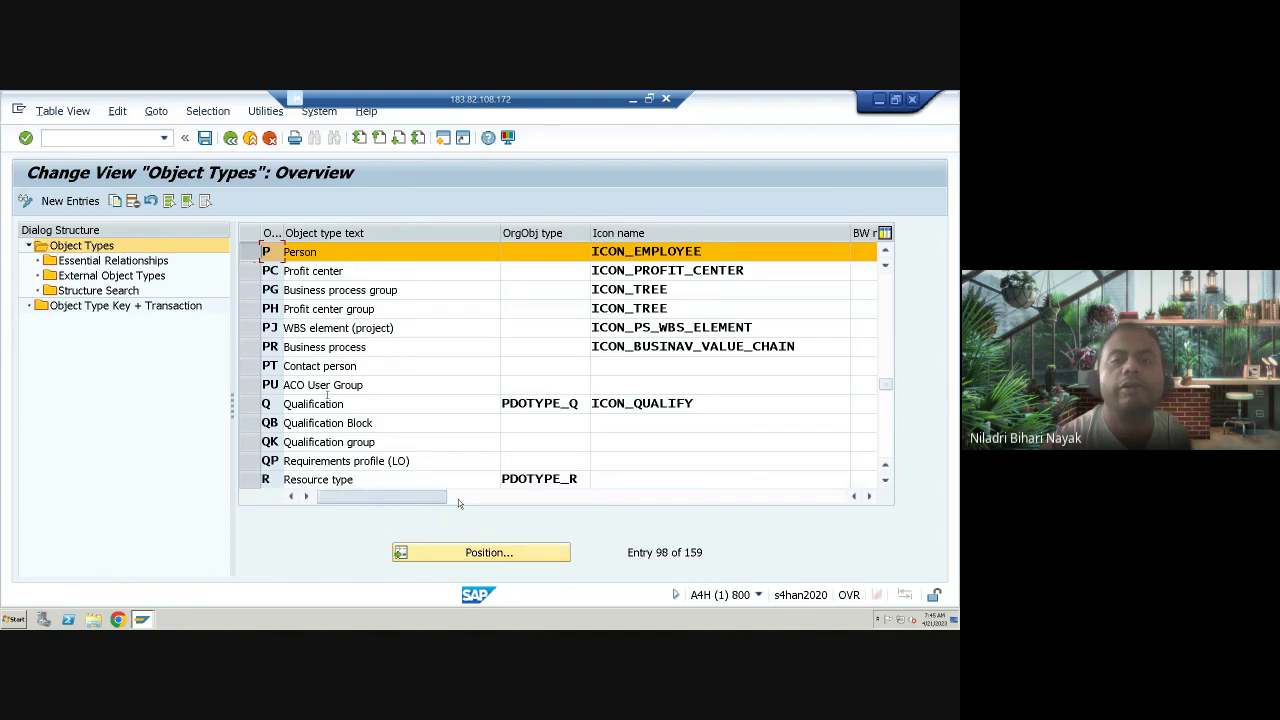
mouse_move(428, 497)
left_mouse_down()
mouse_move(724, 524)
mouse_move(403, 495)
left_mouse_up()
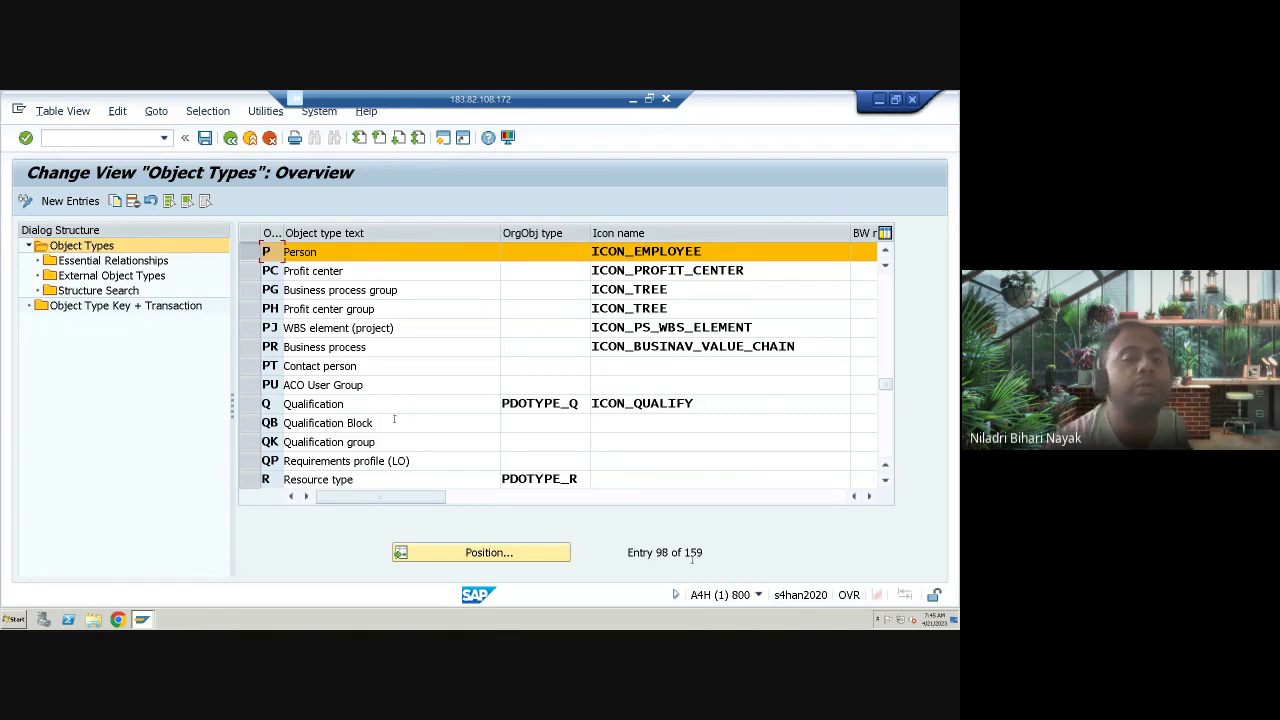
Position the list at object type O and select the Organizational unit row.
scroll(394, 419, "down", 5)
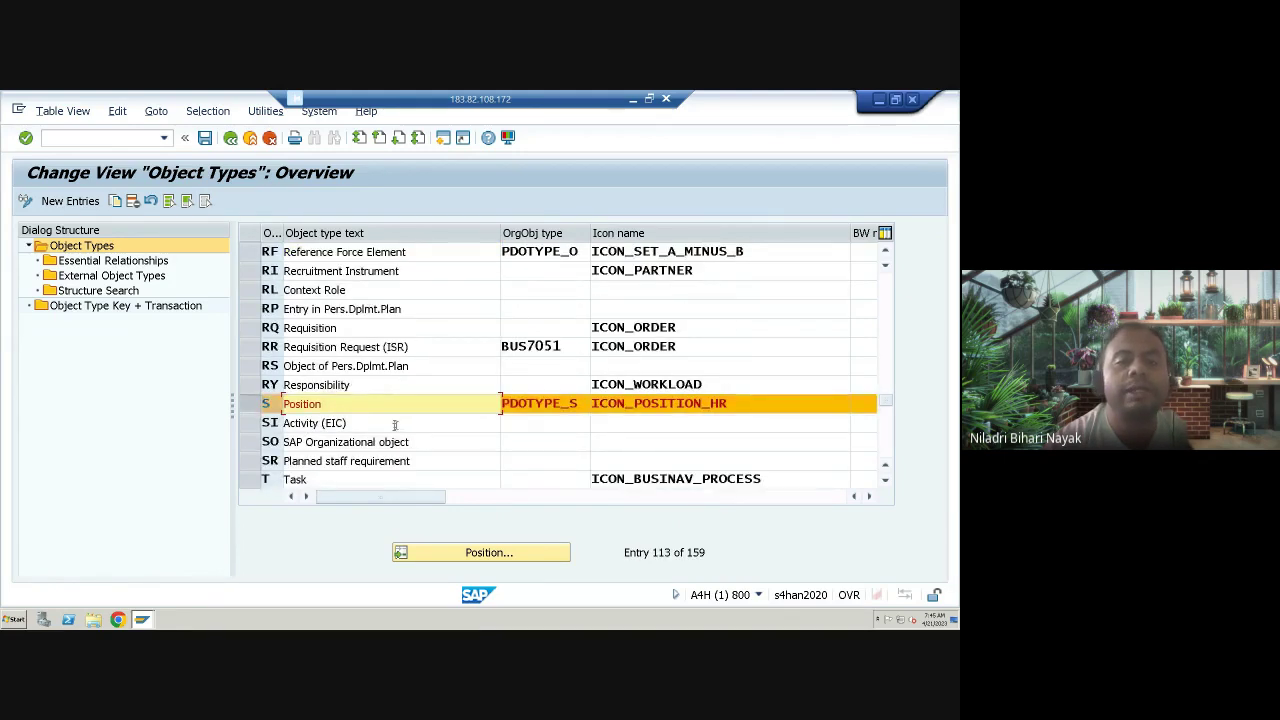
scroll(394, 426, "up", 4)
scroll(393, 428, "up", 6)
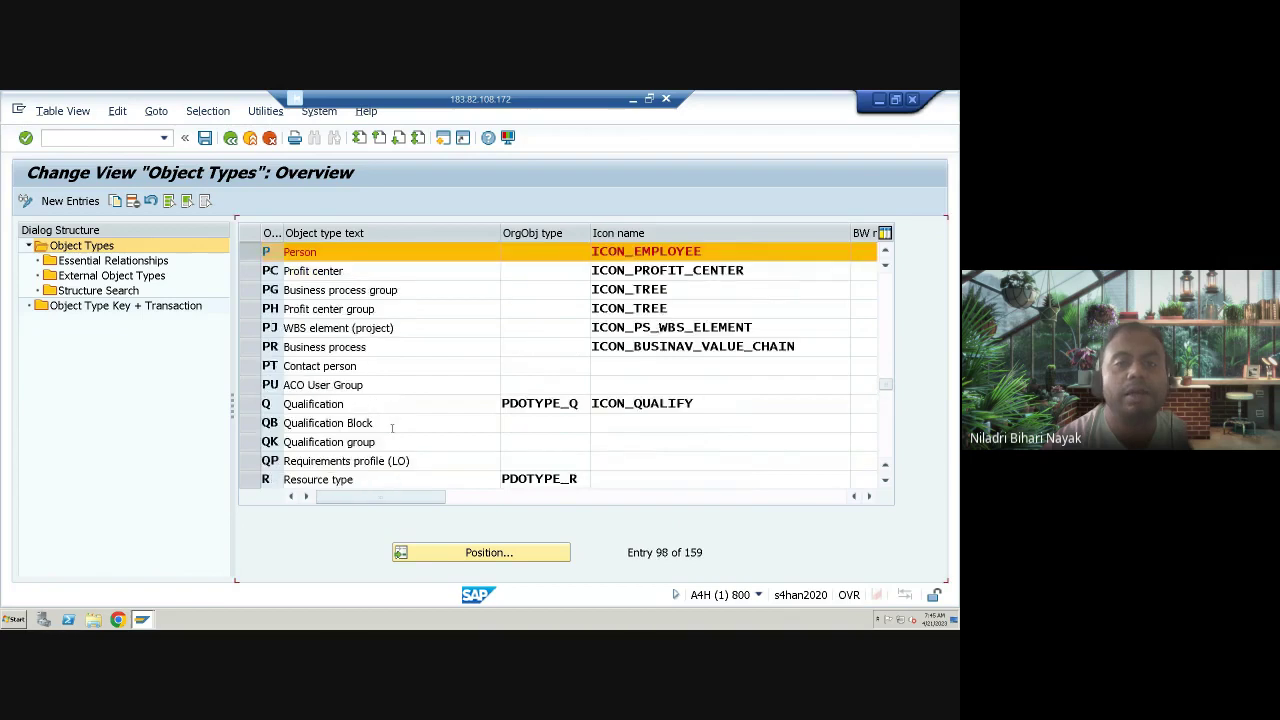
scroll(396, 425, "down", 4)
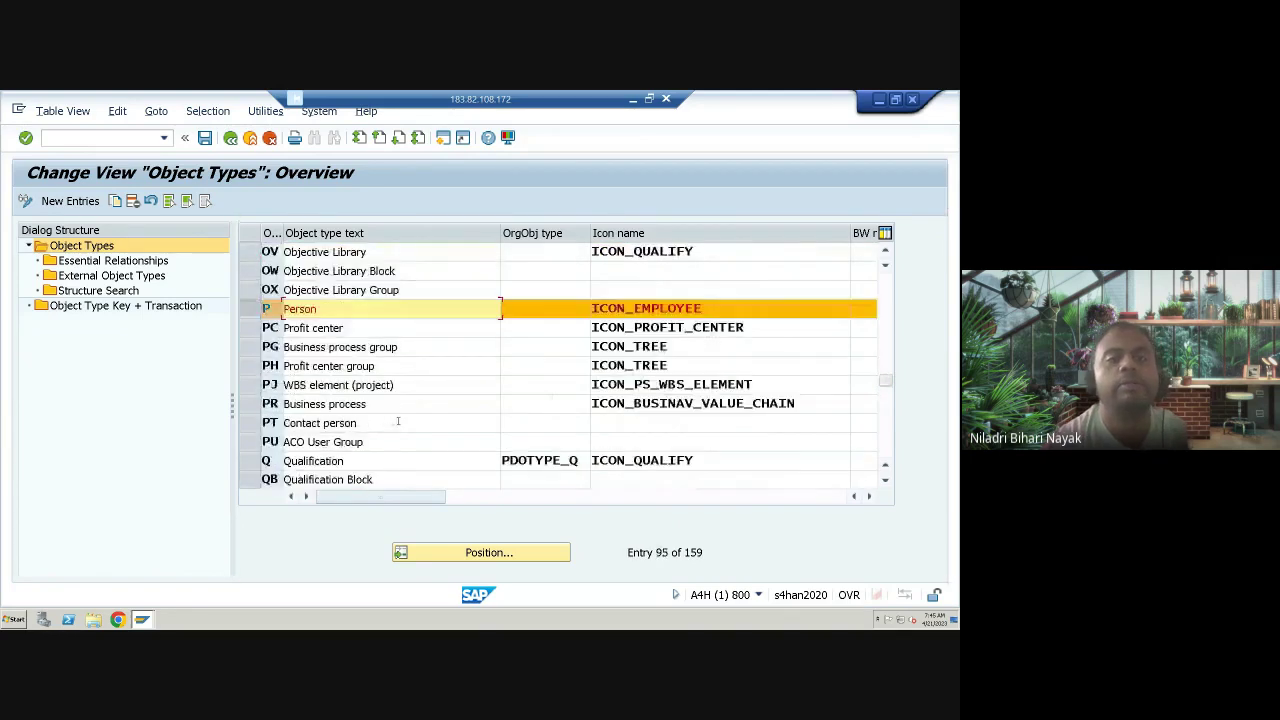
left_click(500, 553)
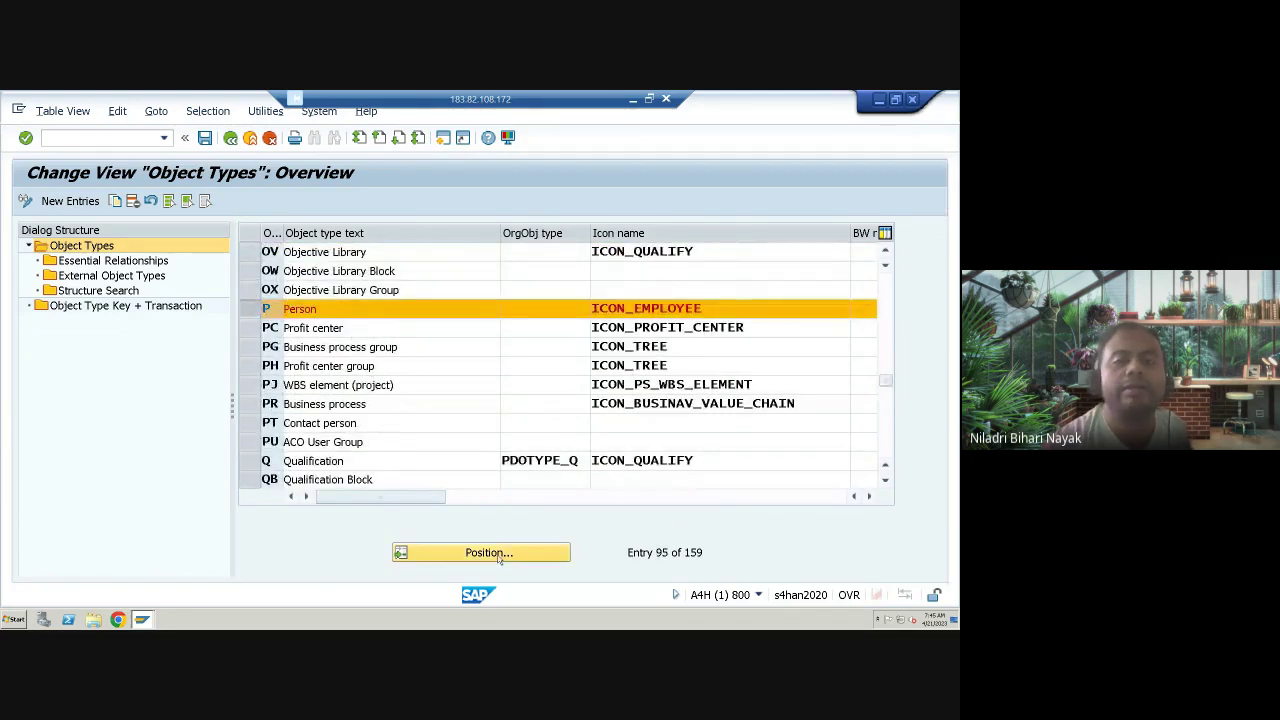
type("O")
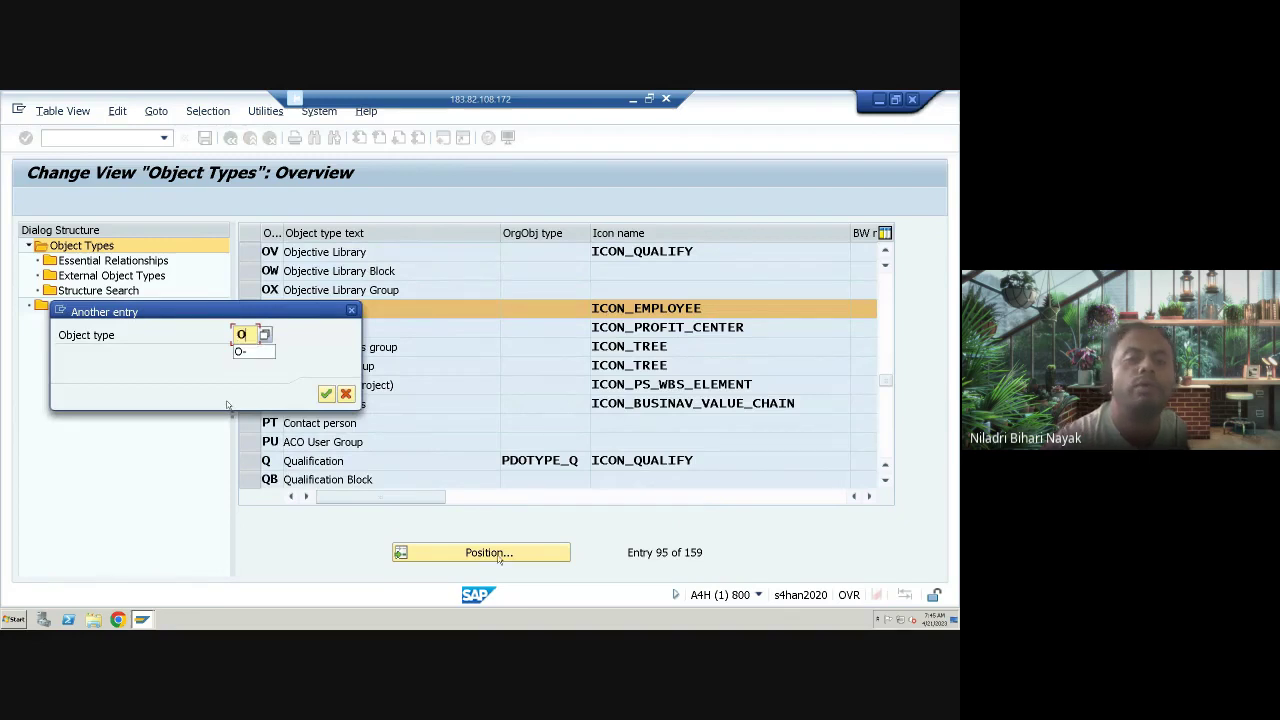
left_click(326, 394)
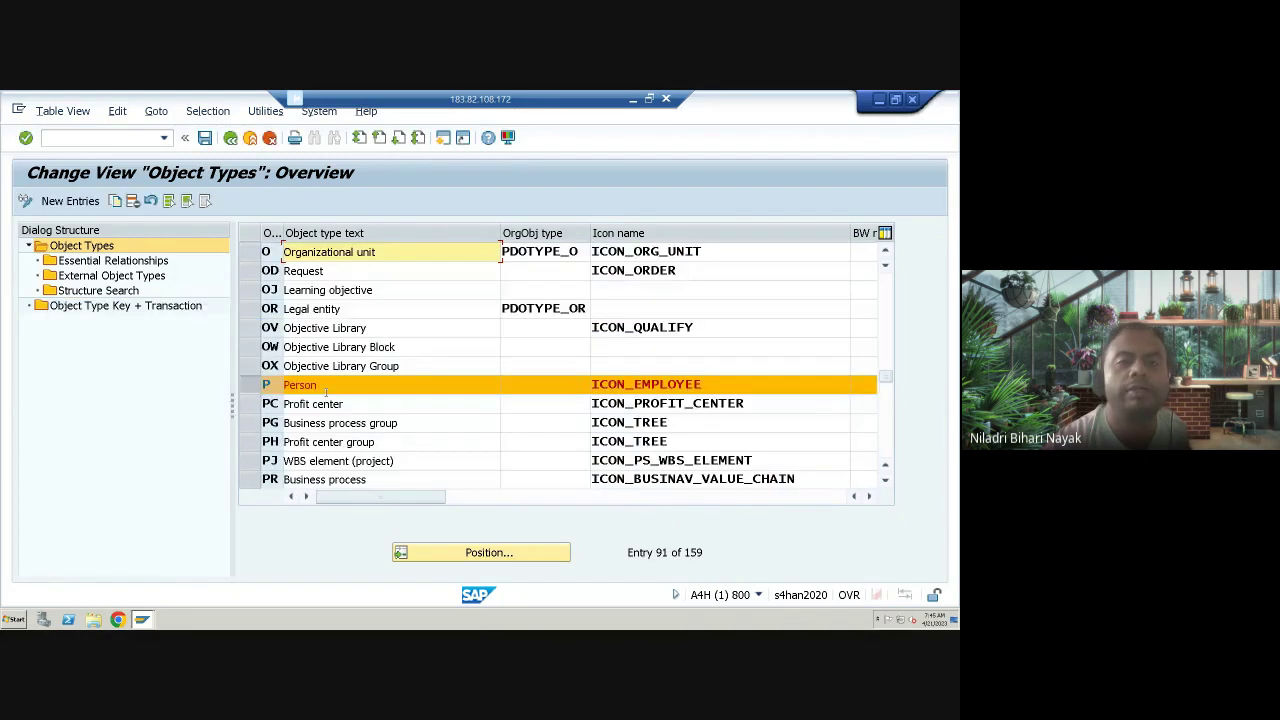
left_click(248, 252)
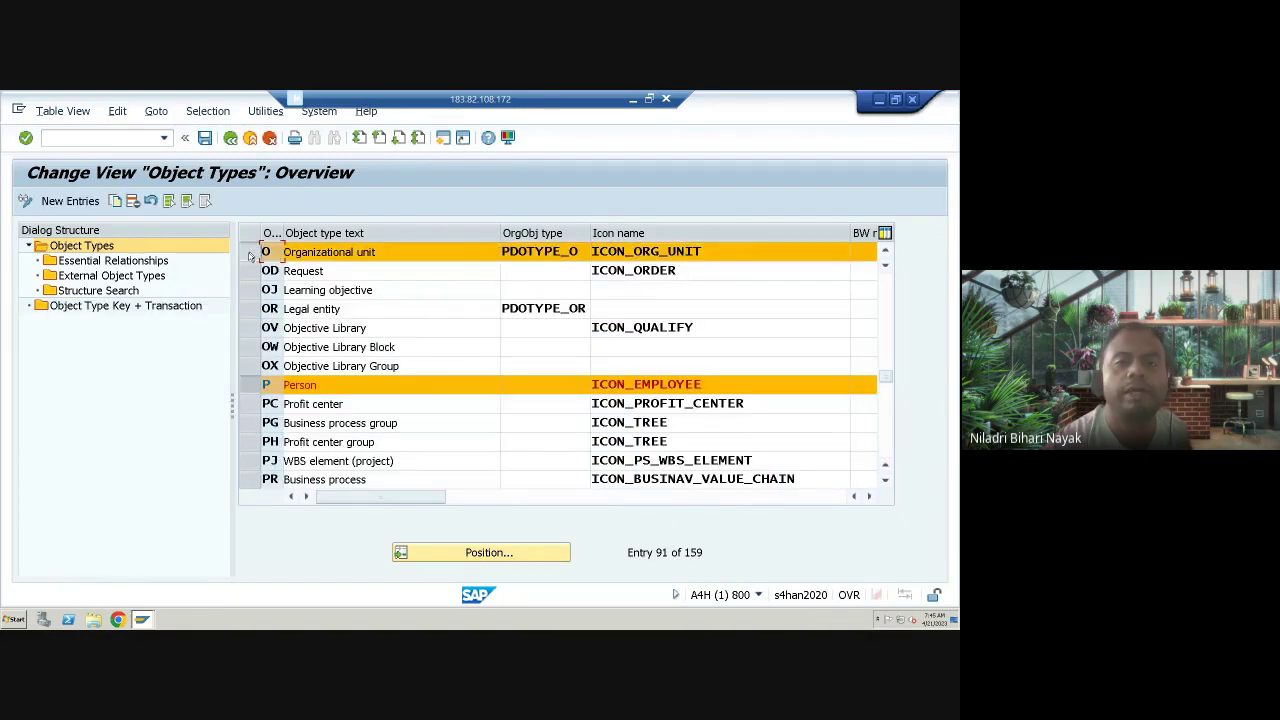
Position the list at object type C and select the Job row.
left_click(514, 547)
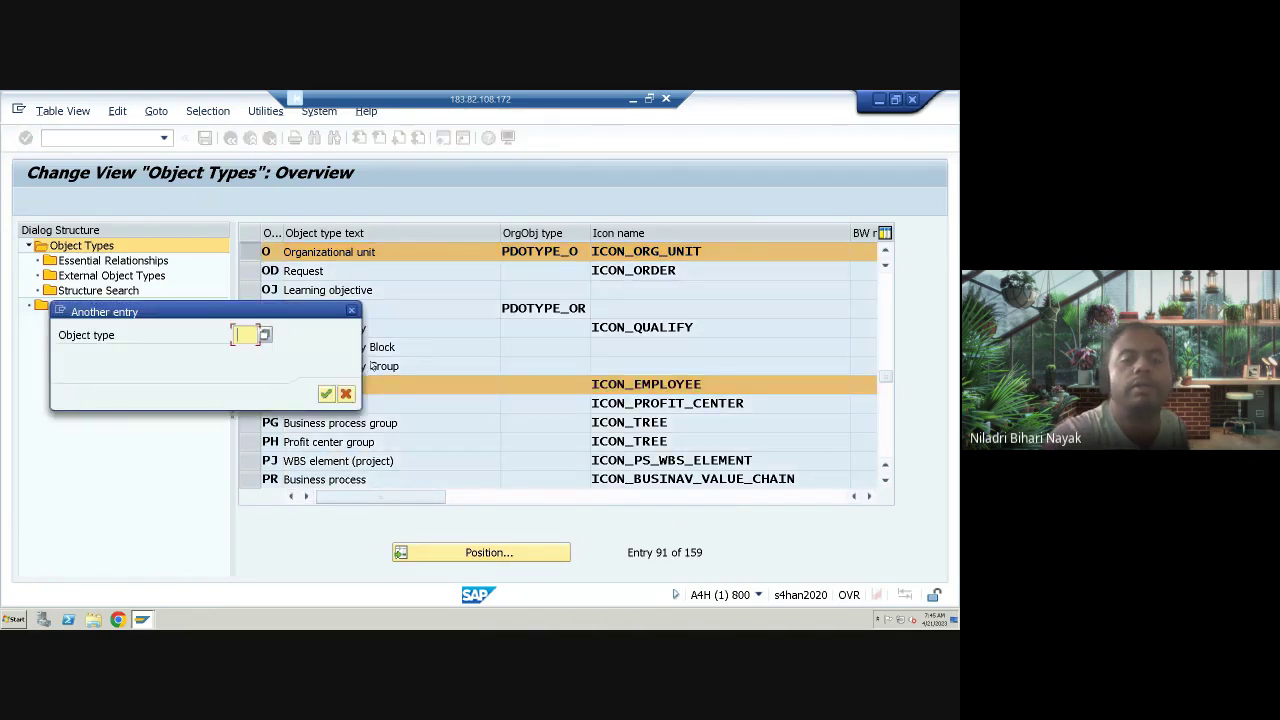
type("C")
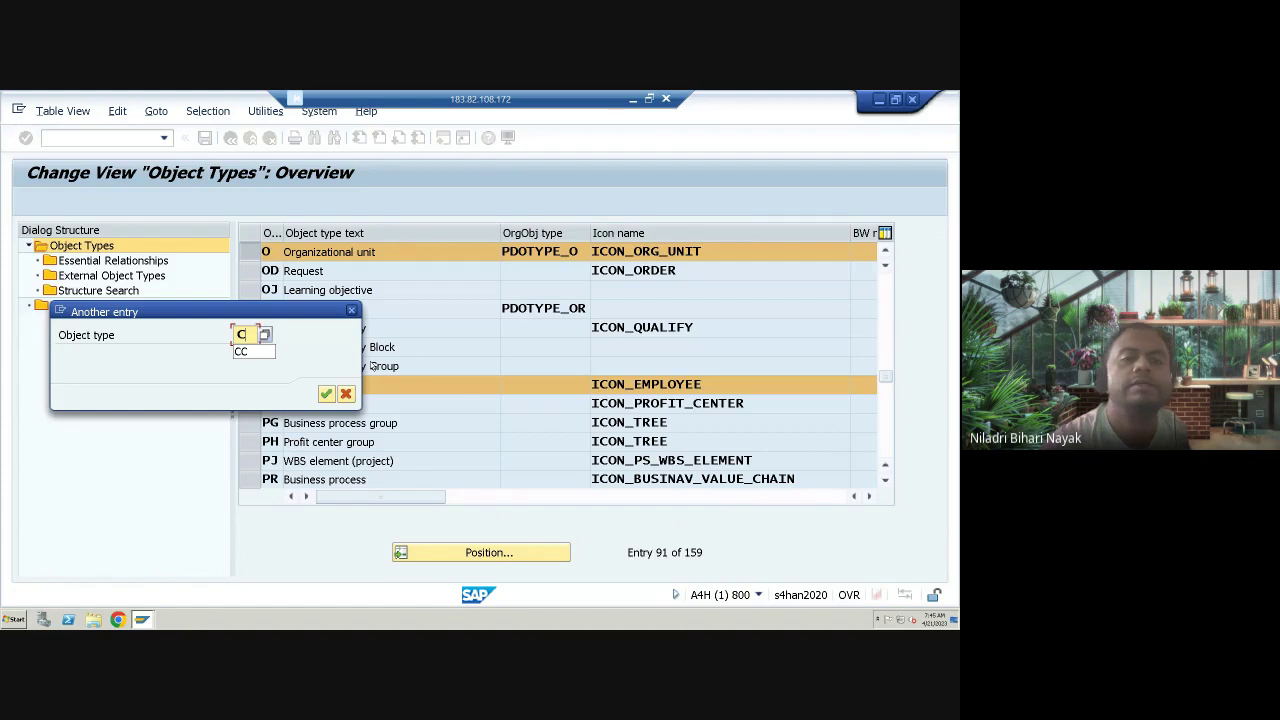
left_click(326, 395)
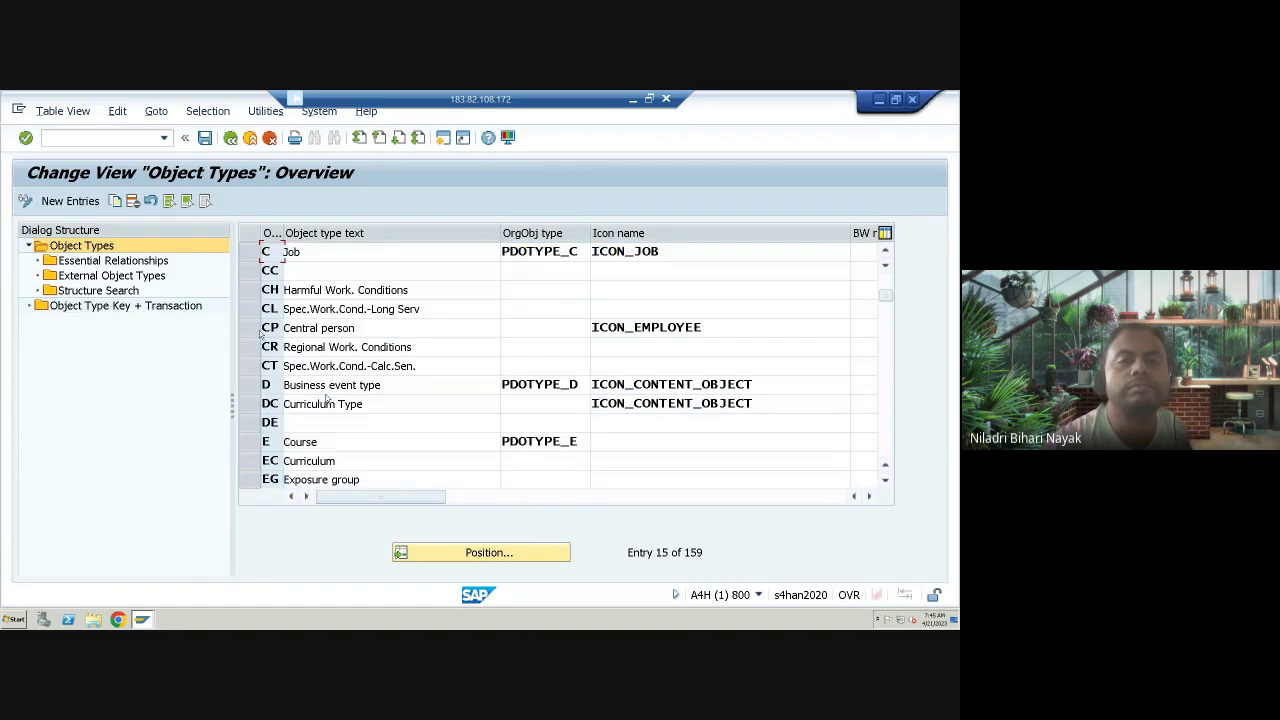
left_click(252, 252)
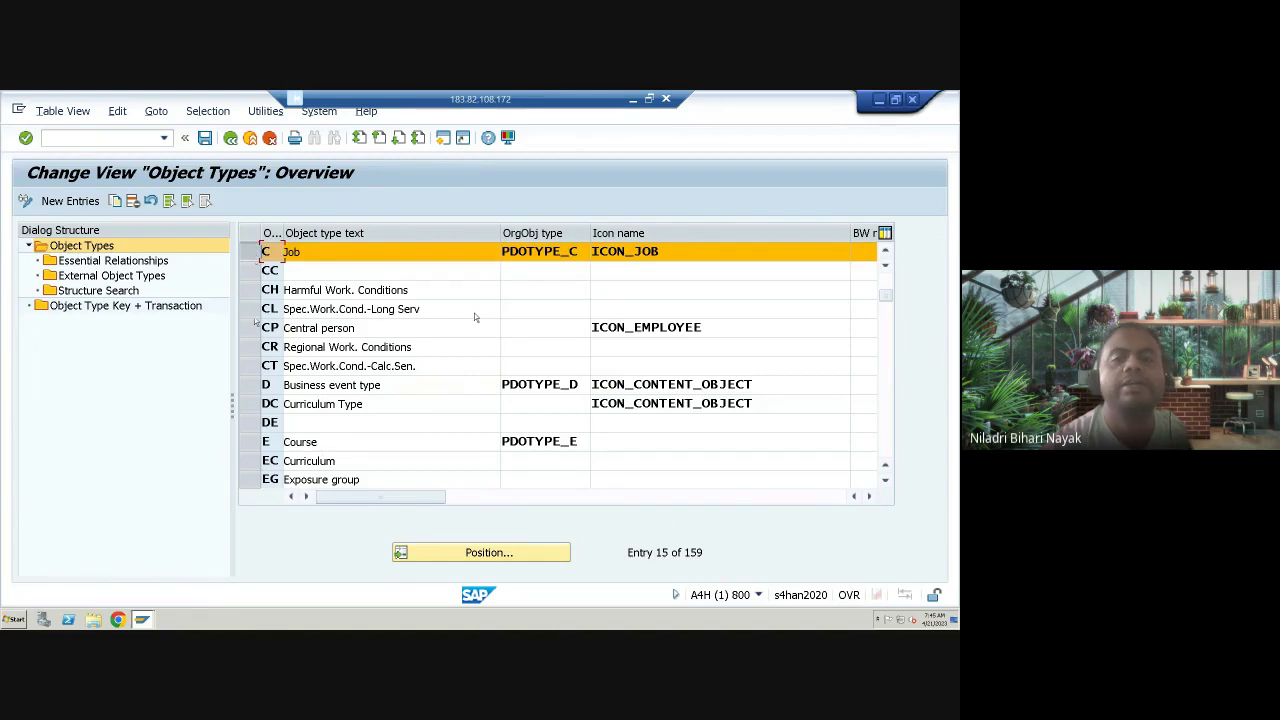
Position the list at object type K and select the Cost center row.
left_click(466, 552)
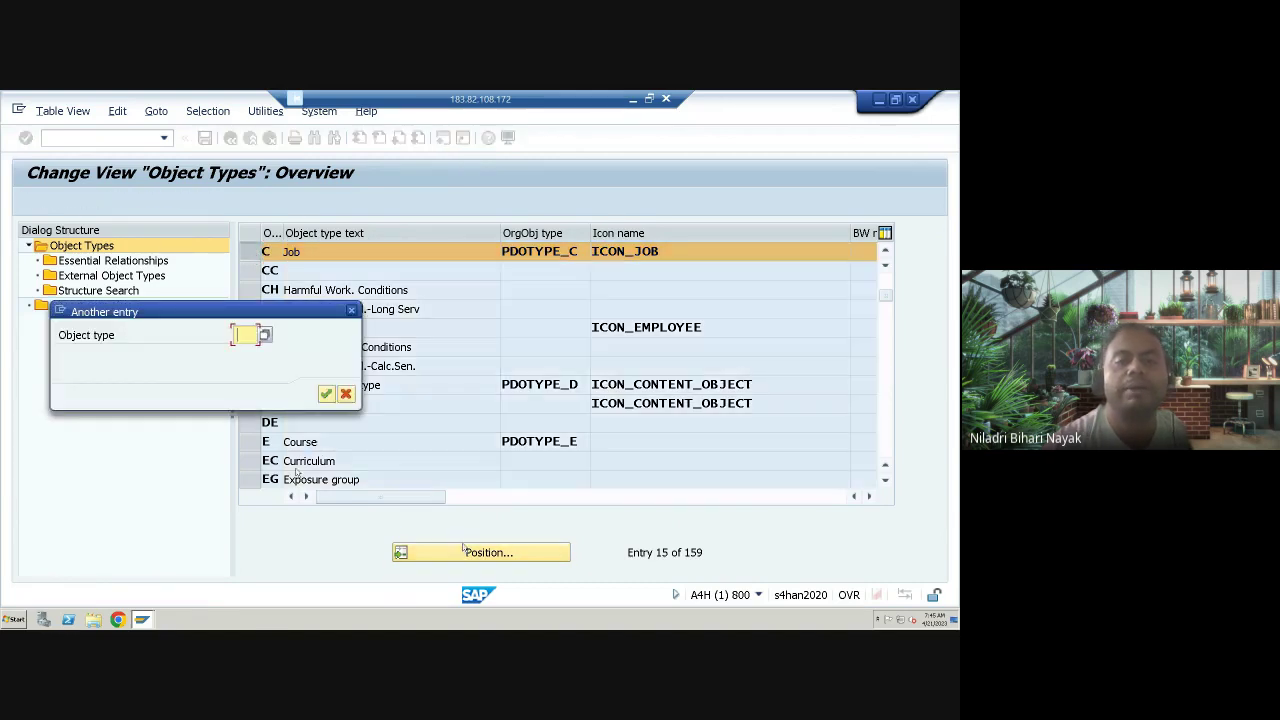
type("K")
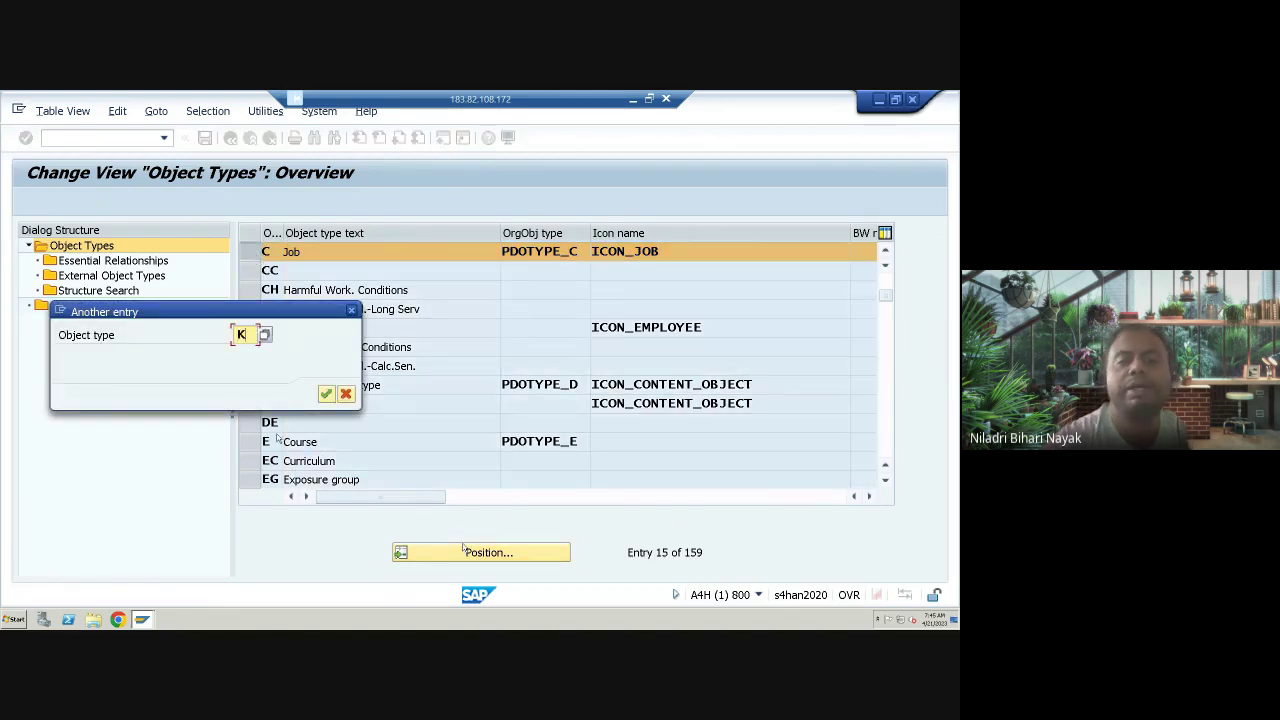
left_click(325, 394)
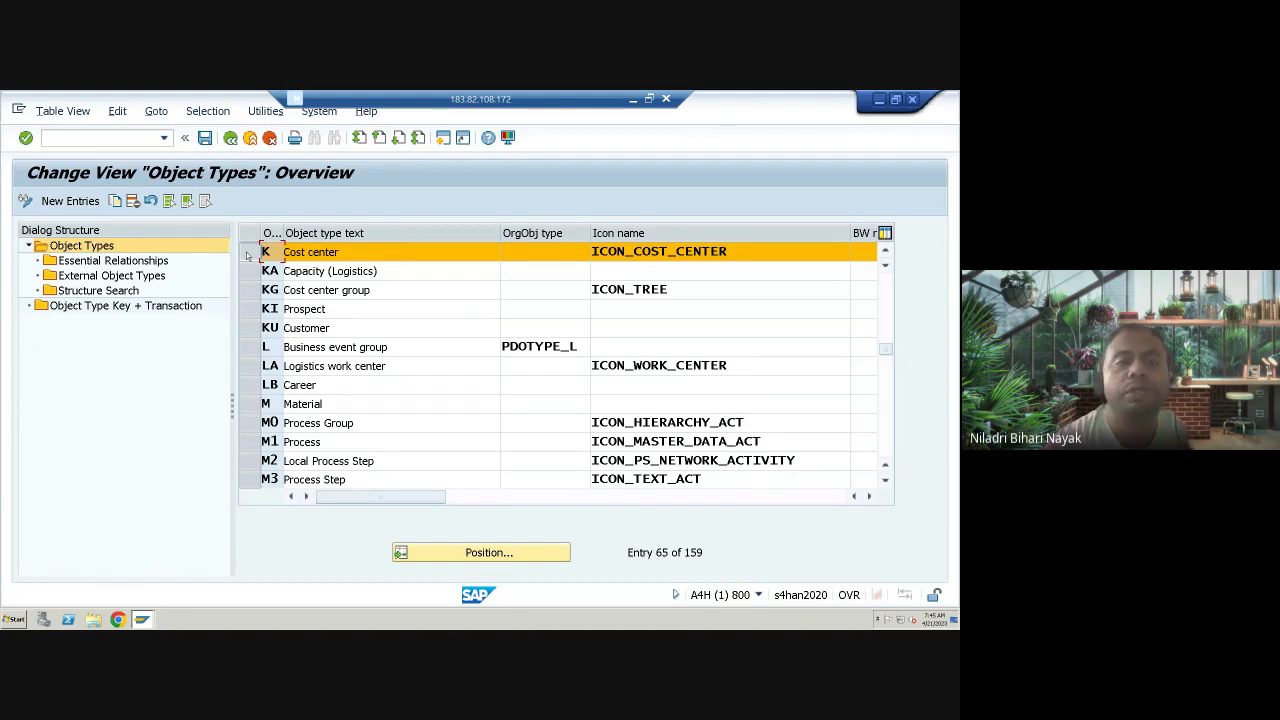
scroll(412, 374, "down", 6)
left_click(412, 400)
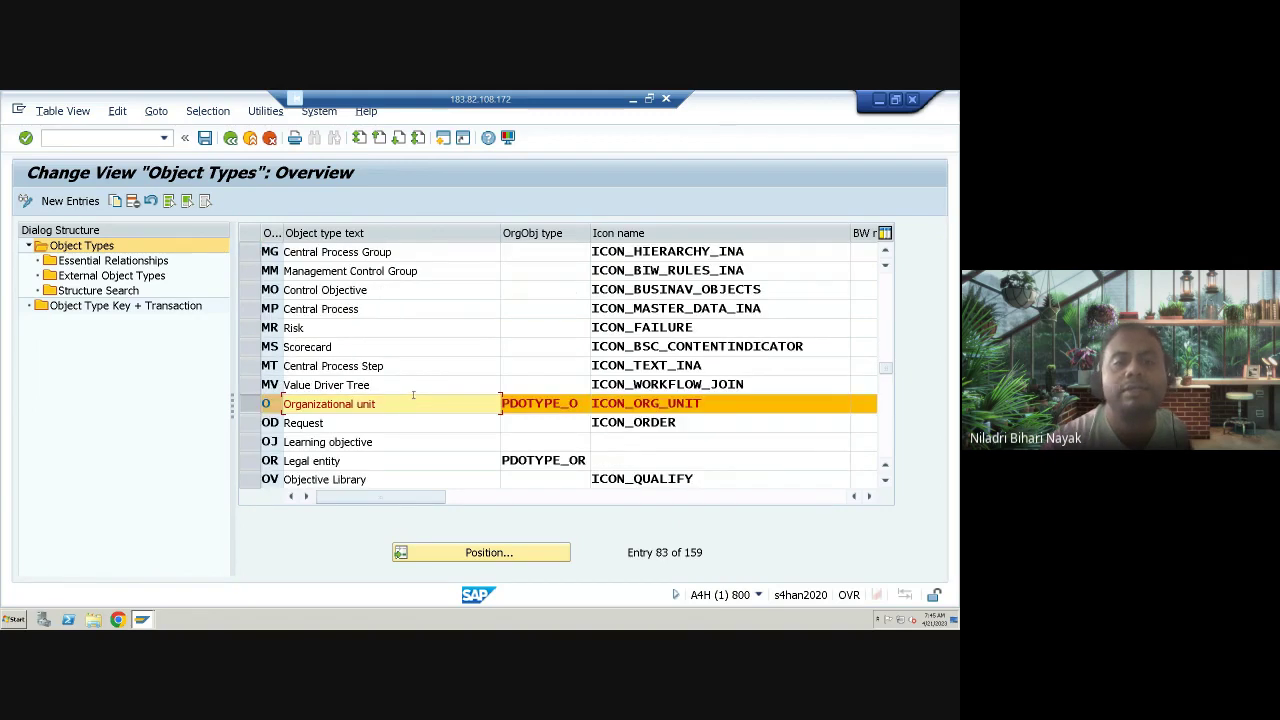
scroll(412, 395, "down", 7)
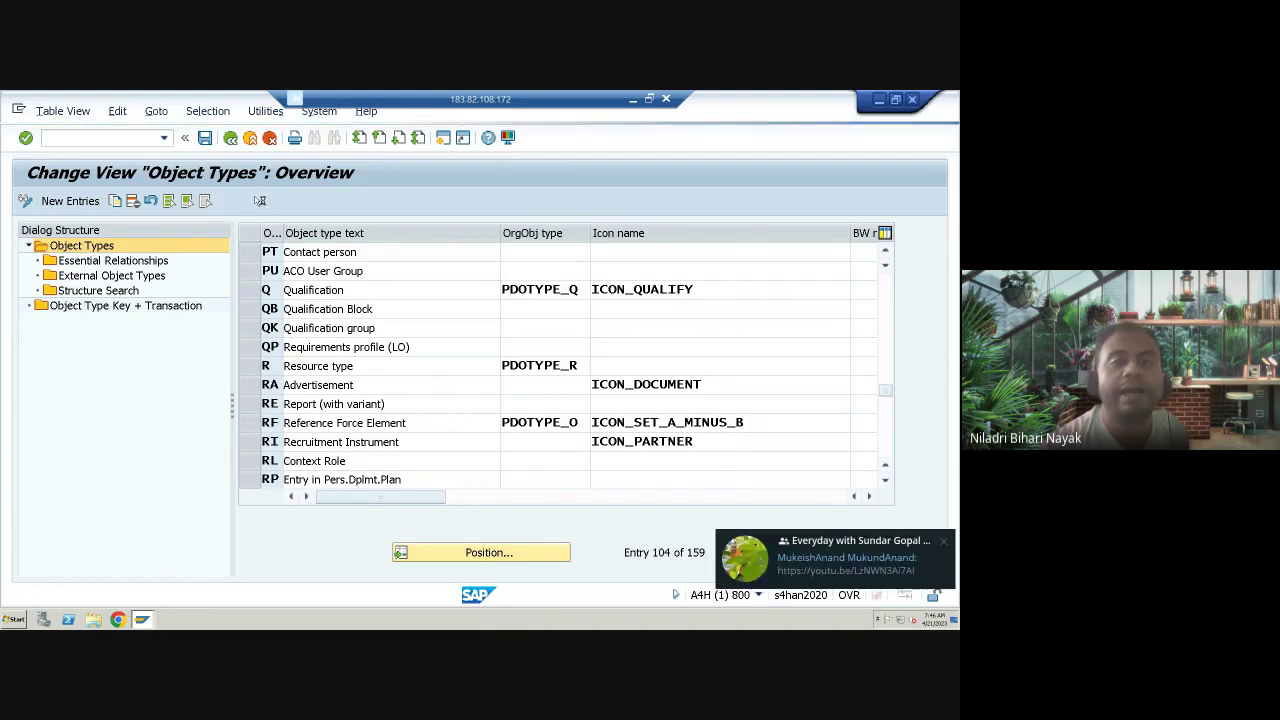
Dismiss the chat notifications, minimize the remote desktop session and switch back to it.
left_click(943, 542)
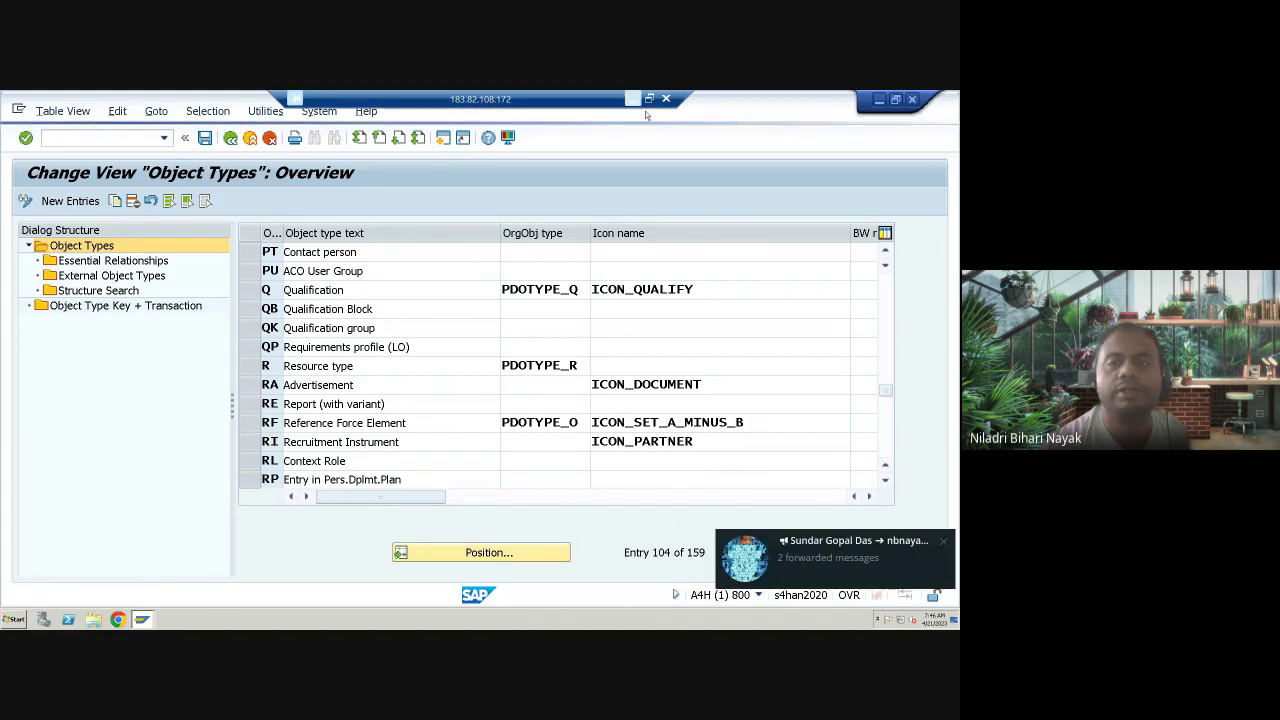
left_click(942, 545)
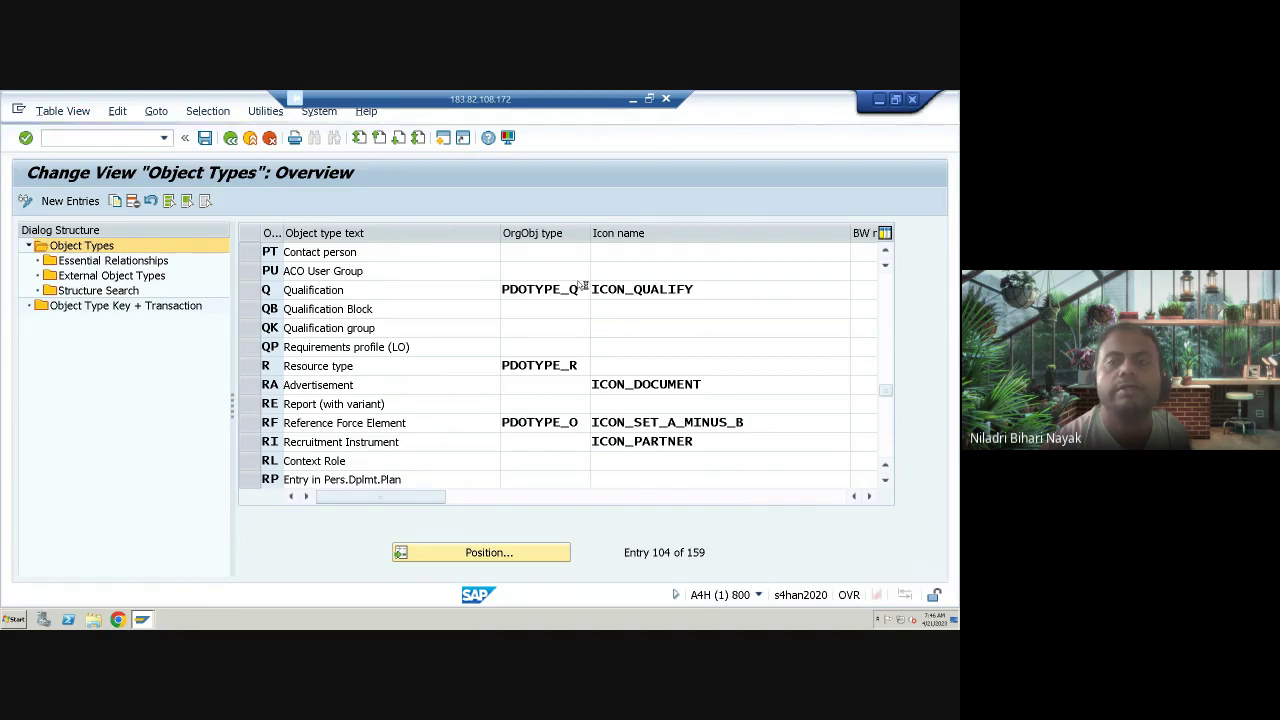
left_click(632, 99)
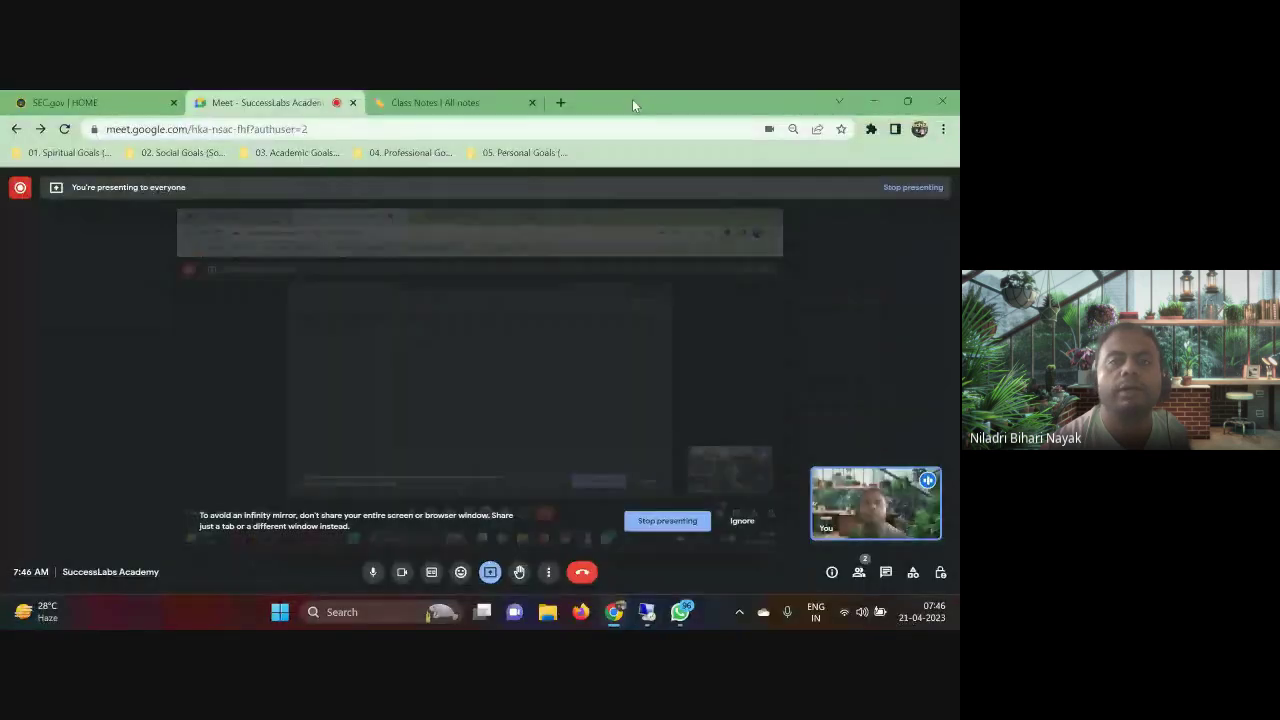
left_click(645, 614)
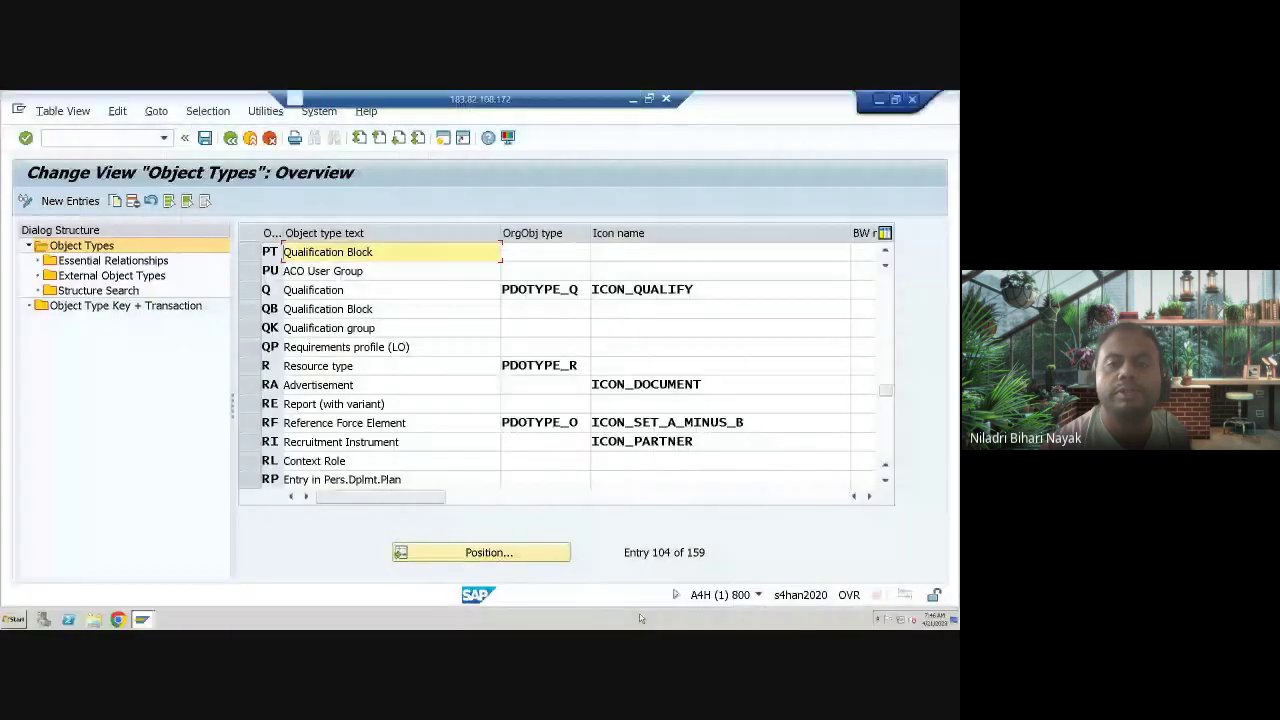
Position the list at object type S and try to open the essential relationships of Position.
left_click(486, 553)
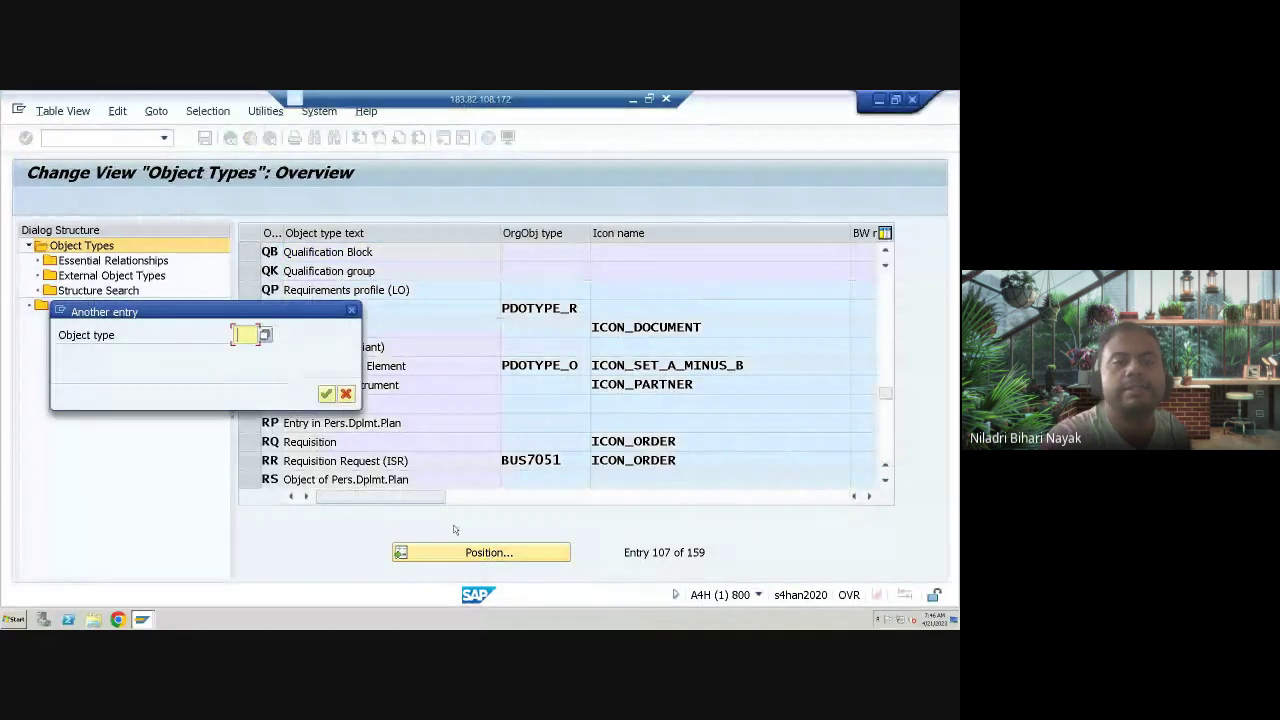
type("S")
left_click(326, 394)
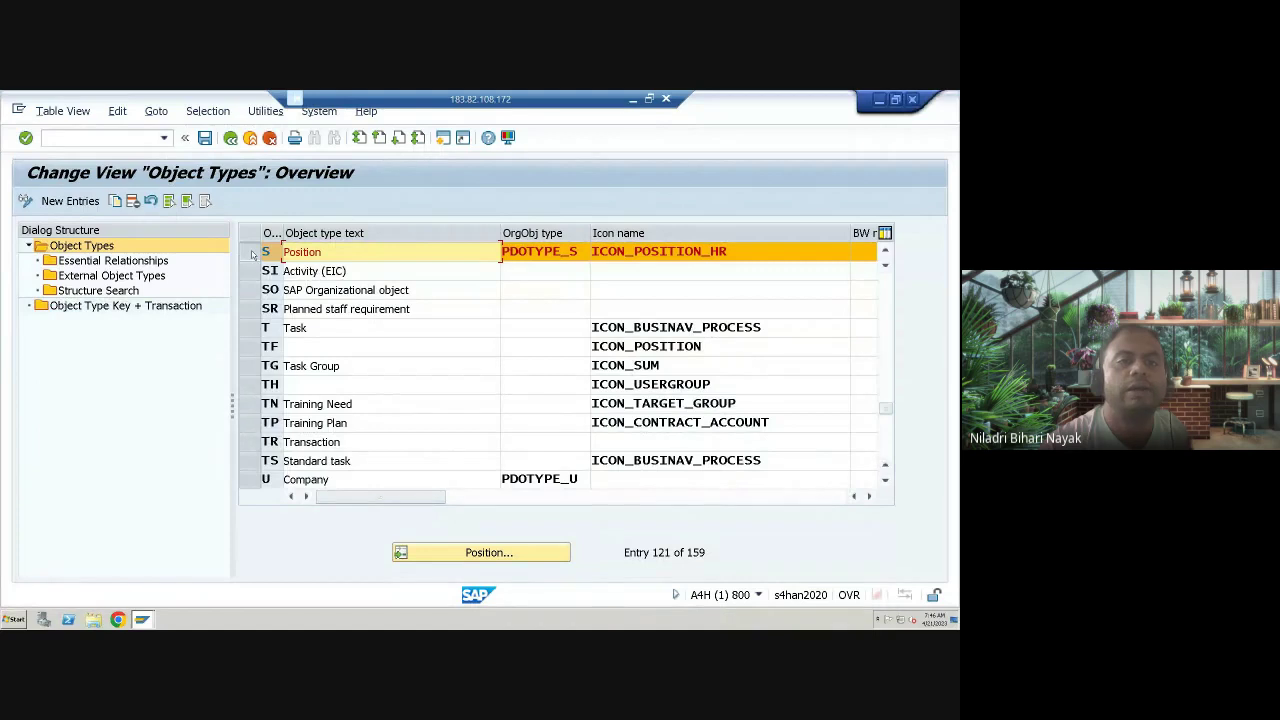
left_click(131, 262)
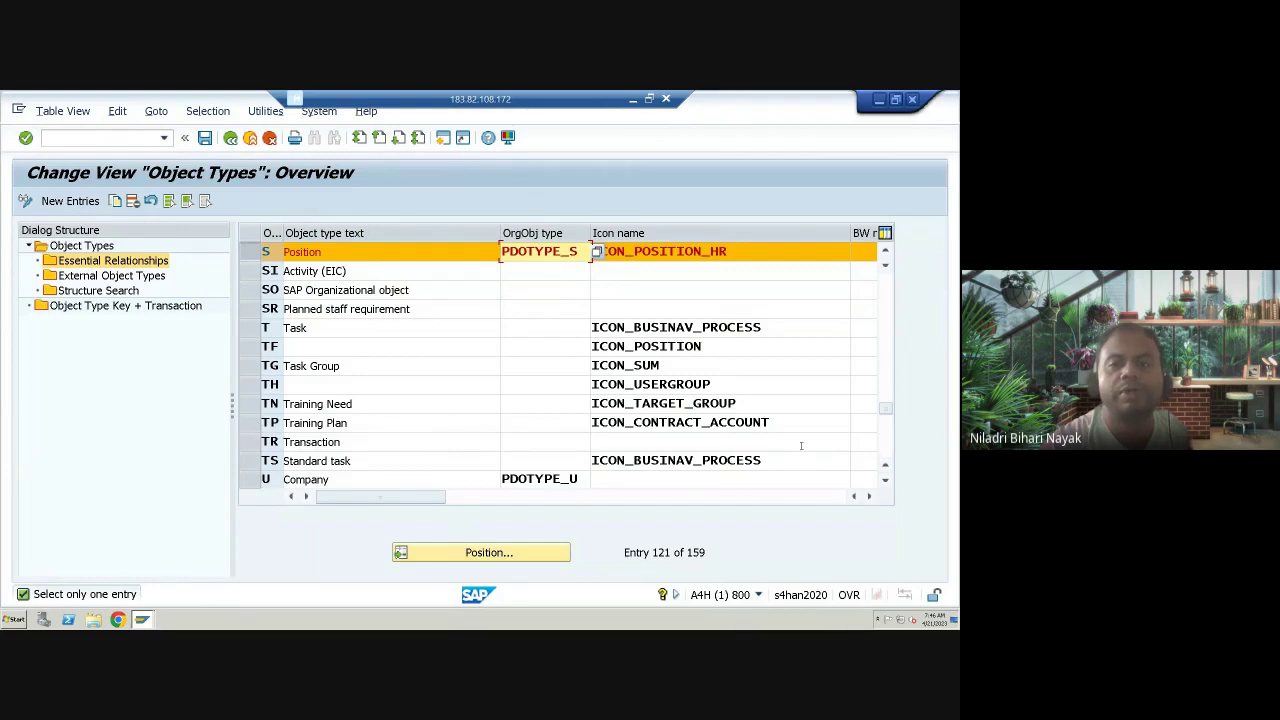
Deselect all object type rows and select only the Position row (S).
scroll(786, 408, "up", 4)
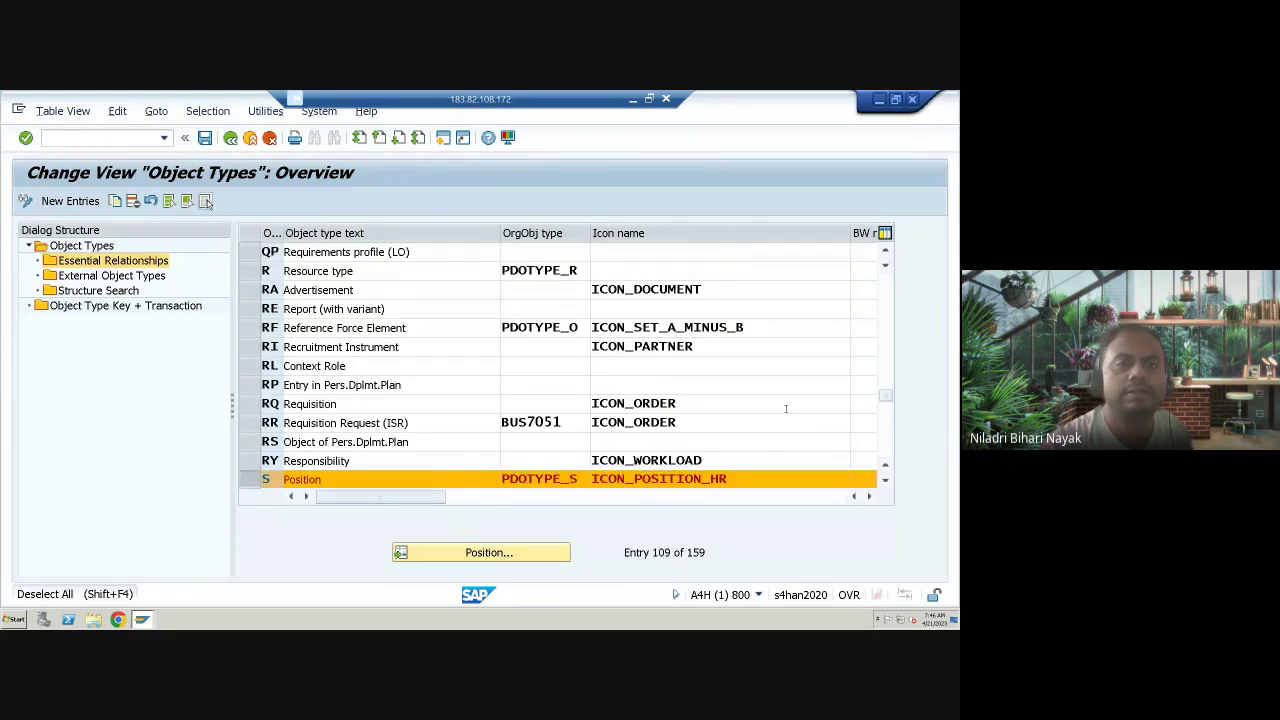
left_click(206, 201)
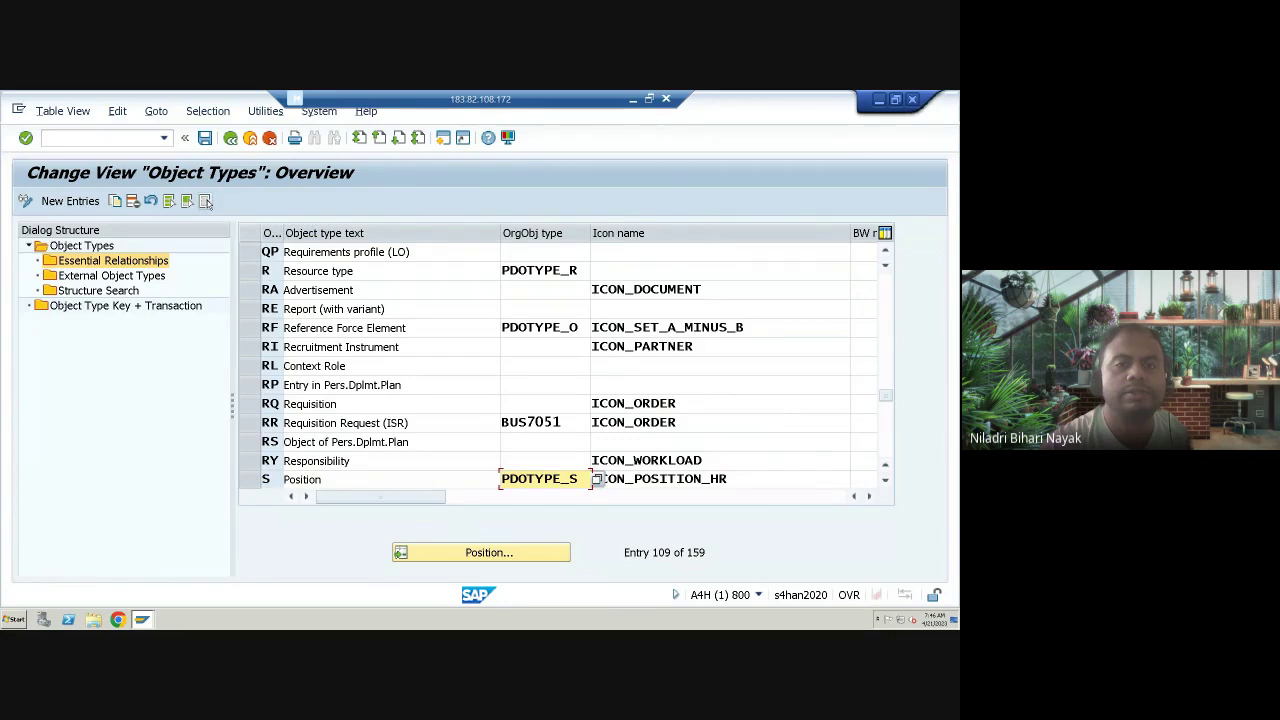
left_click(248, 479)
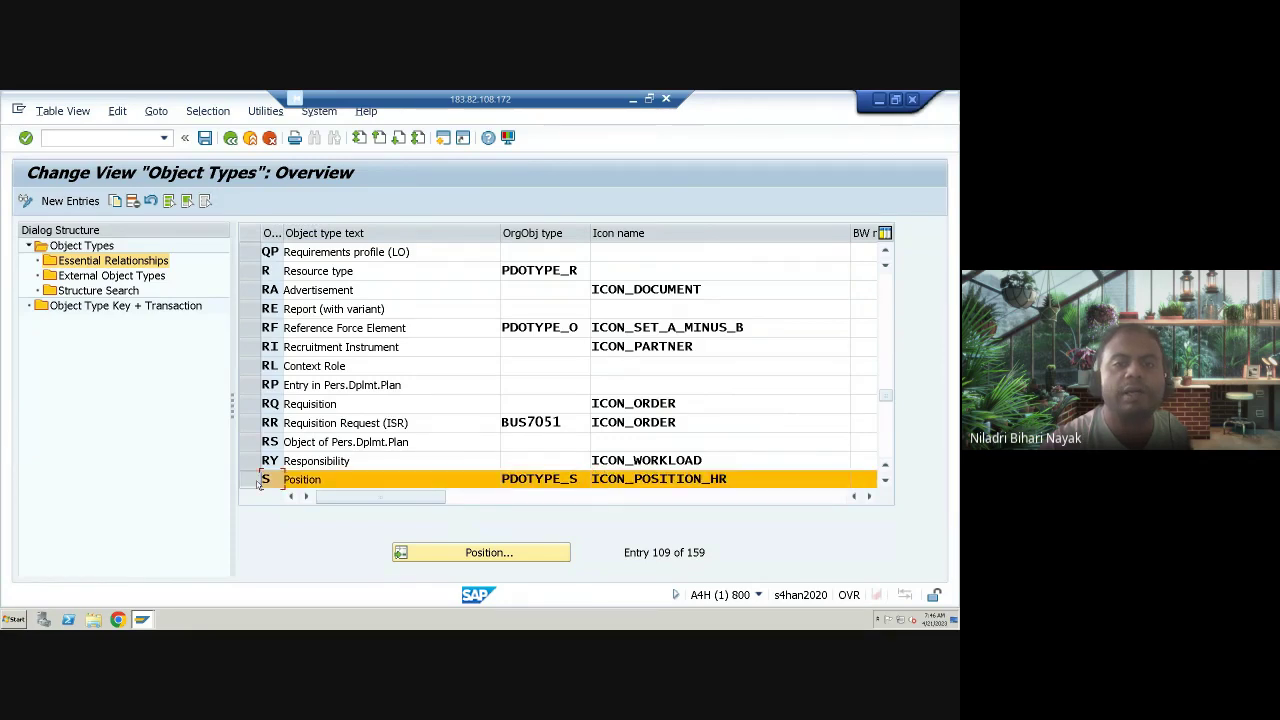
View the essential relationships and the external object types of the Position object type.
double_click(130, 262)
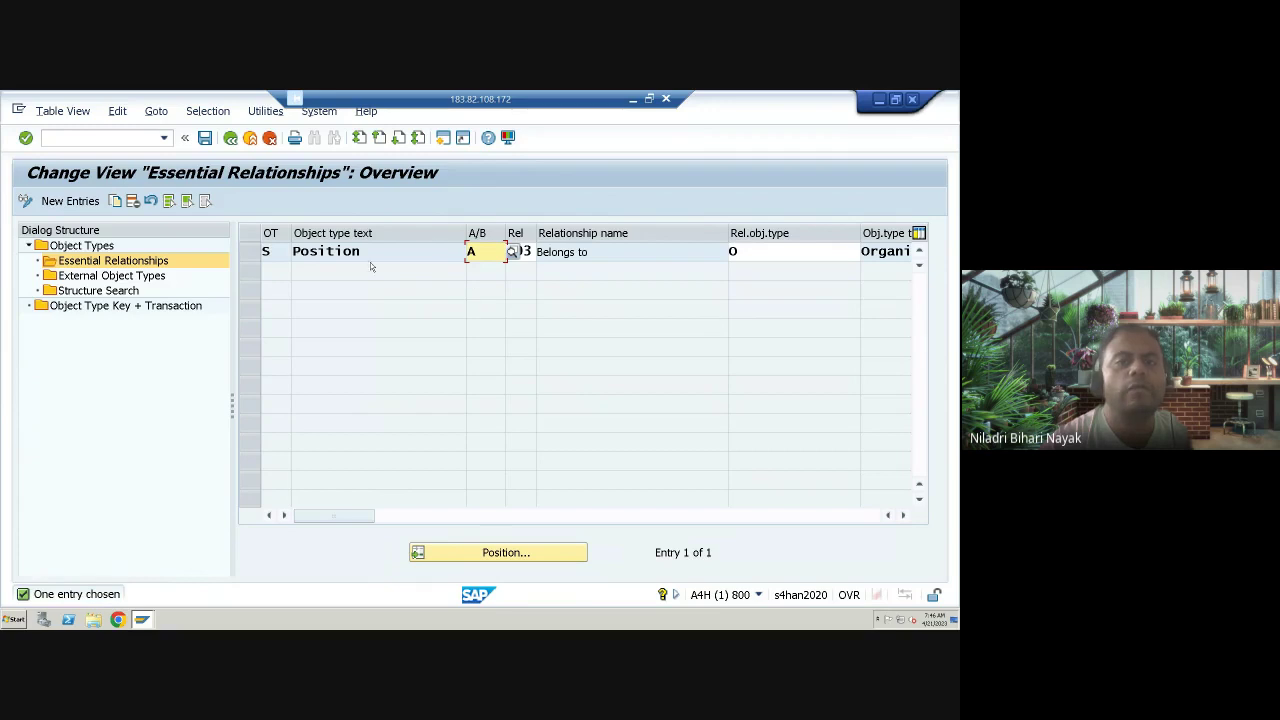
left_click(752, 257)
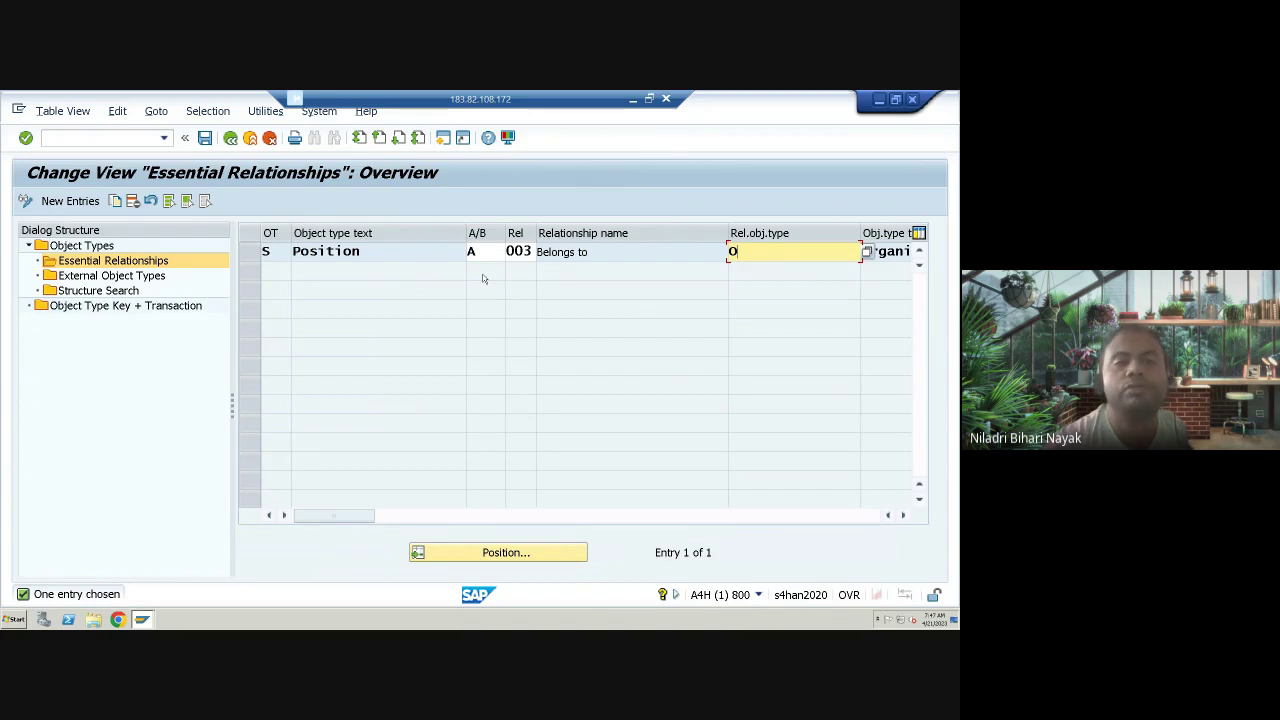
double_click(138, 278)
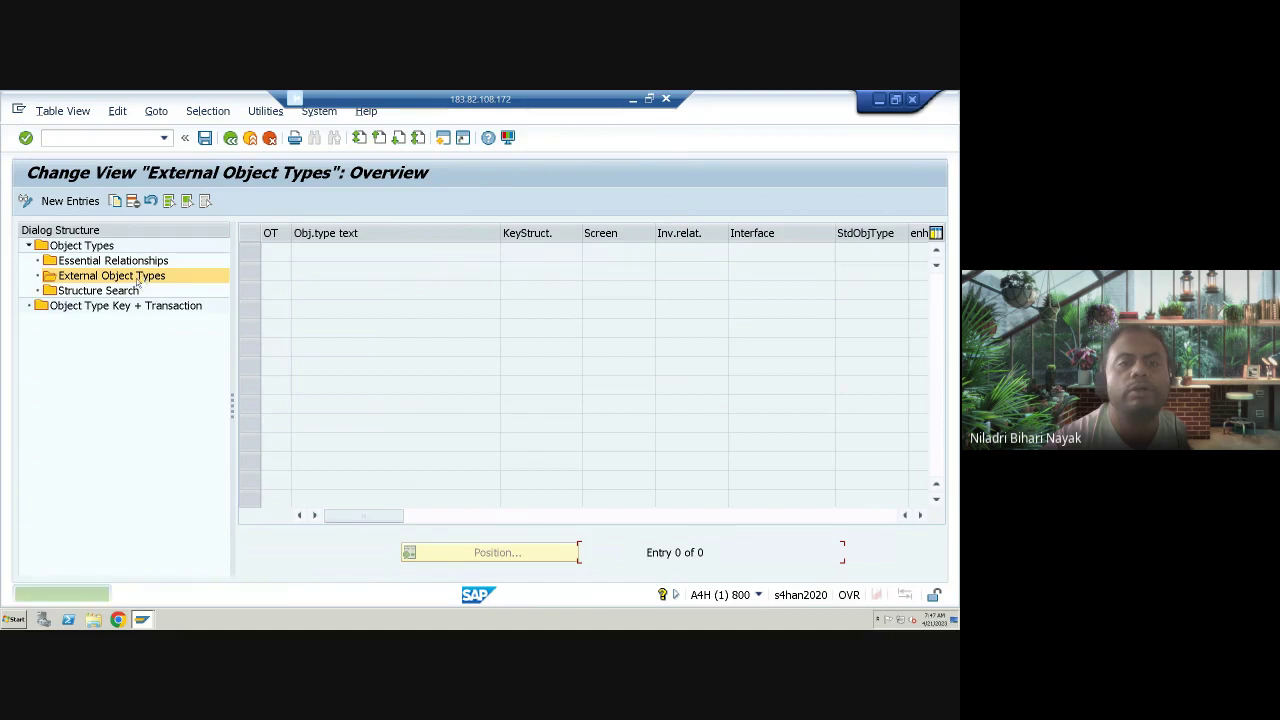
Open the structure search of Position and examine its evaluation path, path text and status vector.
double_click(128, 291)
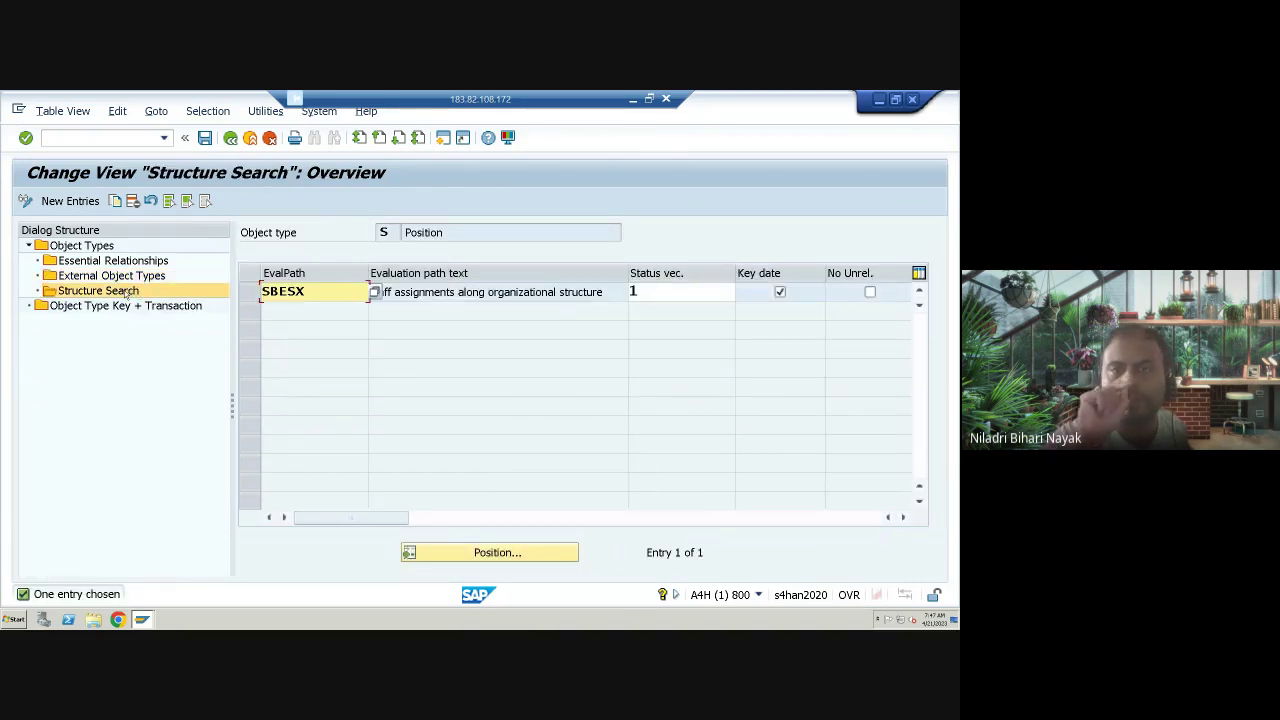
left_click(434, 293)
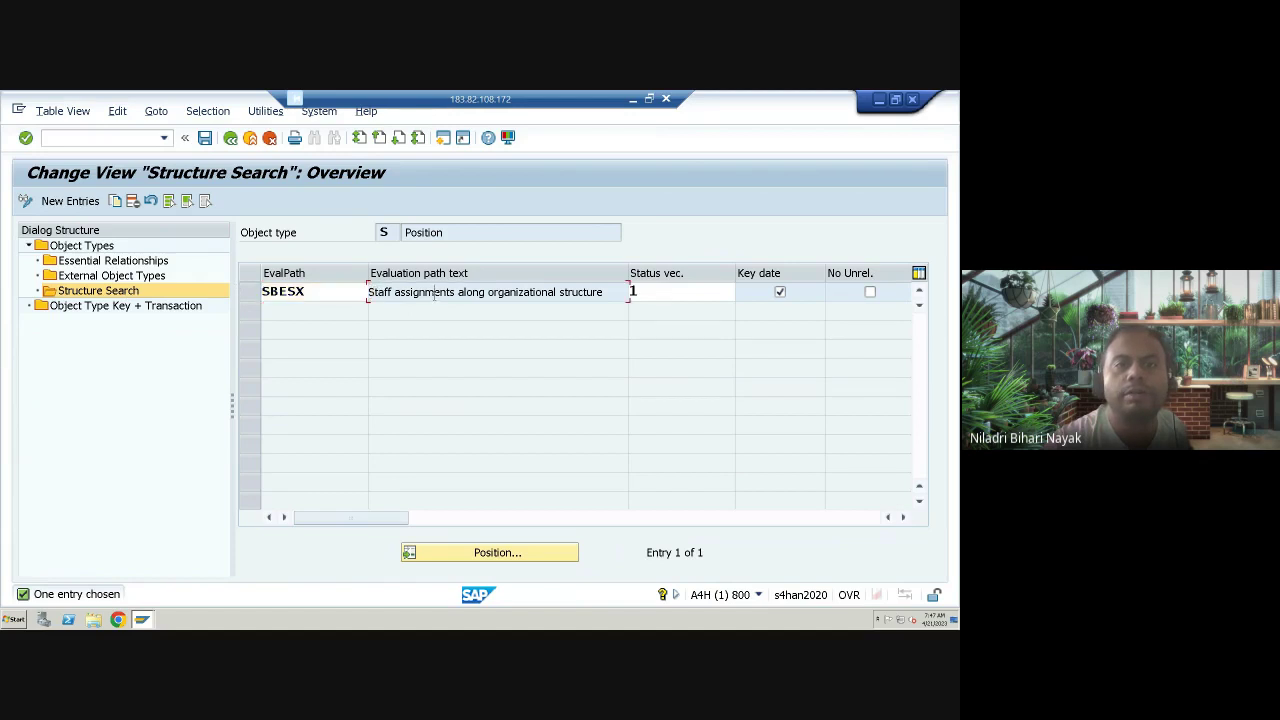
left_click(324, 290)
left_click(427, 294)
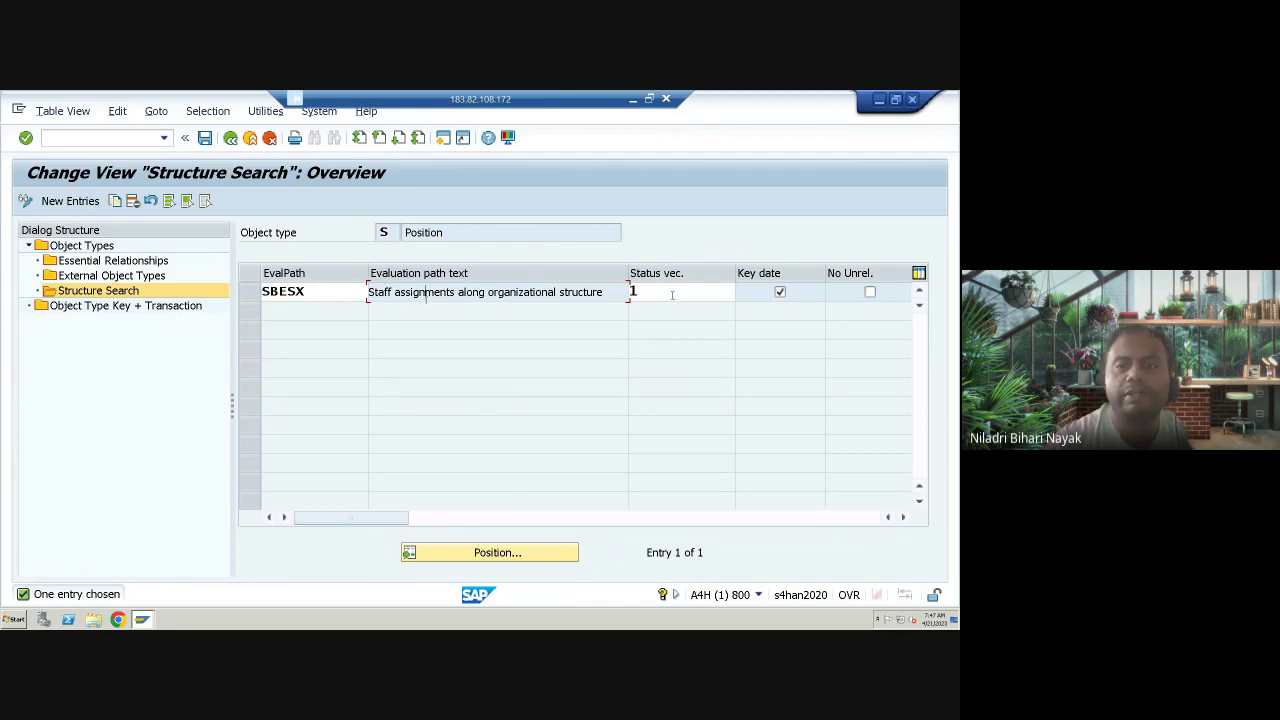
left_click(672, 293)
left_click_drag(405, 523, 350, 516)
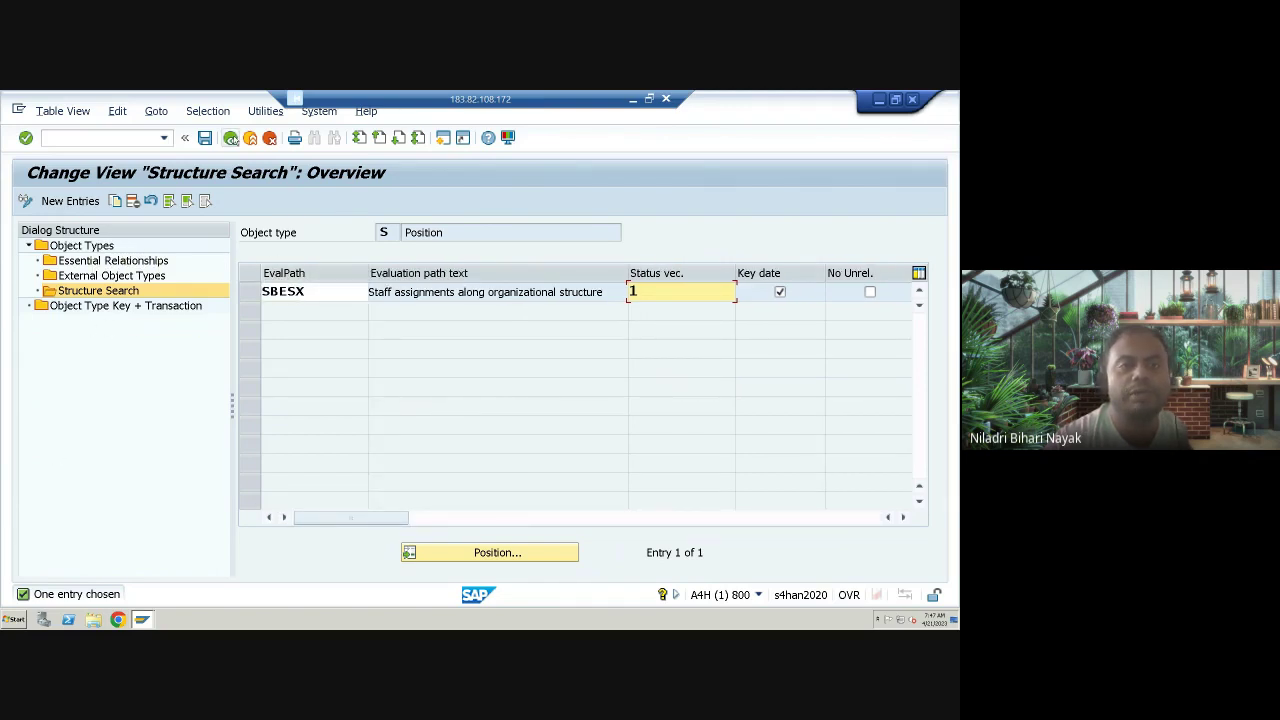
Open the object type keys and transactions and review the OTYPE entries with their value abbreviations and texts.
left_click(158, 306)
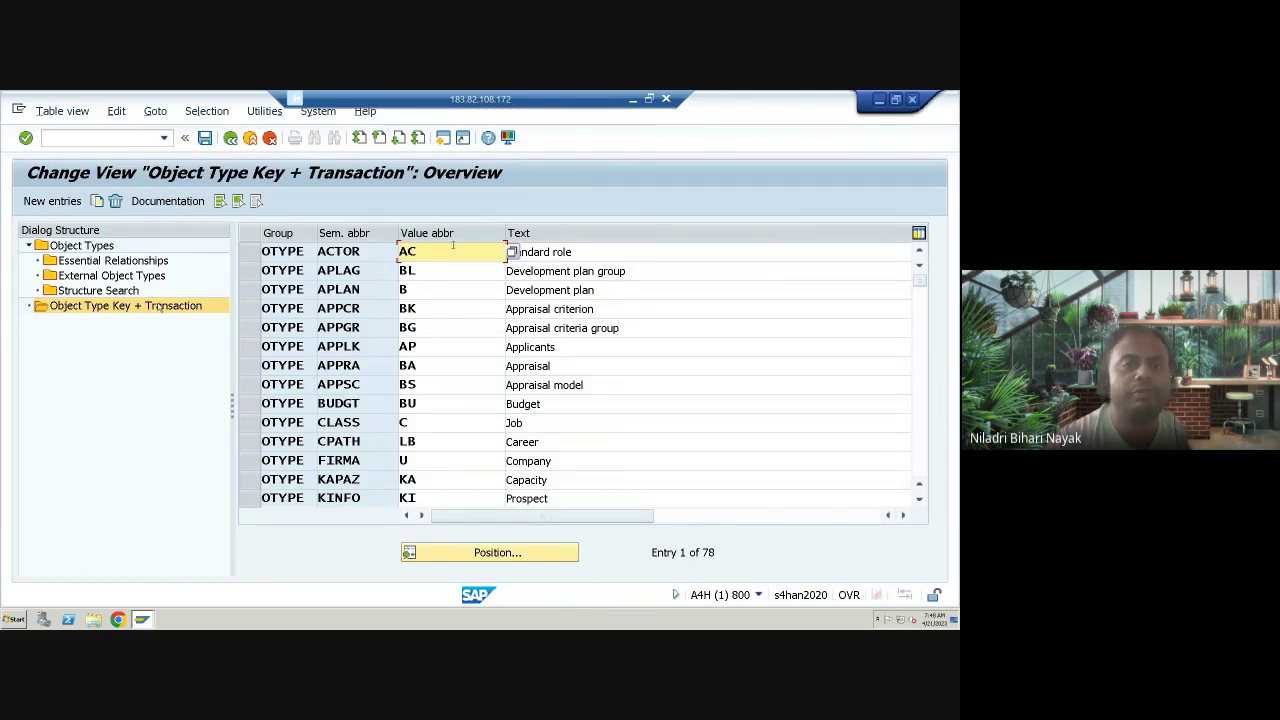
left_click(425, 289)
left_click(460, 441)
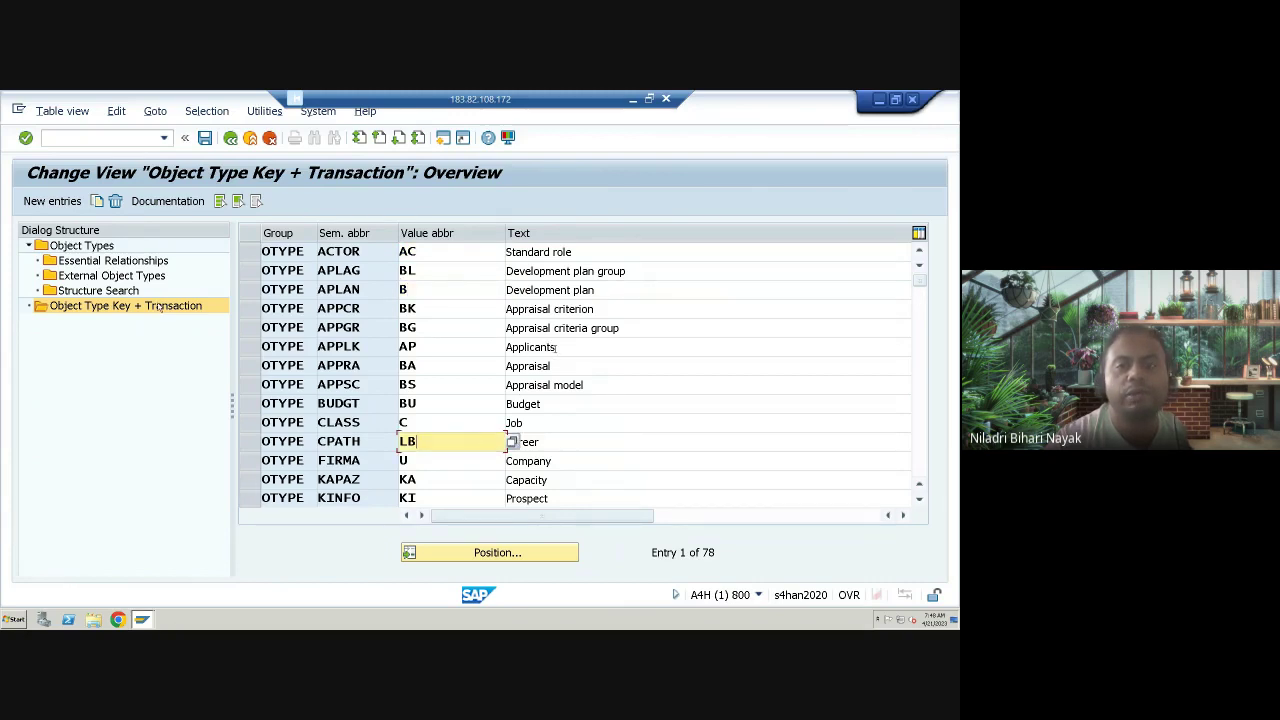
left_click_drag(555, 348, 503, 345)
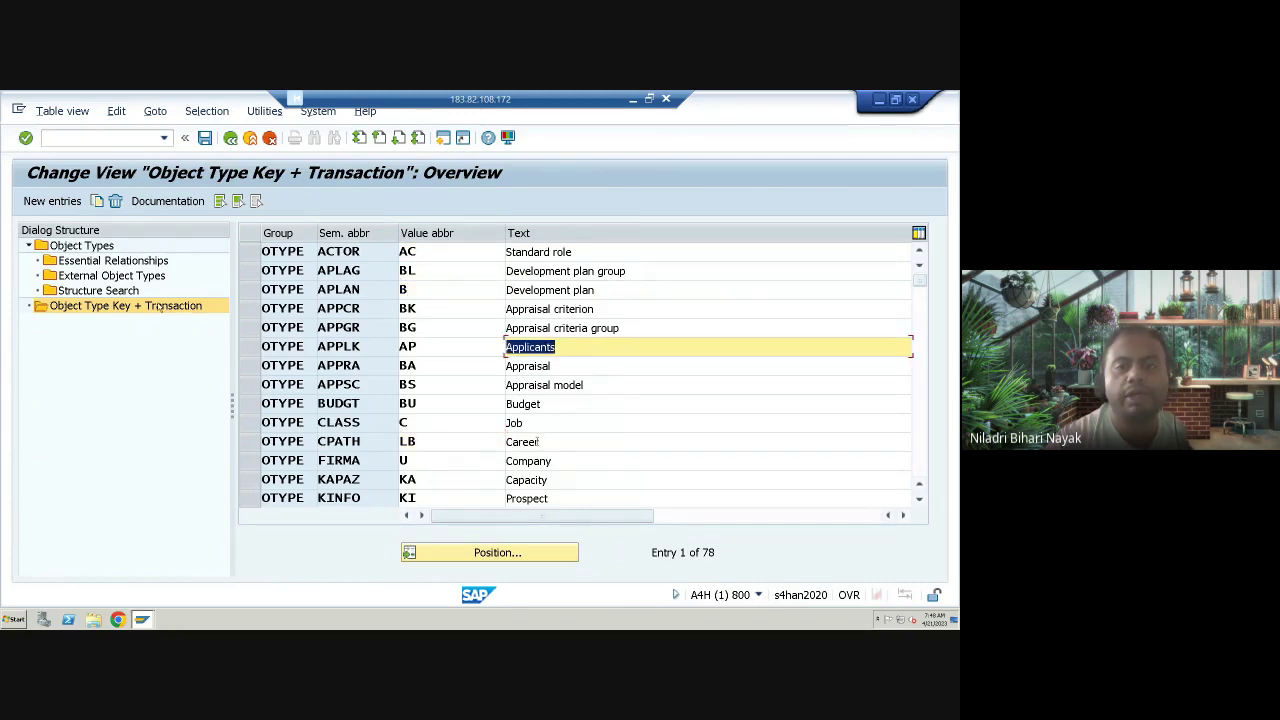
scroll(565, 466, "down", 4)
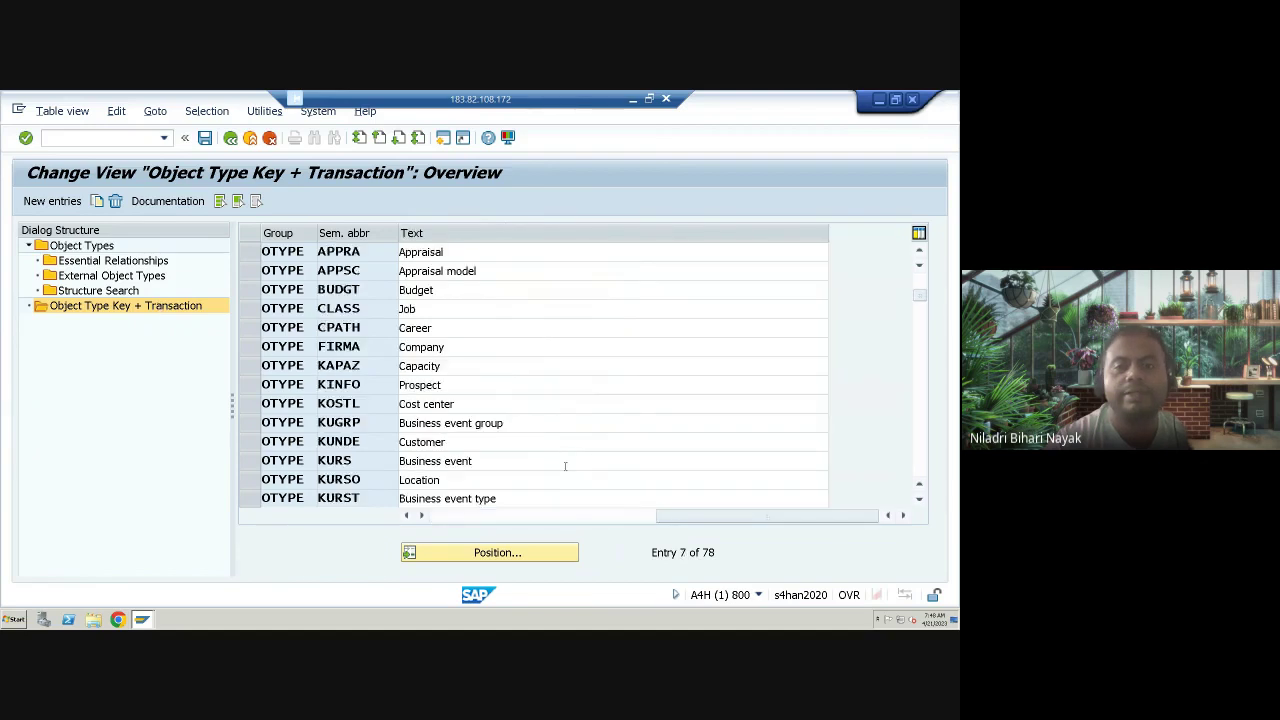
left_click(646, 515)
left_click(646, 515)
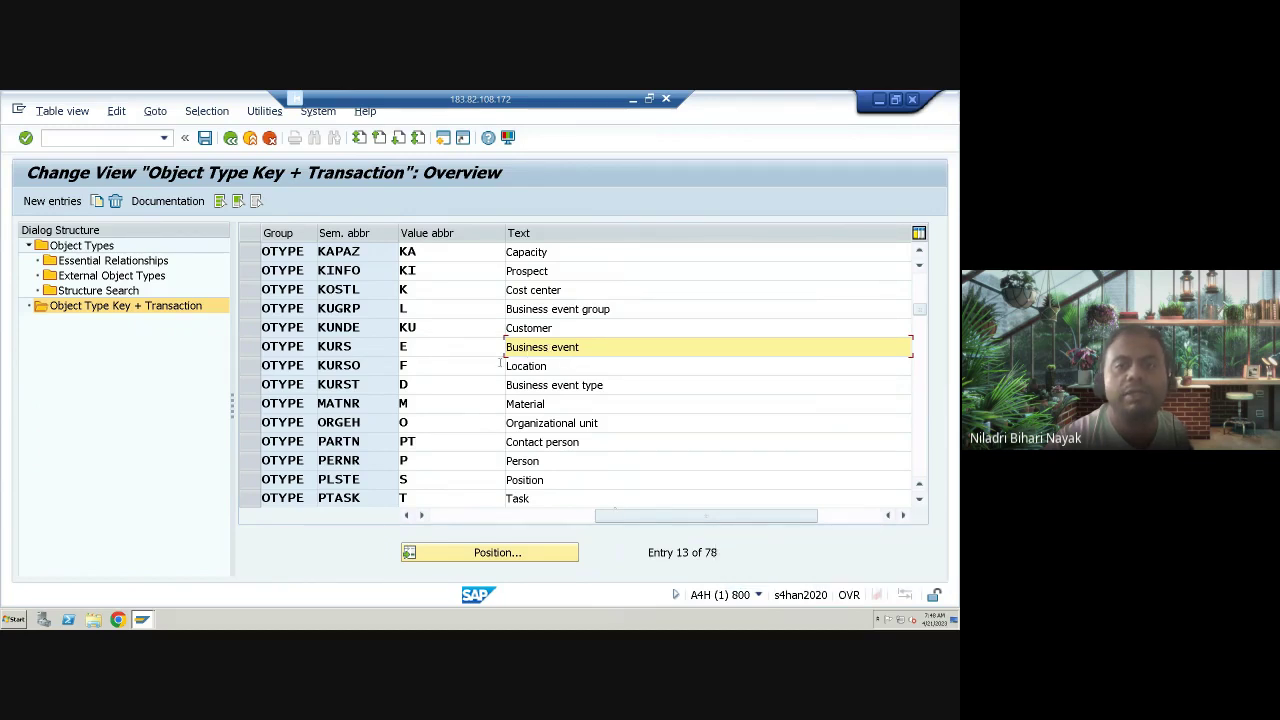
Review the remaining object type entries and the TCODE entries in the object type key and transaction list.
left_click(860, 515)
scroll(660, 443, "down", 7)
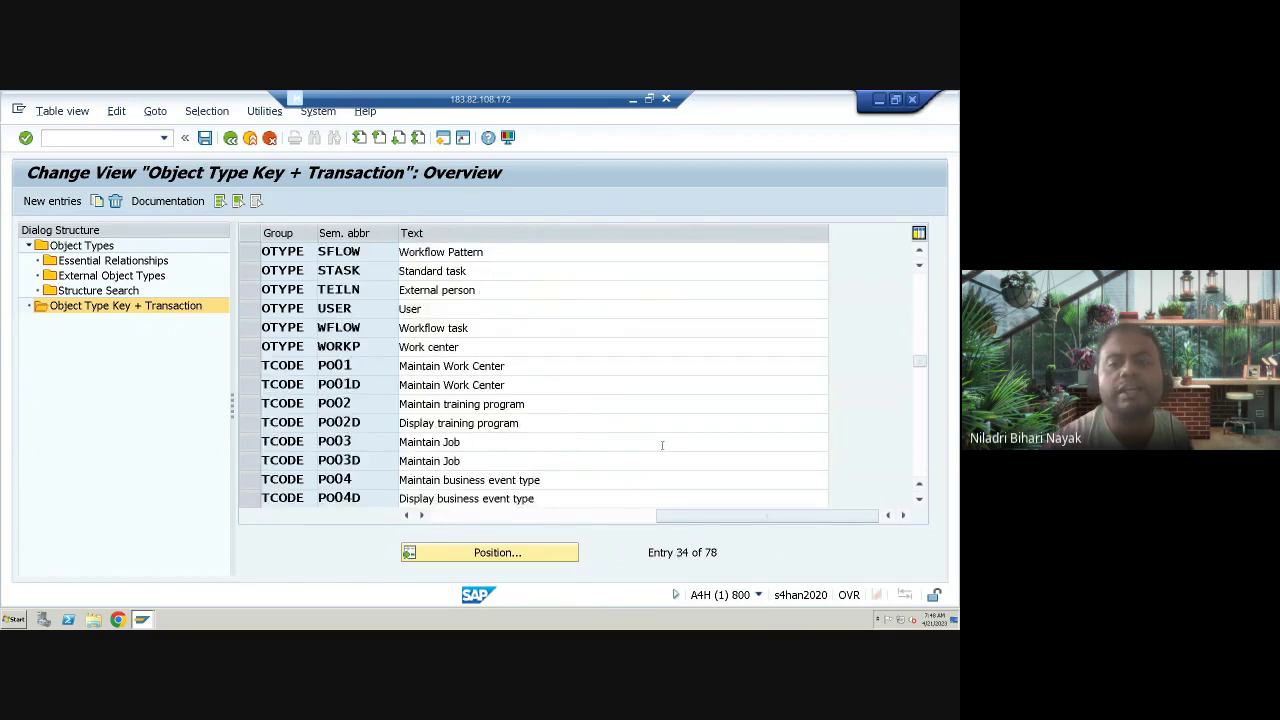
scroll(662, 445, "down", 13)
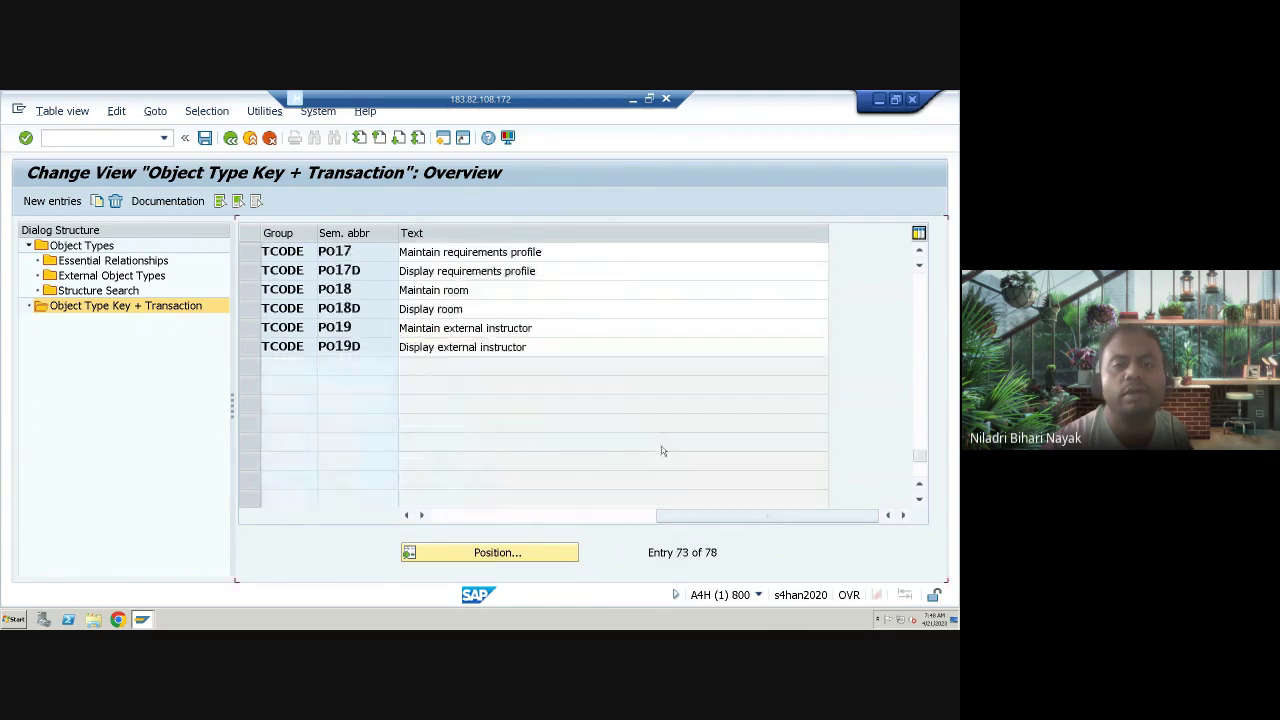
scroll(661, 451, "down", 2)
scroll(661, 451, "up", 11)
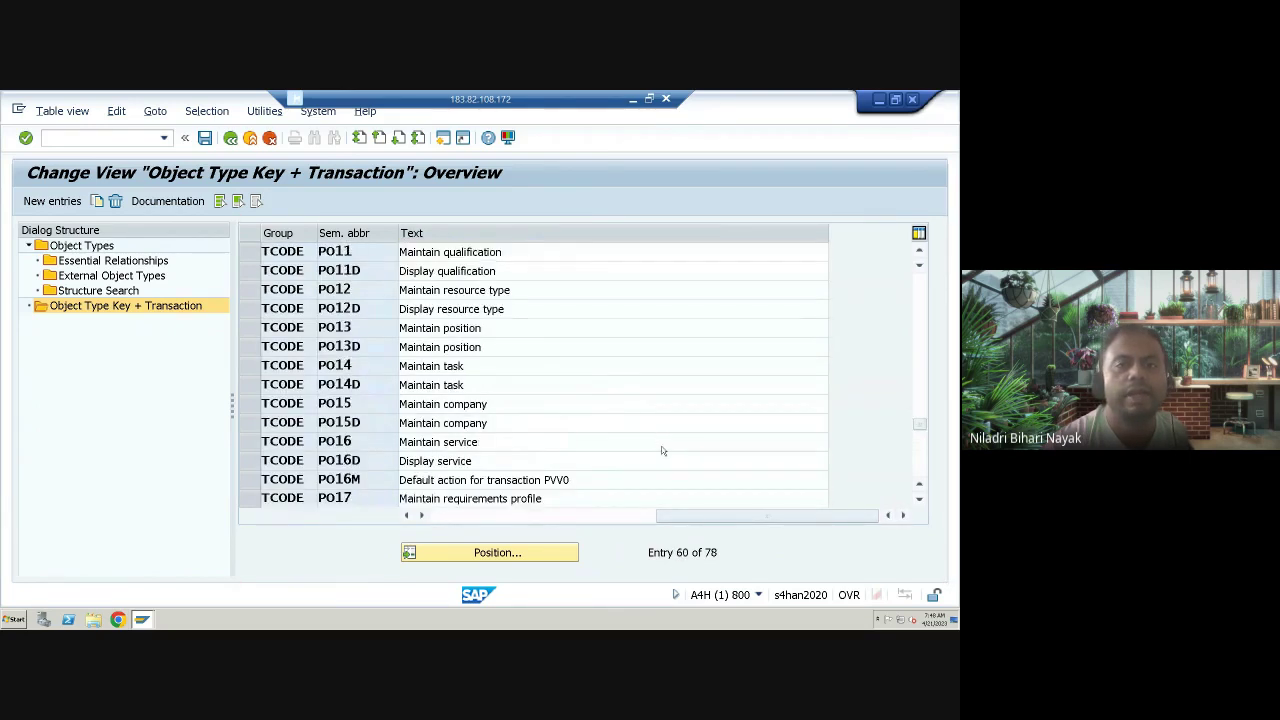
scroll(568, 424, "up", 1)
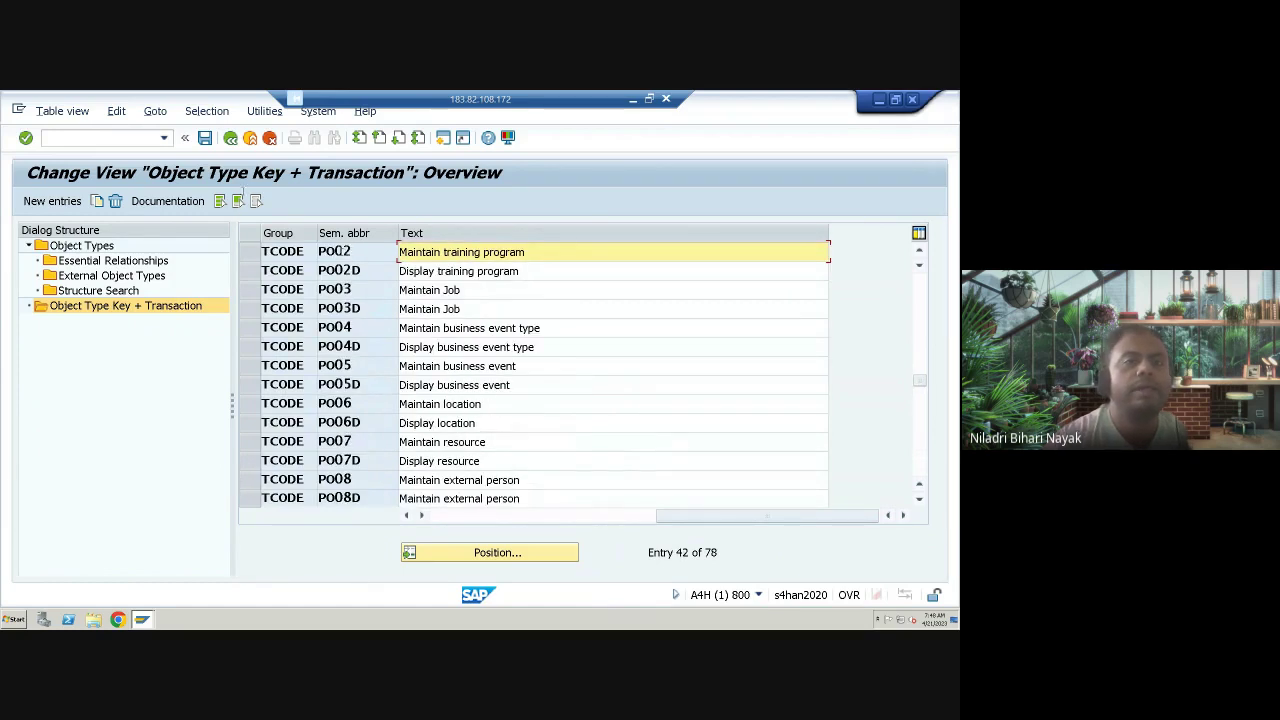
Go to the number assignment view with transaction /nOONR.
left_click(116, 136)
type("/")
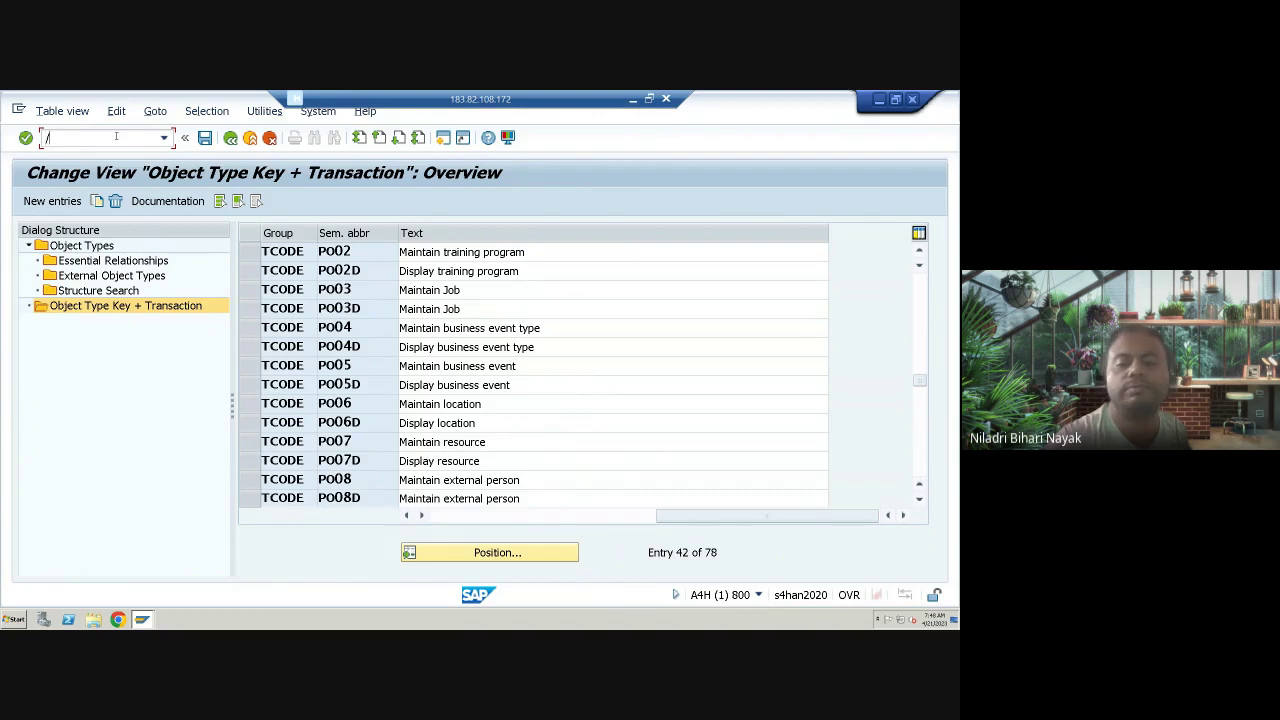
type("n")
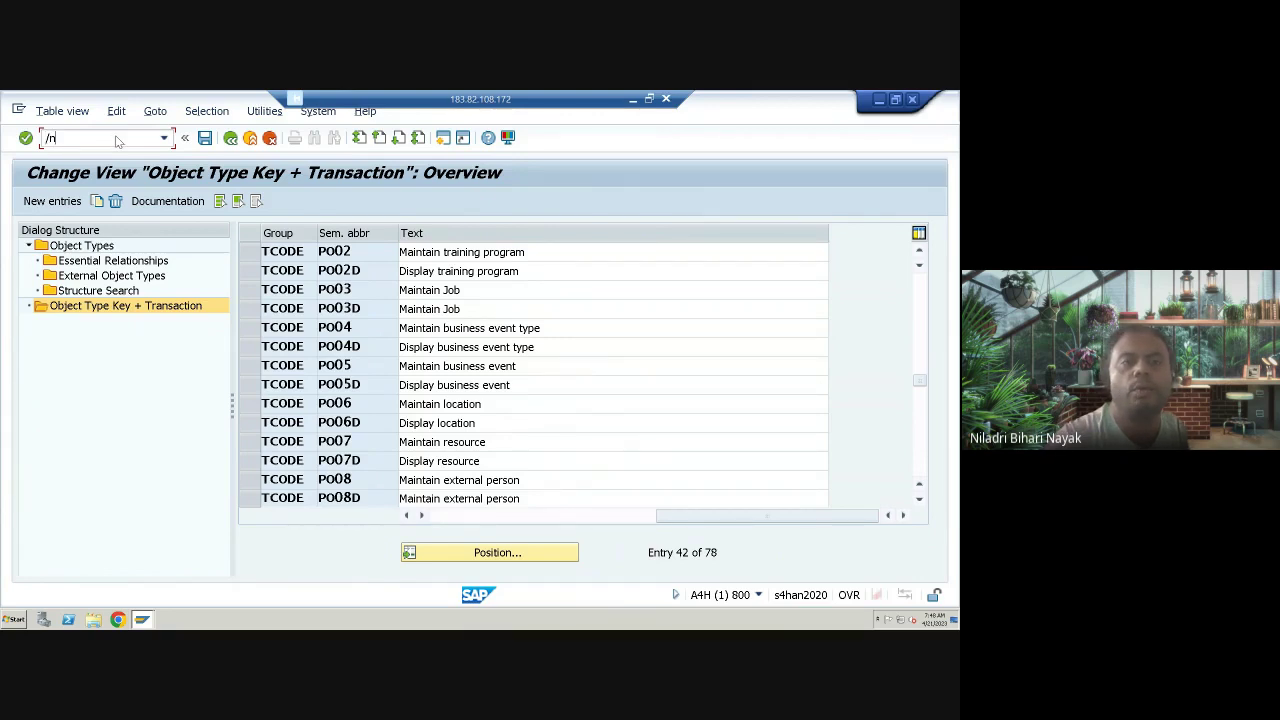
type("OONR")
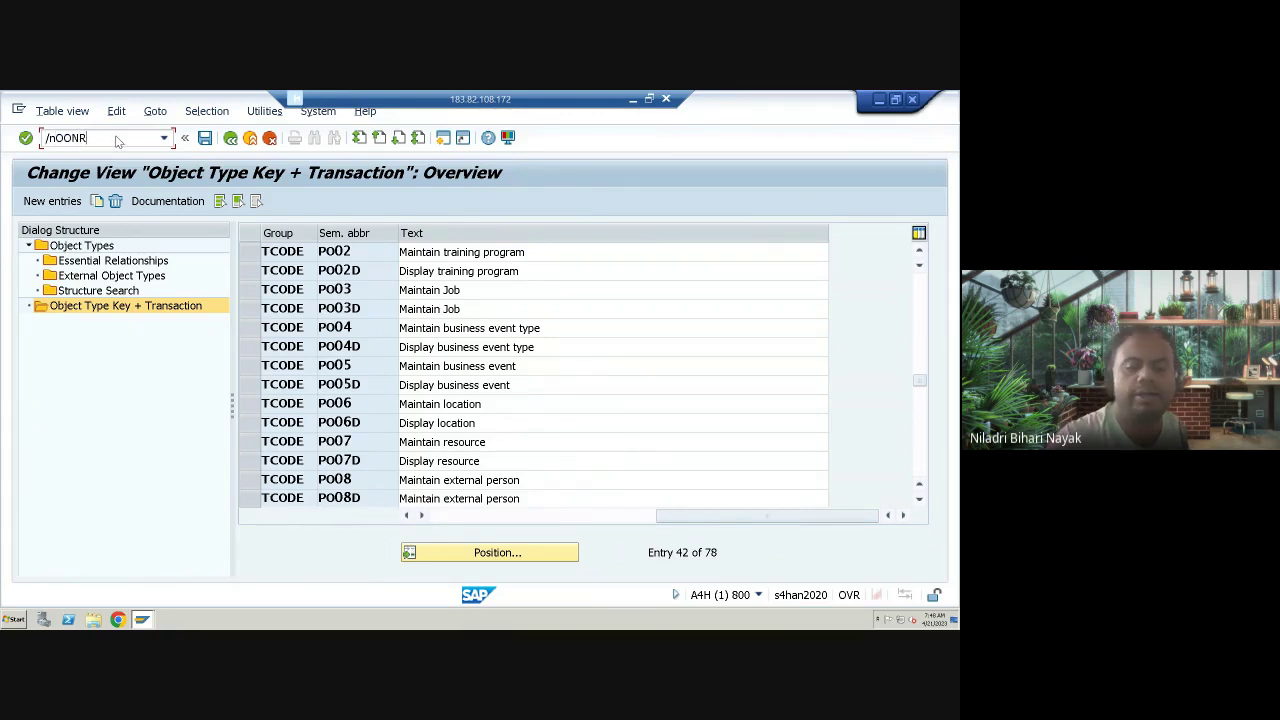
key("Return")
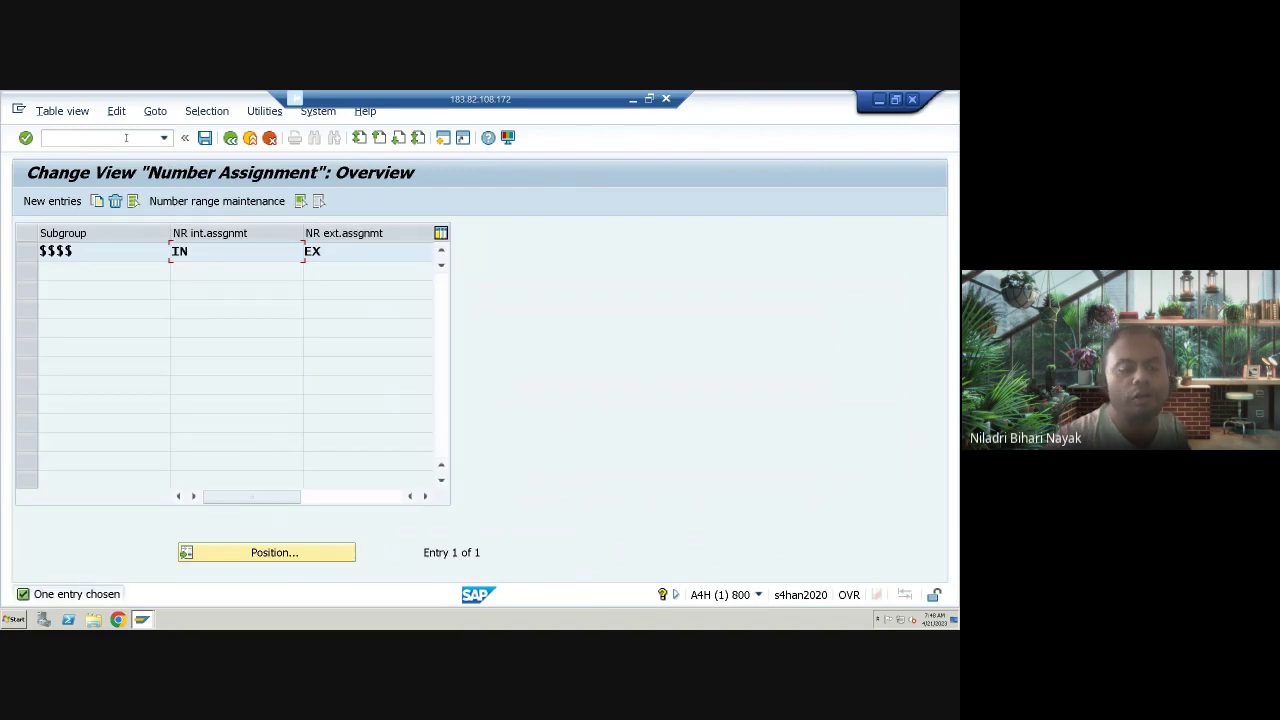
Select subgroup $$$$, view its number range status in number range maintenance and return to the interval selection.
left_click(33, 253)
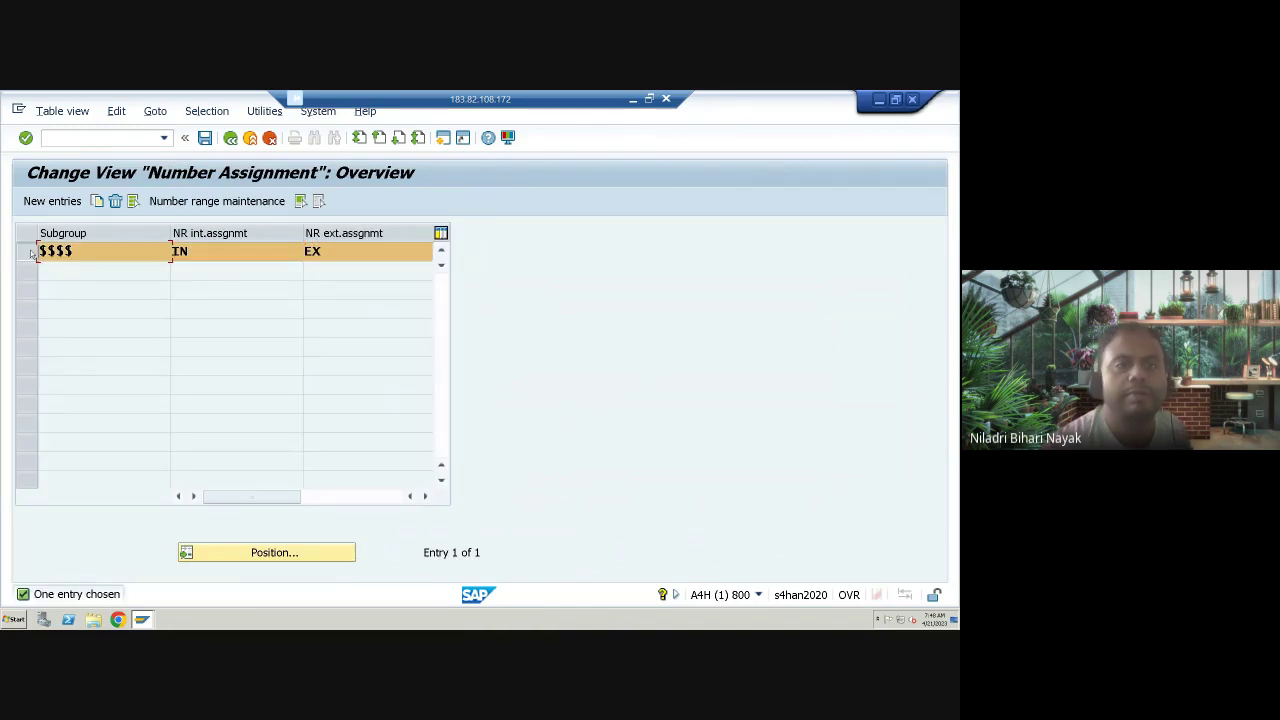
left_click(198, 204)
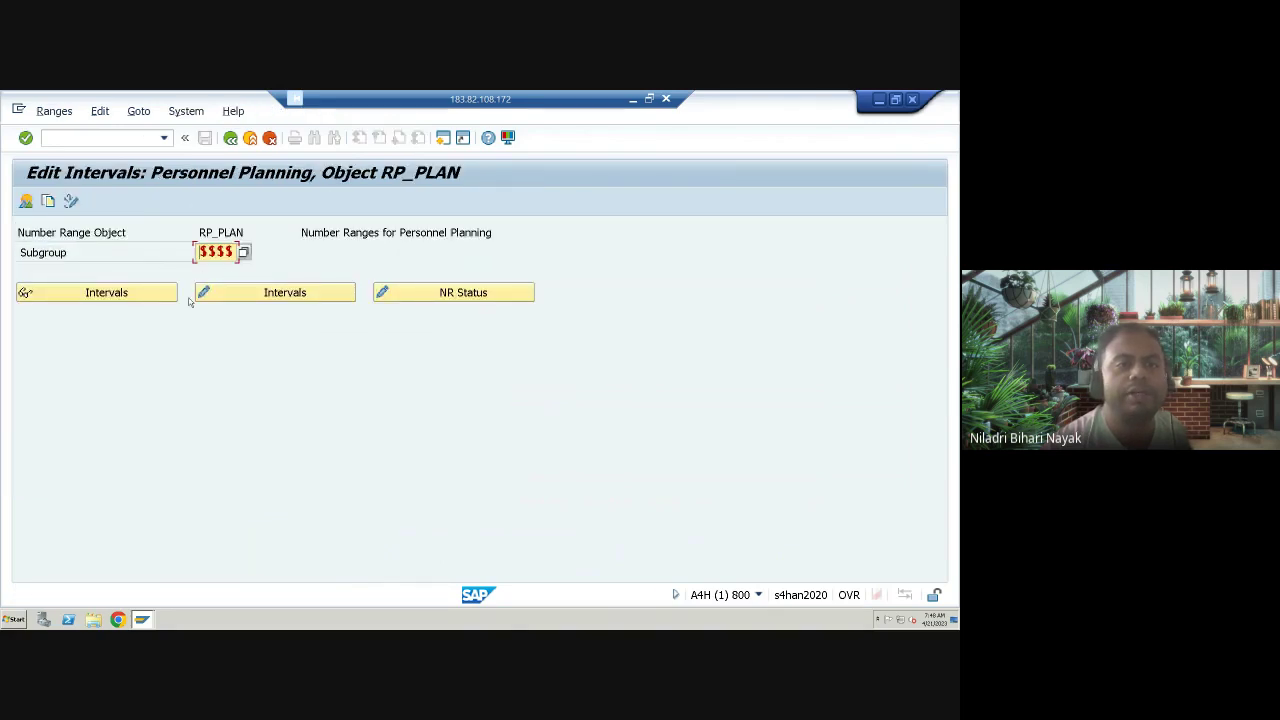
left_click(454, 293)
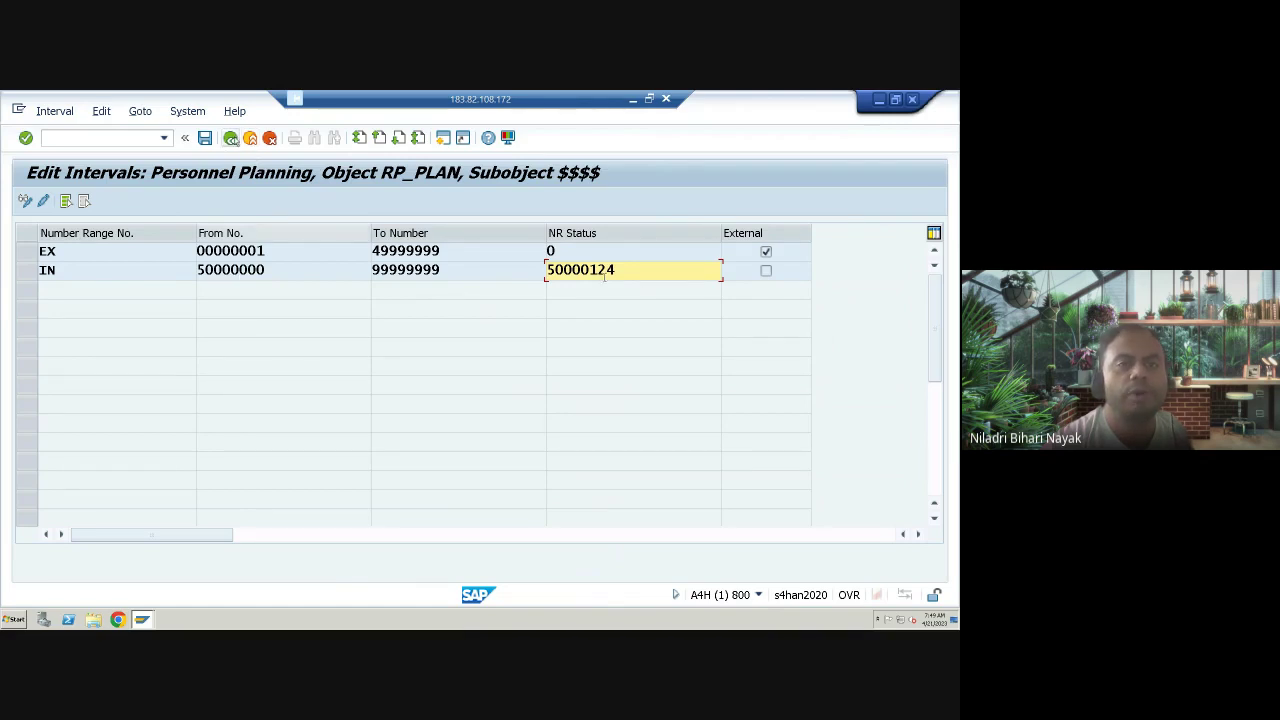
left_click(230, 137)
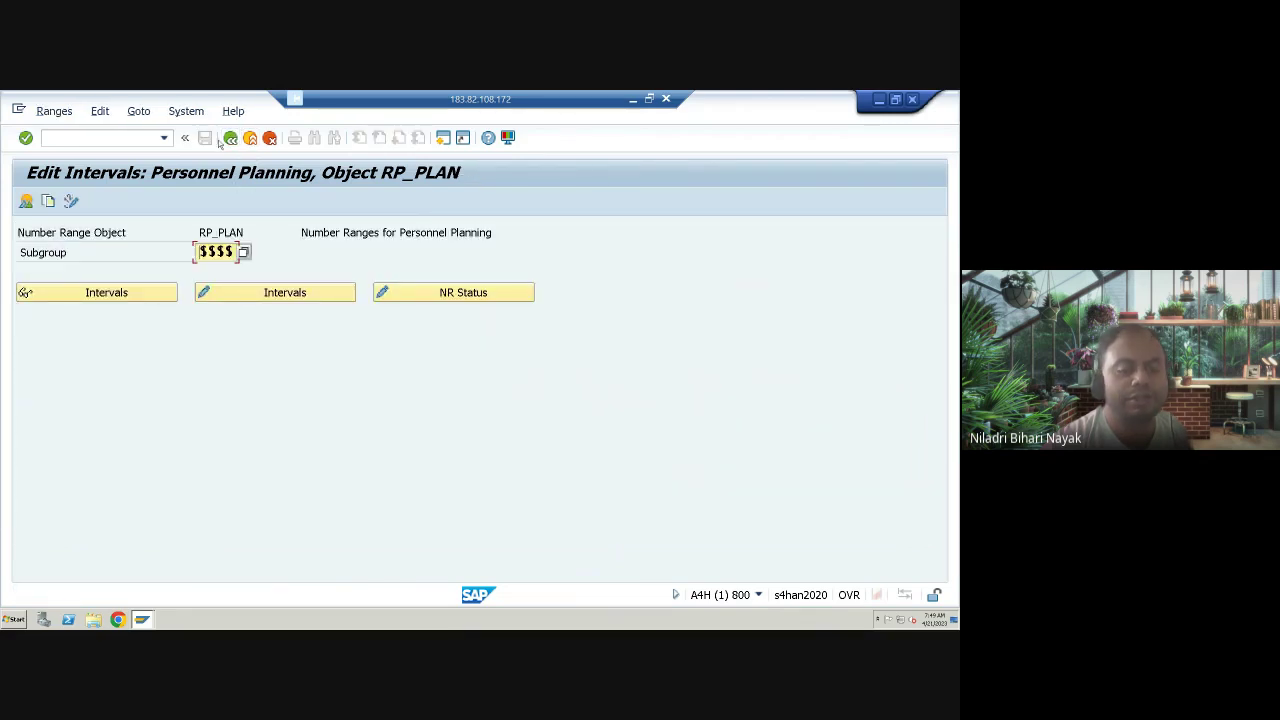
Reopen the number assignment overview by rerunning /nOONR from the command history.
left_click(163, 137)
left_click(114, 155)
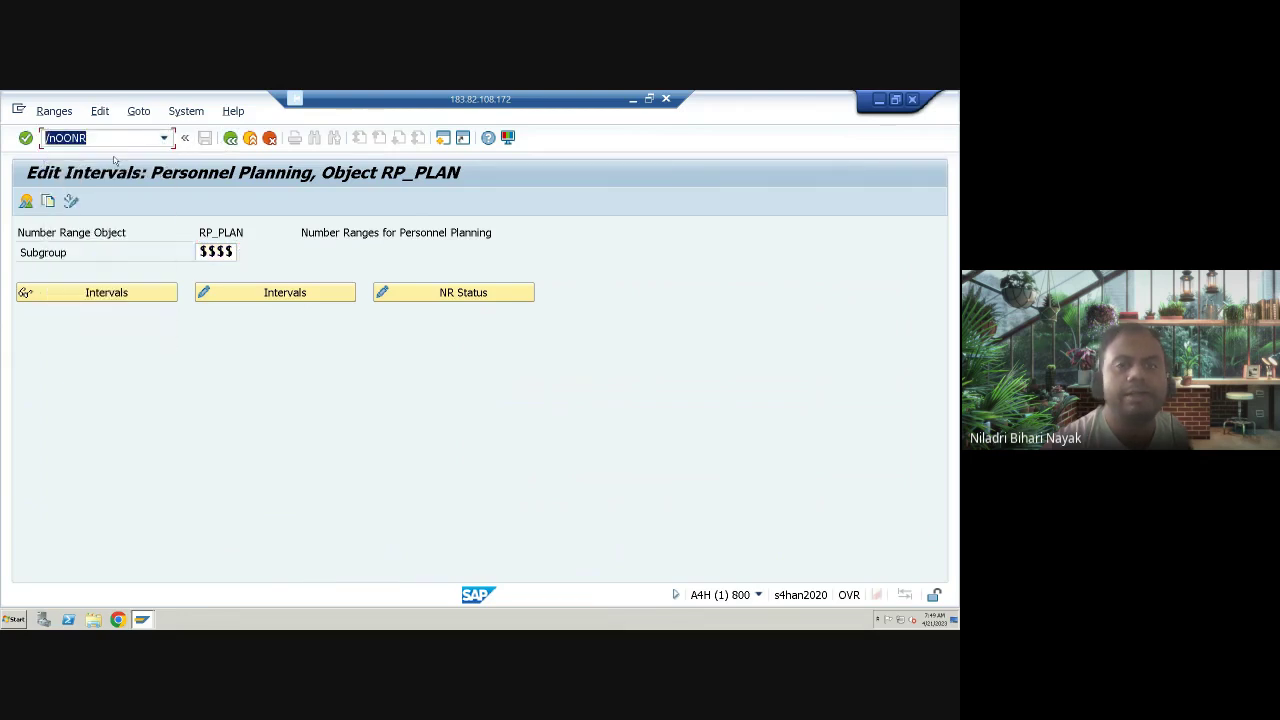
key("Return")
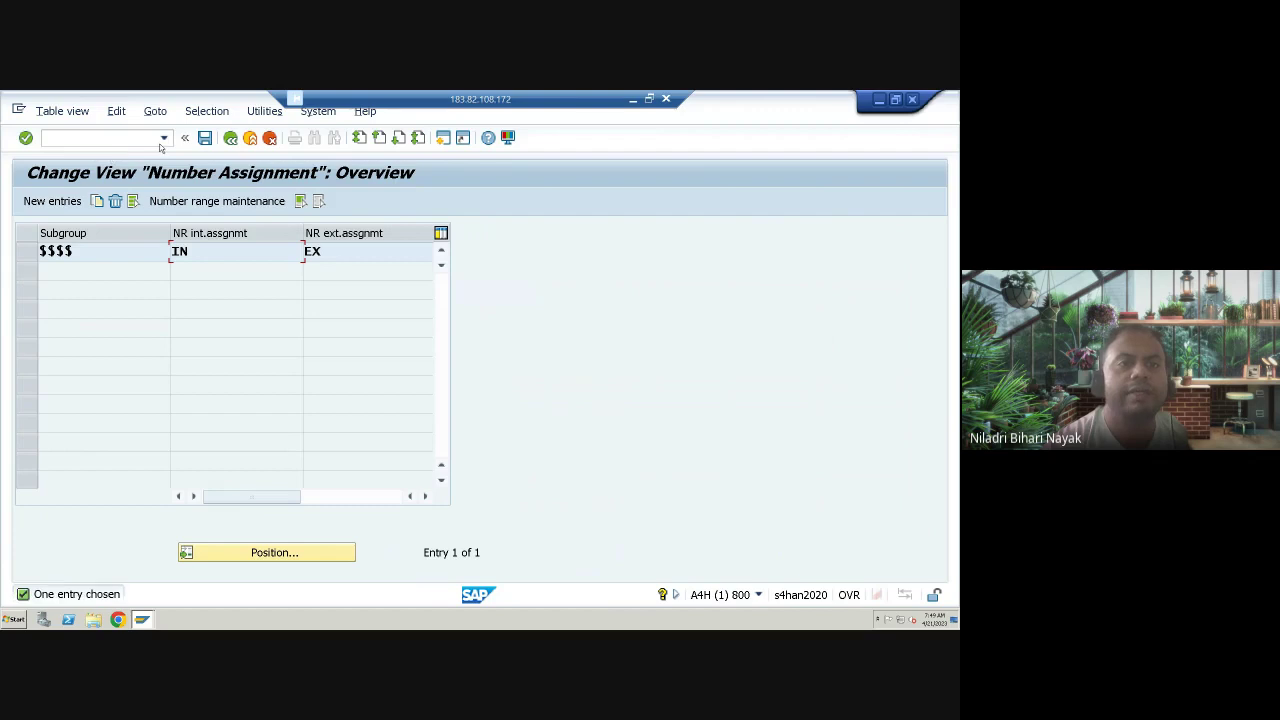
Go to the number assignment for all plan versions with transaction /noonc.
left_click(164, 138)
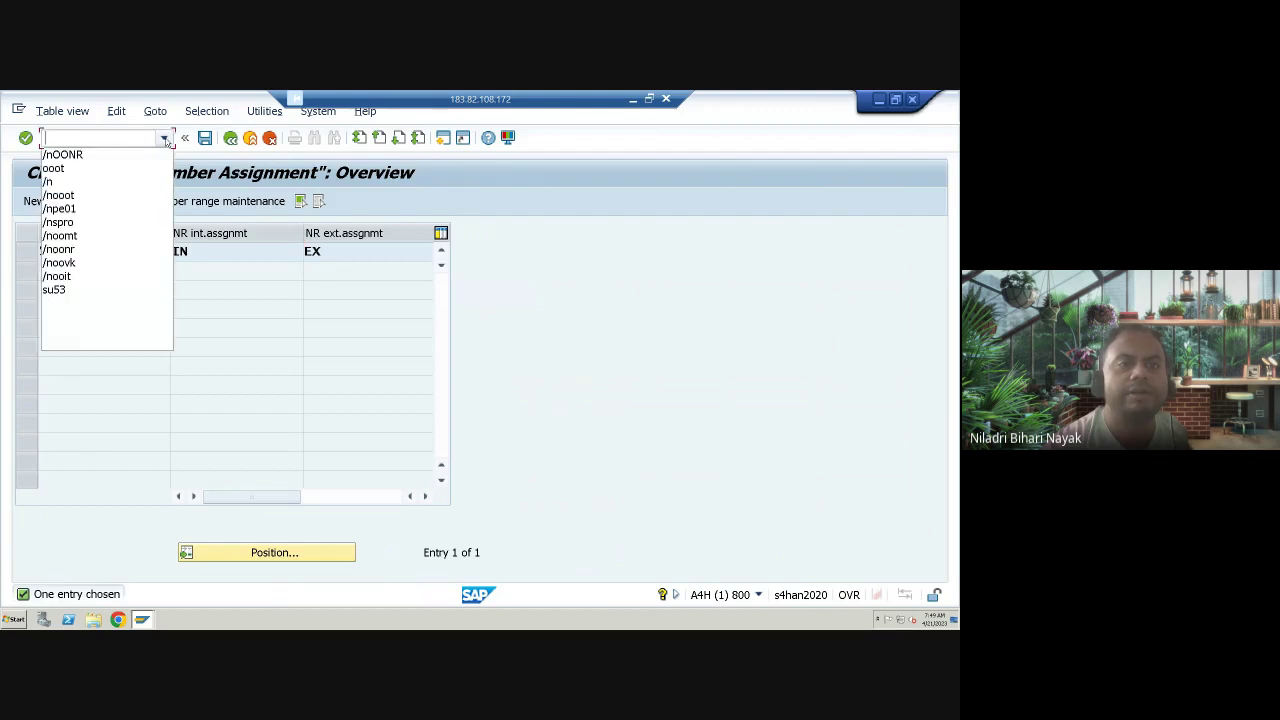
left_click(77, 137)
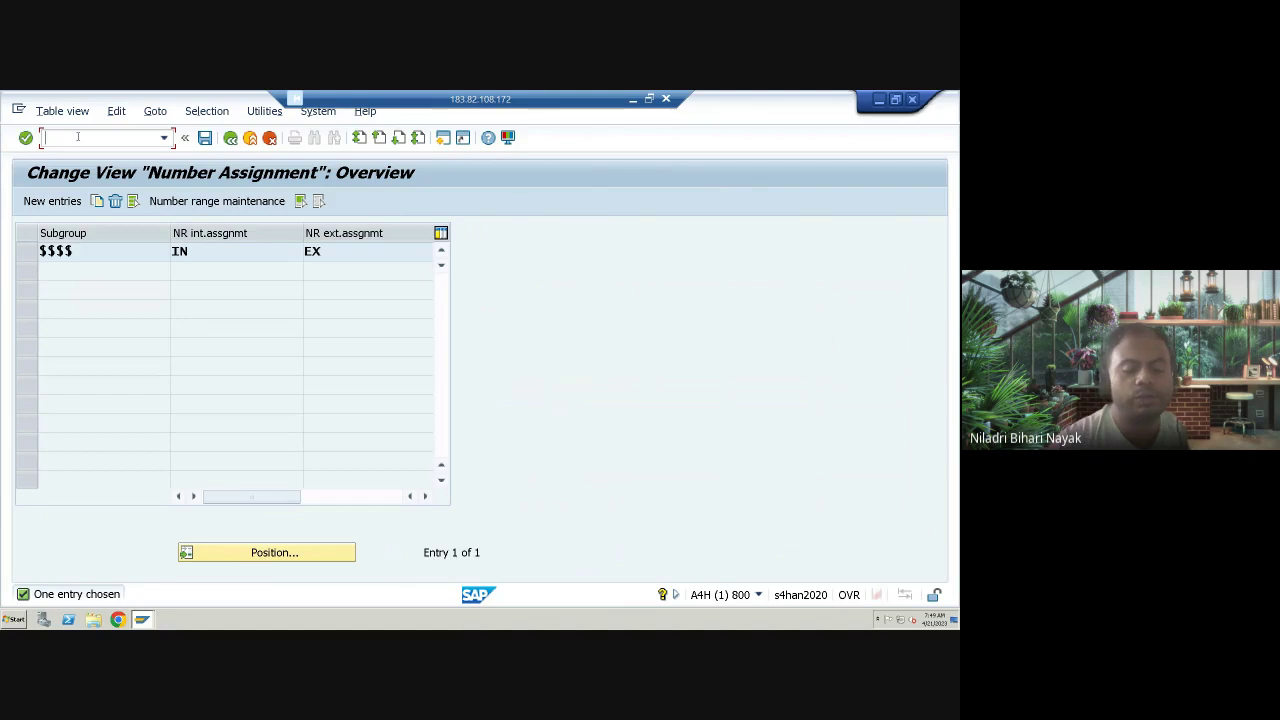
type("/")
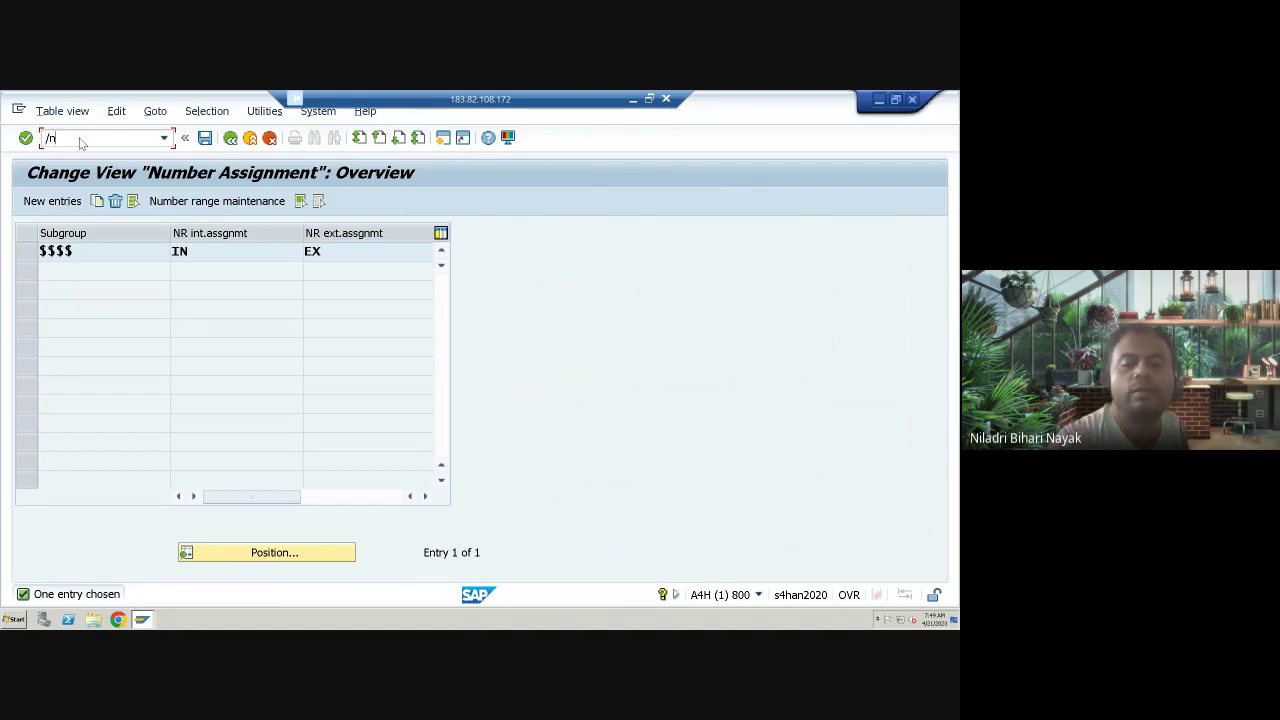
type("noonr")
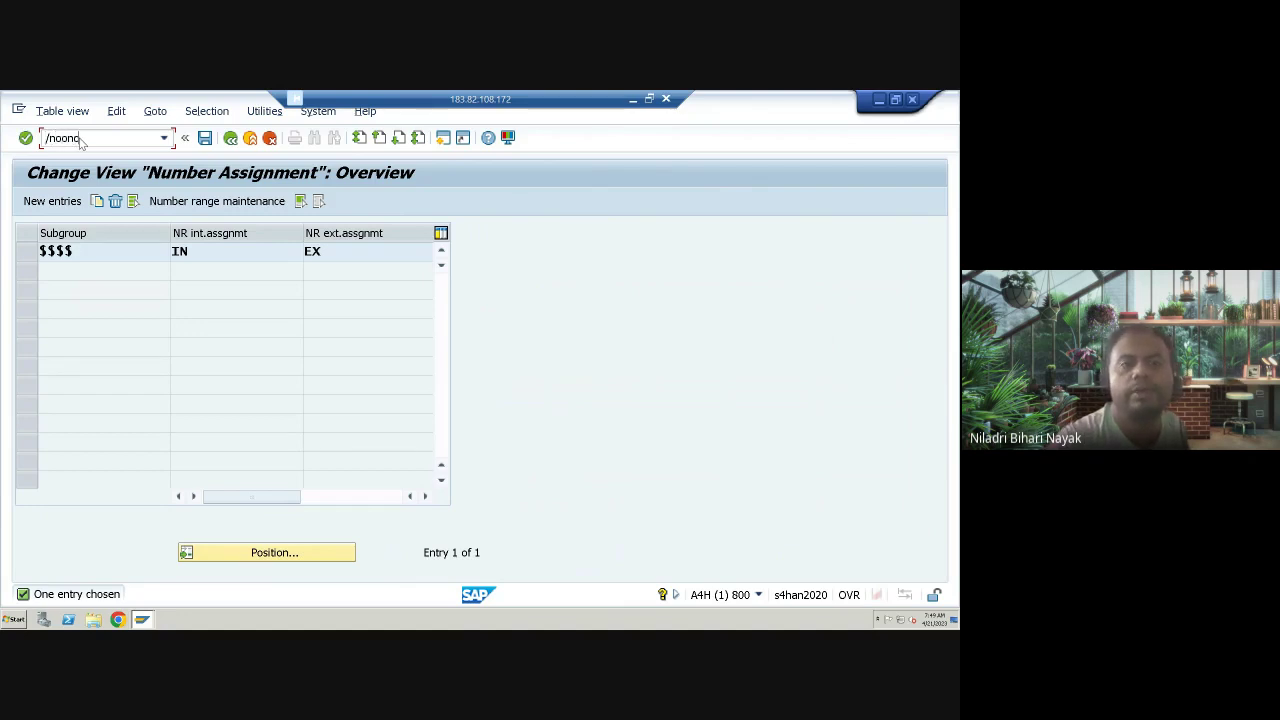
key("Return")
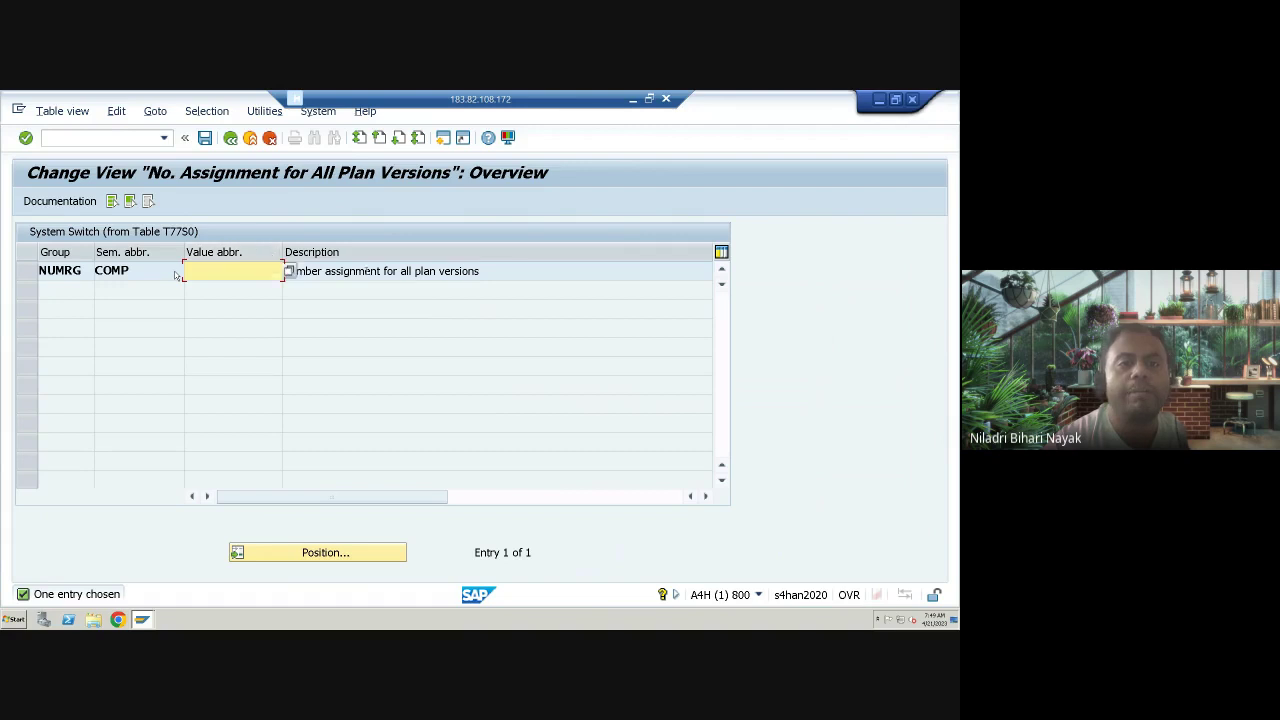
Examine the description and value abbreviation of the NUMRG COMP switch and request the possible entries for its value.
left_click(367, 271)
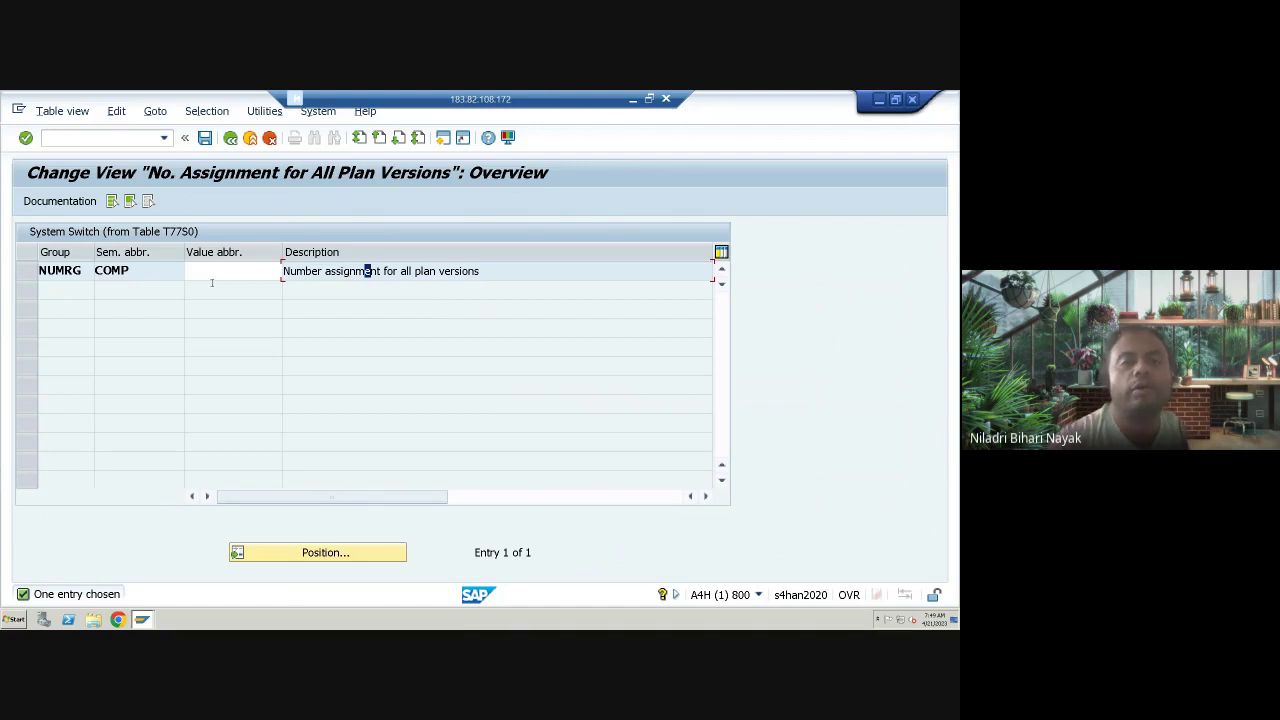
left_click(251, 271)
left_click(349, 272)
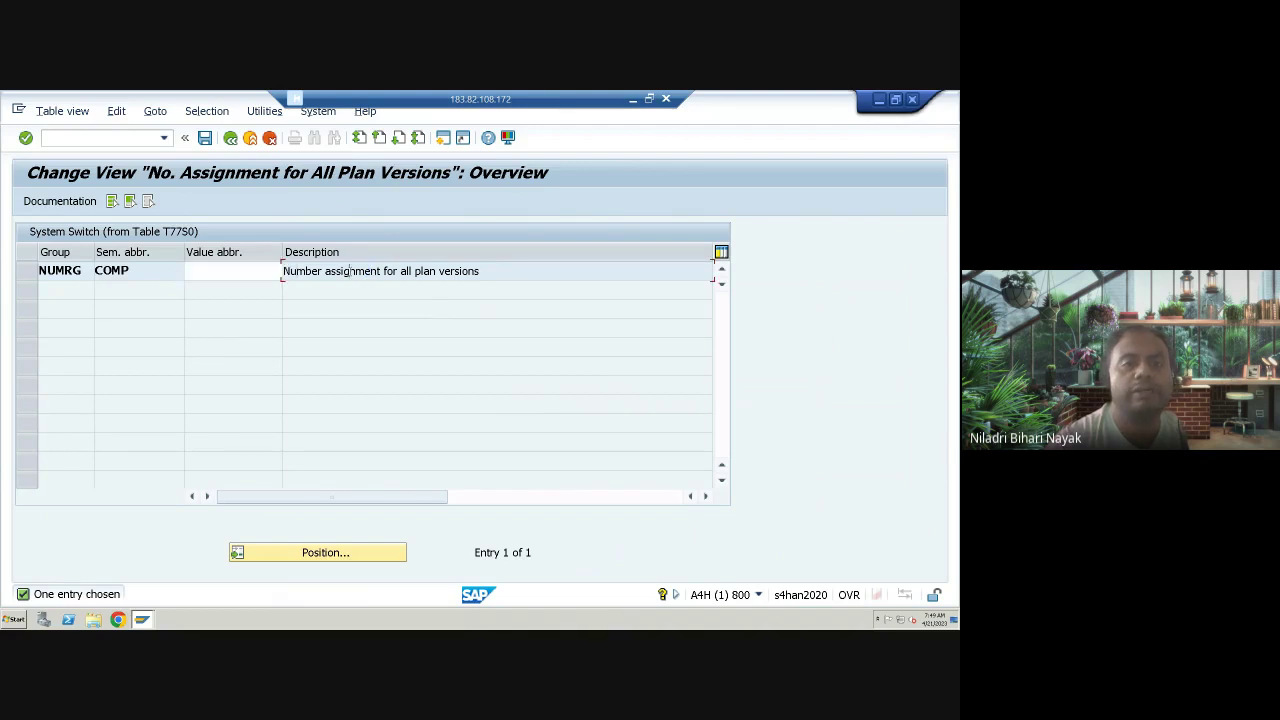
left_click(237, 270)
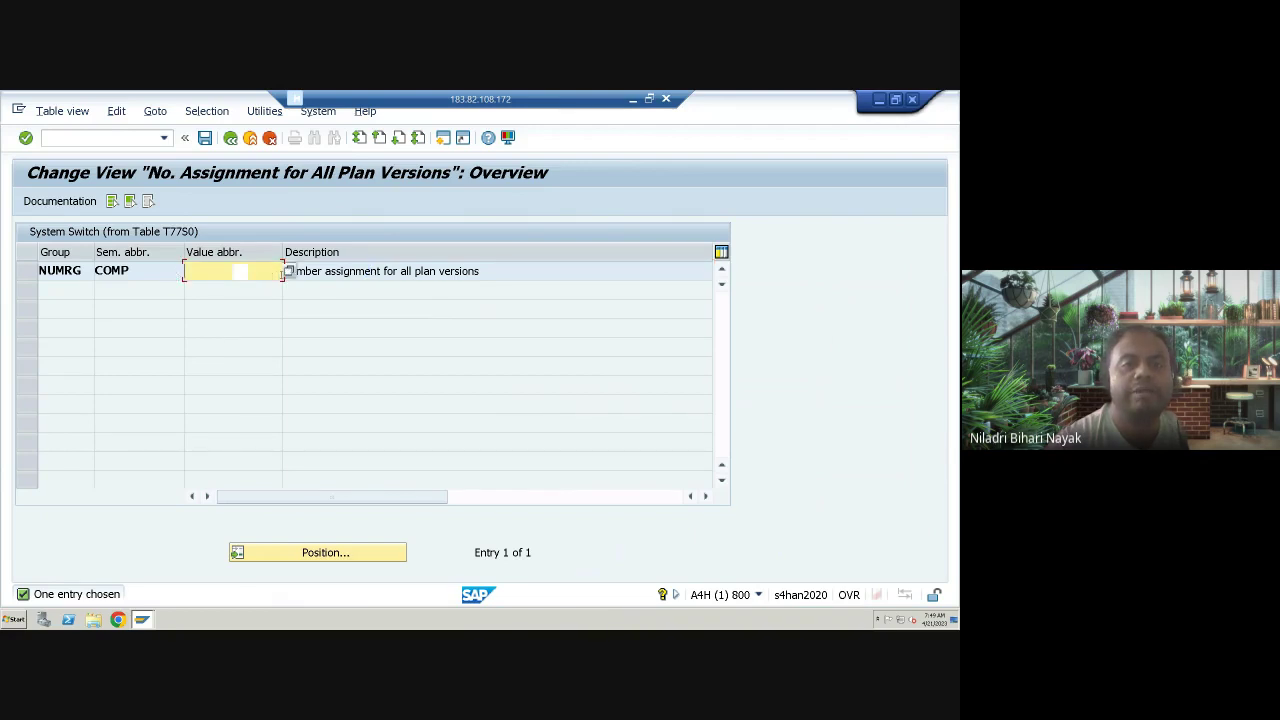
left_click(289, 272)
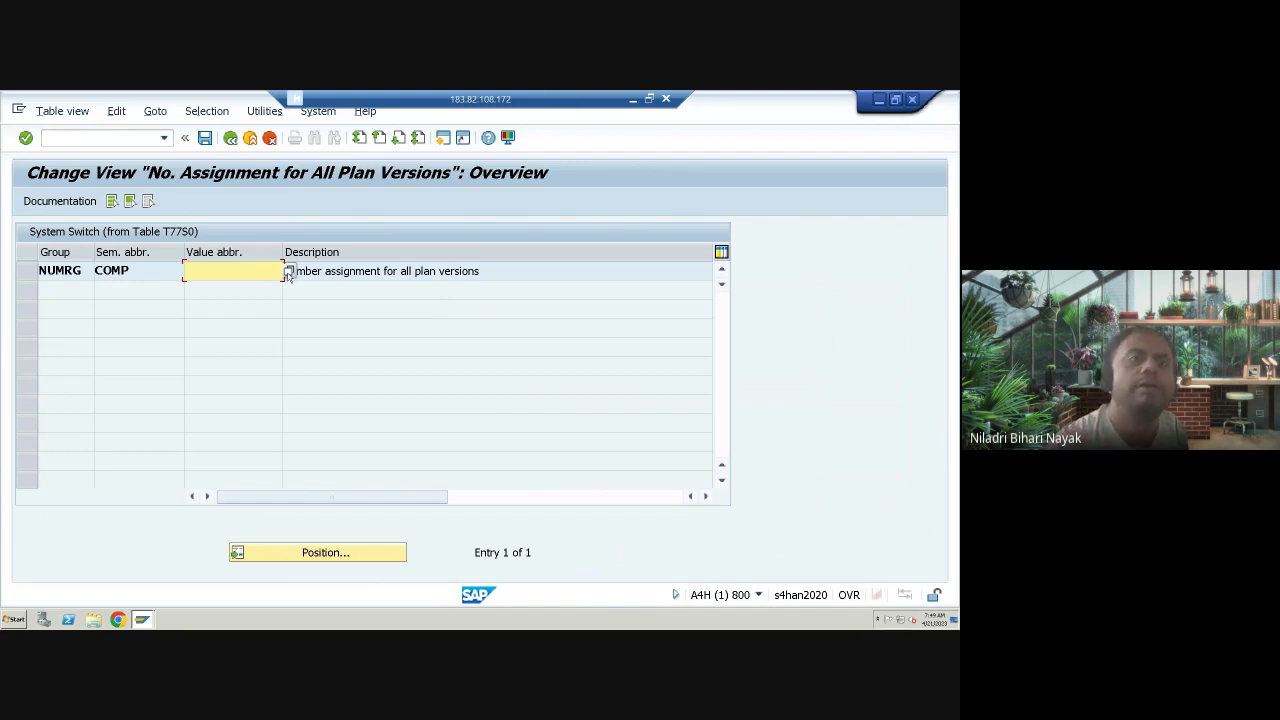
Display the documentation of the NUMRG COMP switch and read how it affects number assignment across plan versions.
key("shift+F1")
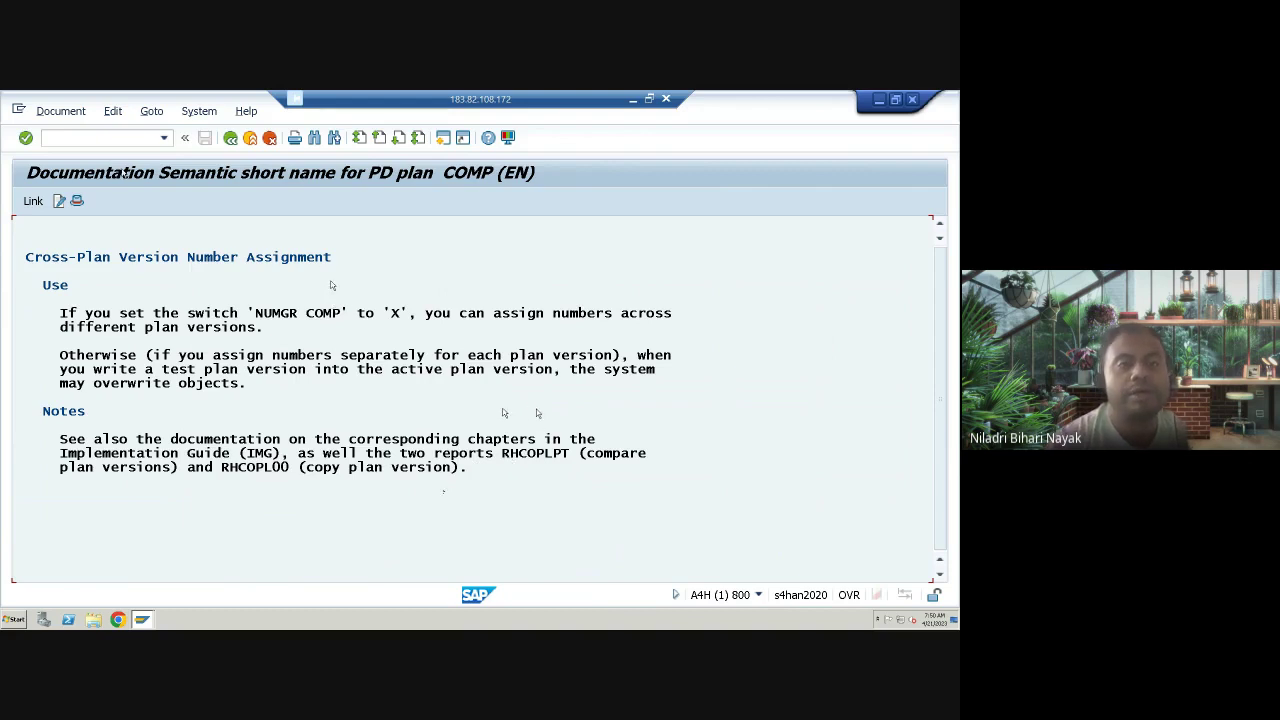
Go to the plan versions overview with transaction /nOOPV and select plan version 01 Current plan.
left_click(120, 139)
type("/")
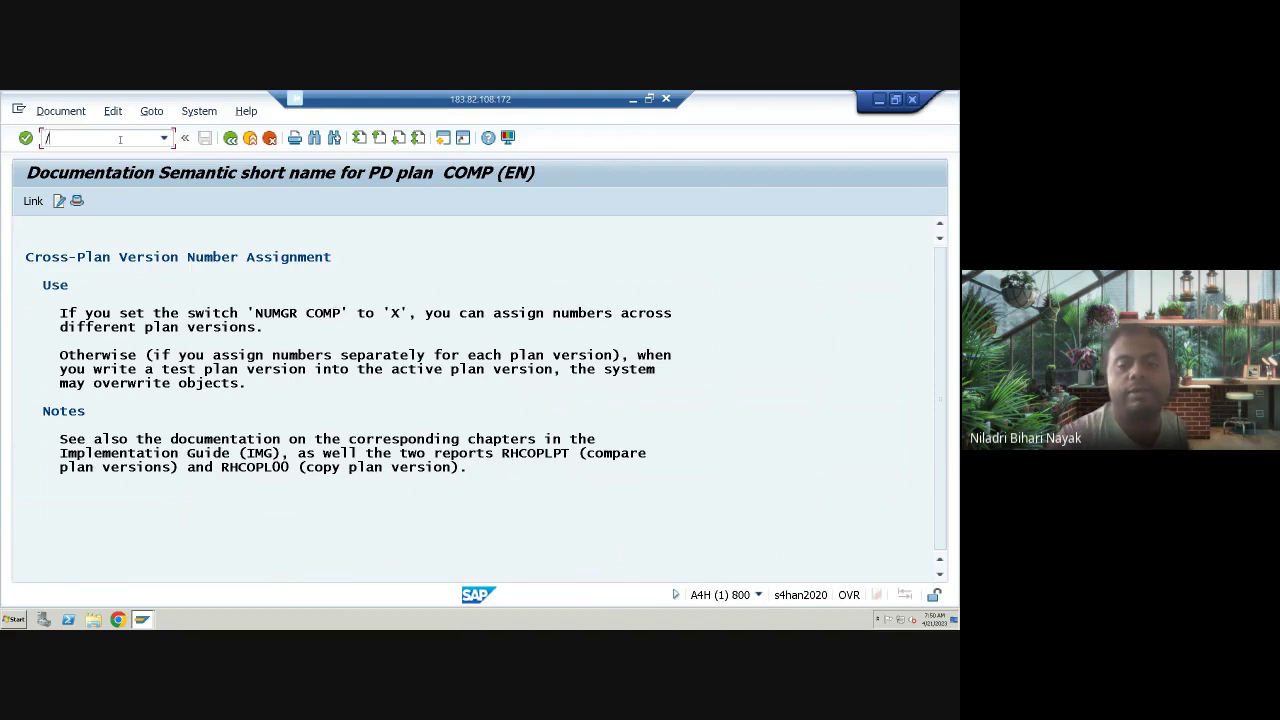
type("n")
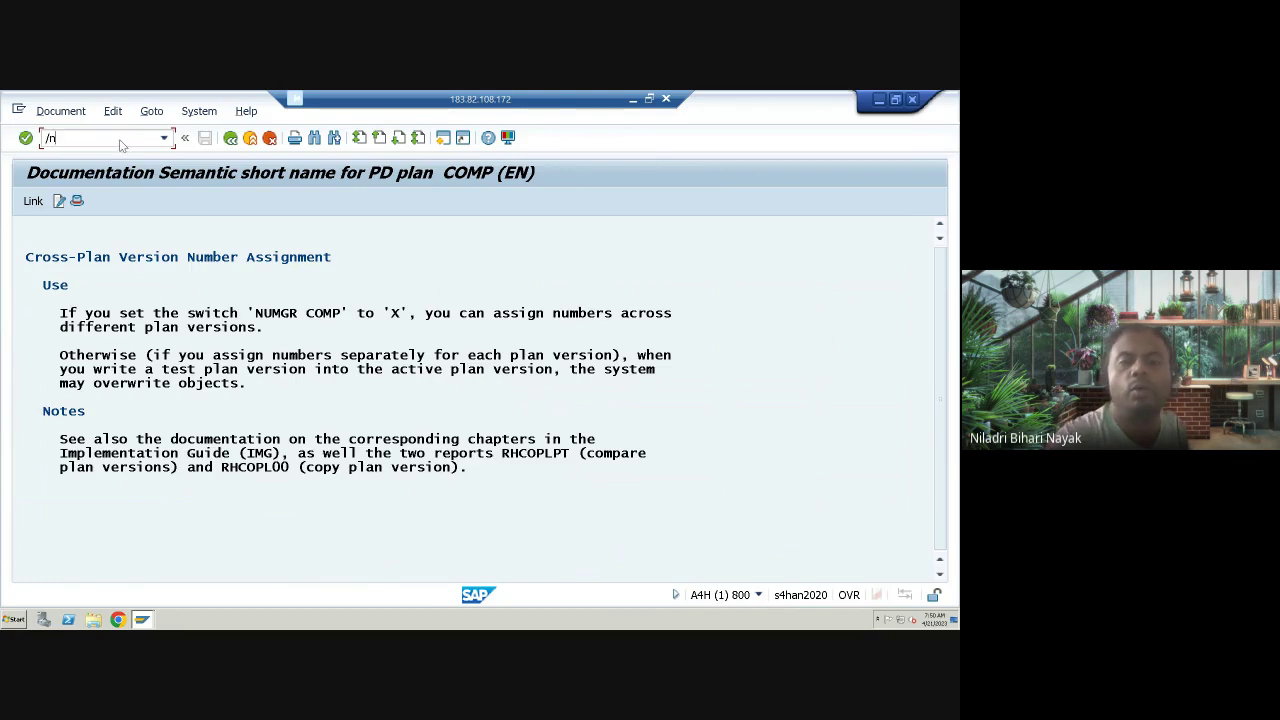
type("OOPV")
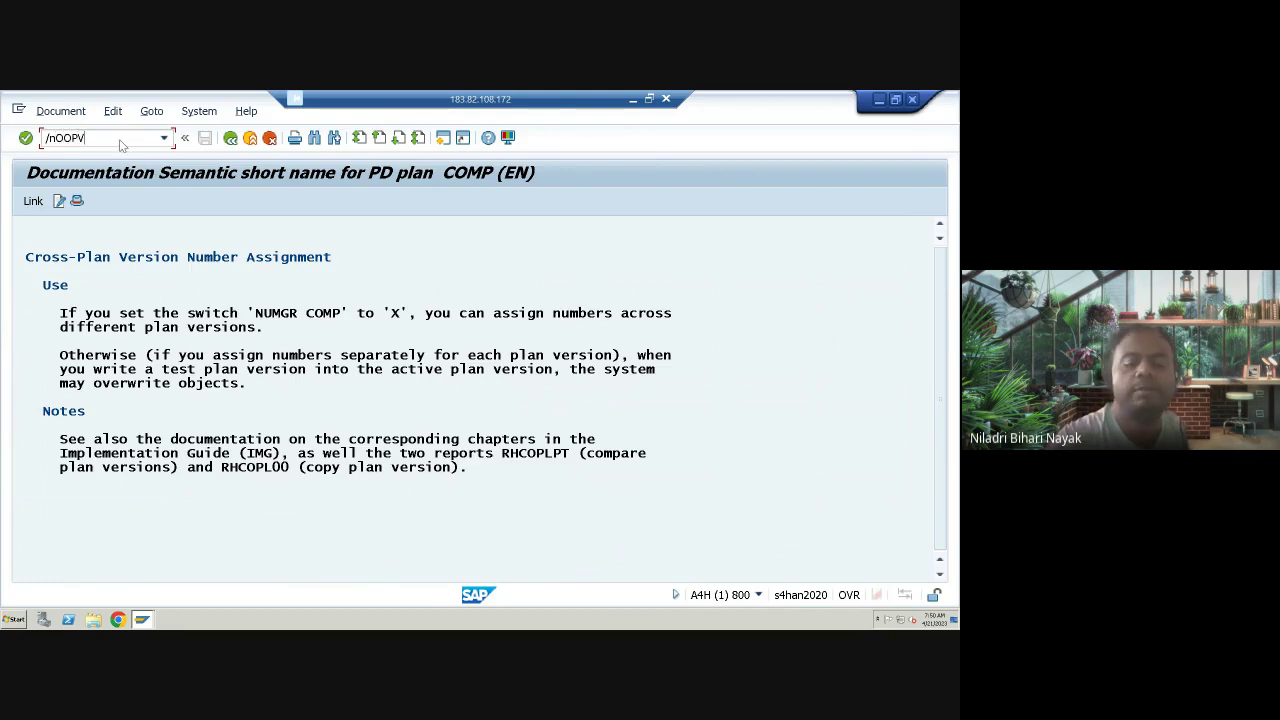
key("Return")
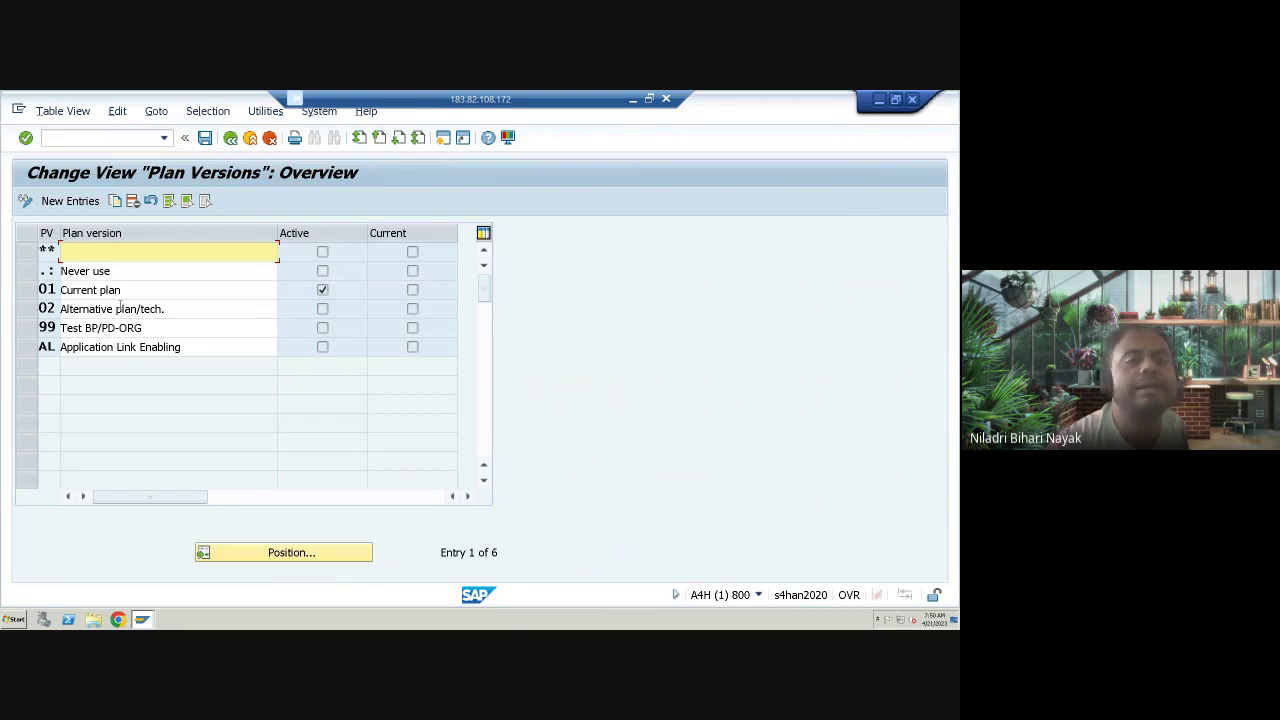
left_click(132, 290)
left_click(277, 288)
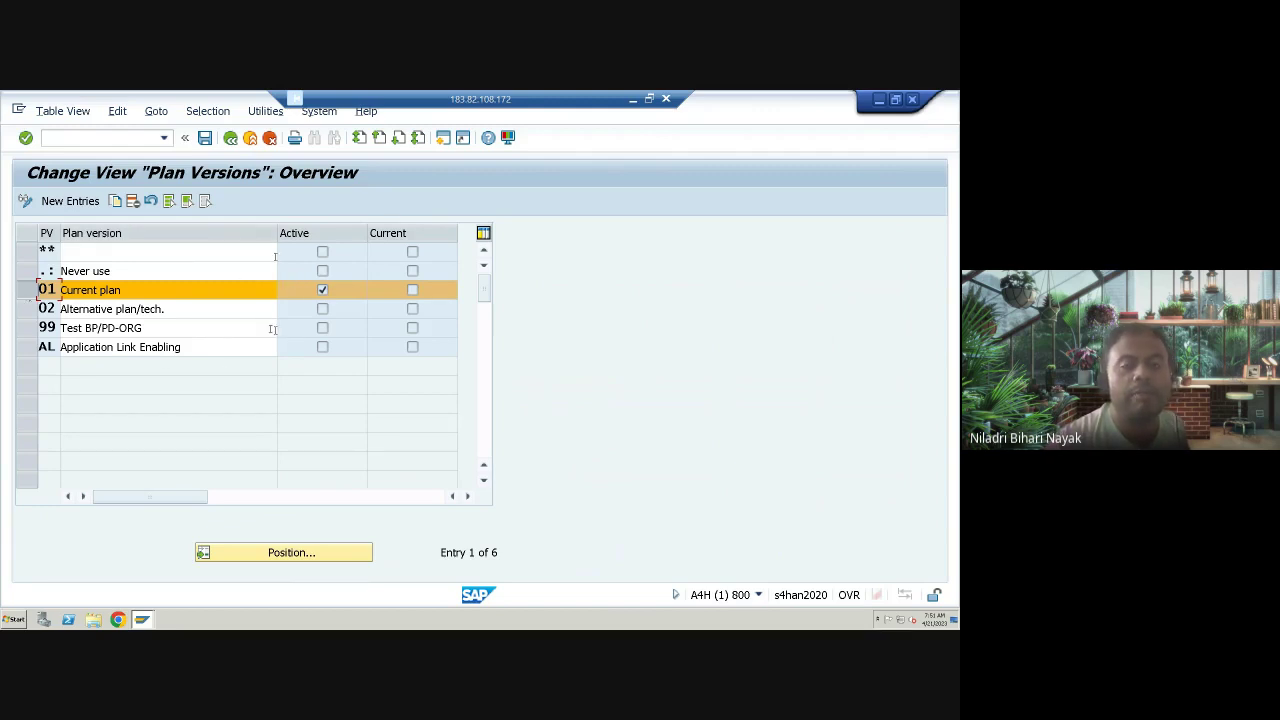
Go to the active plan version setting with transaction /NOOAP.
left_click(139, 141)
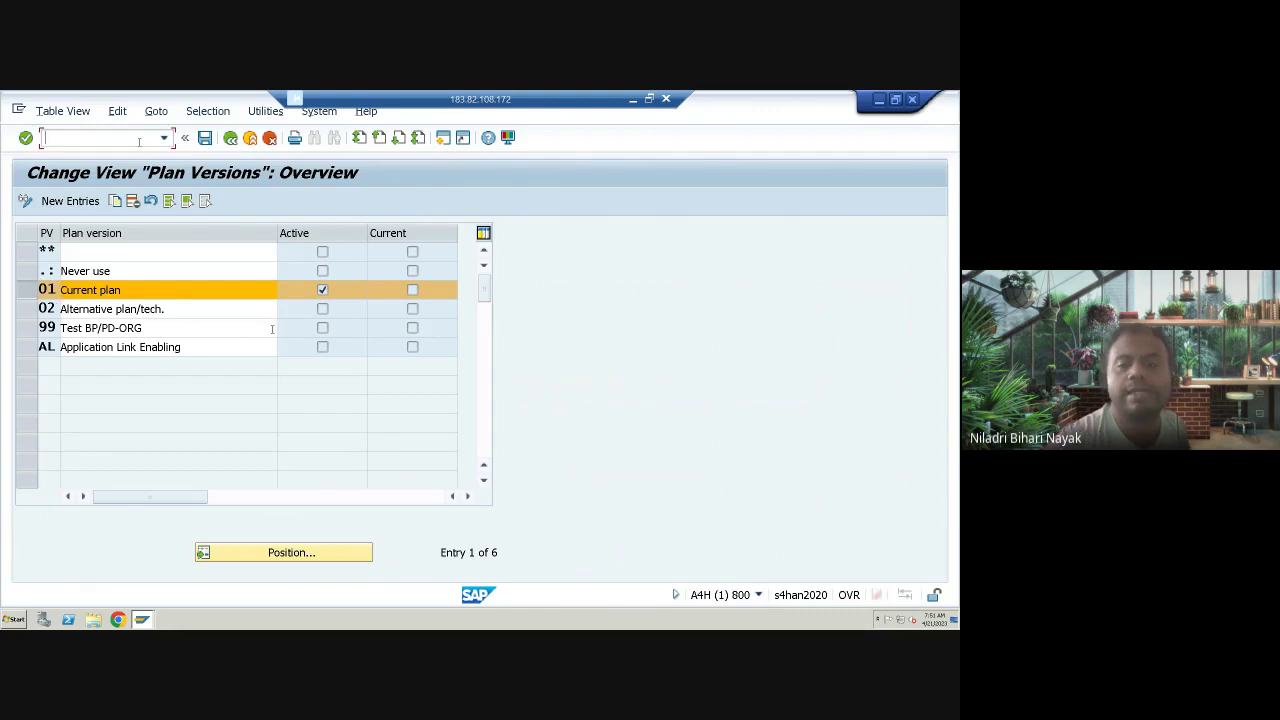
type("/Noo")
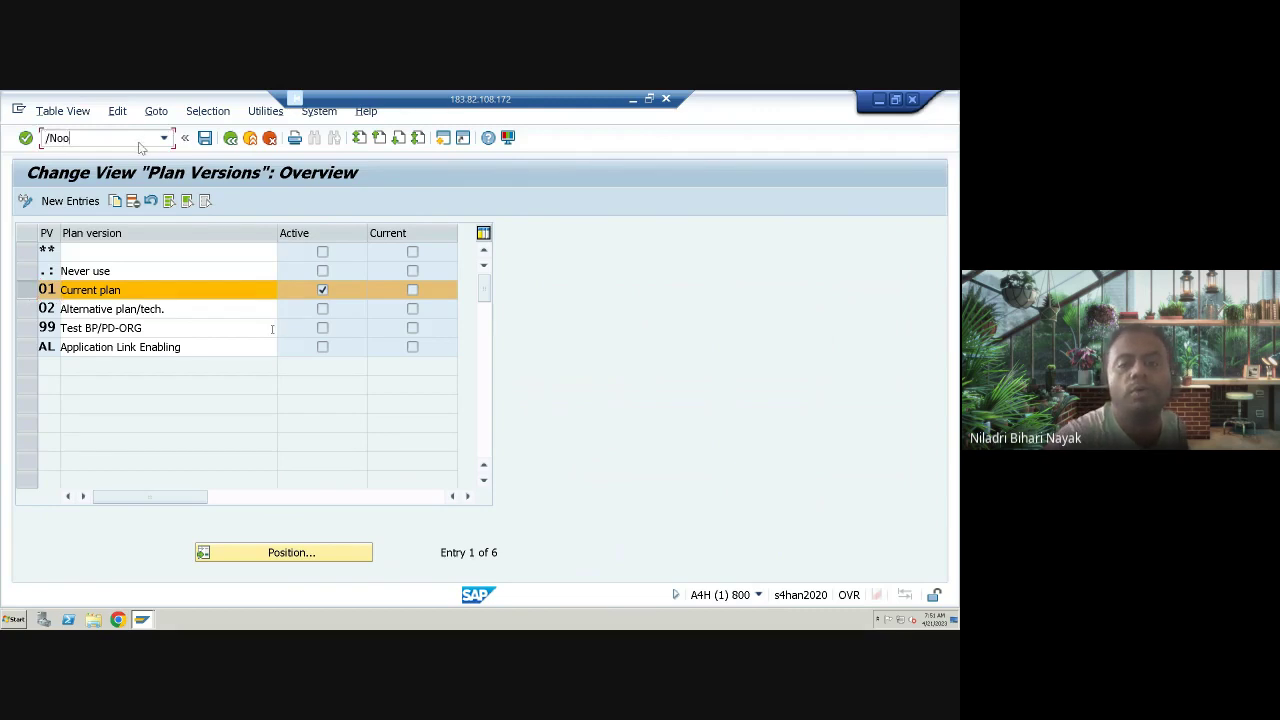
key("BackSpace")
key("BackSpace")
type("OO")
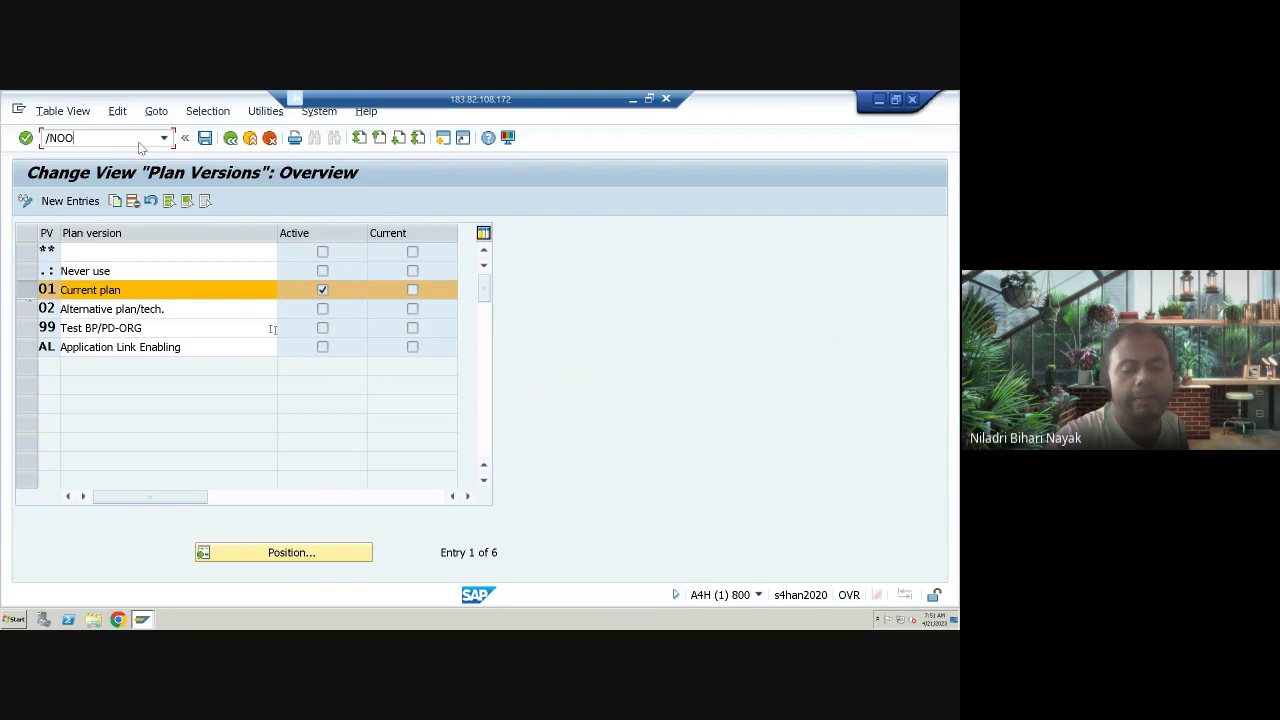
type("AP")
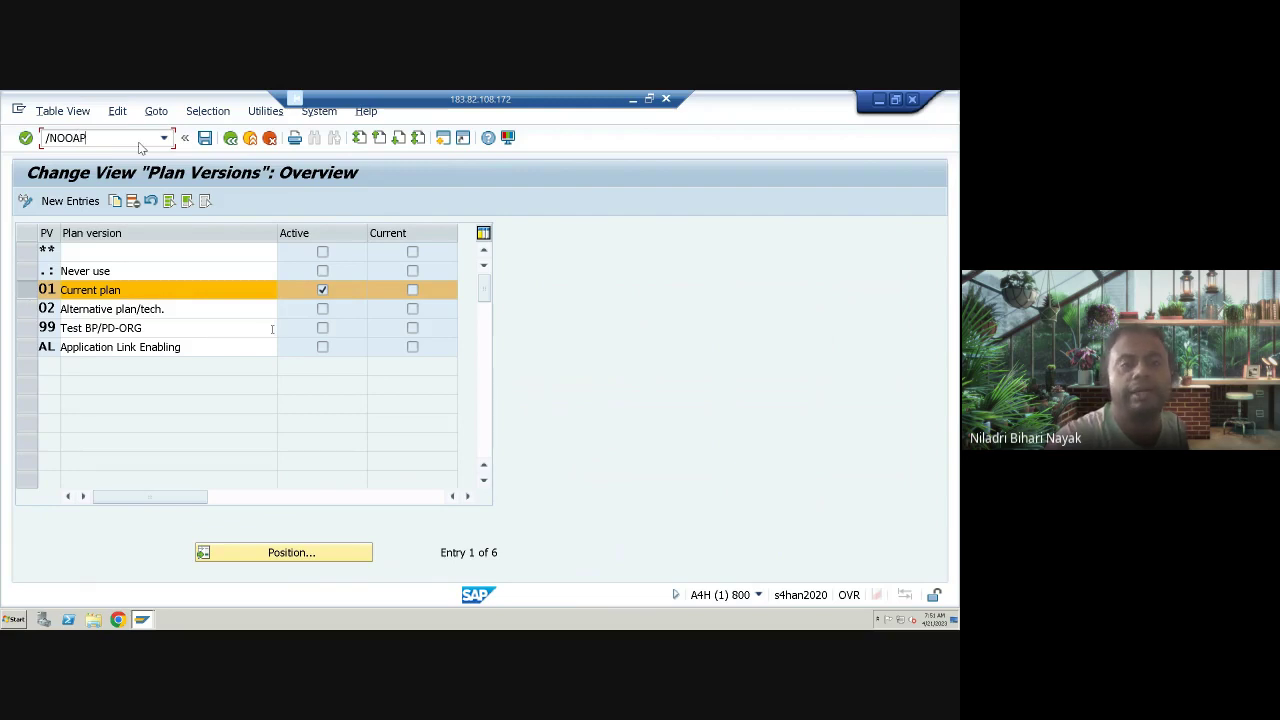
key("Return")
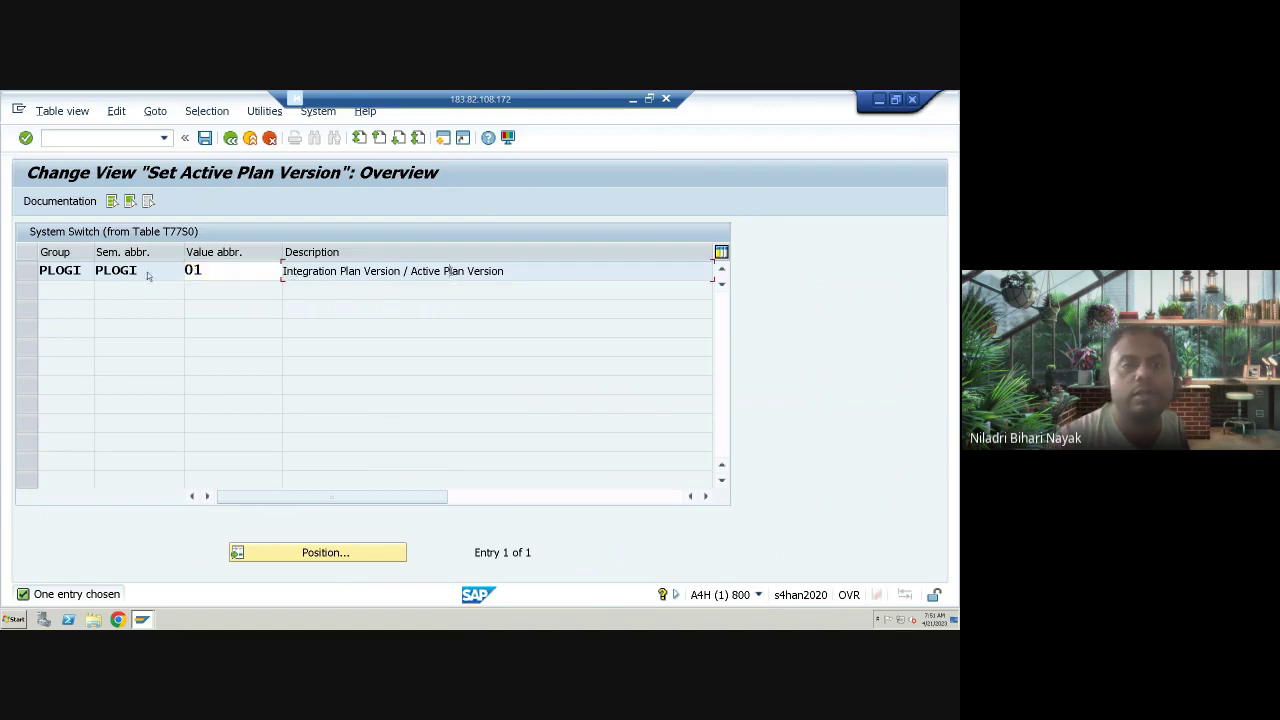
Choose plan version 01 Current plan from the possible entries as the value of the PLOGI PLOGI switch.
left_click(238, 270)
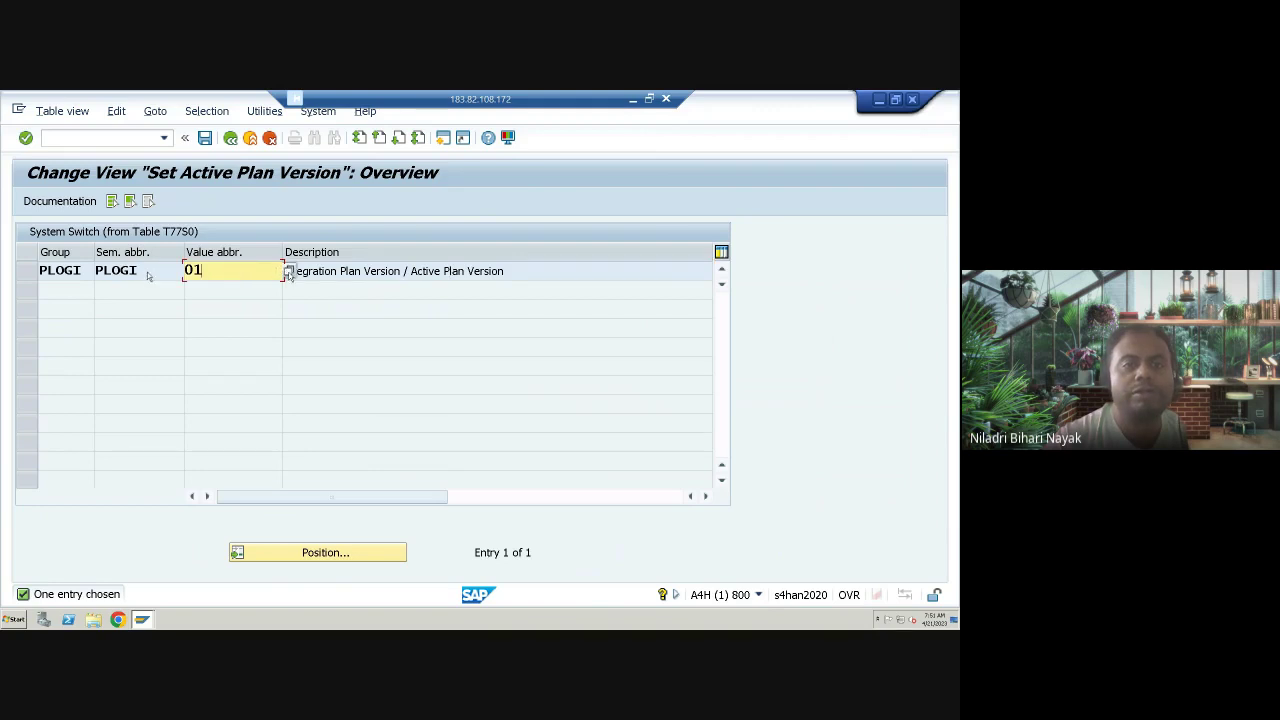
left_click(287, 274)
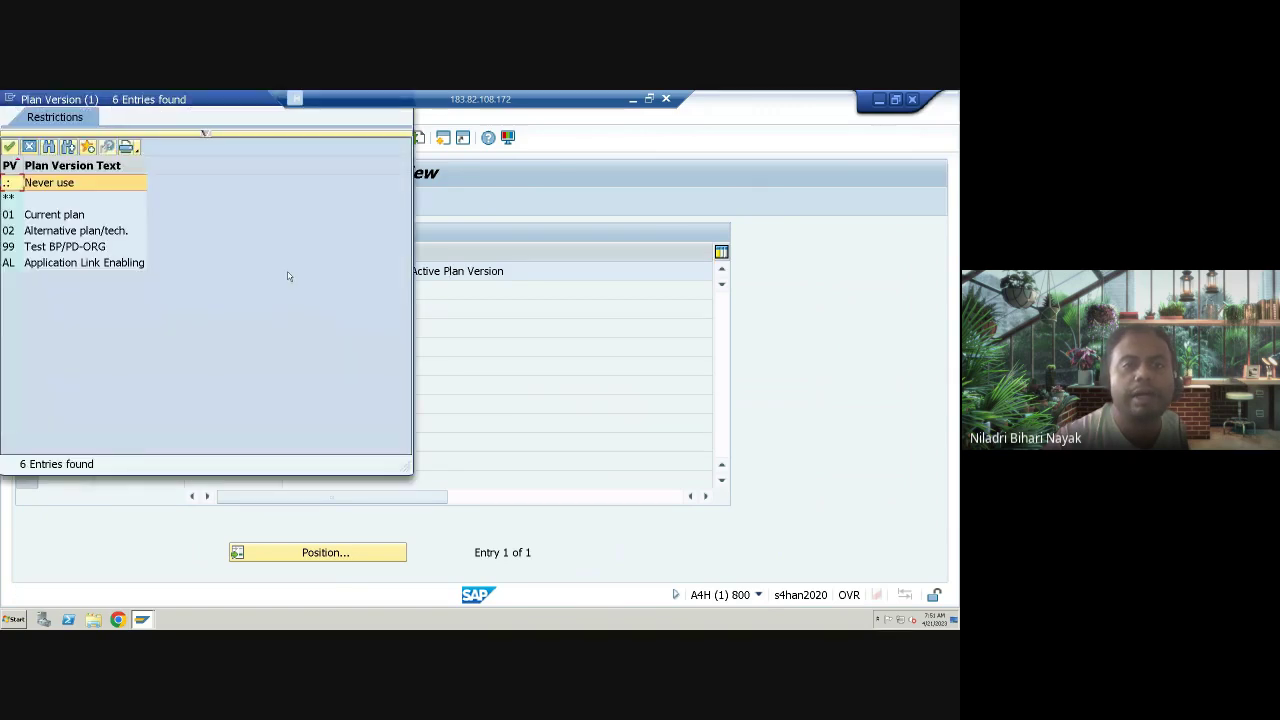
left_click(38, 214)
left_click(9, 146)
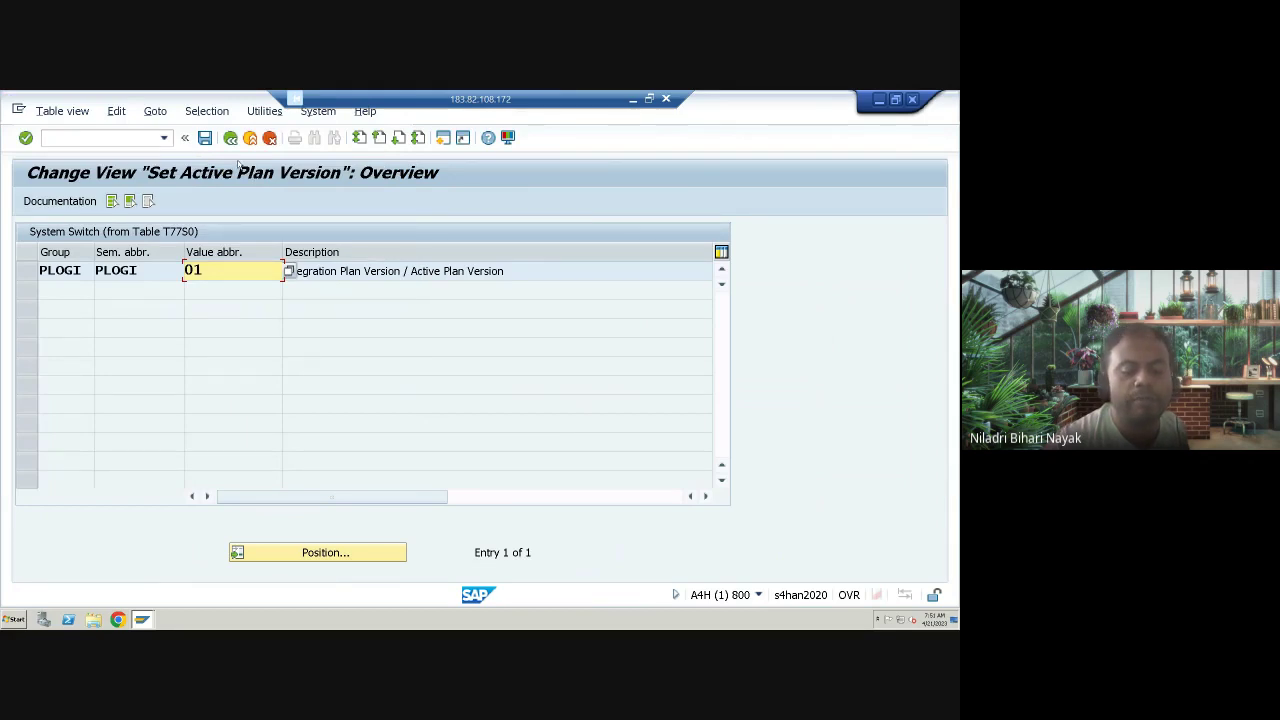
Go to the infotypes overview with transaction /NOOIT.
left_click(143, 139)
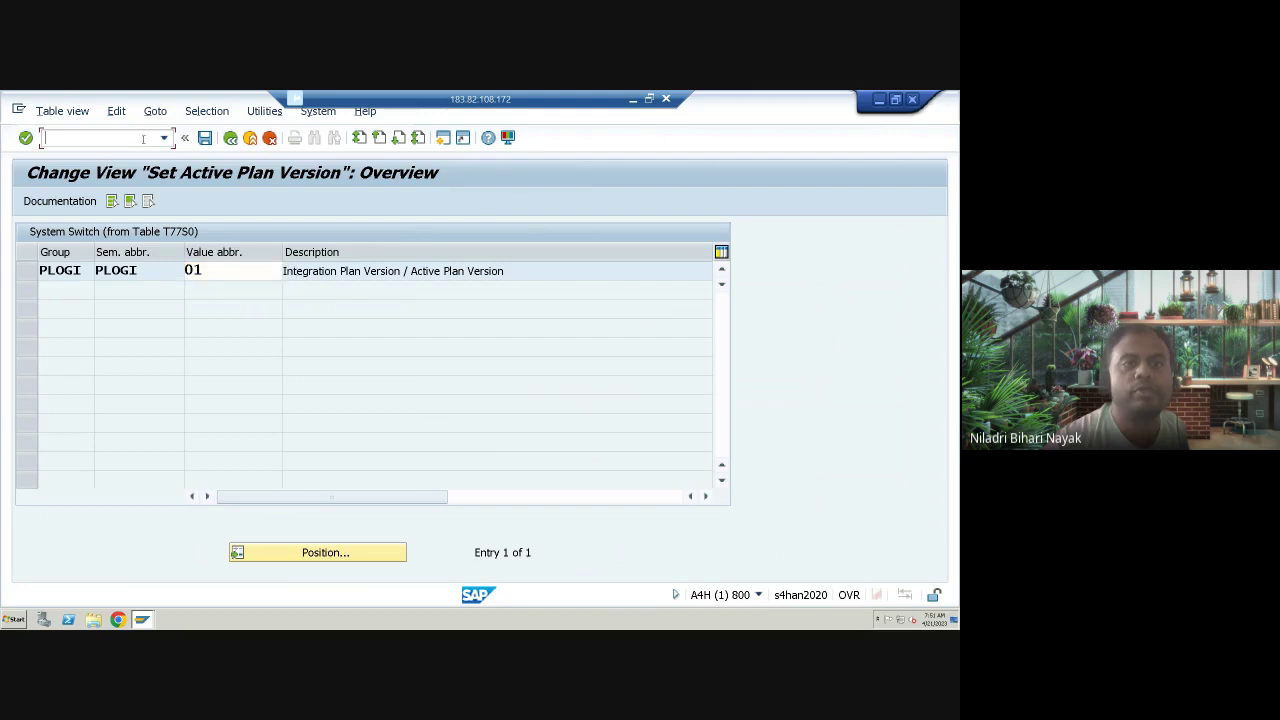
type("/N")
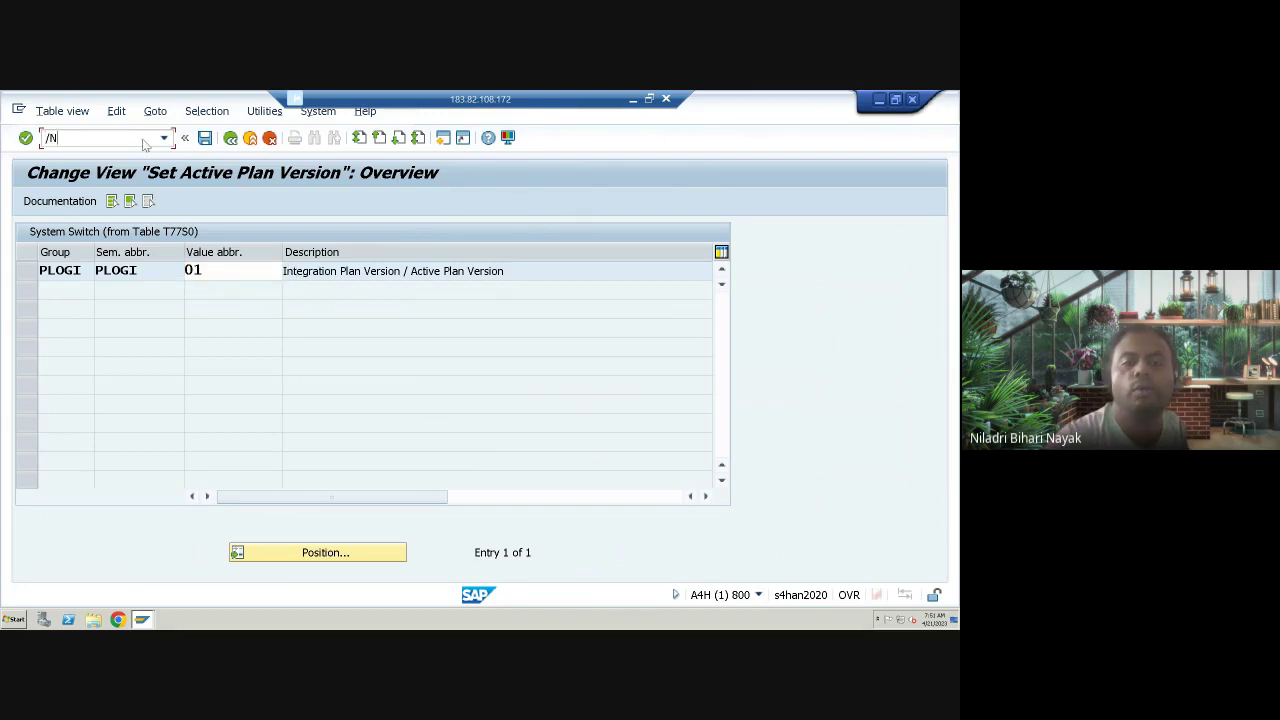
type("ooit")
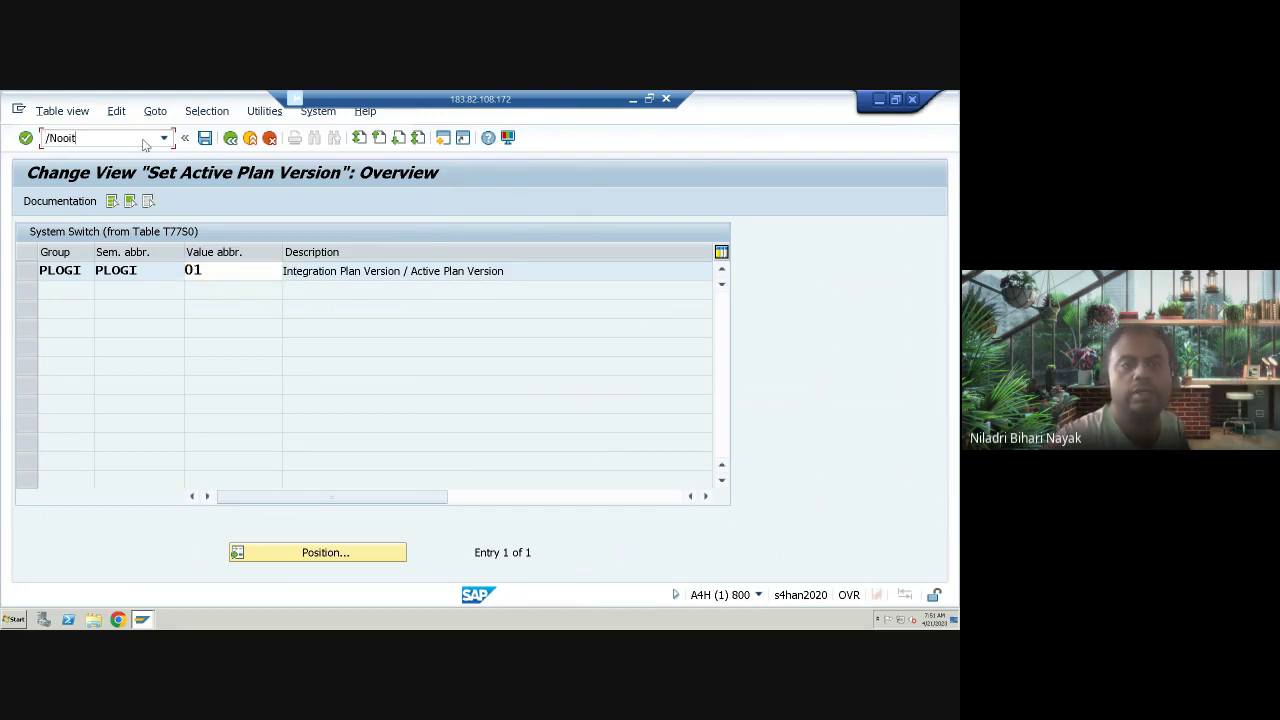
key("BackSpace")
key("BackSpace")
key("BackSpace")
key("BackSpace")
type("OOIT")
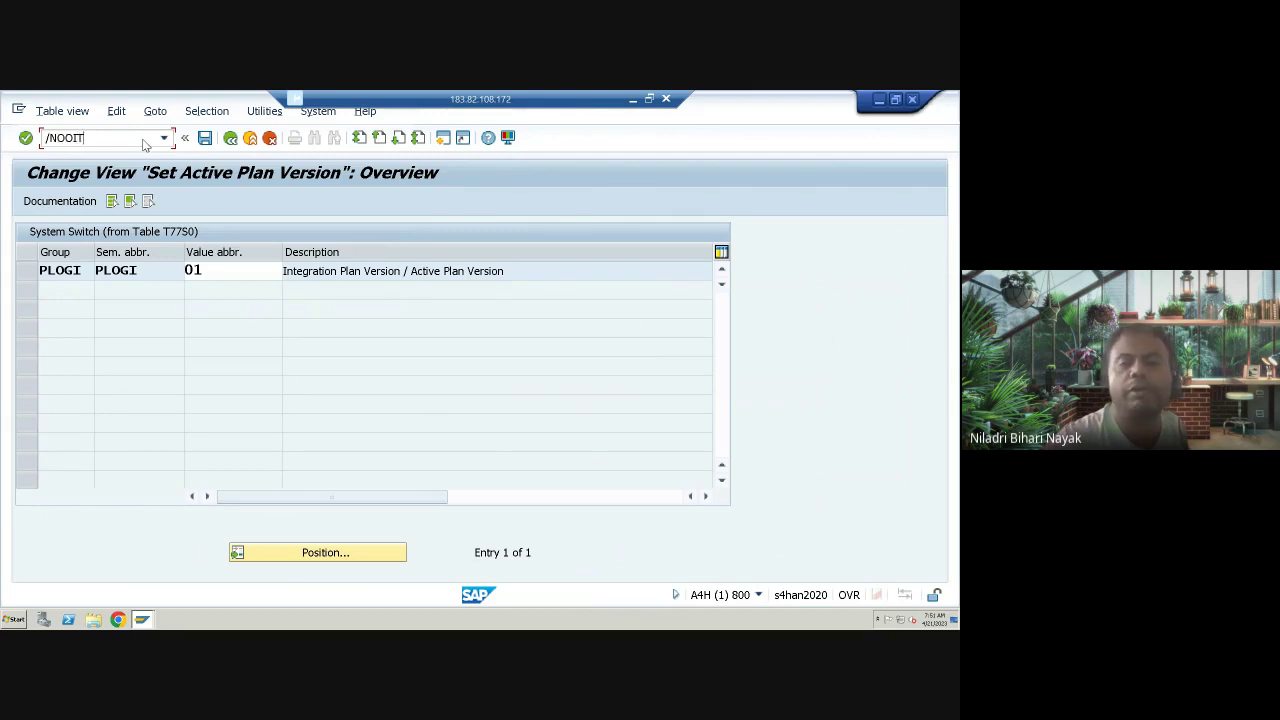
key("Return")
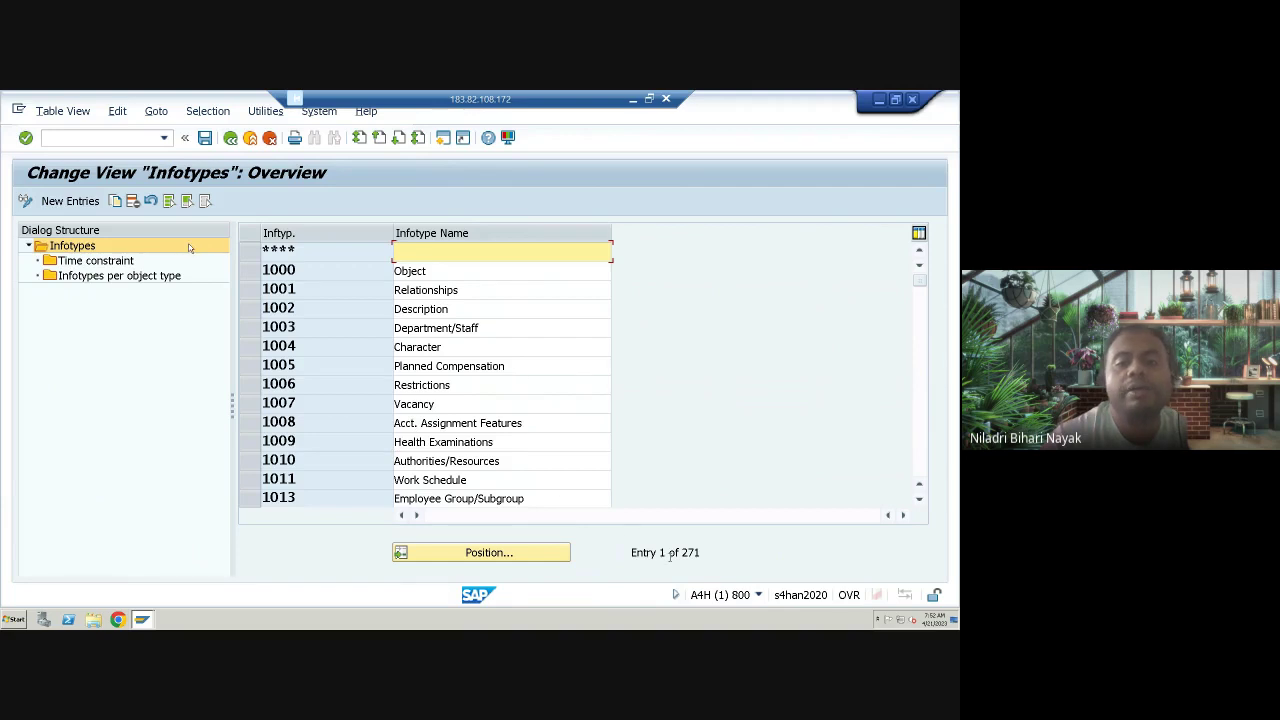
Look through the infotype list, select infotype 1000 Object and view its time constraint details.
scroll(500, 445, "down", 5)
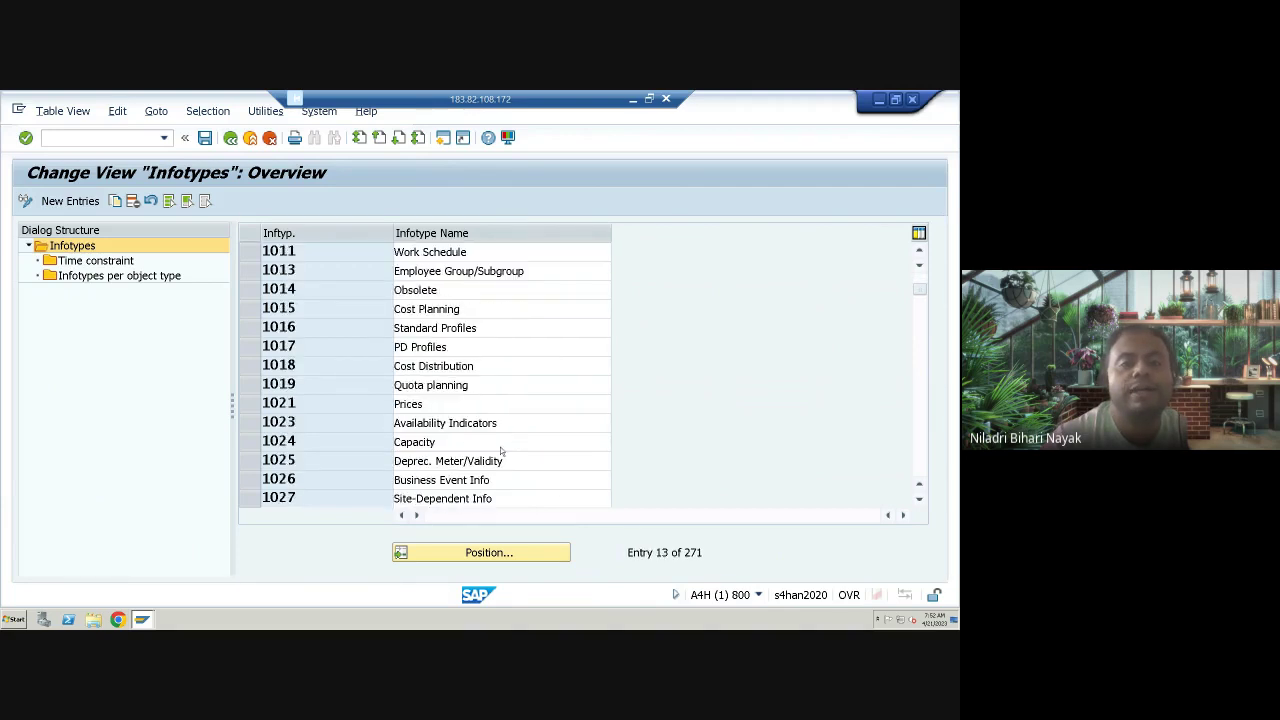
scroll(500, 447, "up", 5)
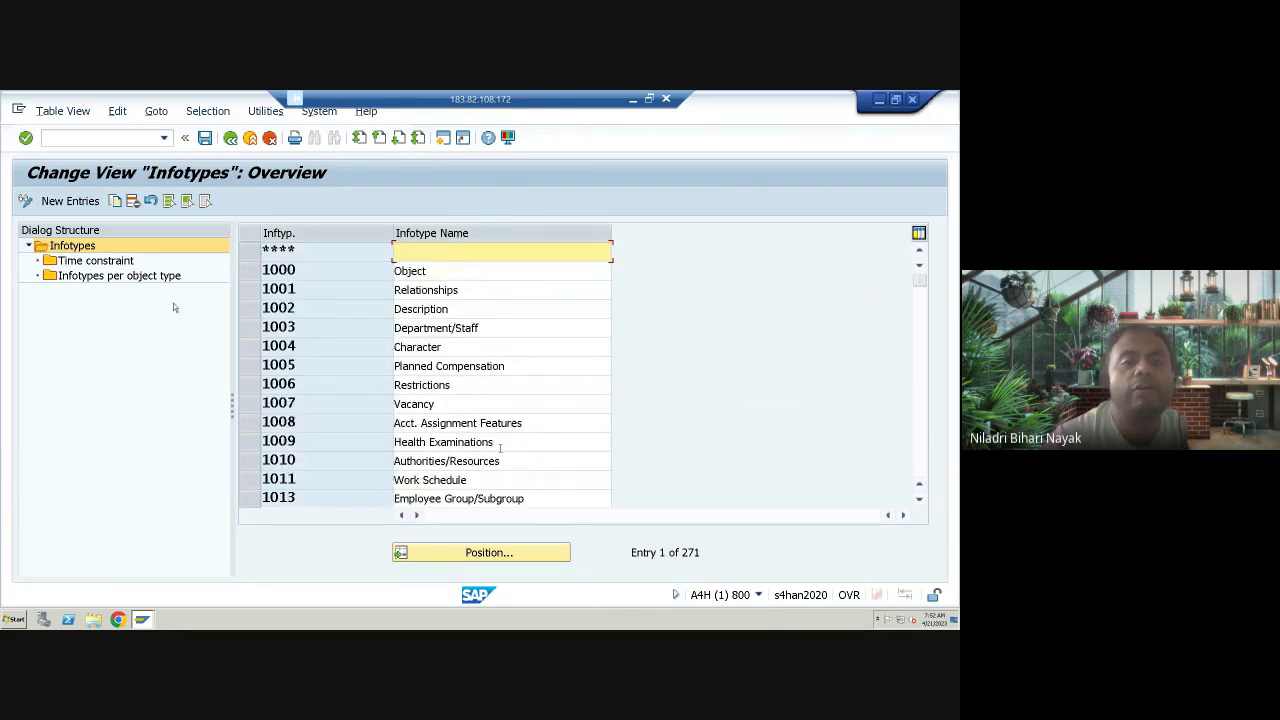
left_click(250, 270)
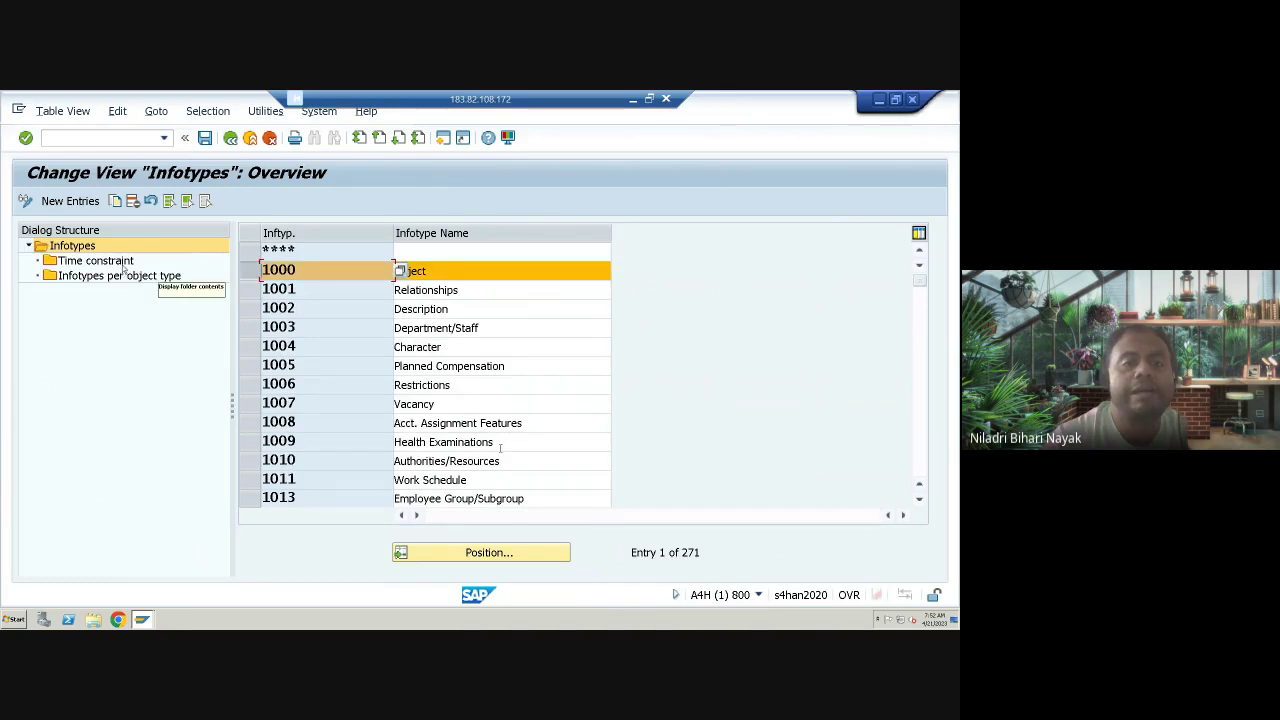
double_click(100, 261)
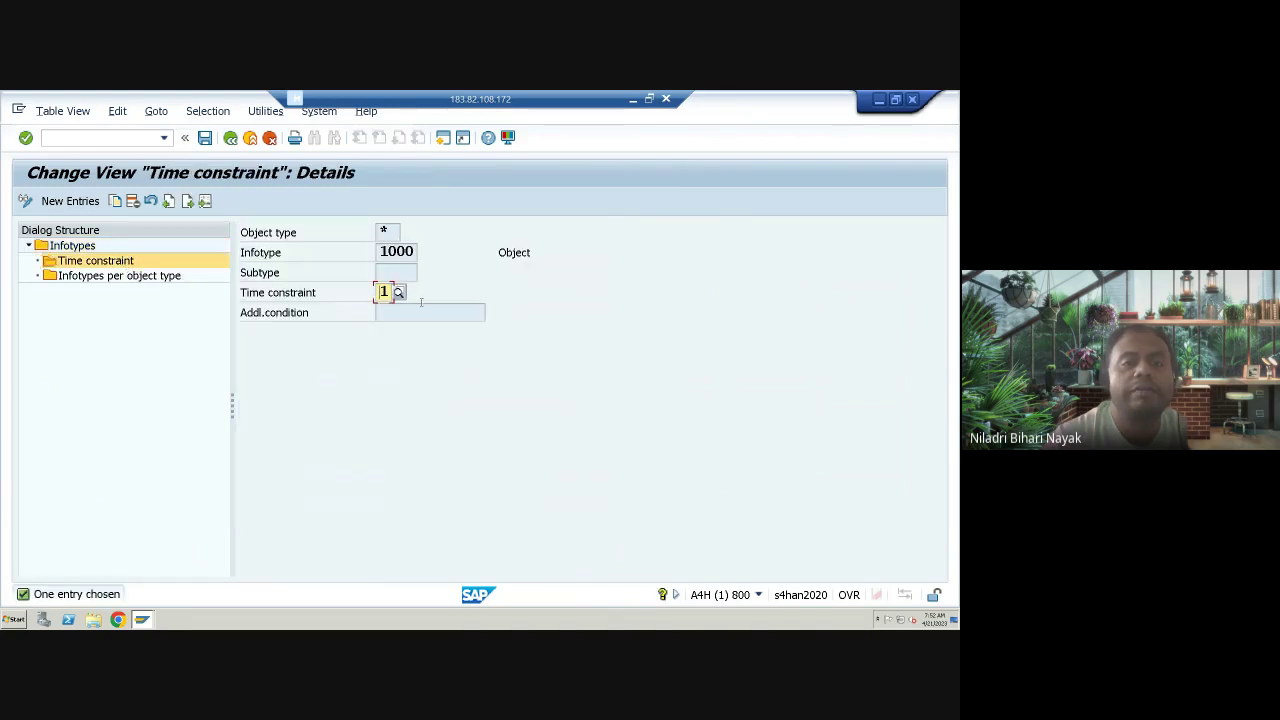
View the infotypes per object type for infotype 1000 and look through the assigned object types.
double_click(128, 280)
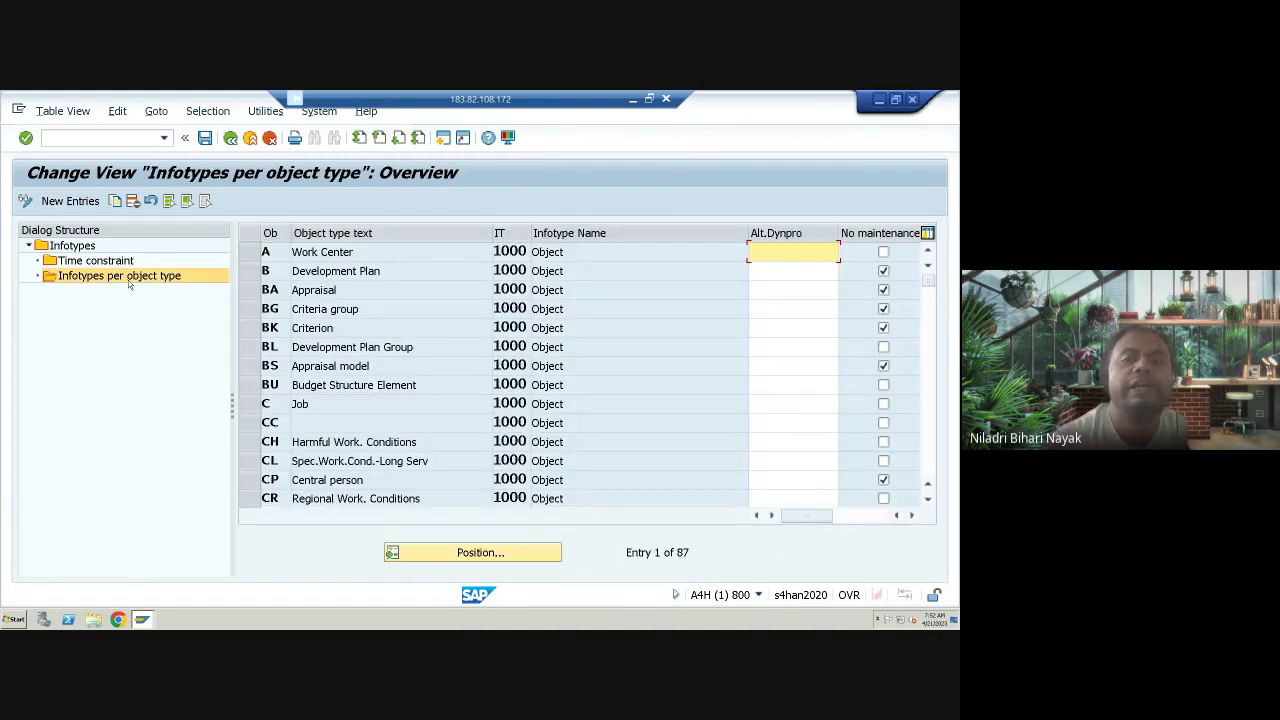
scroll(507, 420, "down", 4)
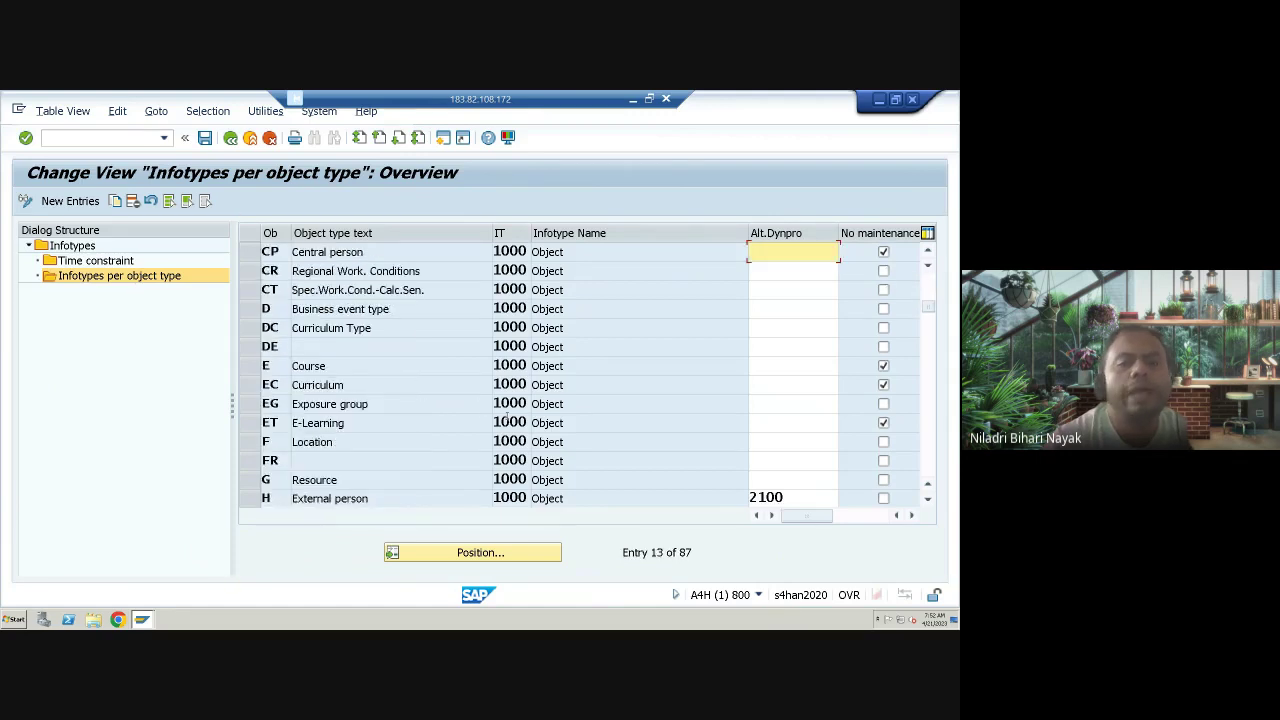
scroll(507, 420, "down", 2)
scroll(507, 420, "up", 6)
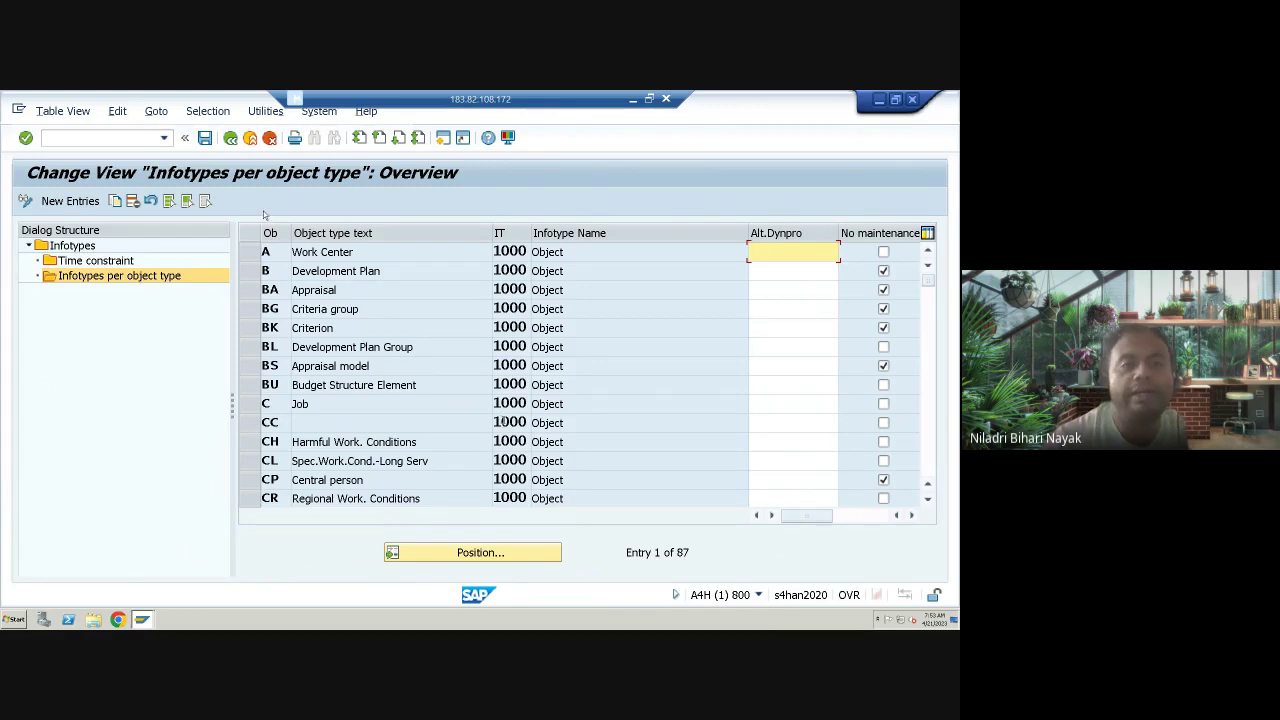
Go to the subtypes overview with transaction /NOOSU.
left_click(94, 139)
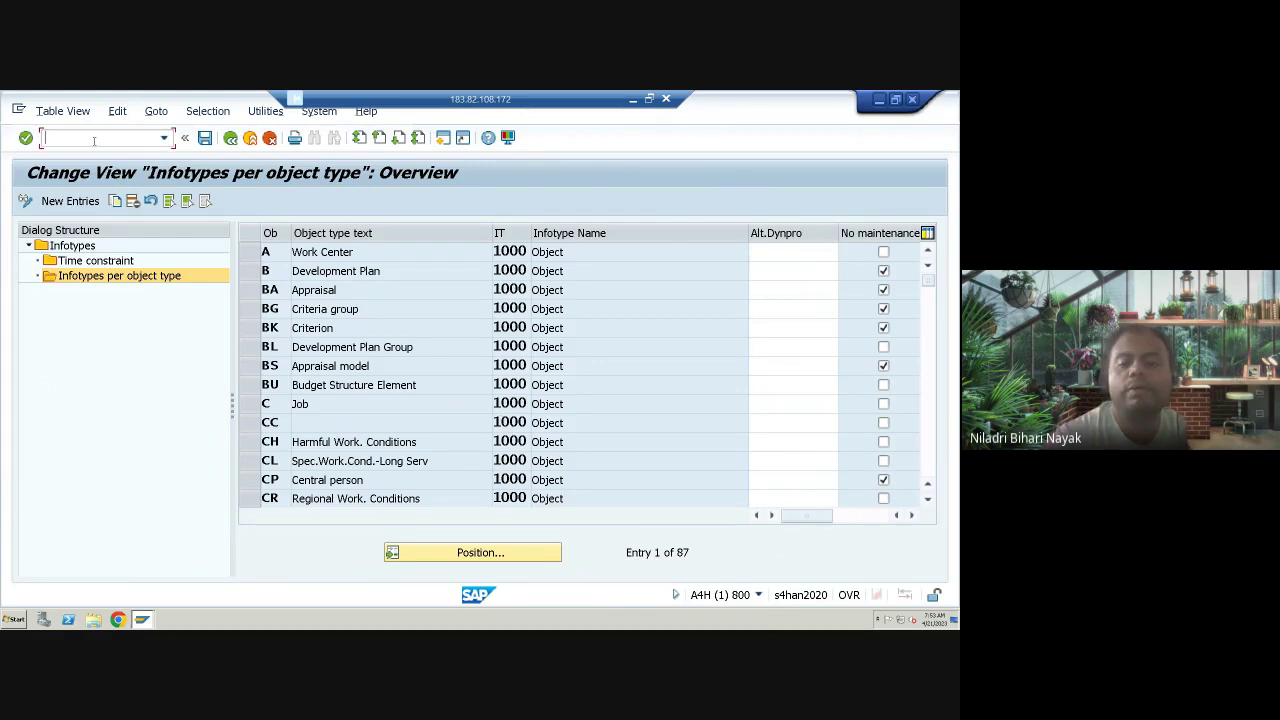
type("/N")
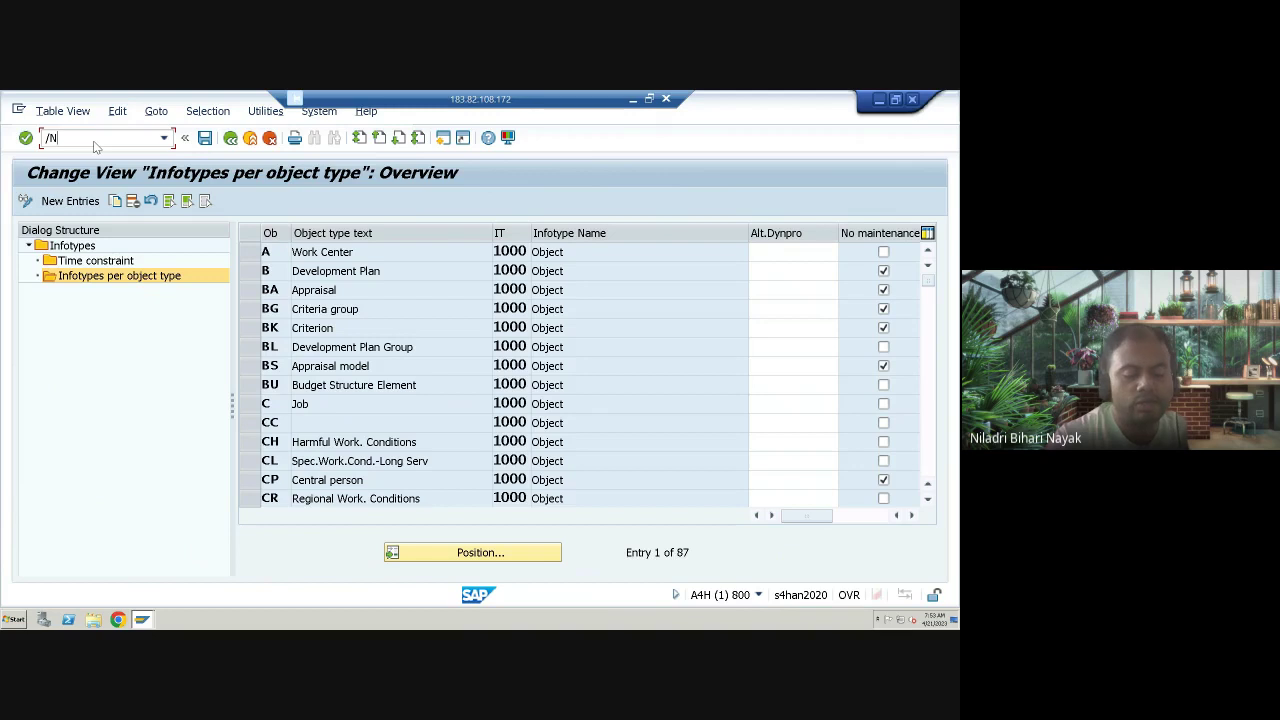
type("OOS")
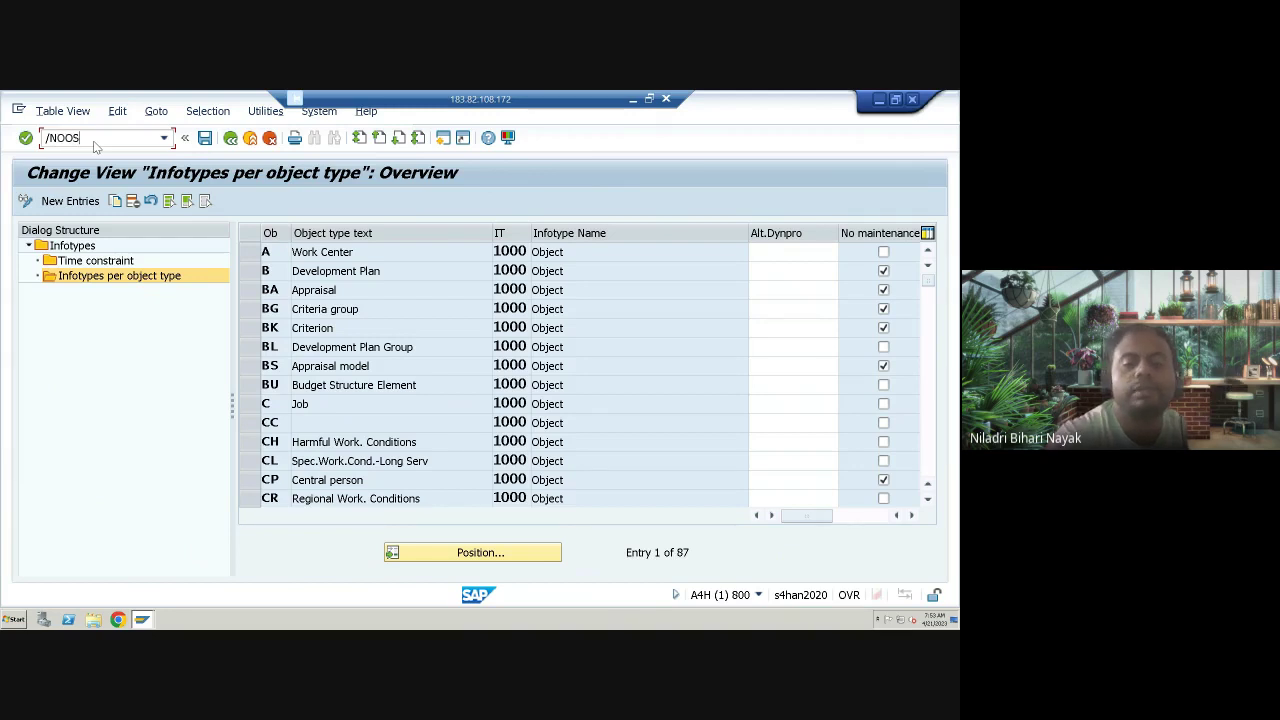
type("U")
key("Return")
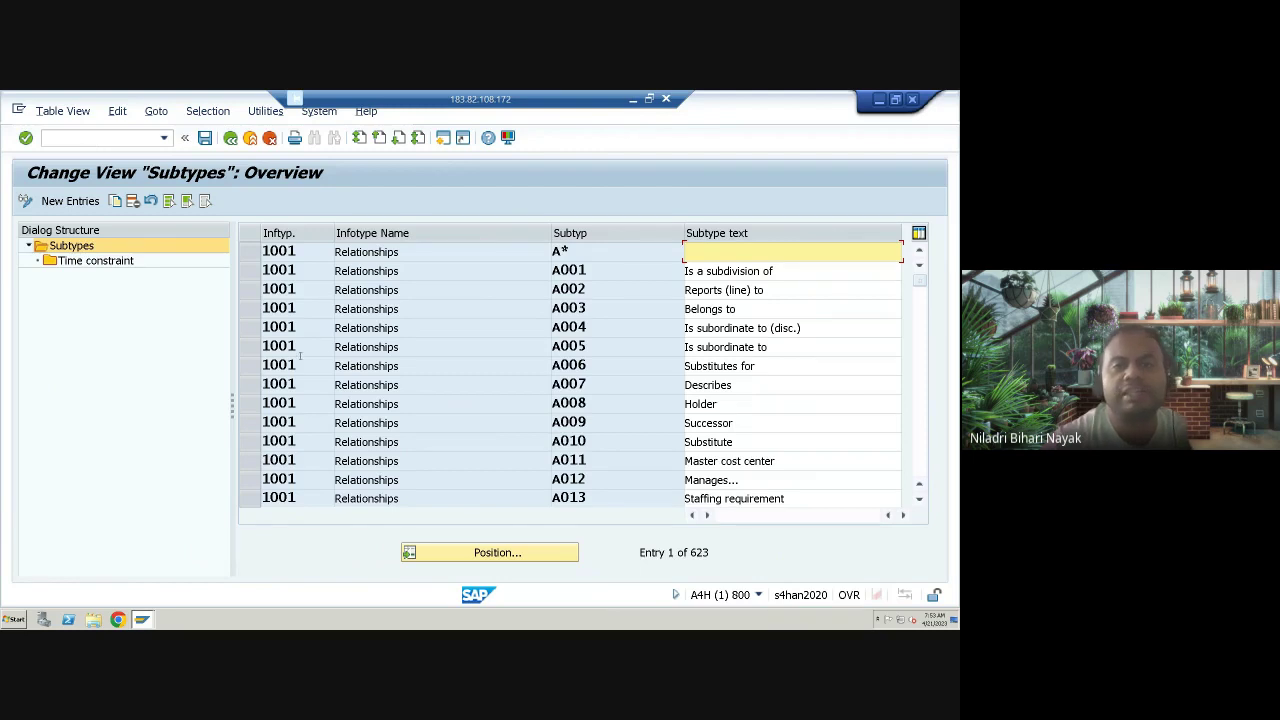
Select subtype A001 of infotype 1001 and look through the relationship subtypes and their texts.
left_click(250, 271)
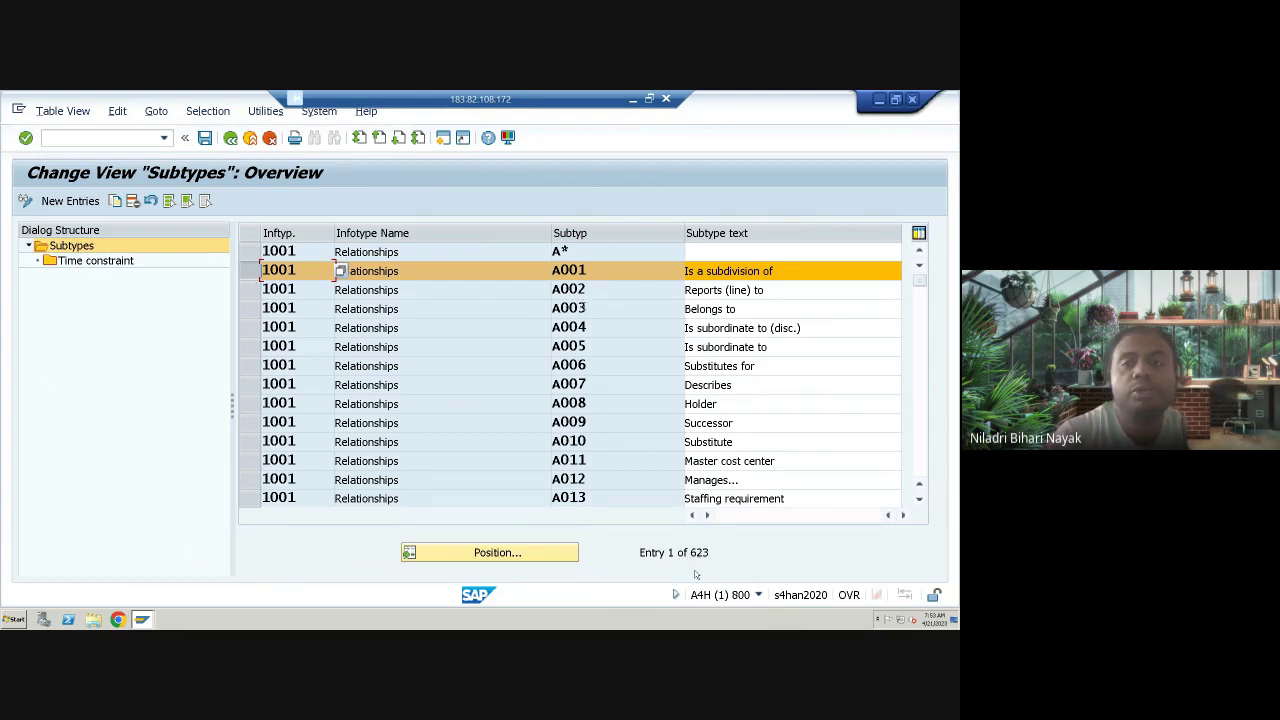
scroll(606, 349, "down", 8)
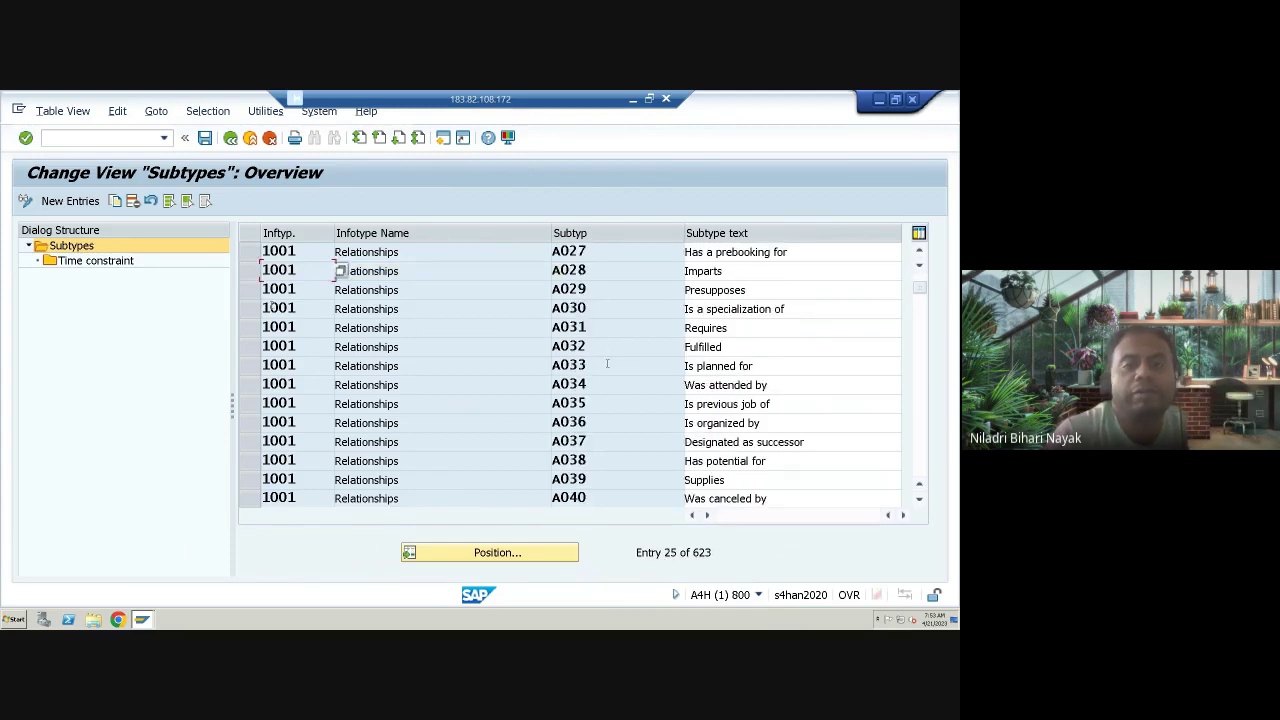
scroll(610, 319, "down", 8)
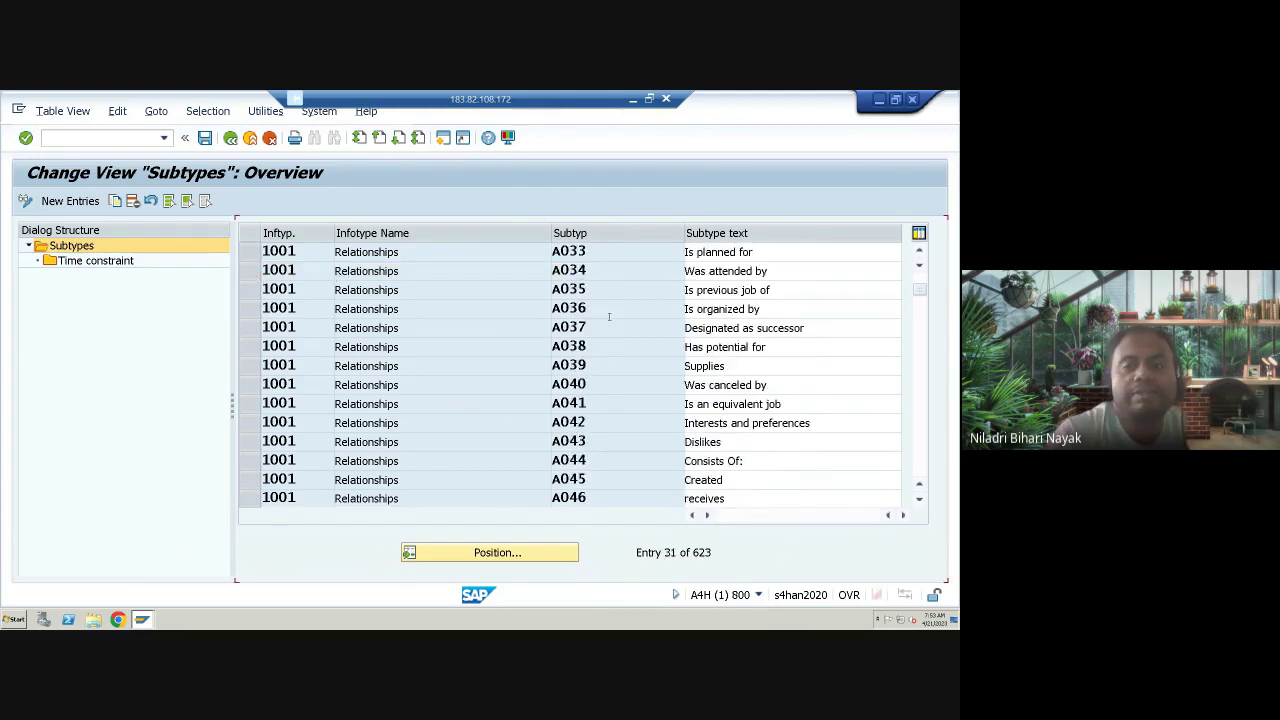
scroll(610, 321, "down", 10)
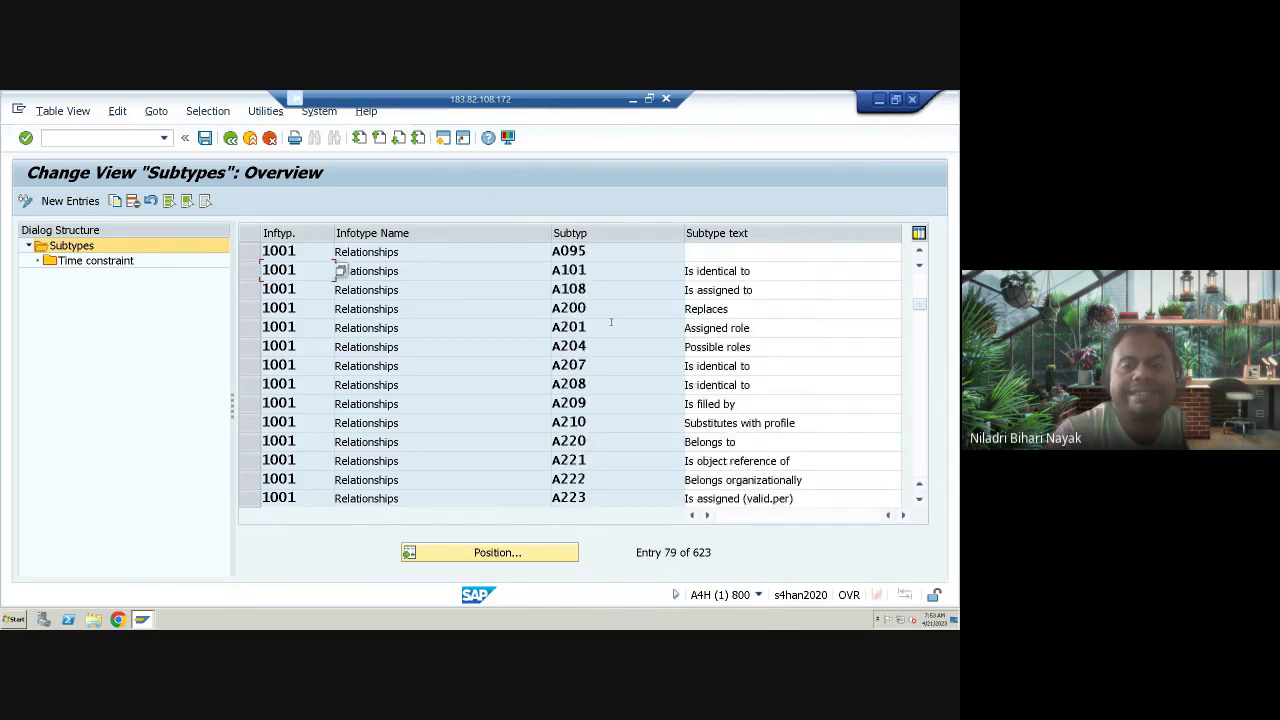
scroll(609, 325, "down", 8)
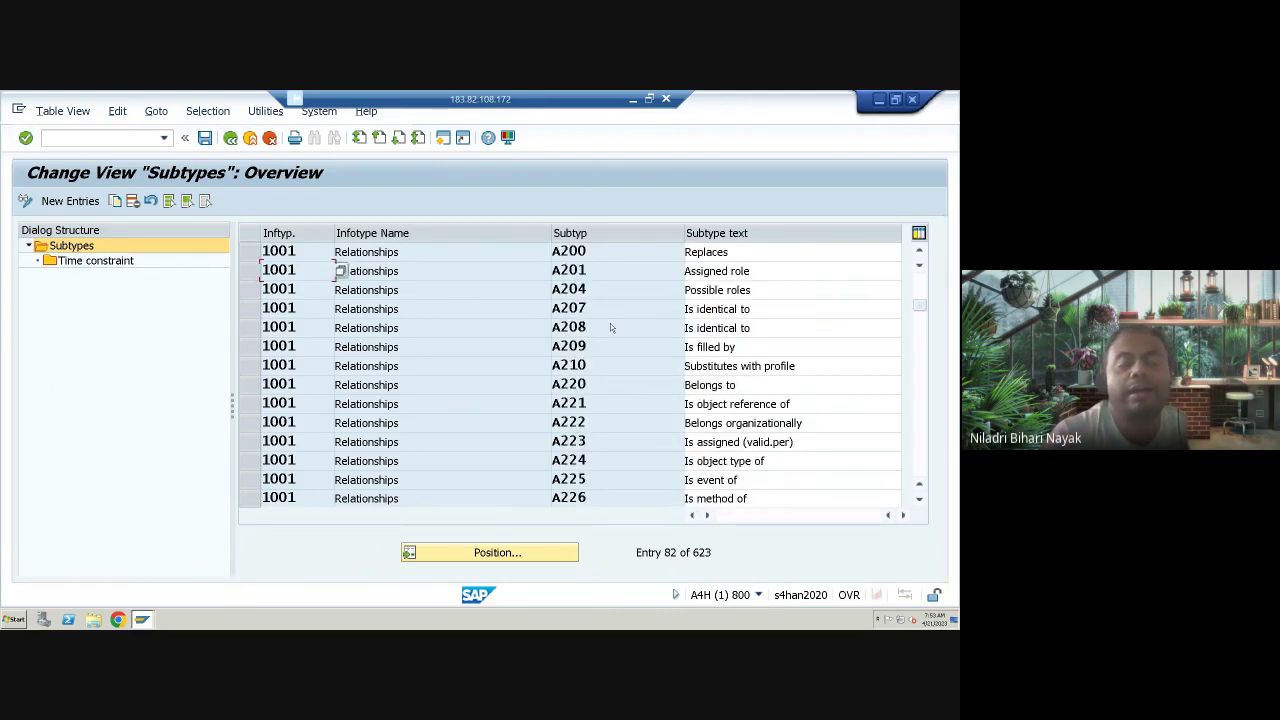
Look through the remaining relationship subtypes of infotype 1001, select subtype B051 and view its time constraint for the Course object type.
scroll(609, 325, "down", 2)
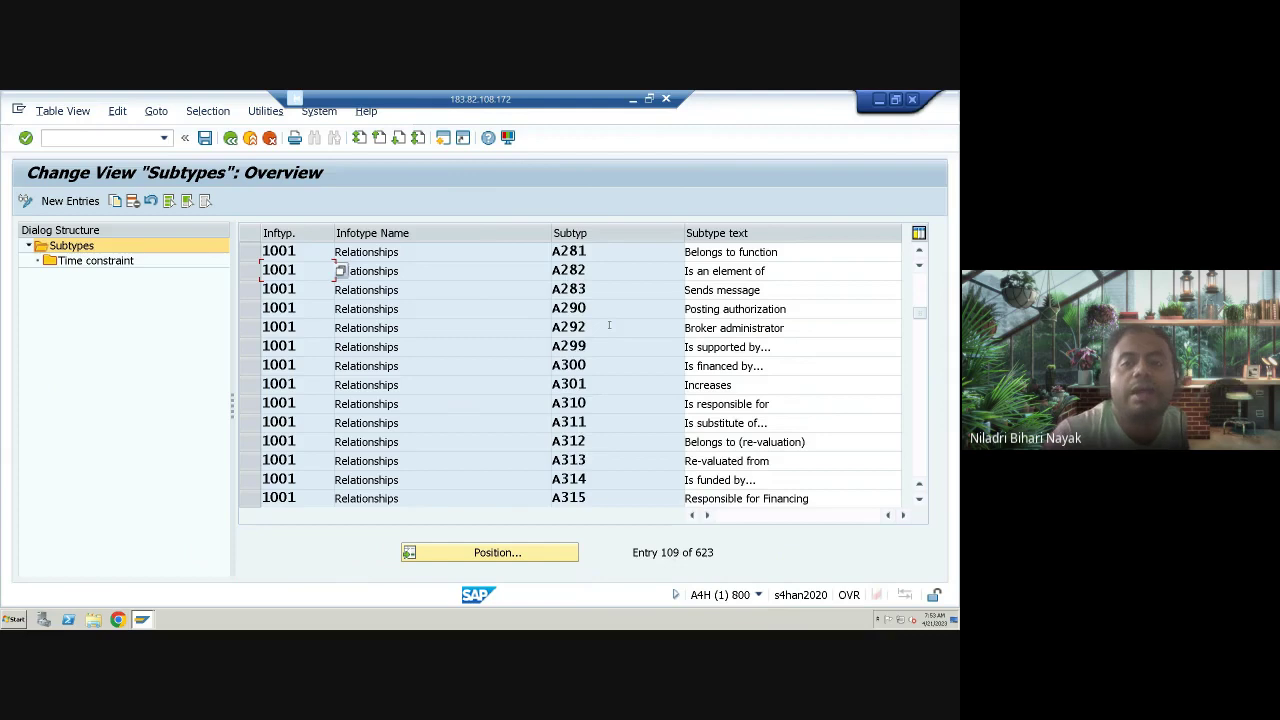
scroll(609, 325, "down", 16)
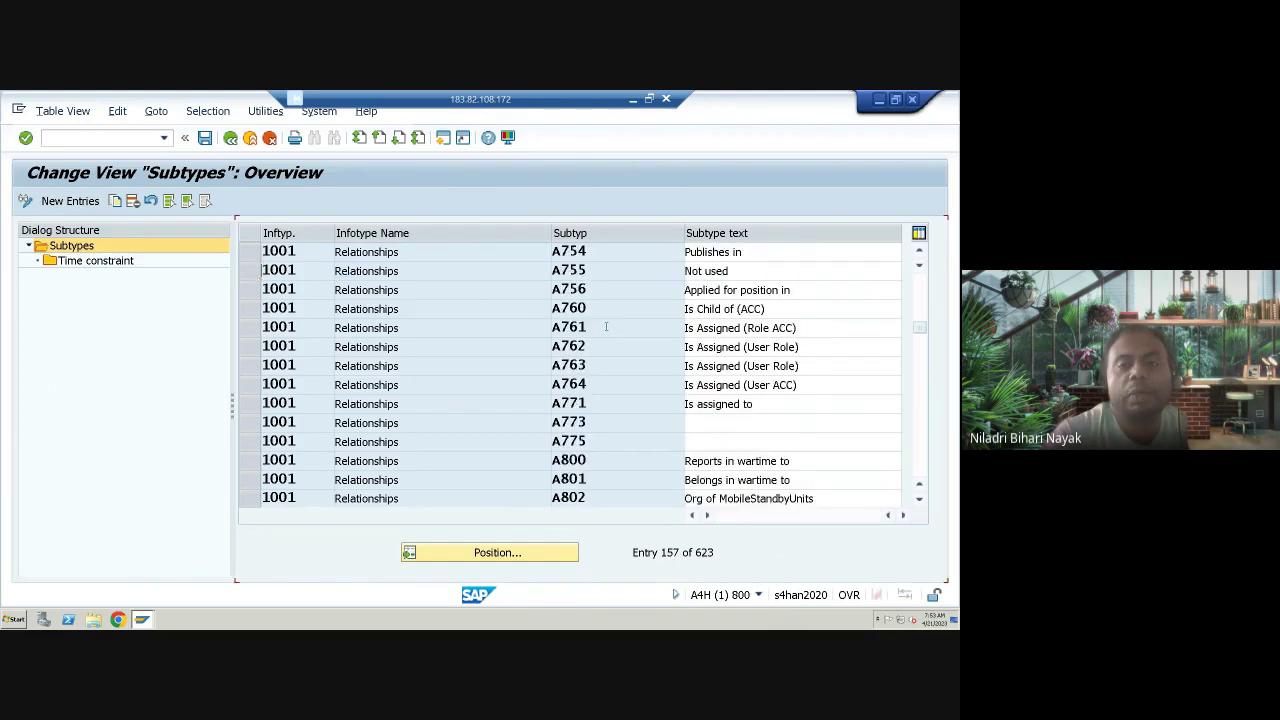
scroll(605, 326, "down", 5)
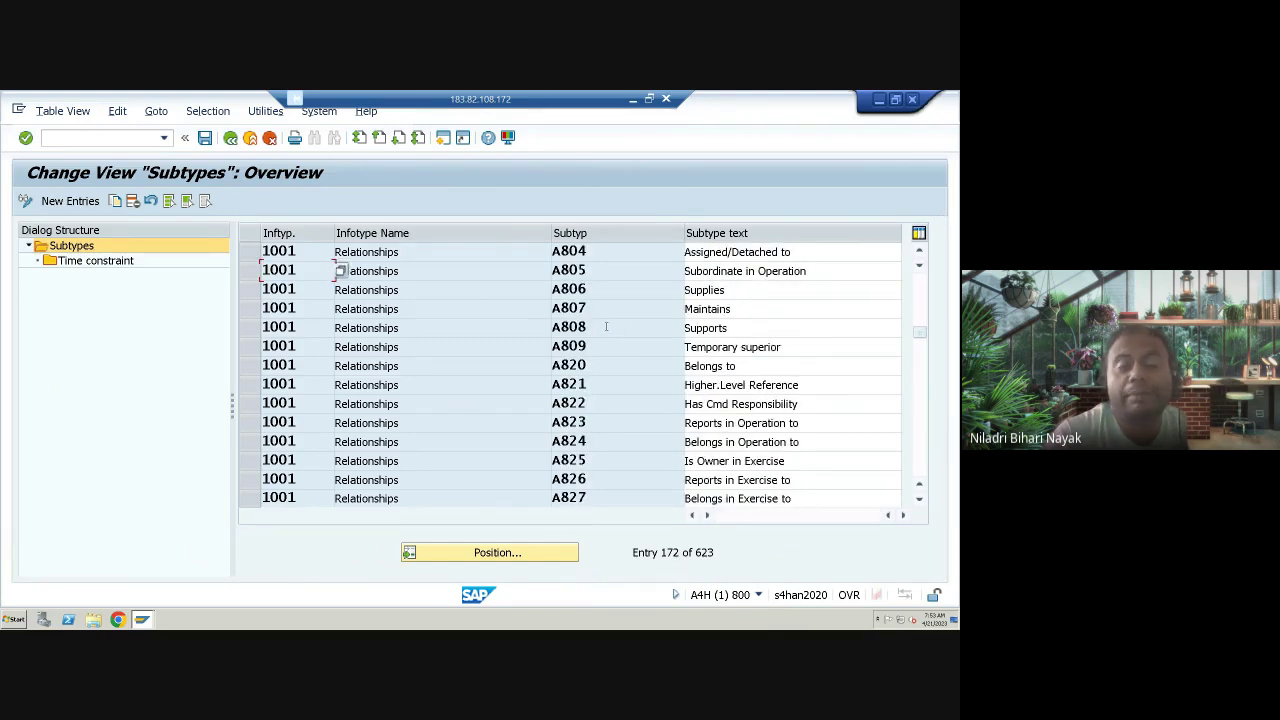
scroll(605, 326, "down", 10)
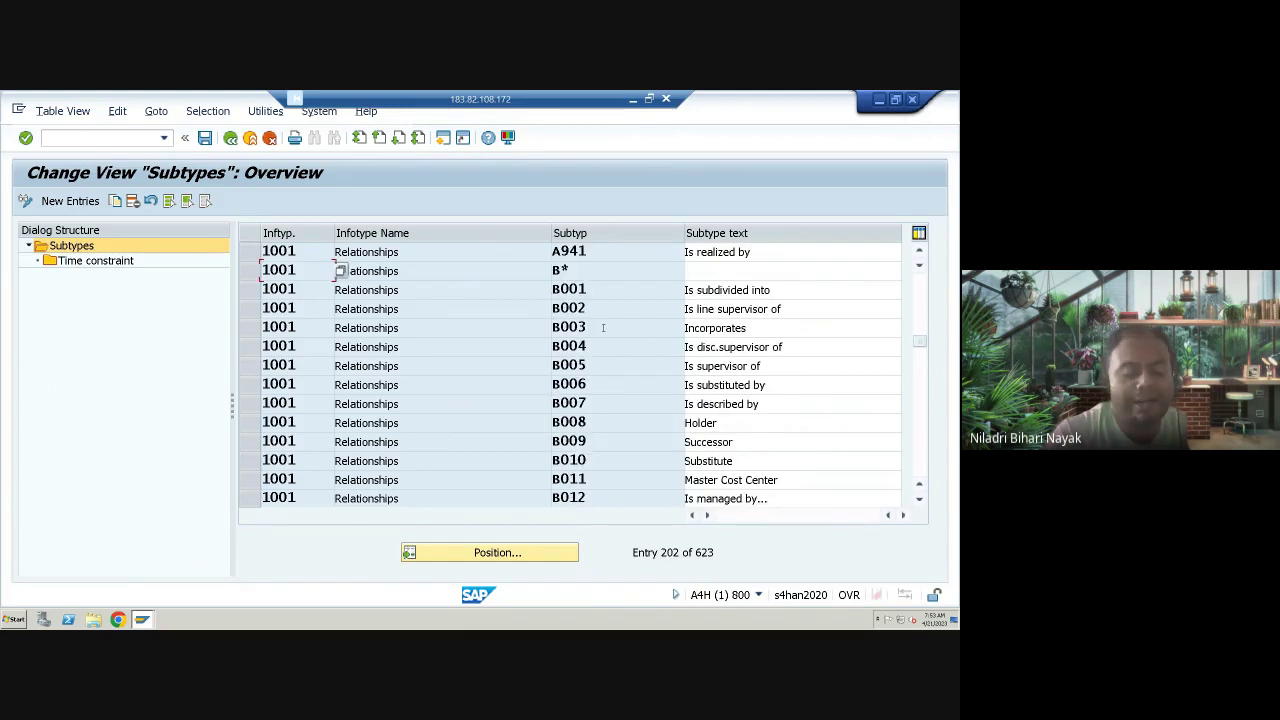
scroll(602, 327, "down", 12)
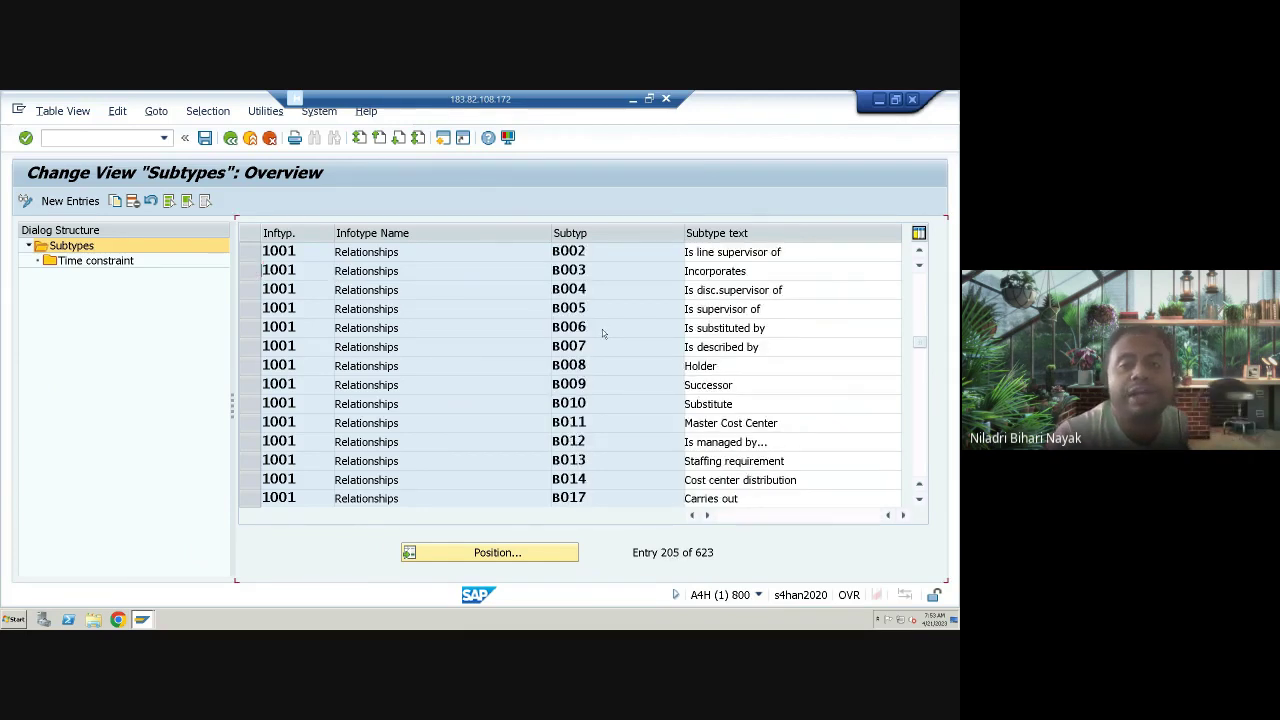
scroll(603, 329, "down", 4)
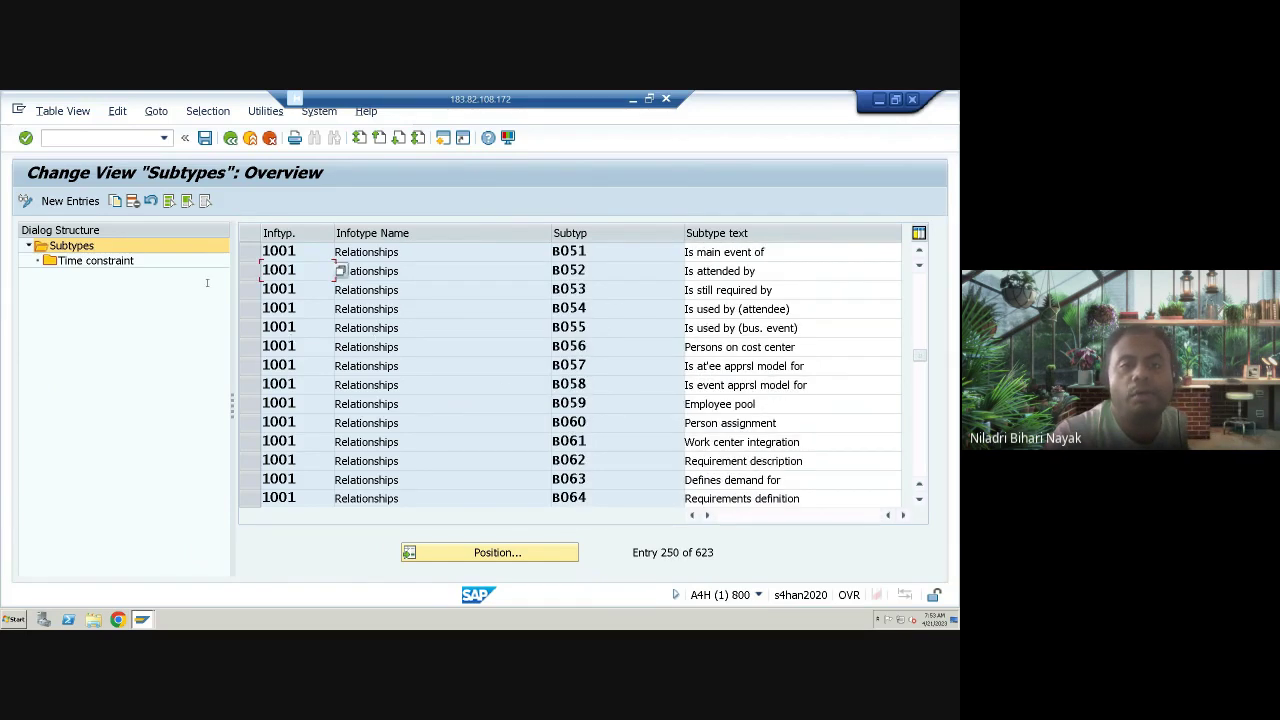
left_click(248, 251)
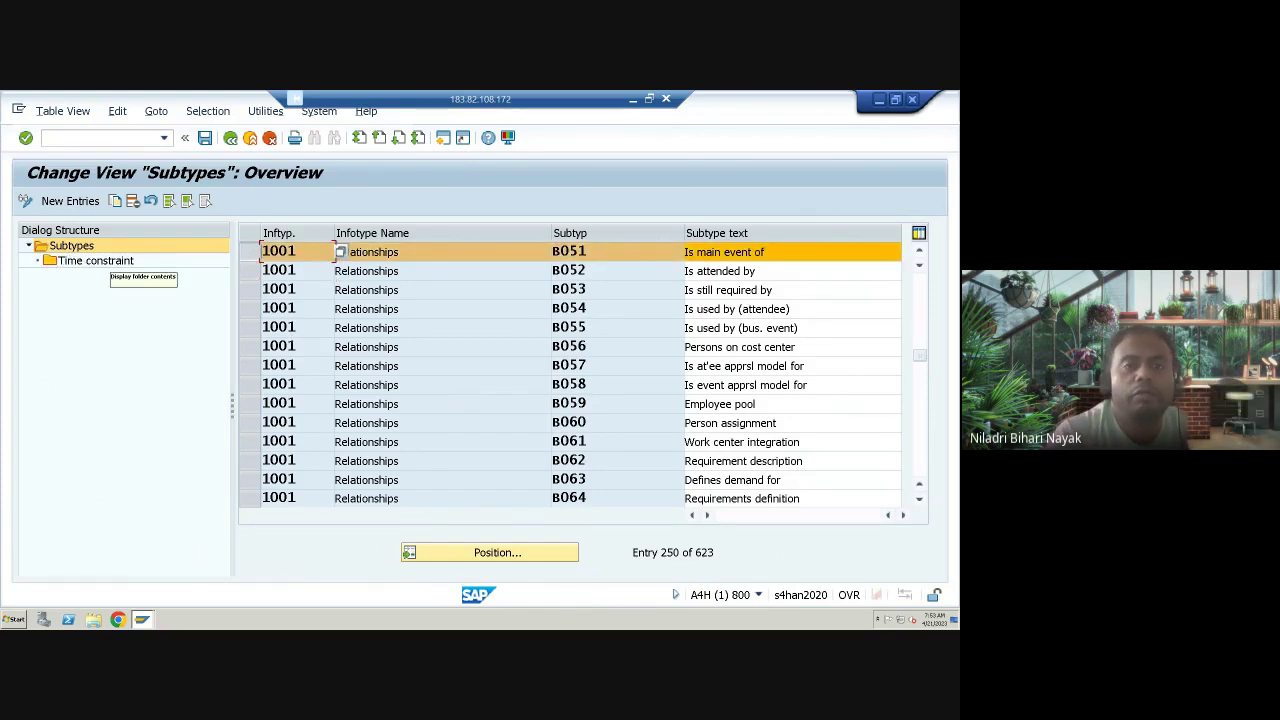
double_click(86, 263)
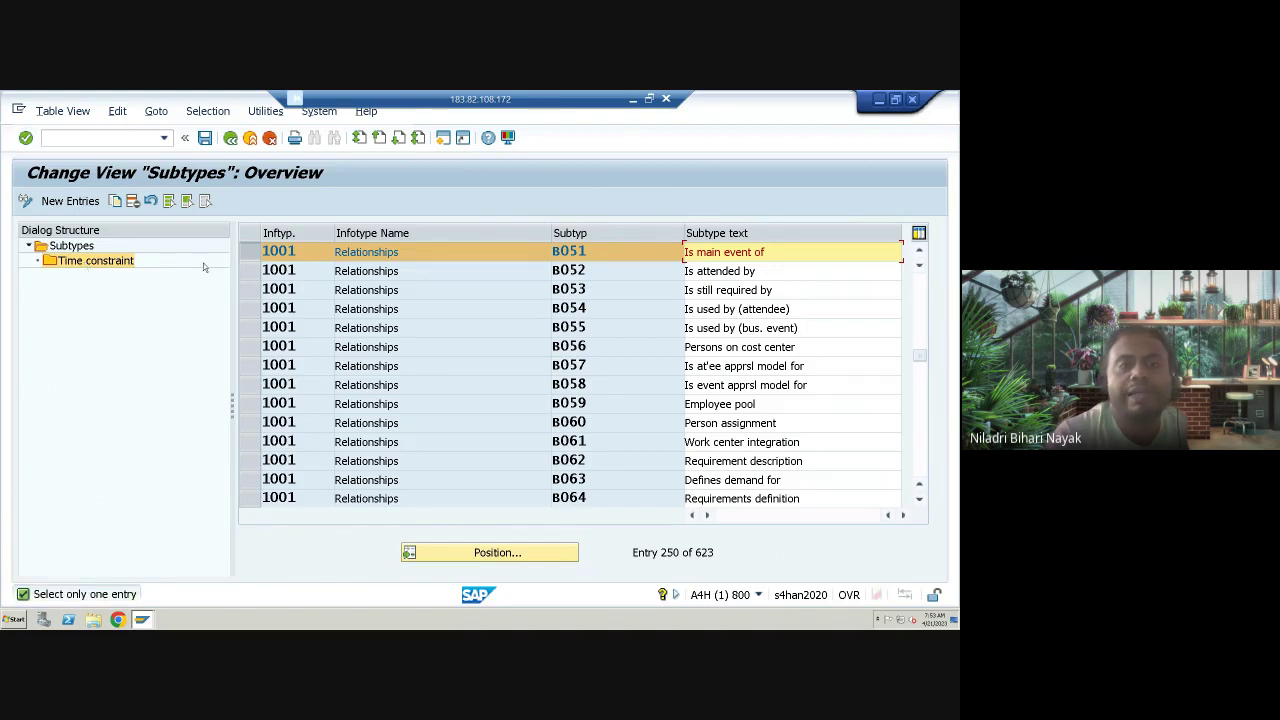
left_click(245, 252)
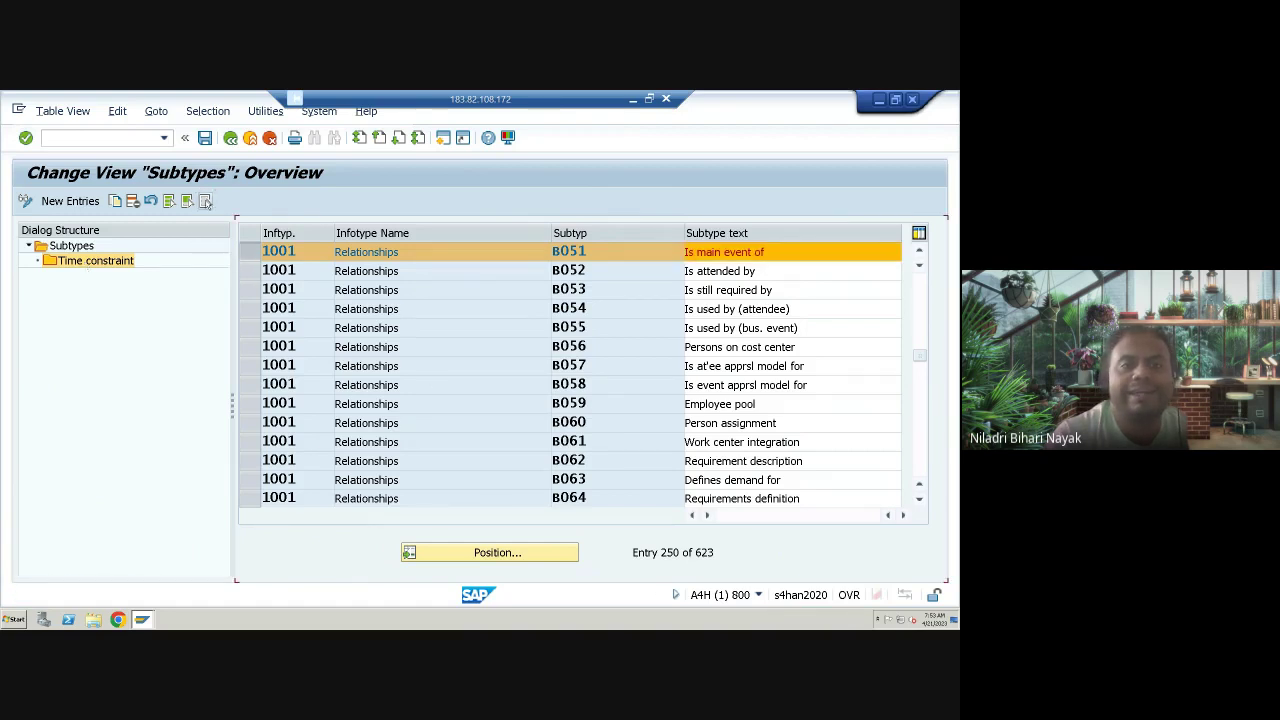
left_click(246, 257)
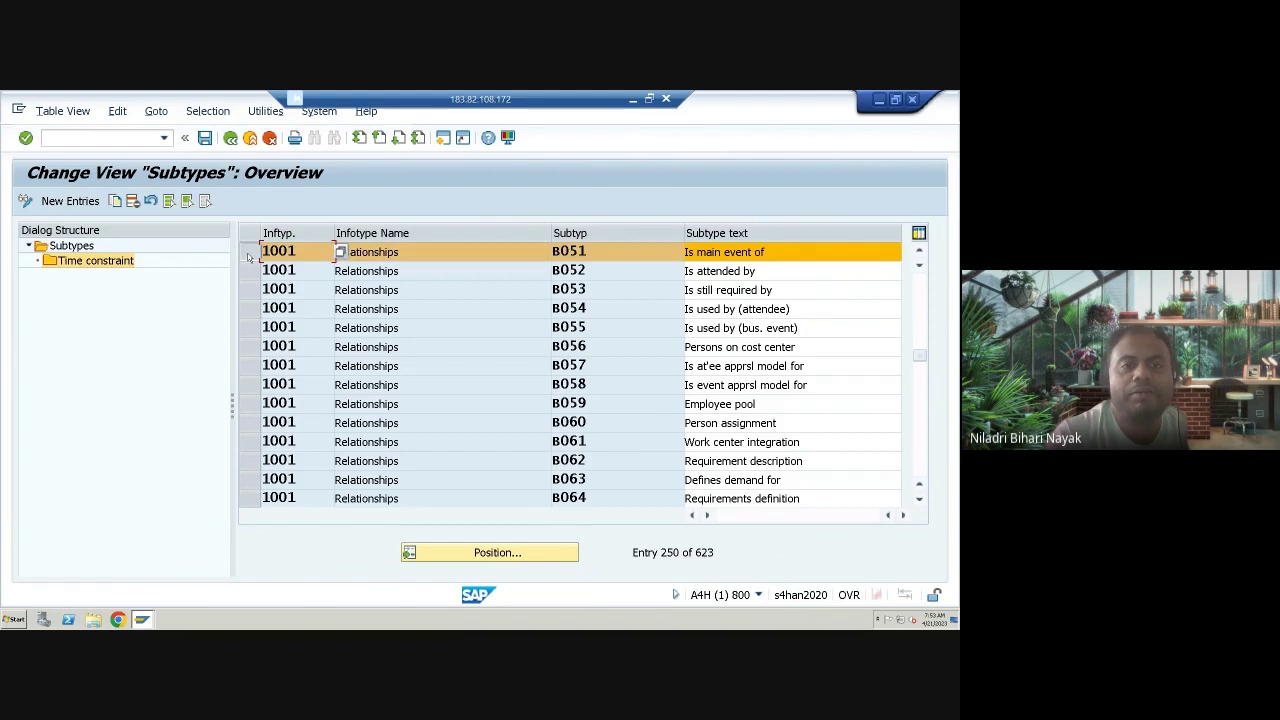
double_click(117, 262)
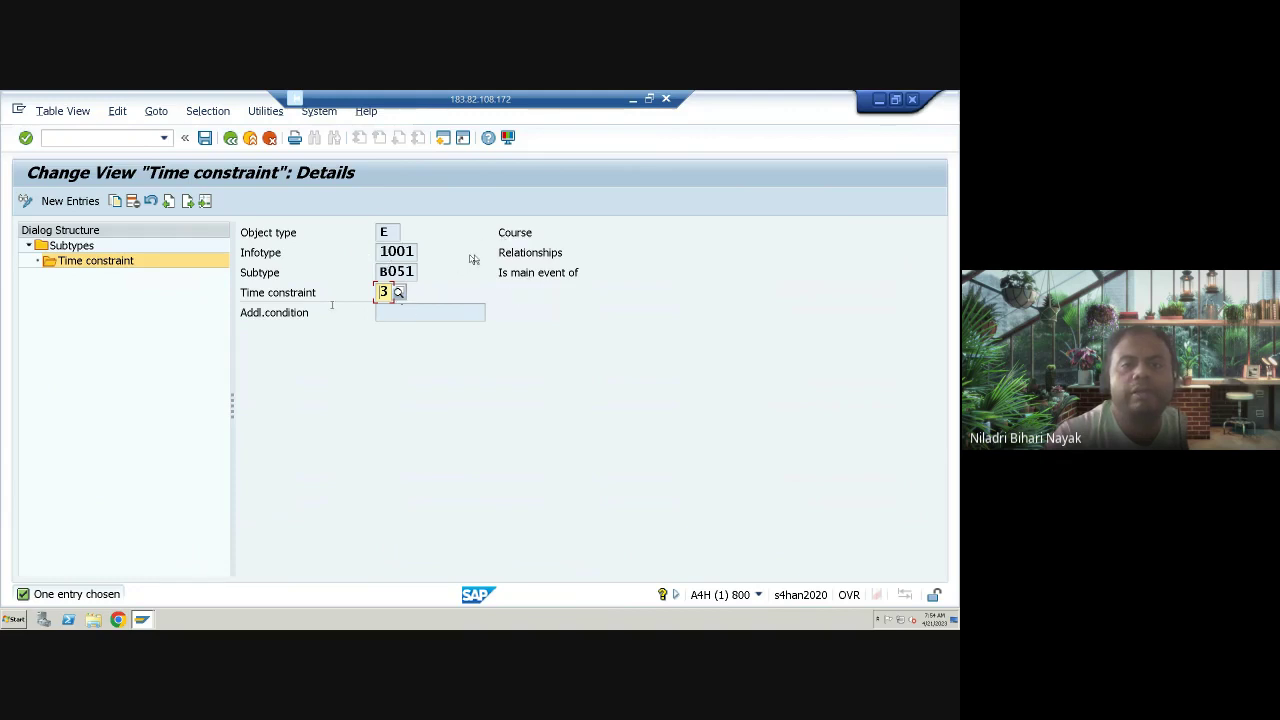
left_click(230, 137)
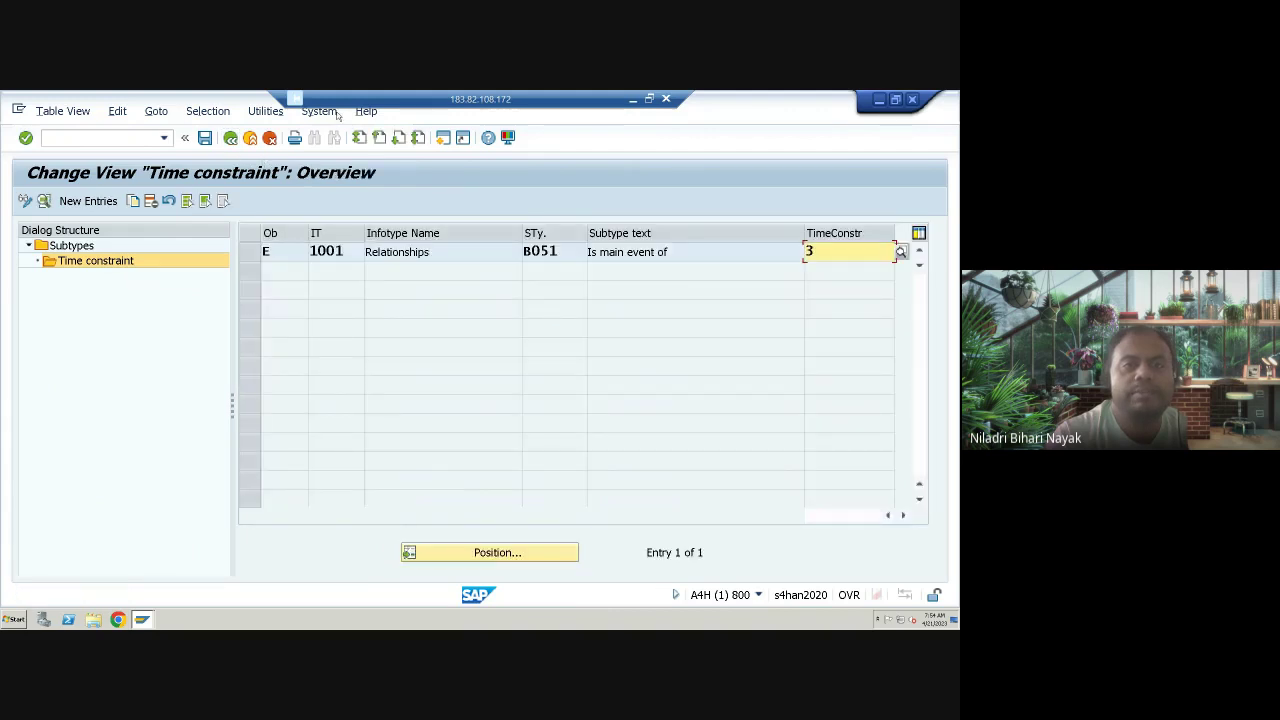
Switch to Google Meet, choose to stay in the call and return to the SAP remote session.
left_click(631, 101)
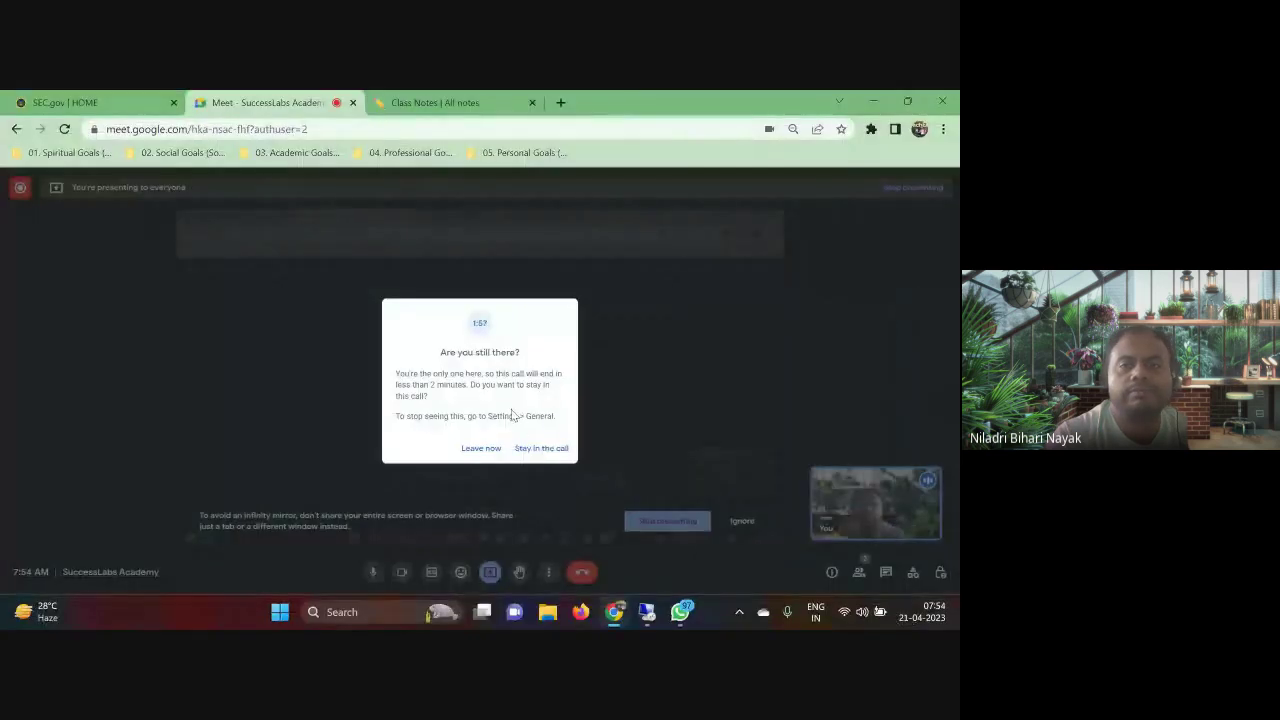
left_click(531, 450)
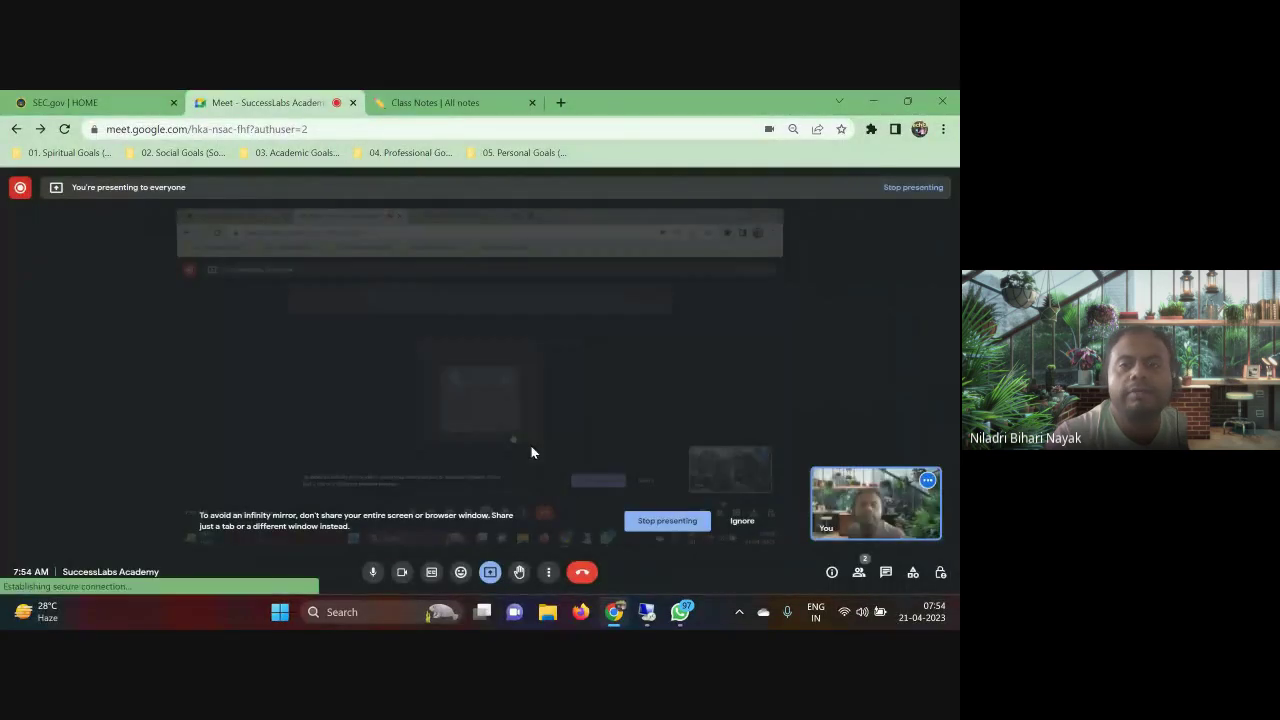
left_click(647, 612)
Go to the relationship maintenance overview with transaction /NOOVK.
left_click(115, 140)
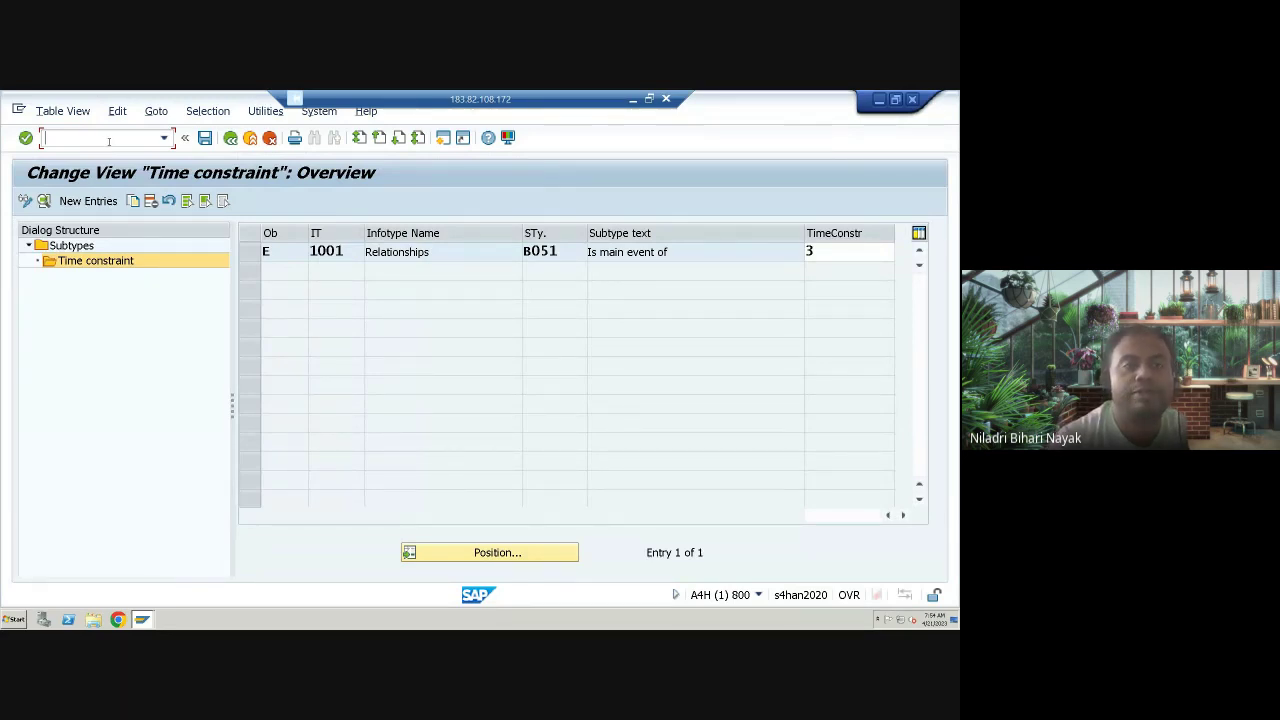
left_click(108, 141)
type("/N")
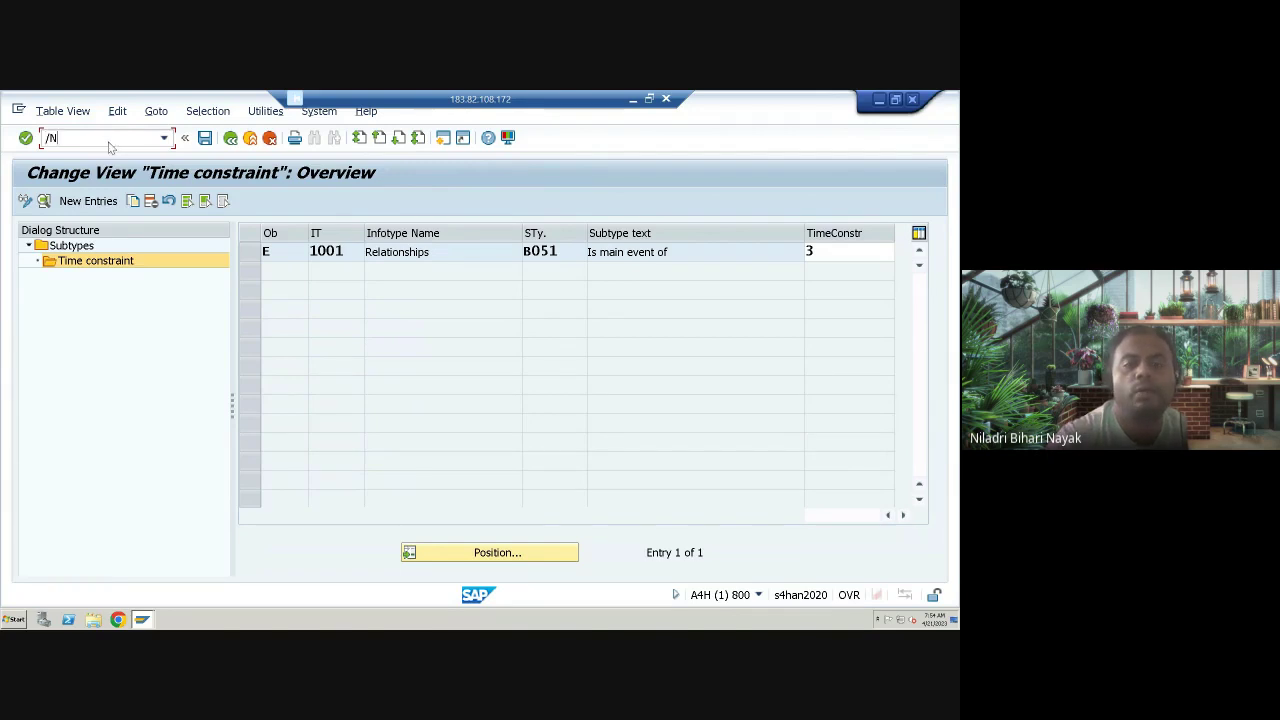
type("OOVK")
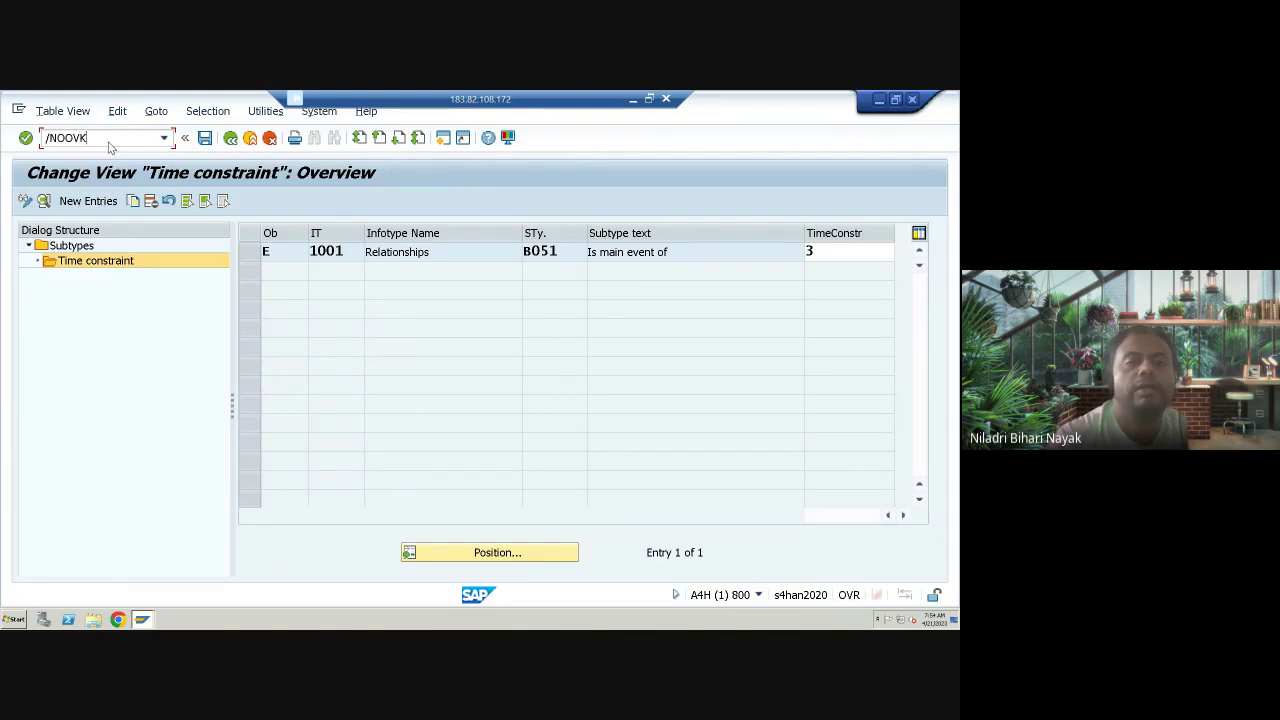
key("Return")
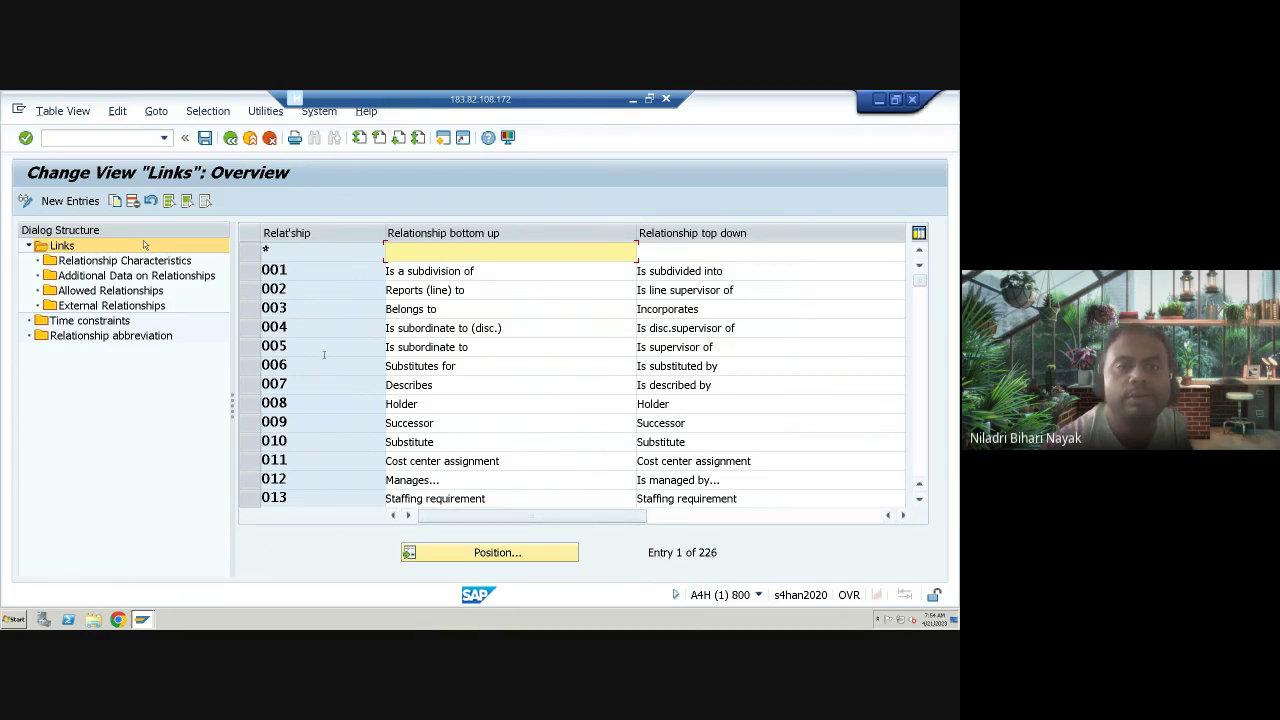
Select relationship 002 and view its characteristics, additional data, allowed relationships and external relationships.
left_click(251, 294)
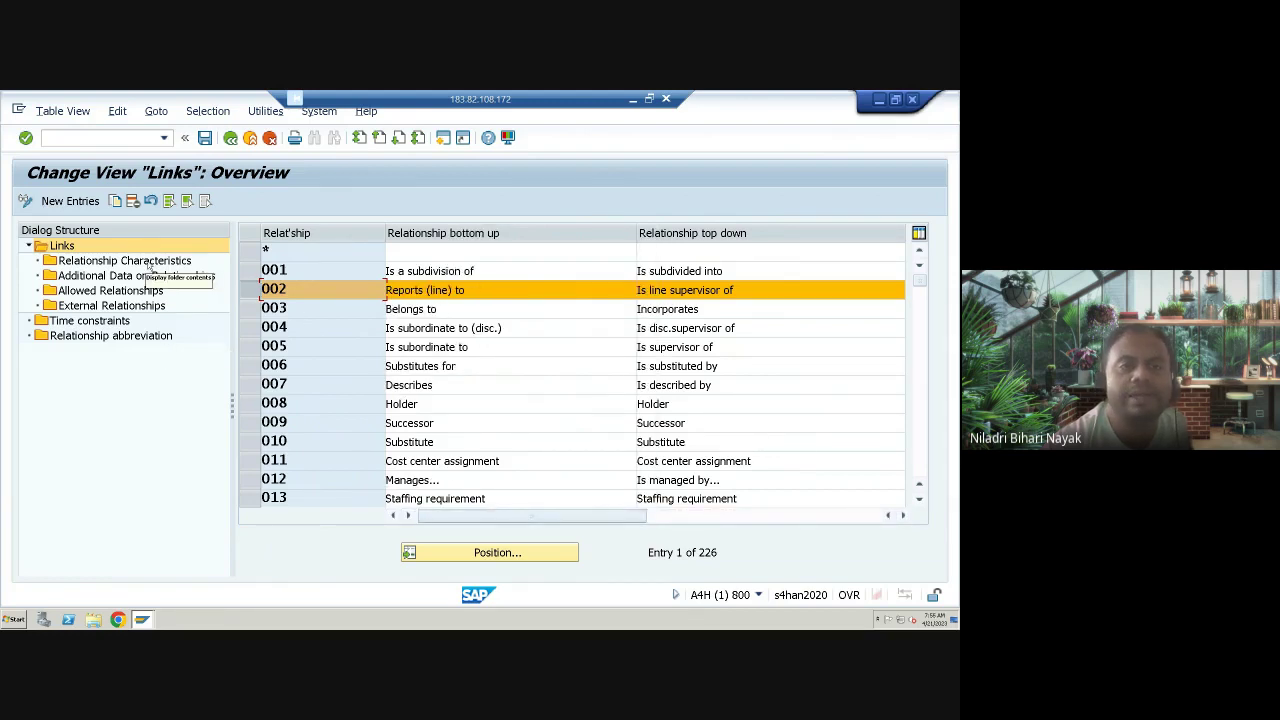
left_click(148, 261)
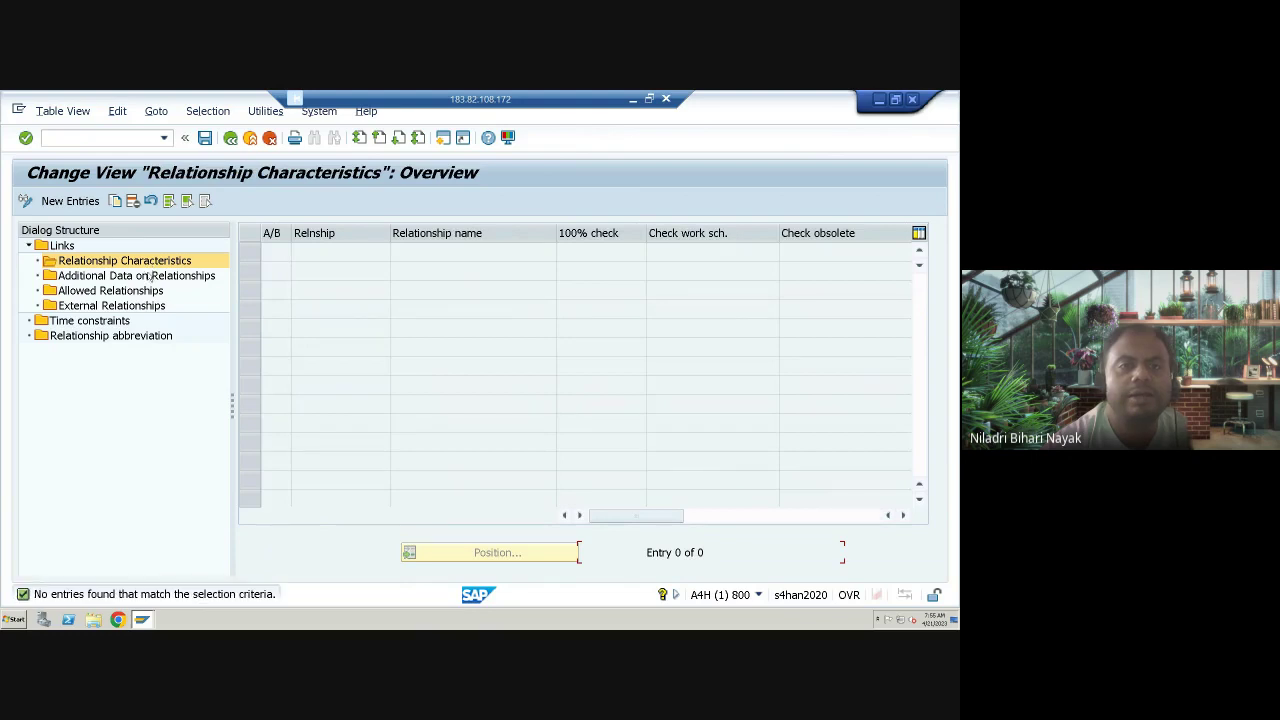
left_click(150, 277)
left_click(145, 291)
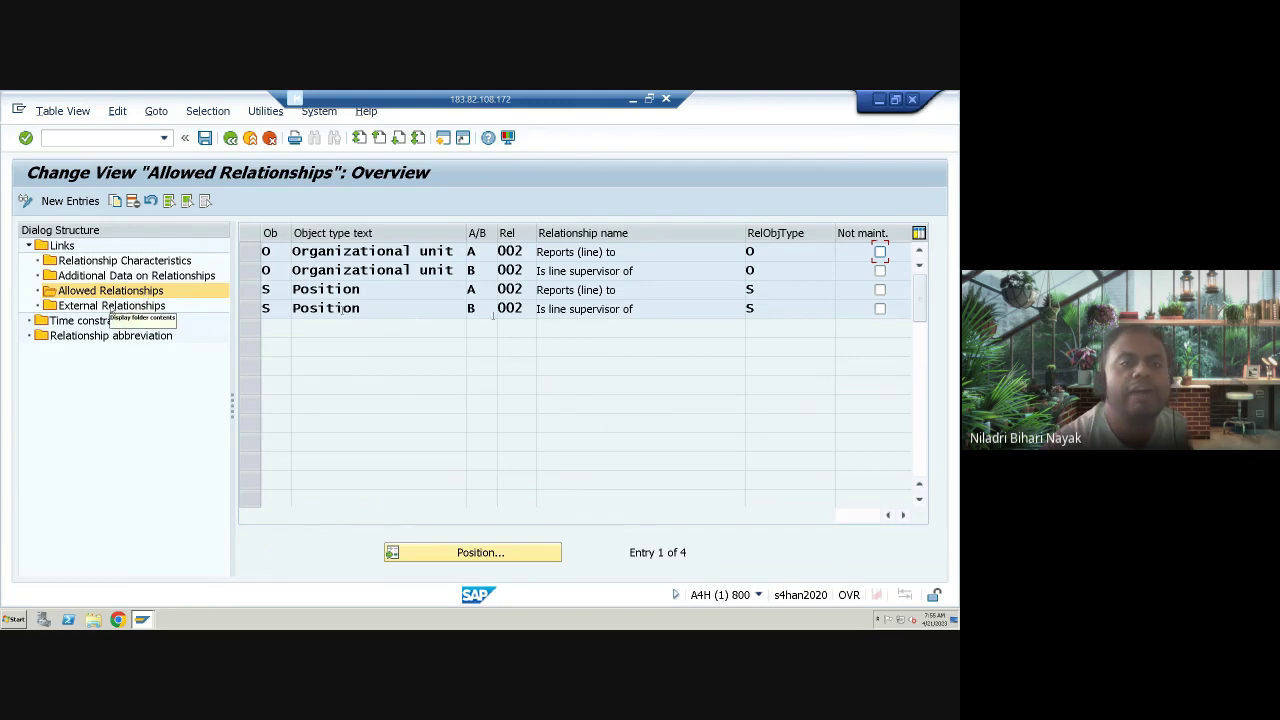
left_click(112, 308)
left_click(126, 292)
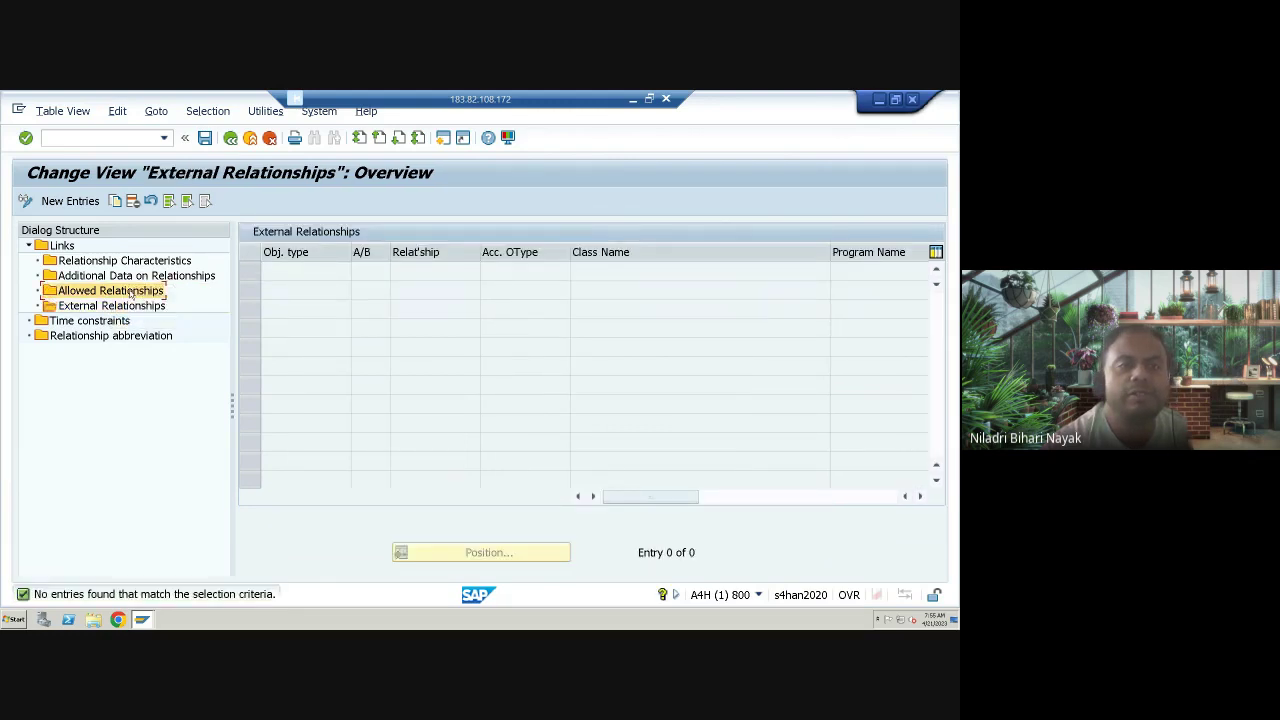
View the relationship time constraints and relationship abbreviations, and return to the Links overview.
left_click(116, 321)
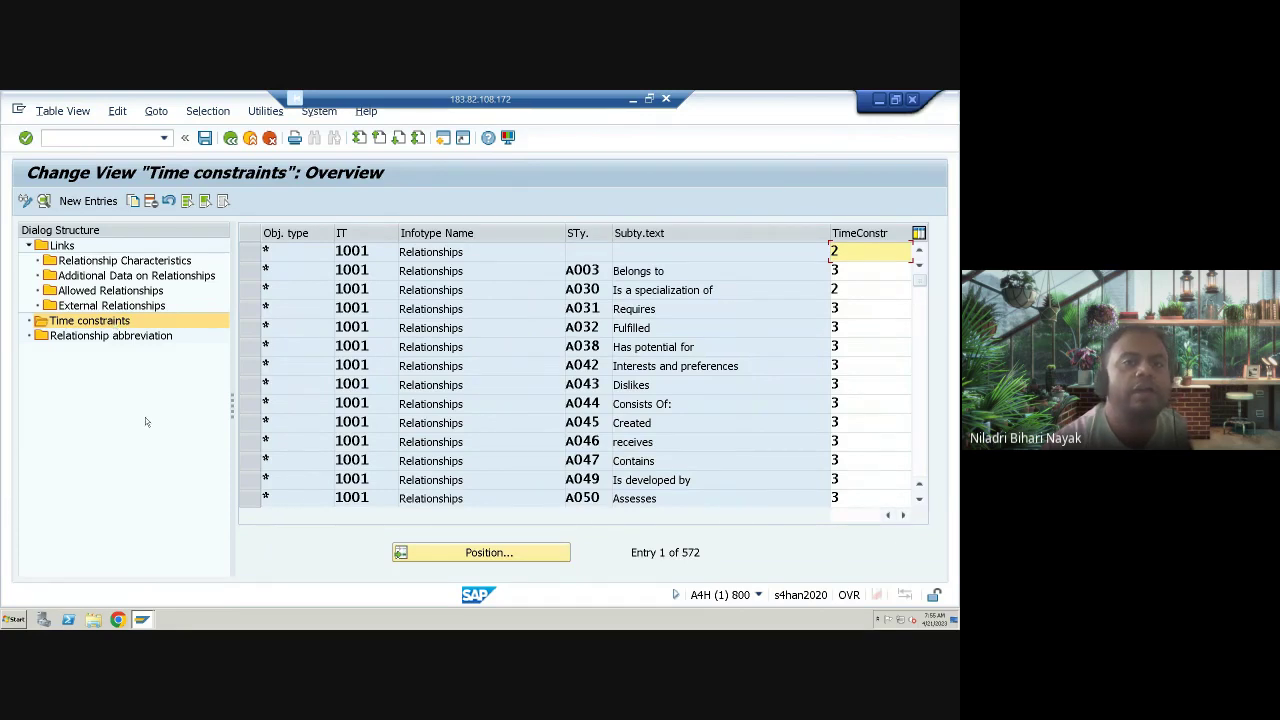
left_click(138, 338)
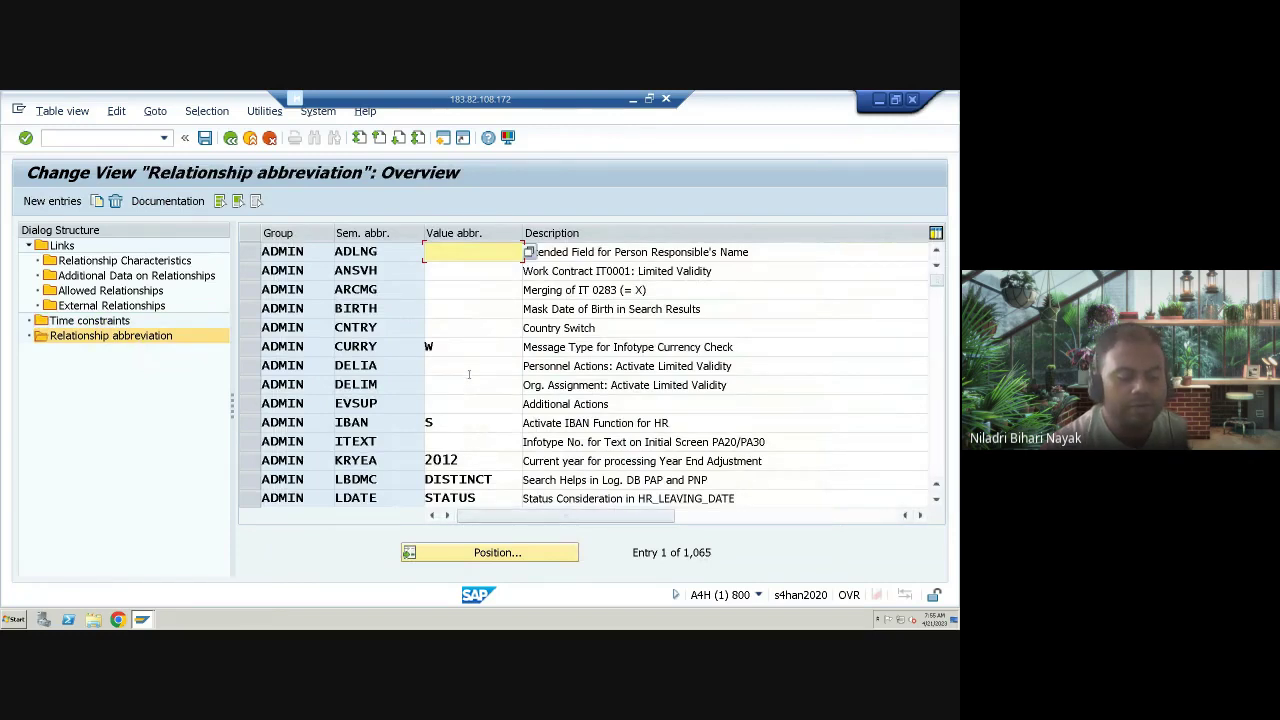
left_click(230, 137)
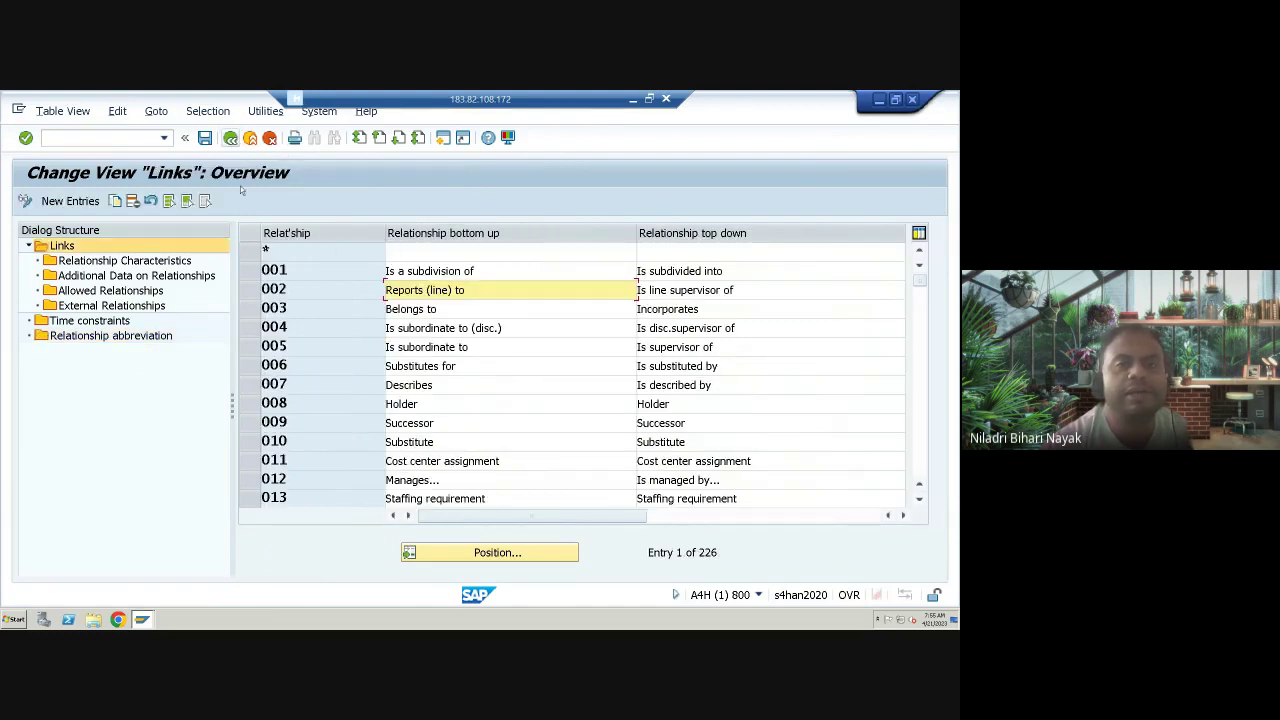
Go to the aspects overview with transaction /NOOAS and select aspect 0001 Organizational Planning and Development.
left_click(85, 139)
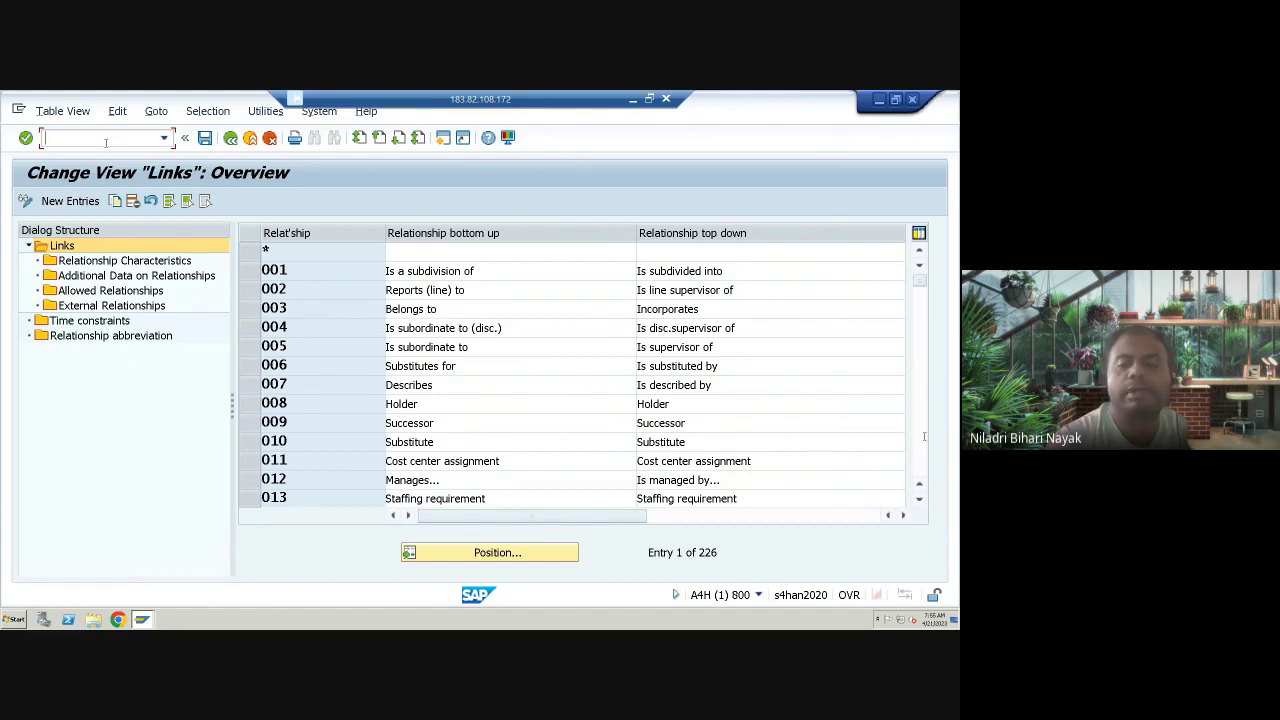
type("/NO")
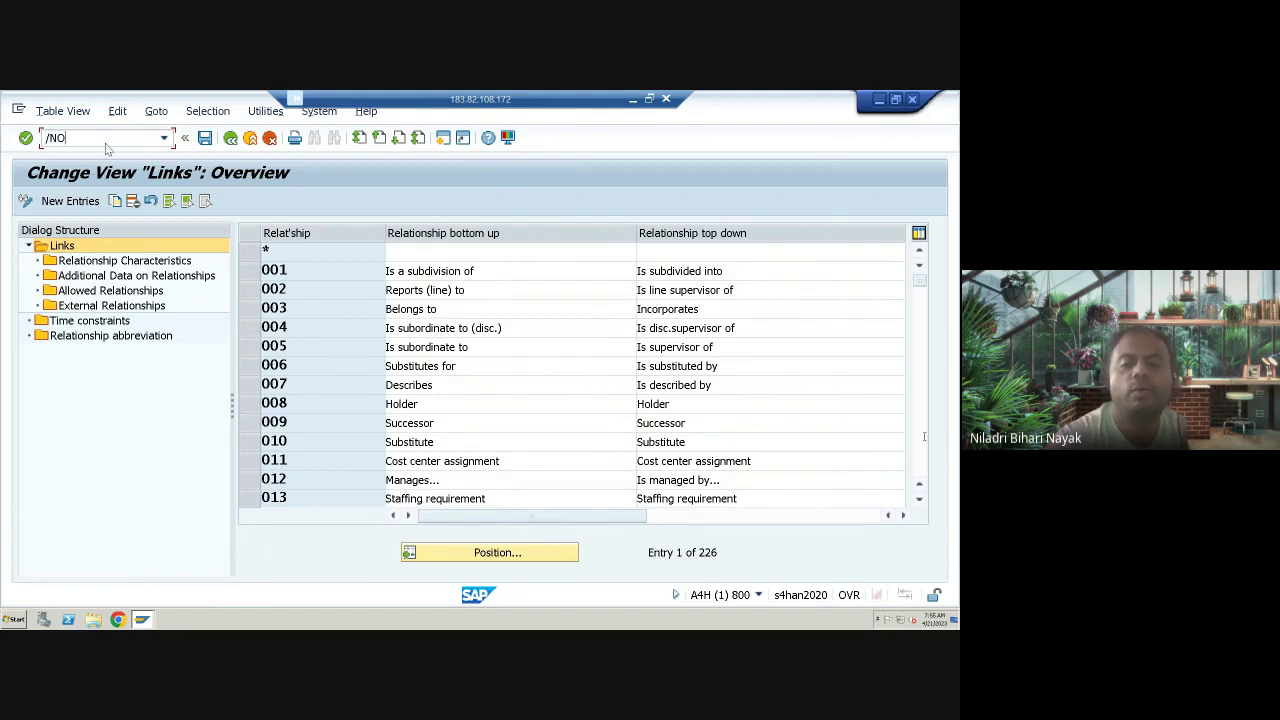
type("OAS")
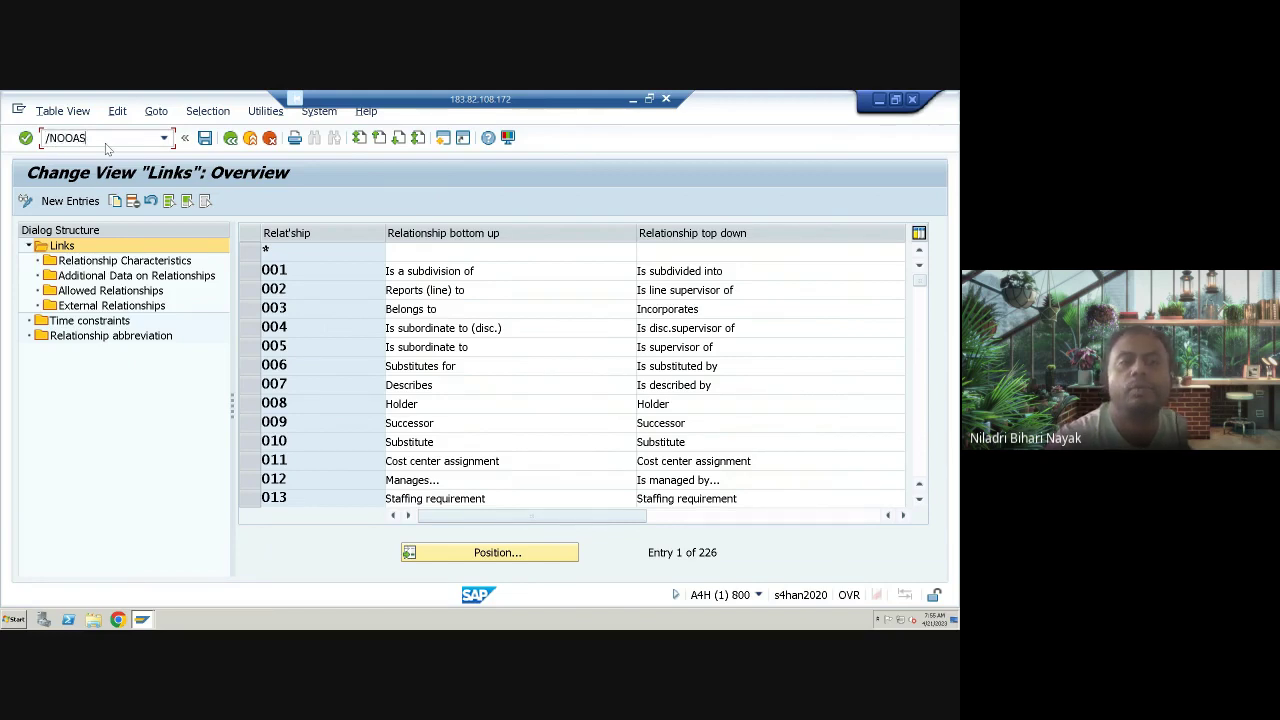
key("Return")
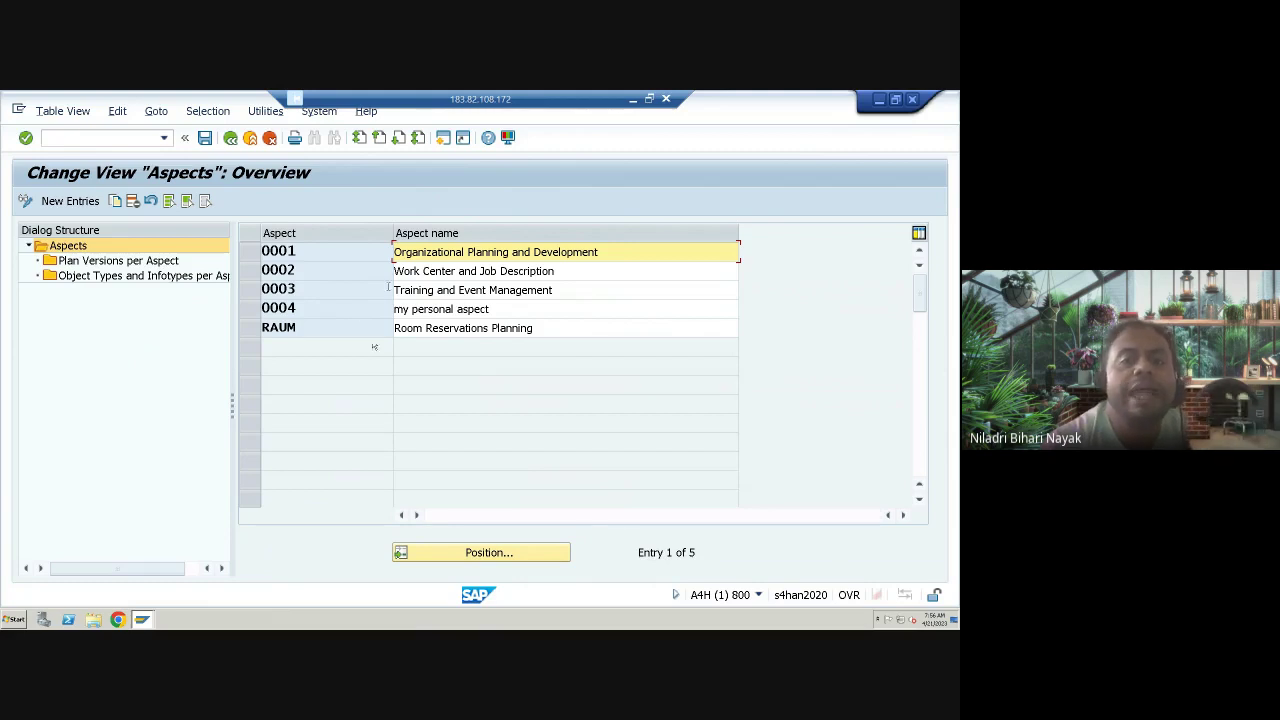
left_click(252, 254)
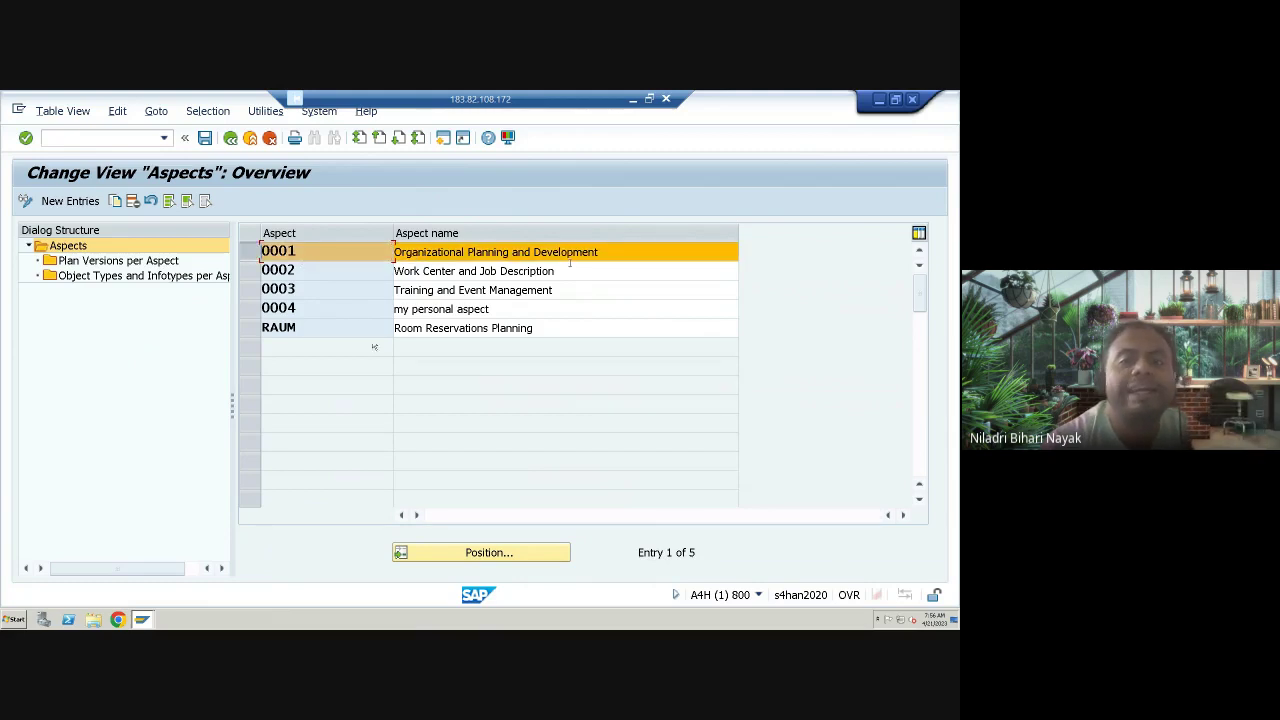
left_click(250, 290, "ctrl")
left_click(250, 271, "ctrl")
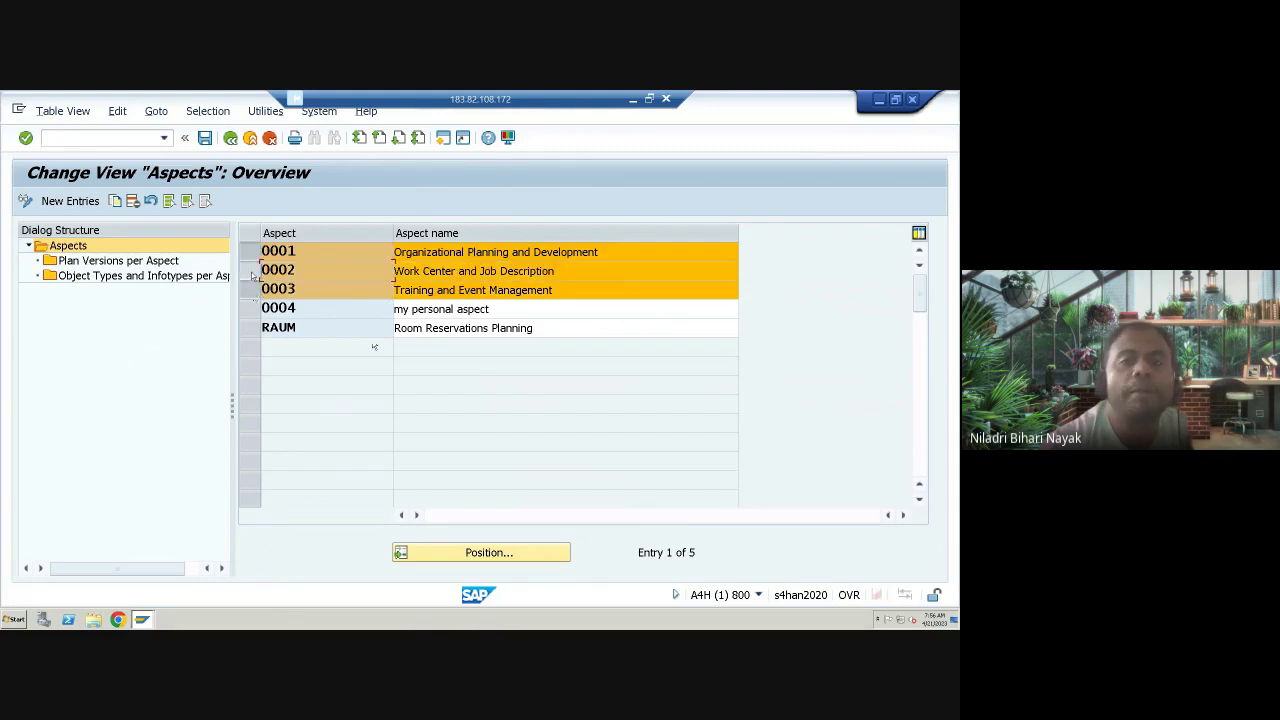
left_click(252, 330, "ctrl")
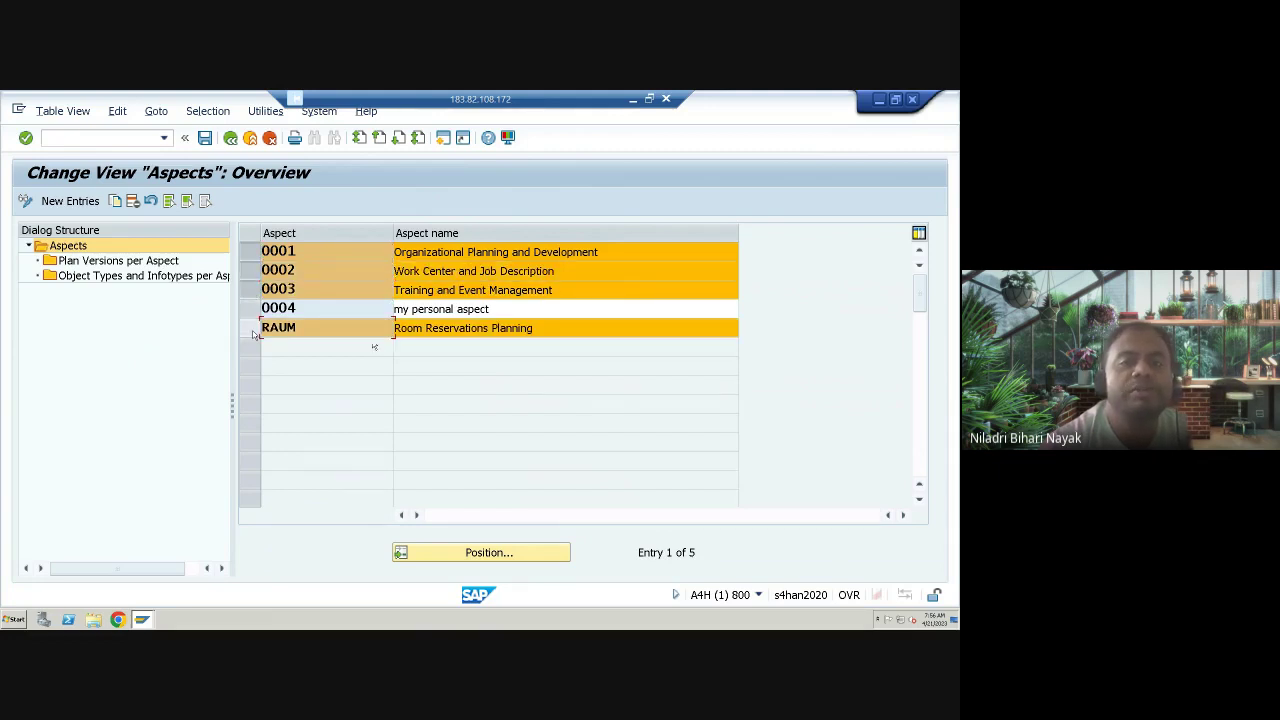
left_click(252, 330, "ctrl")
left_click(256, 309, "ctrl")
left_click(250, 290, "ctrl")
left_click(250, 271, "ctrl")
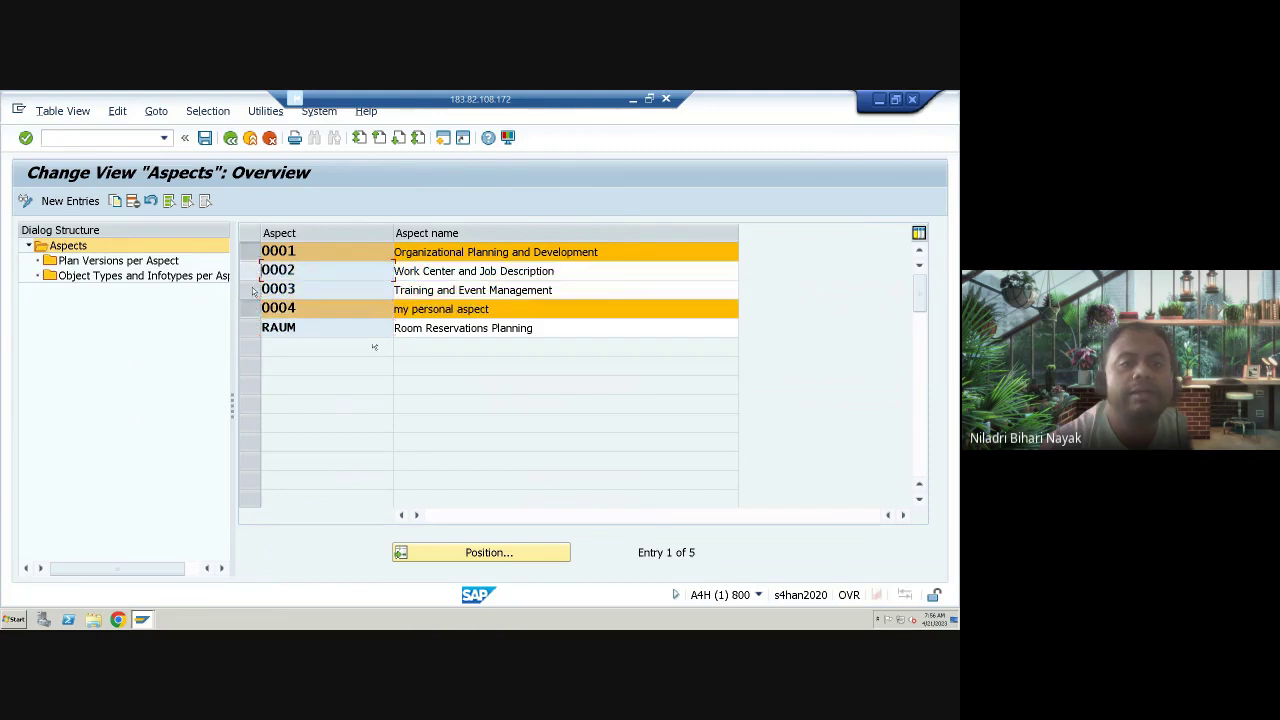
left_click(252, 310, "ctrl")
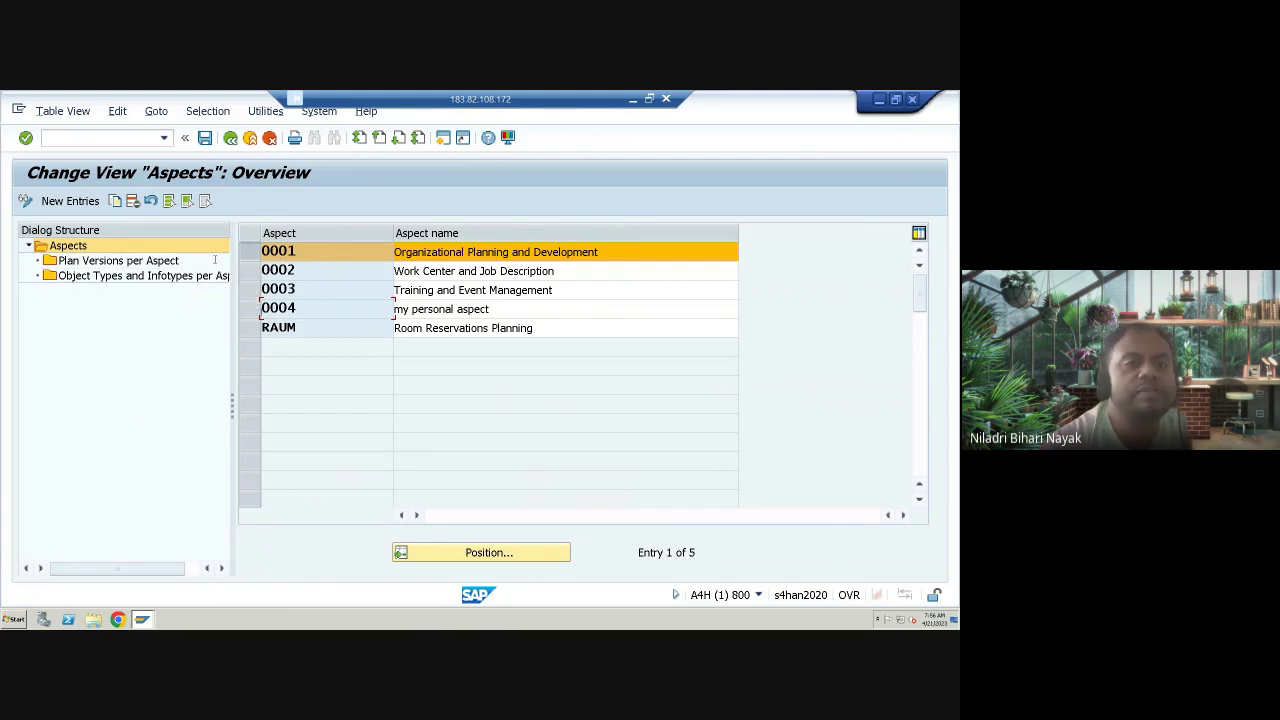
View the plan versions per aspect for the selected aspect 0001.
left_click(136, 262)
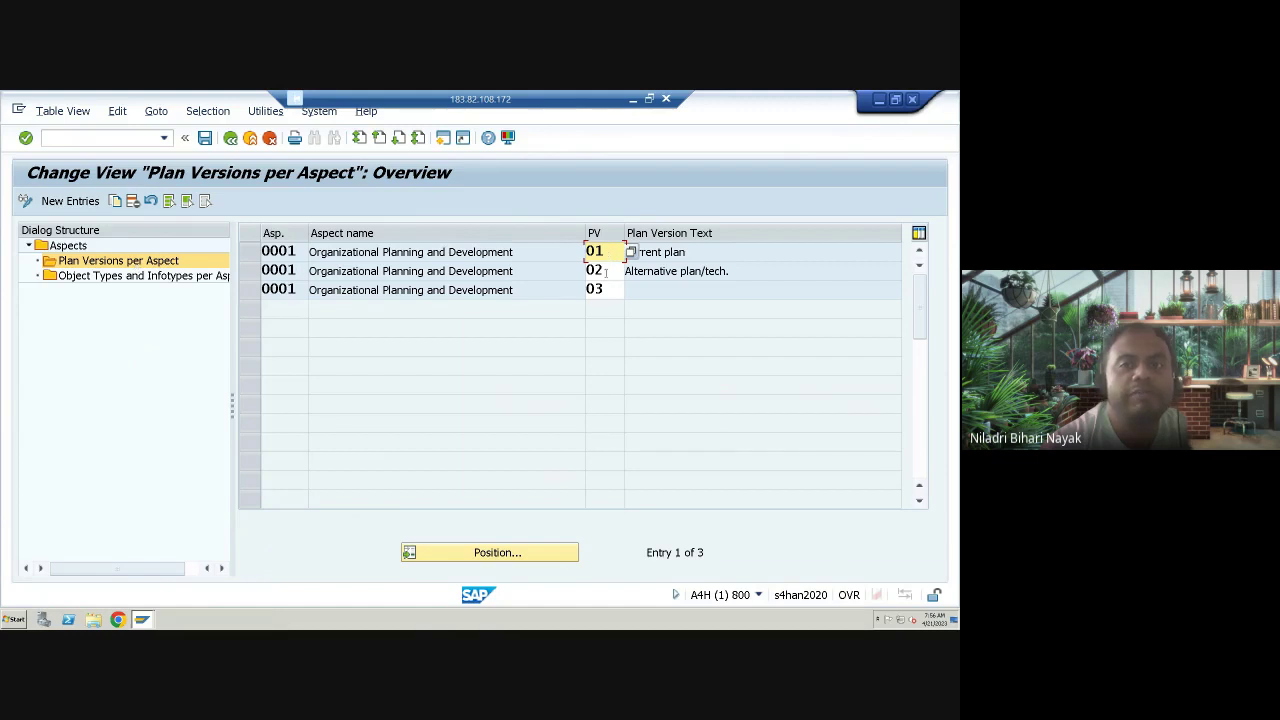
View the object types and infotypes per aspect for aspect 0001, including the list of possible aspect values.
left_click(671, 254)
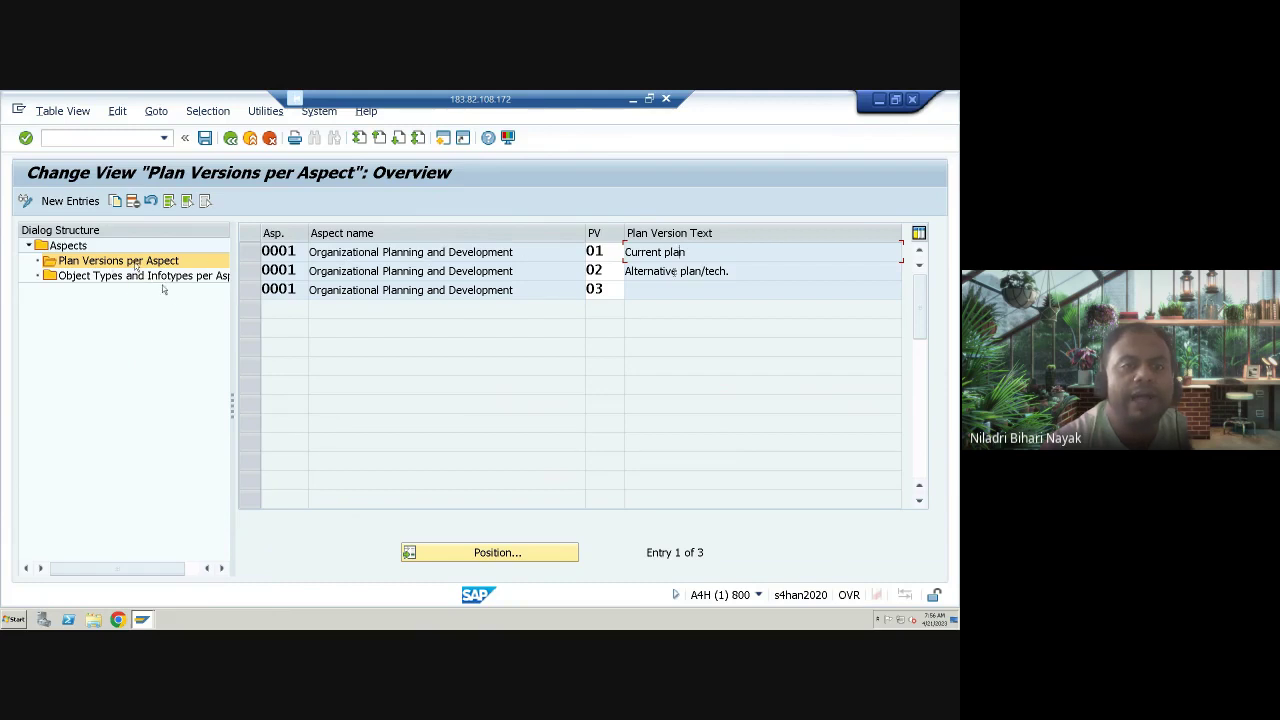
left_click(255, 253)
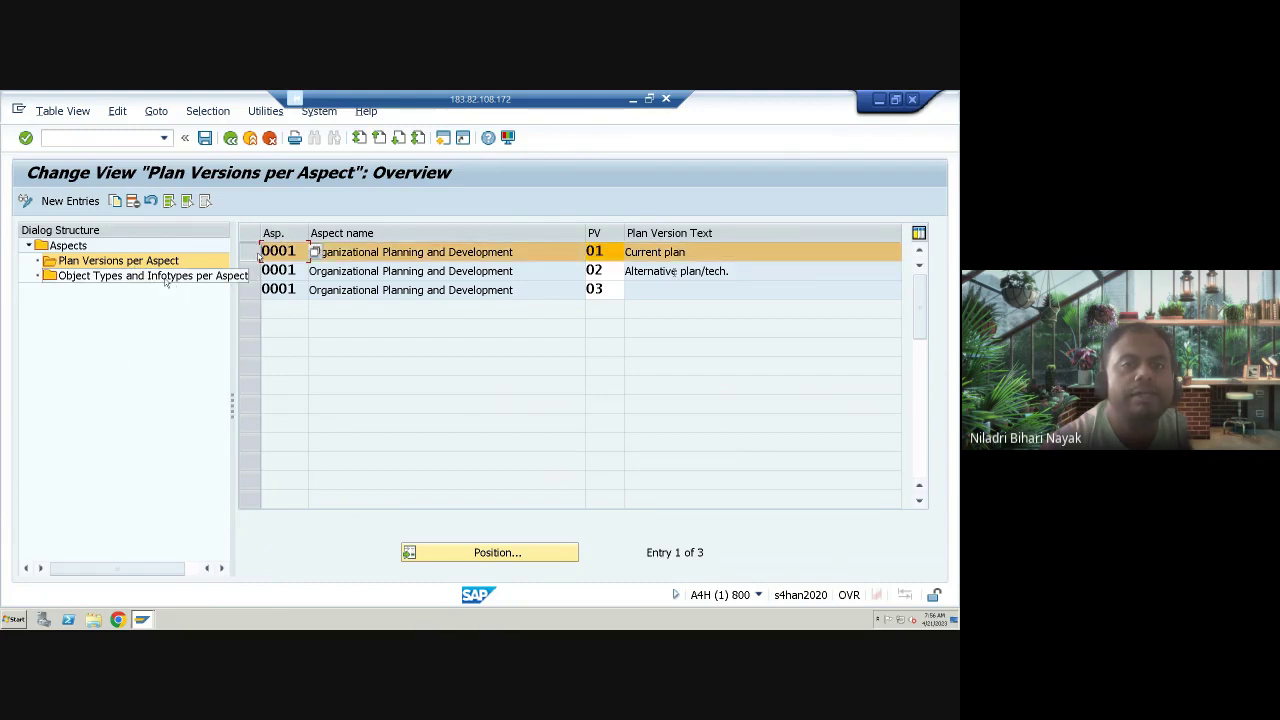
double_click(165, 276)
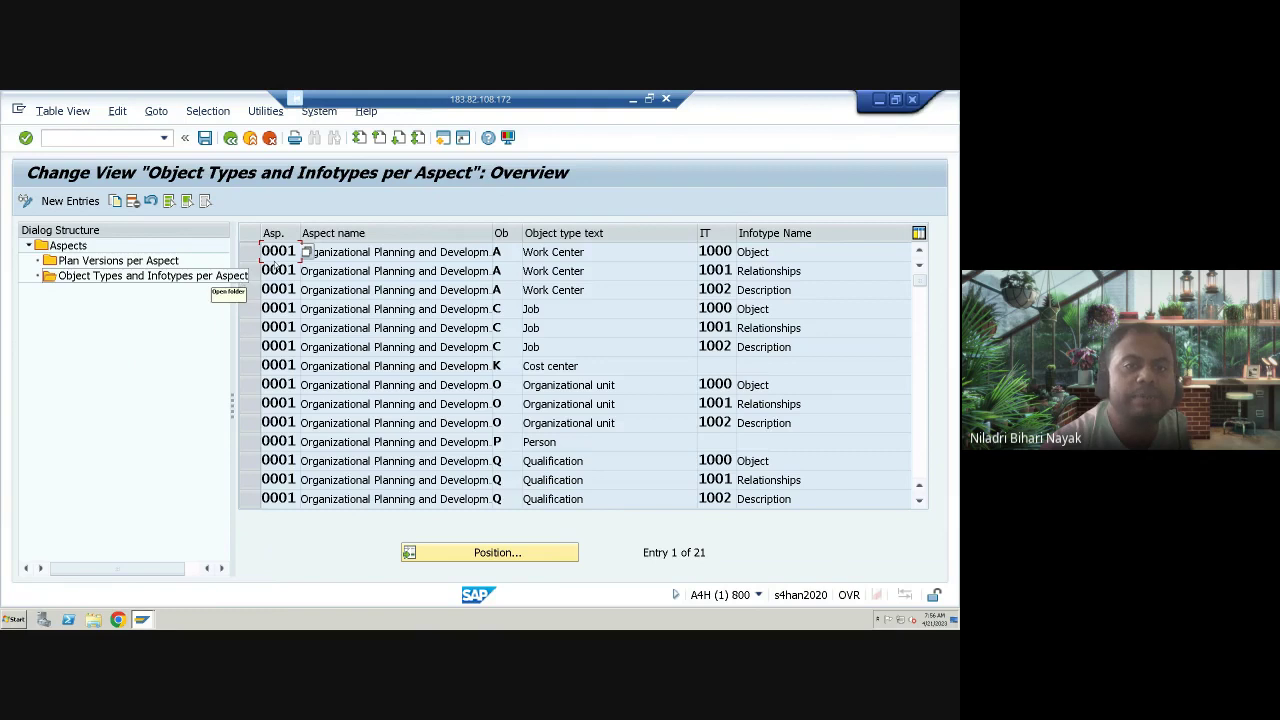
left_click(307, 252)
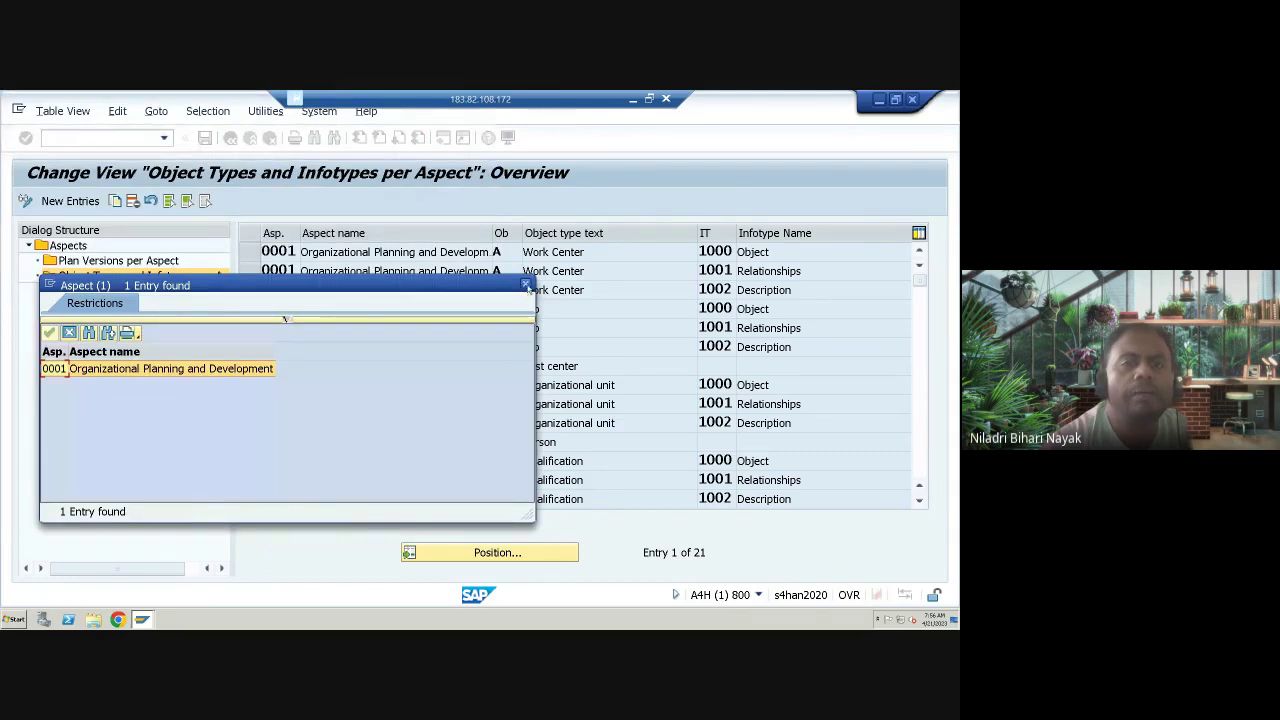
left_click(525, 284)
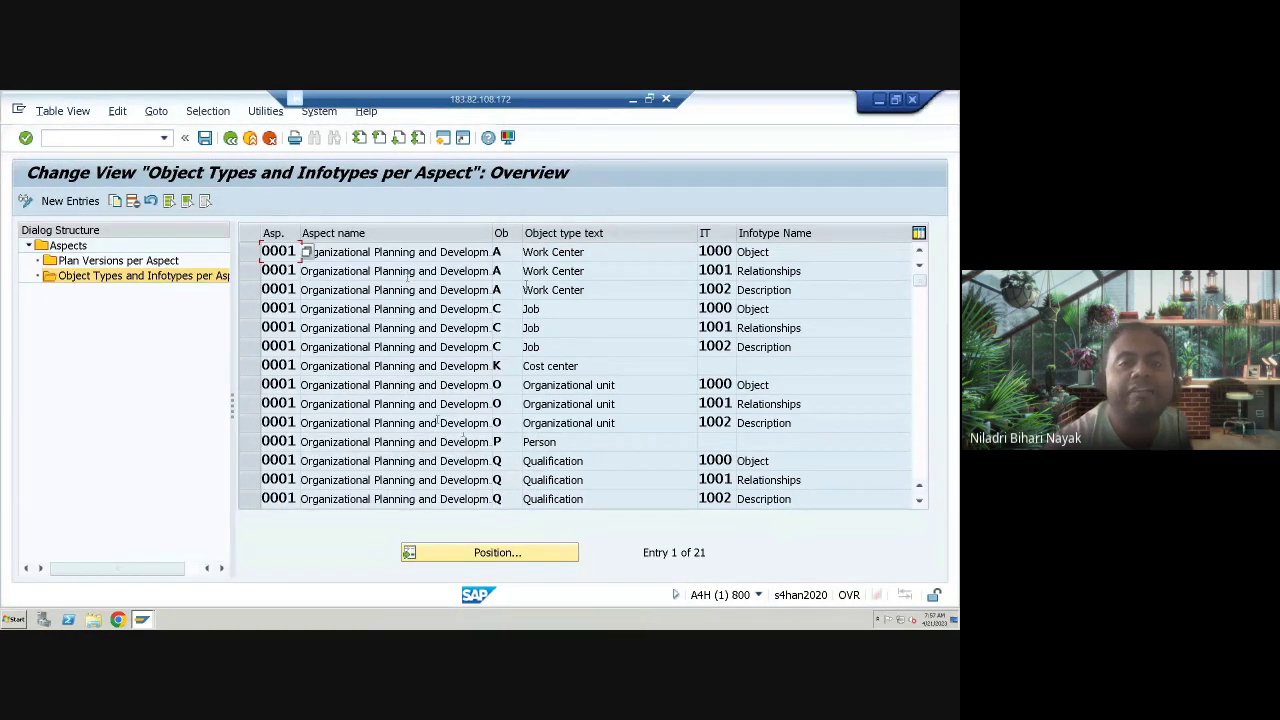
left_click(307, 252)
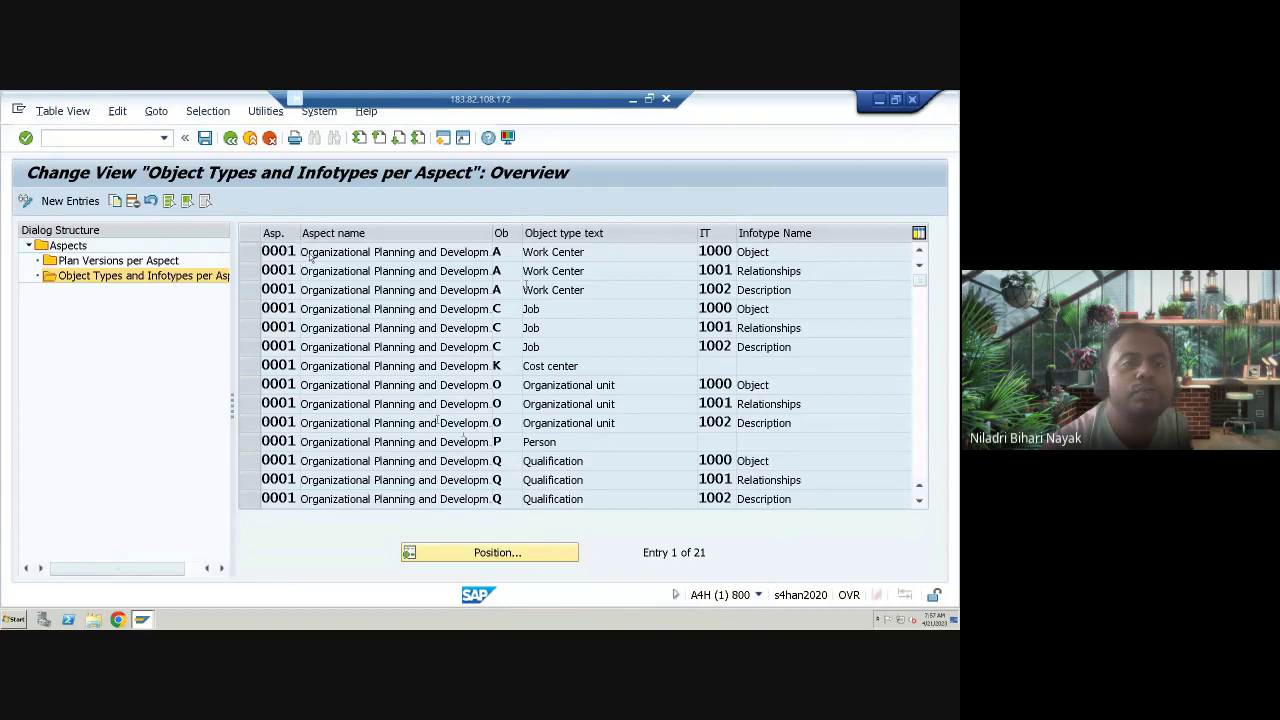
left_click_drag(250, 99, 283, 231)
left_click(519, 231)
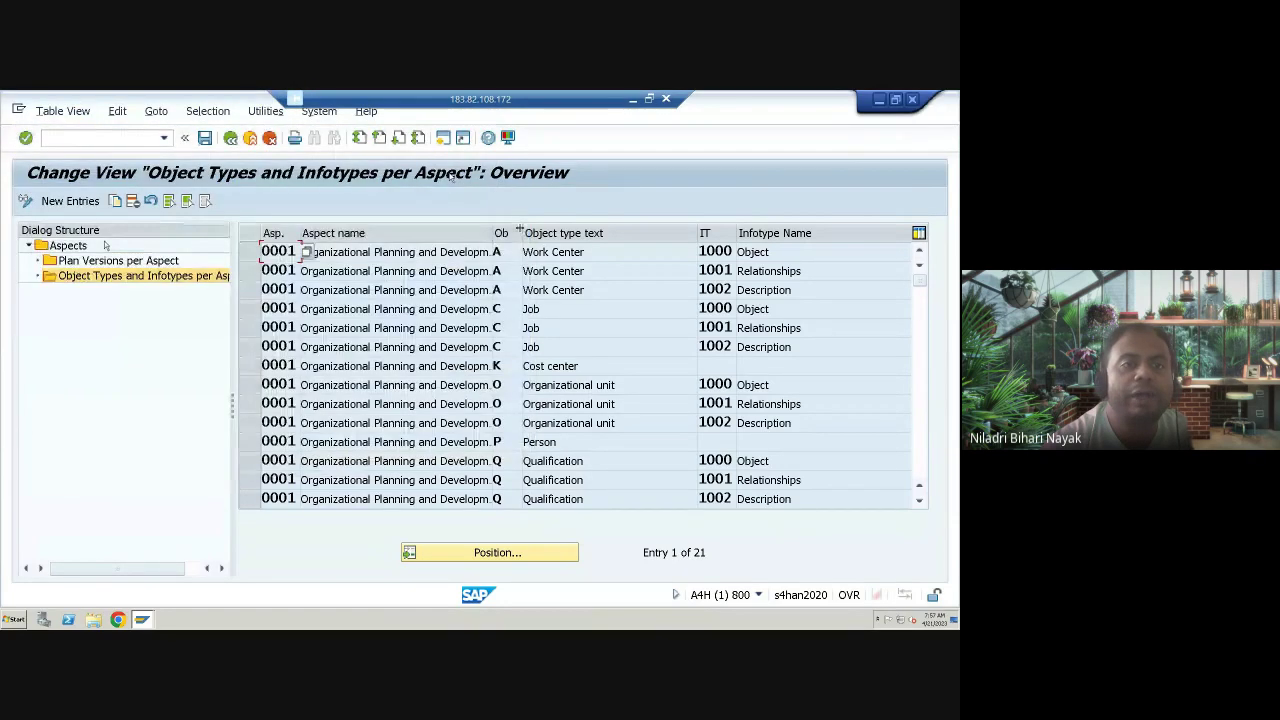
Return to the aspects overview, select aspect 0003 Training and Event Management, and view its plan versions.
double_click(70, 247)
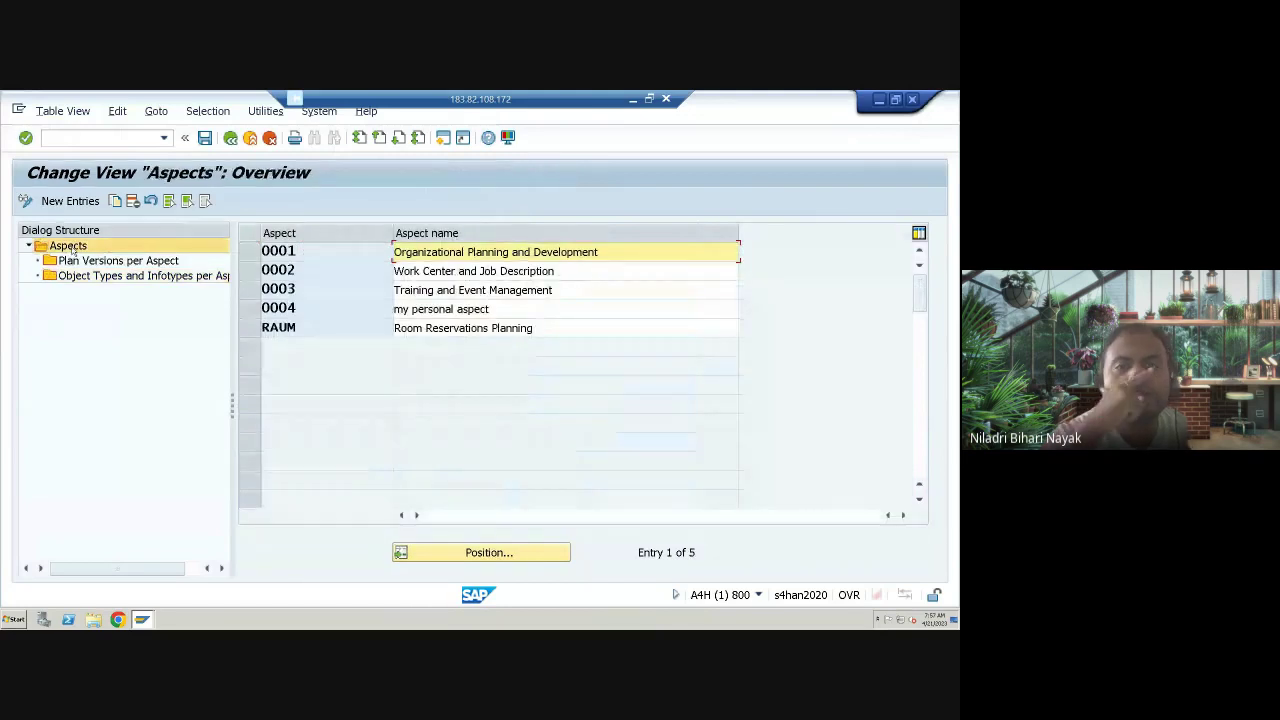
left_click(250, 292)
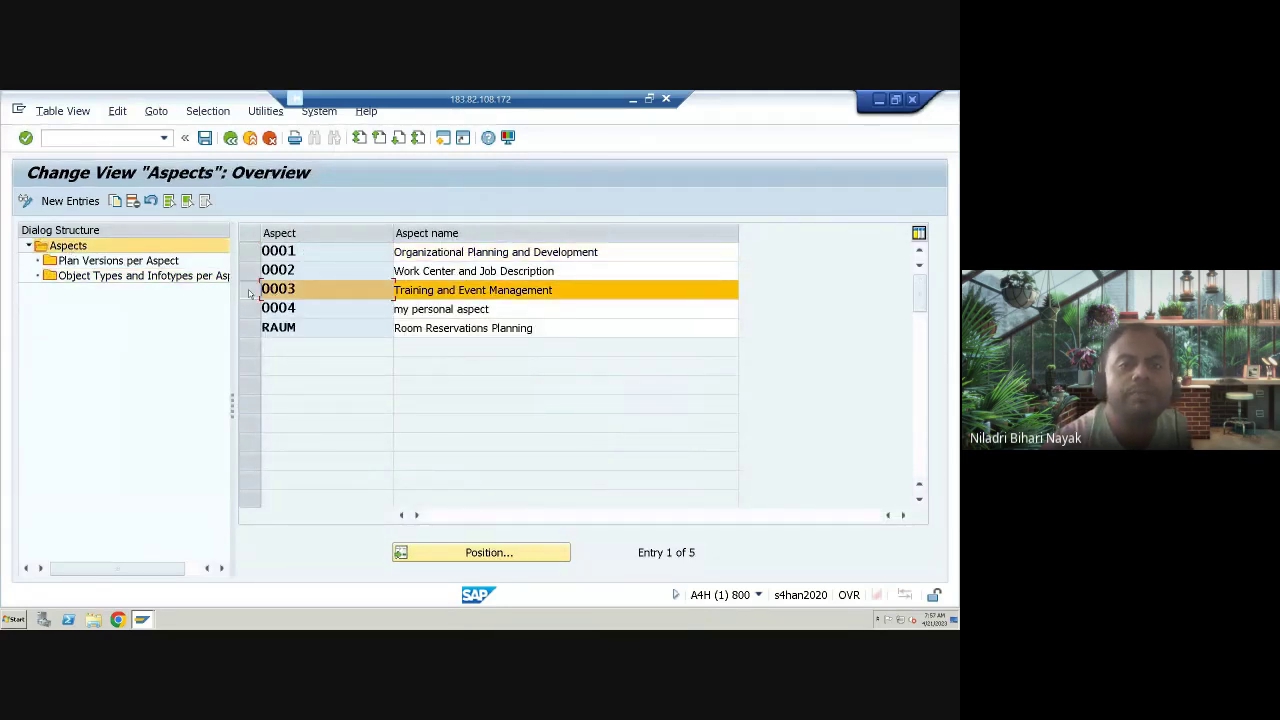
double_click(173, 263)
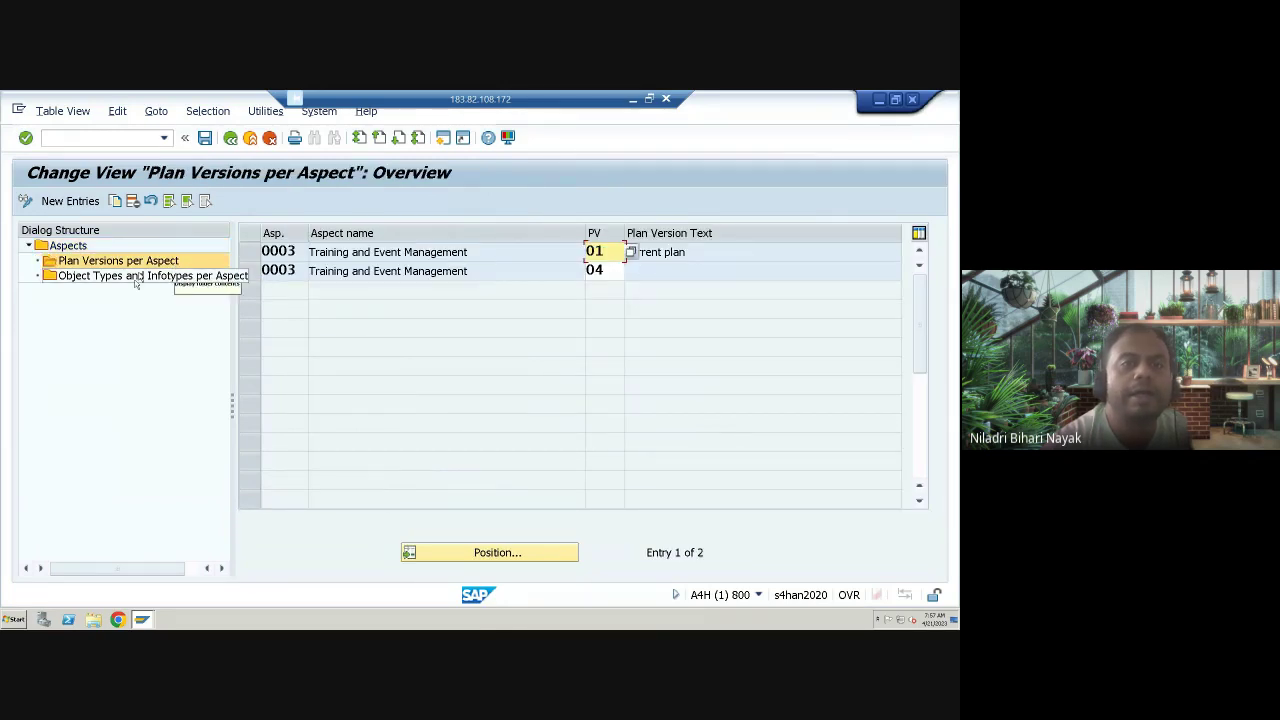
left_click(250, 256)
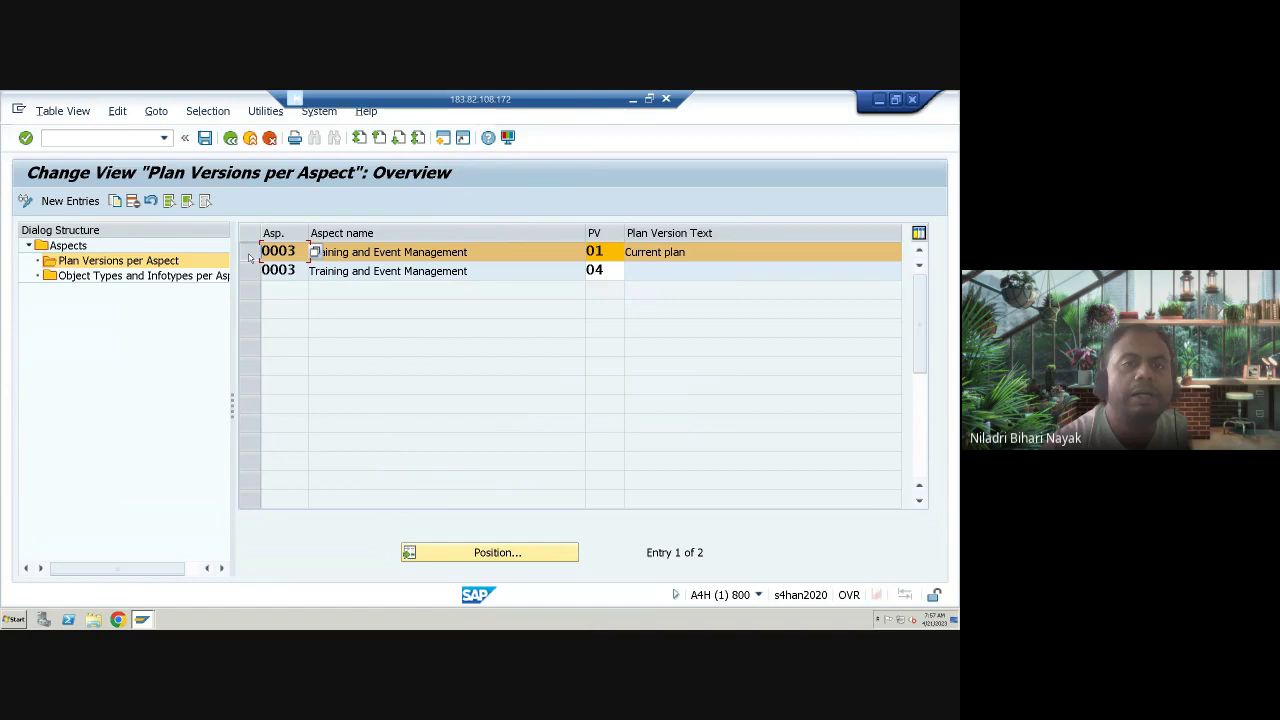
View the object types and infotypes assigned to aspect 0003, examining the list through to its end.
left_click(176, 276)
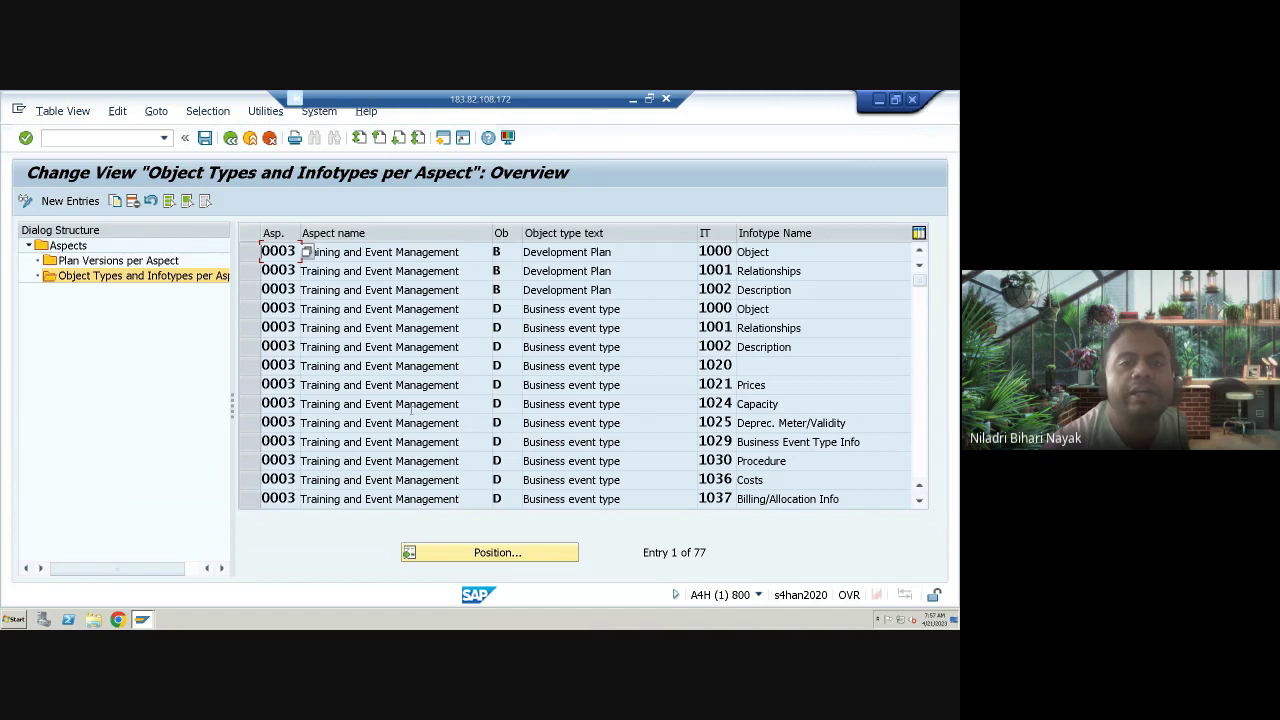
scroll(415, 422, "down", 8)
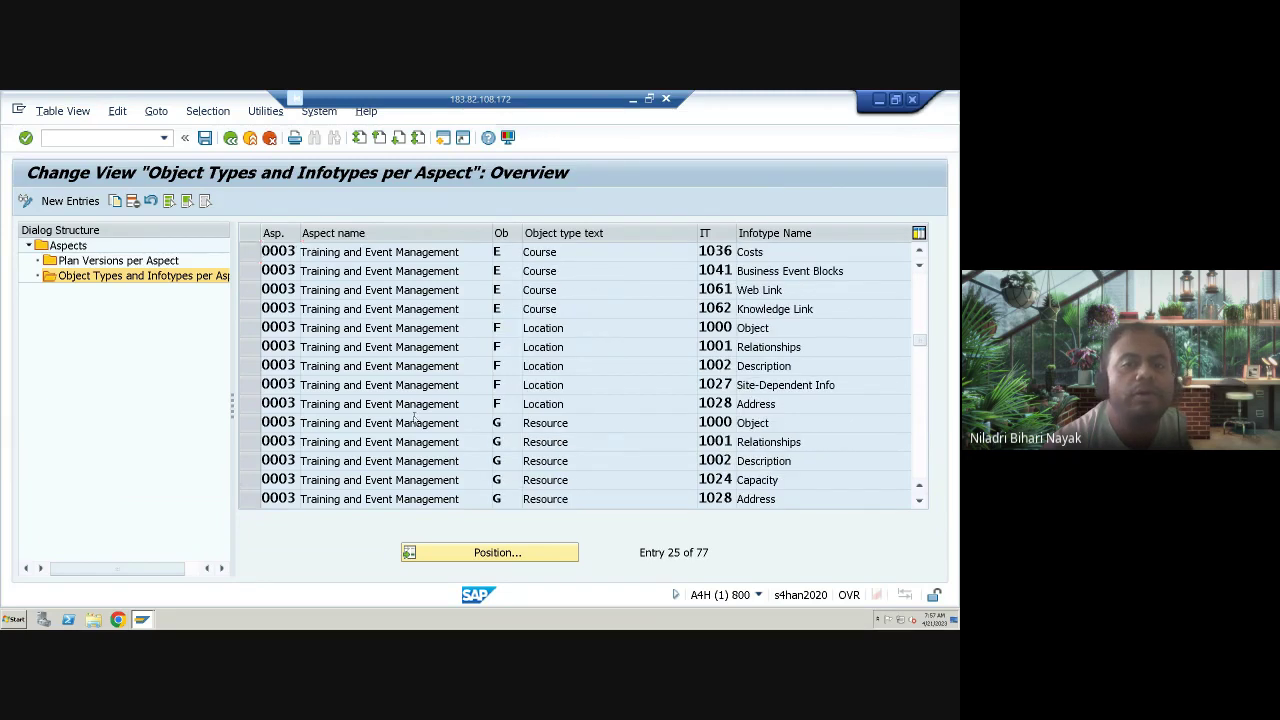
scroll(415, 422, "down", 6)
scroll(415, 422, "down", 10)
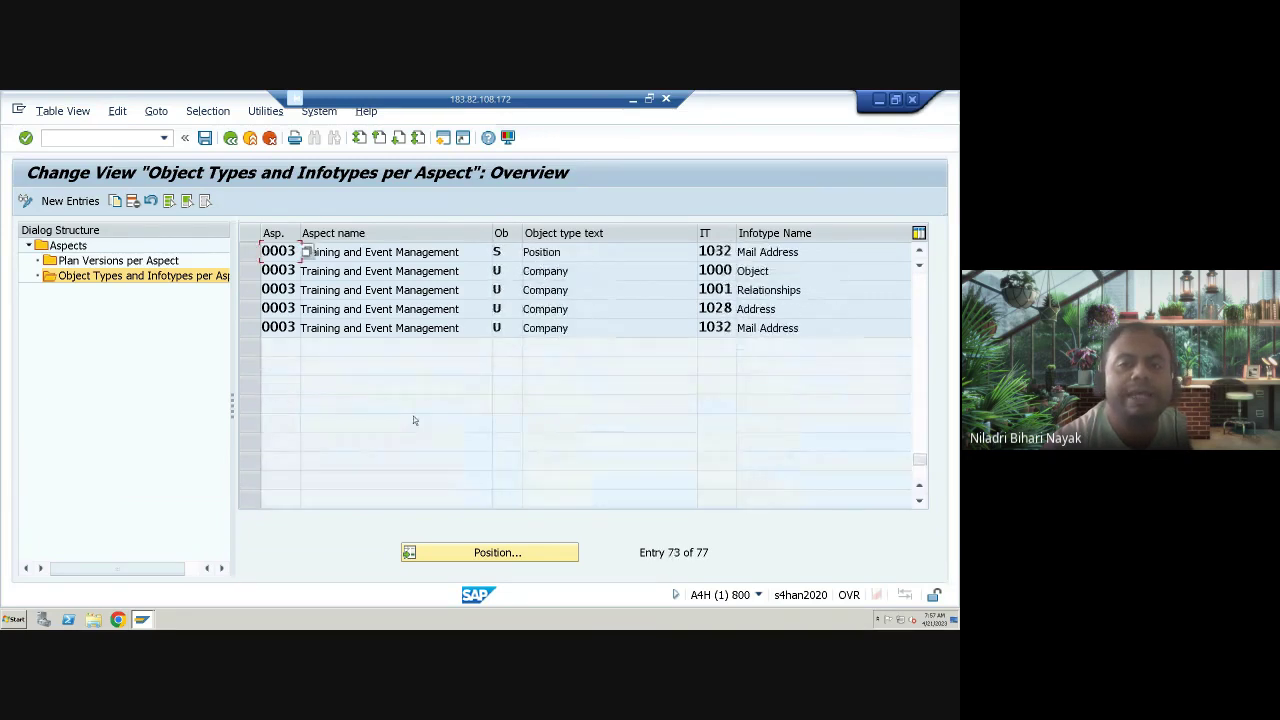
scroll(419, 426, "up", 20)
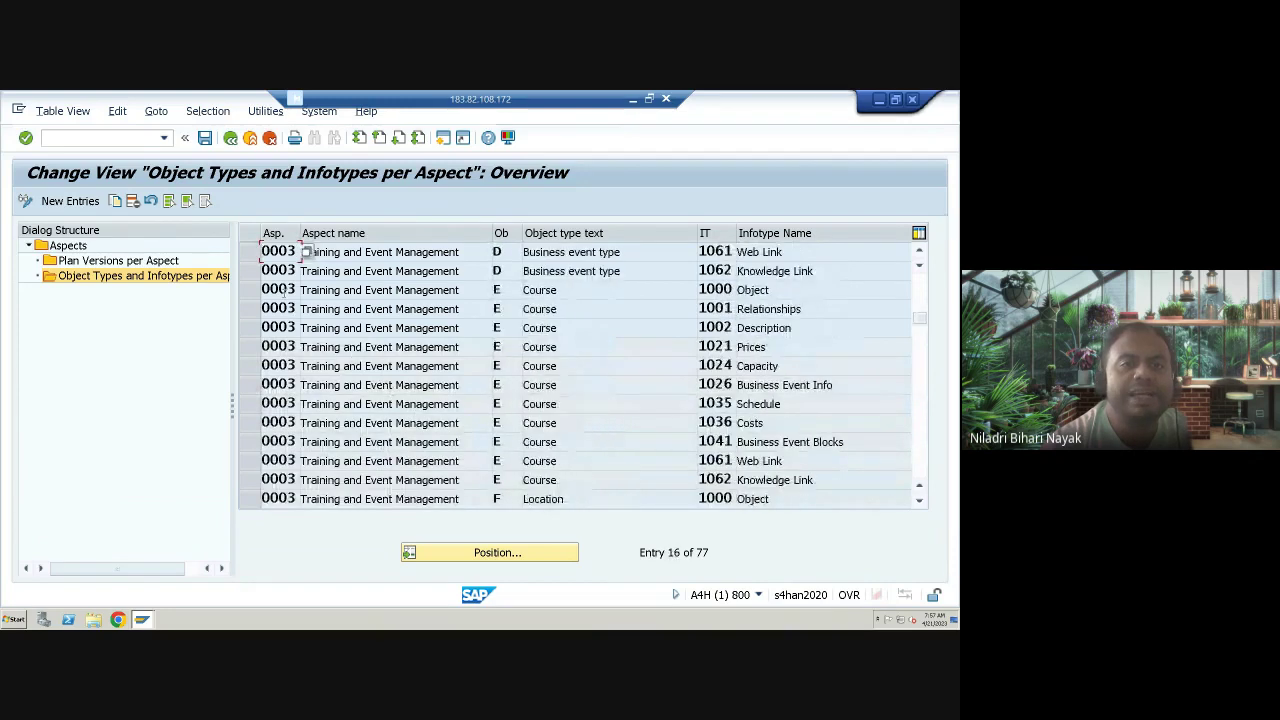
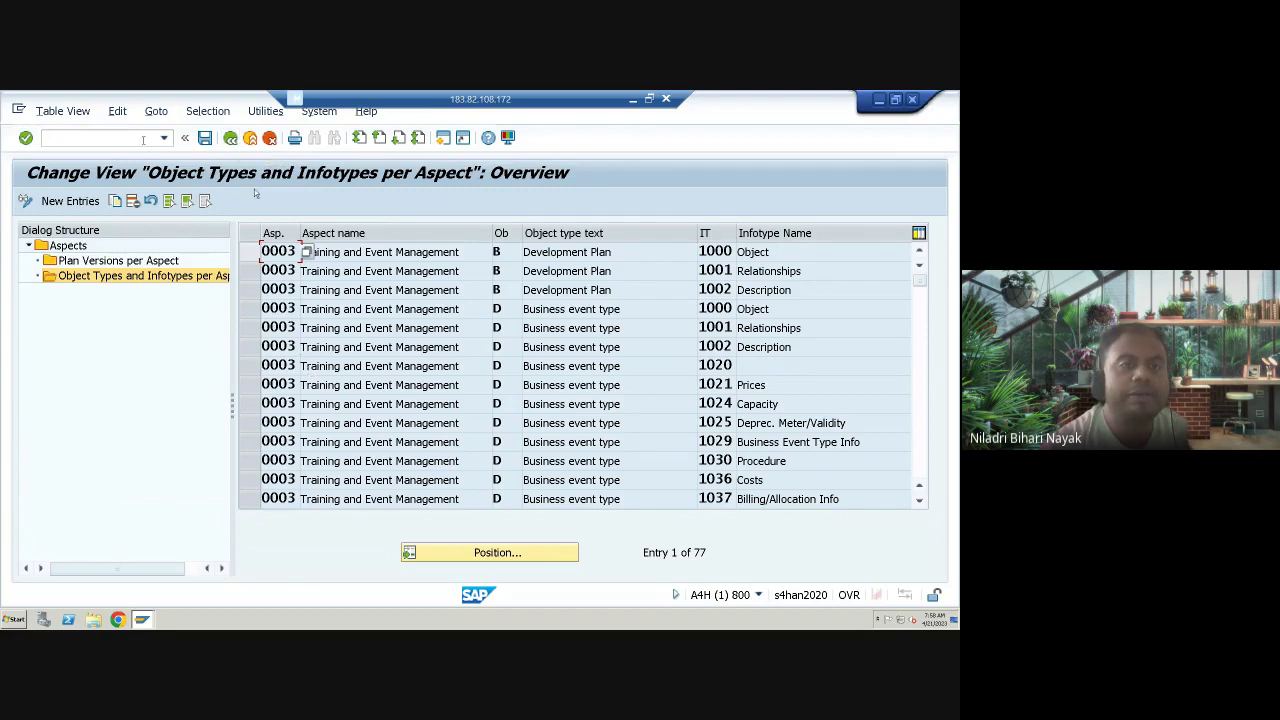
Go to the T77S0 PPOM settings with transaction /NOOPPOMSET and examine the system switches.
type("/N")
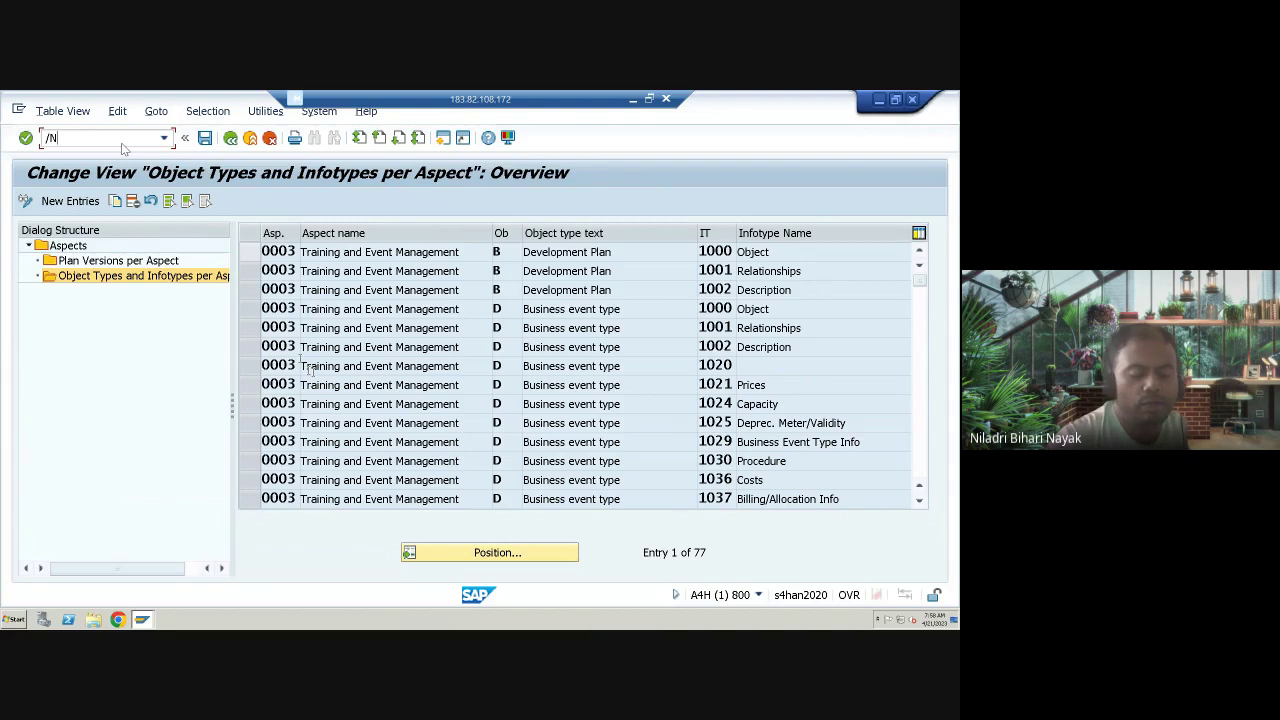
type("OOPPO")
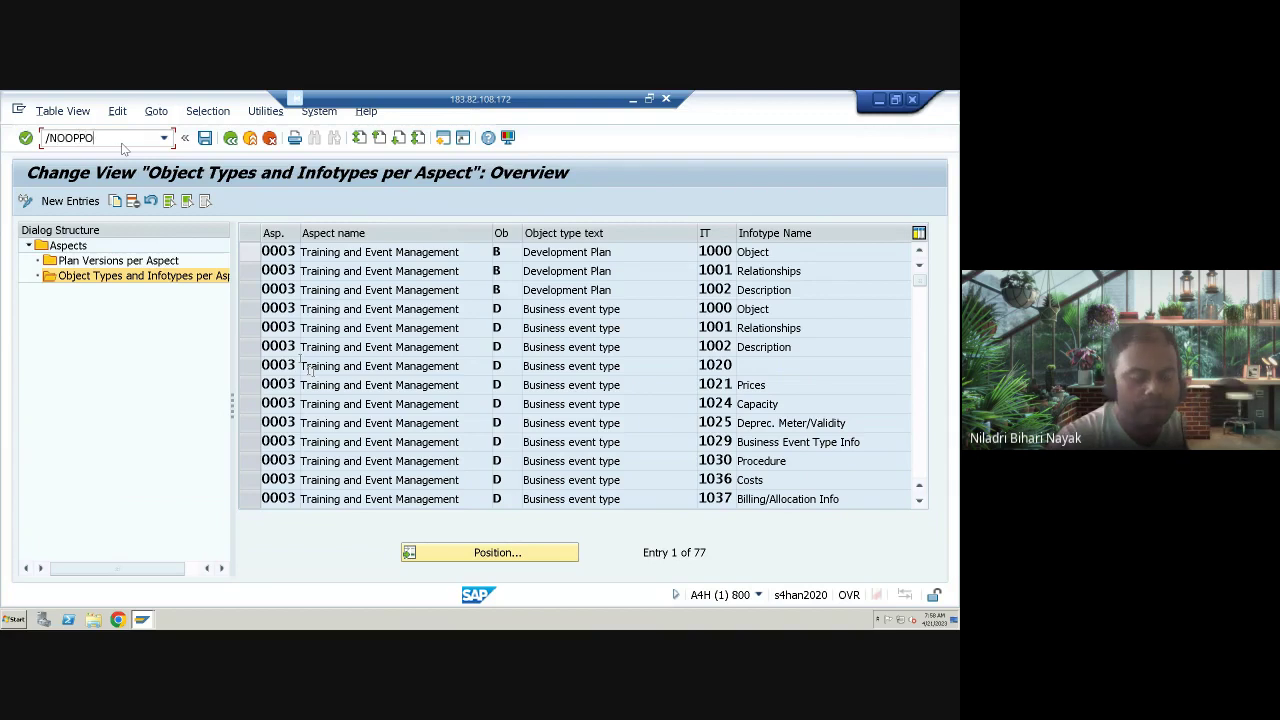
type("MSET")
key("Return")
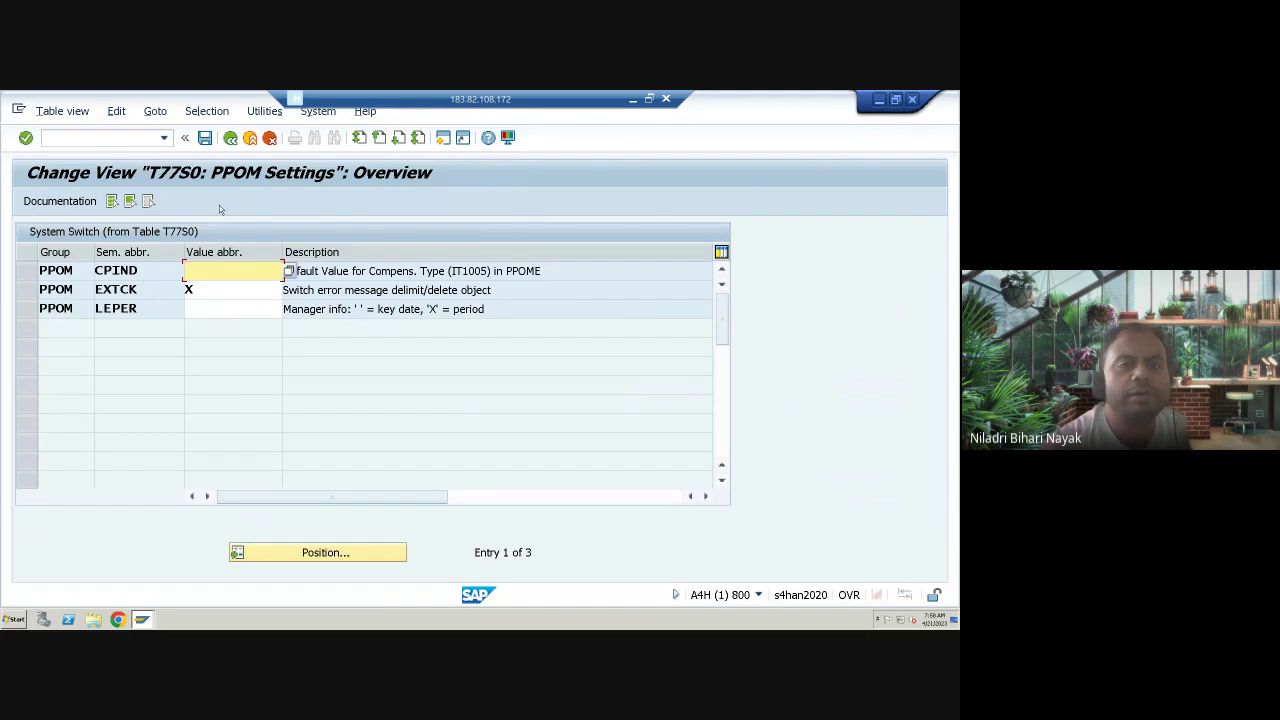
left_click(240, 308)
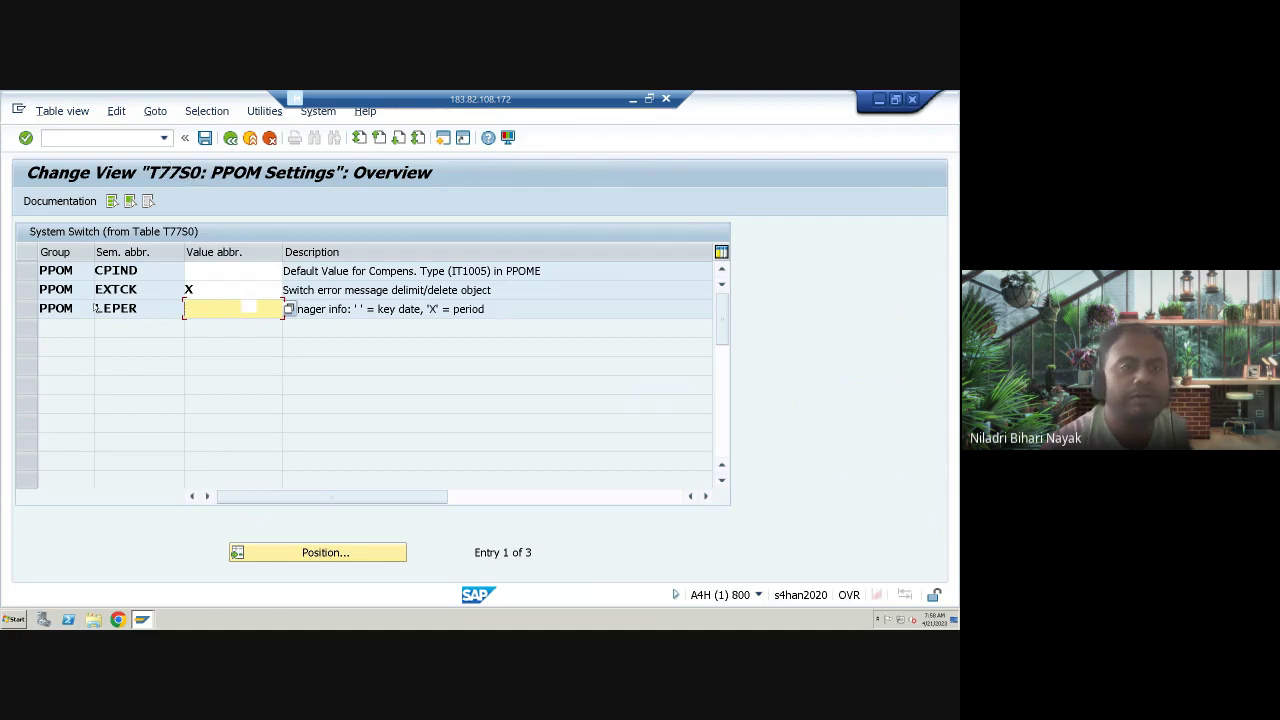
left_click(324, 193)
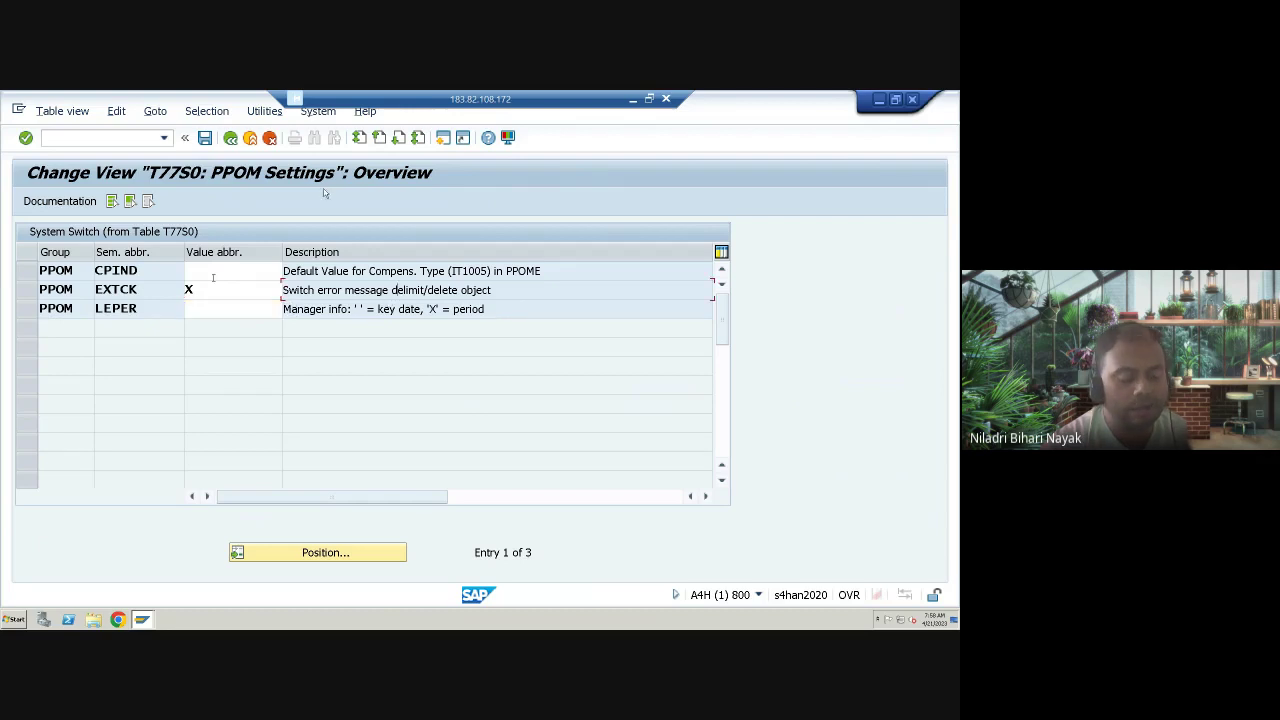
Go to the System Table overview by its transaction code.
left_click(102, 134)
type("/N")
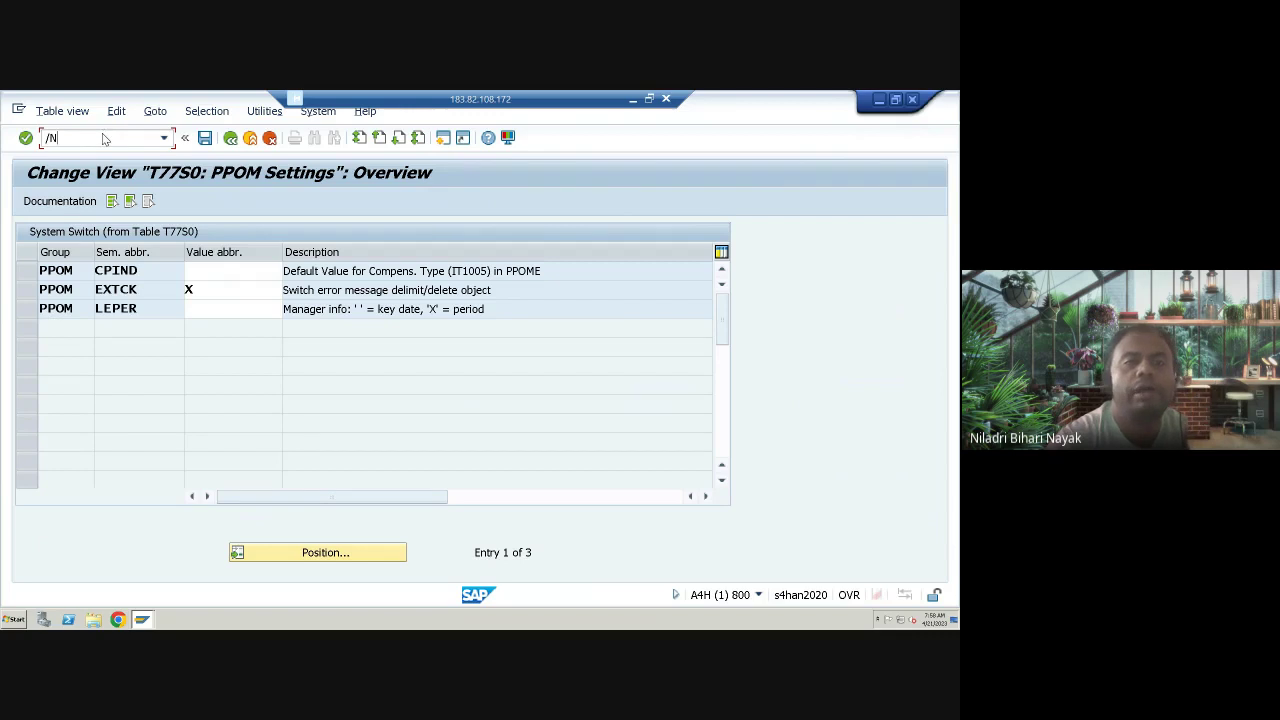
type("O")
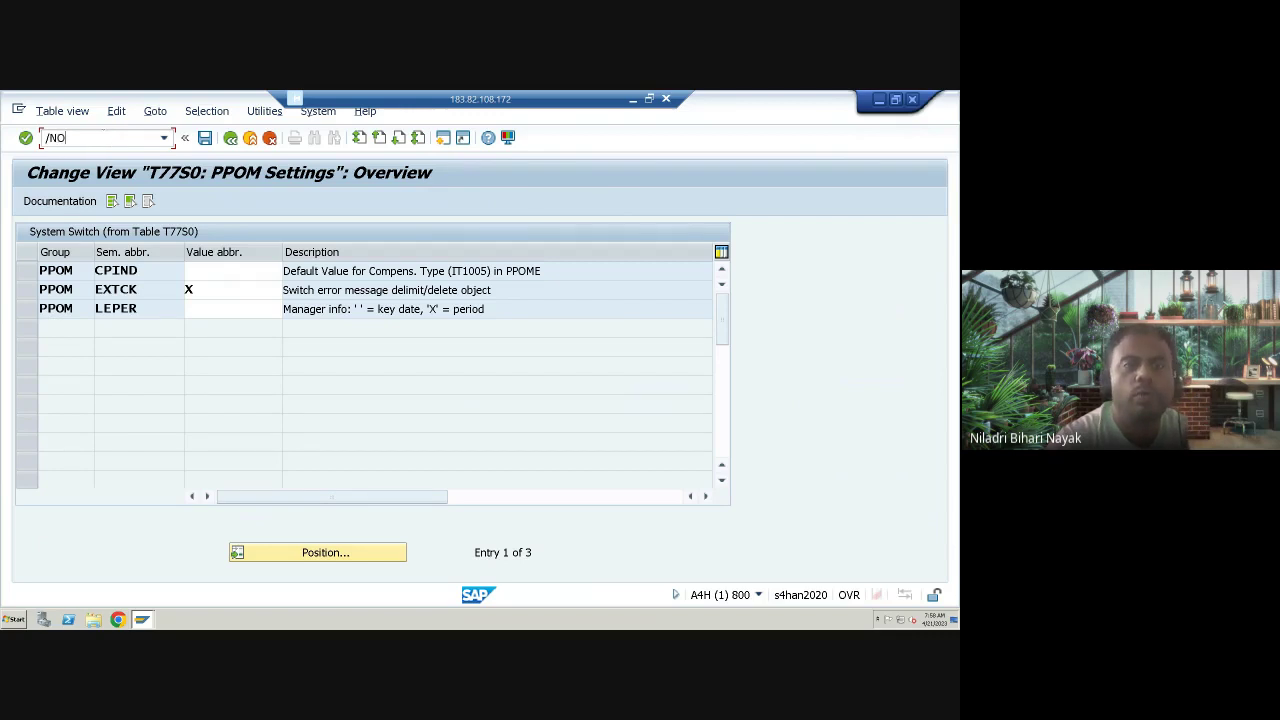
type("OVC")
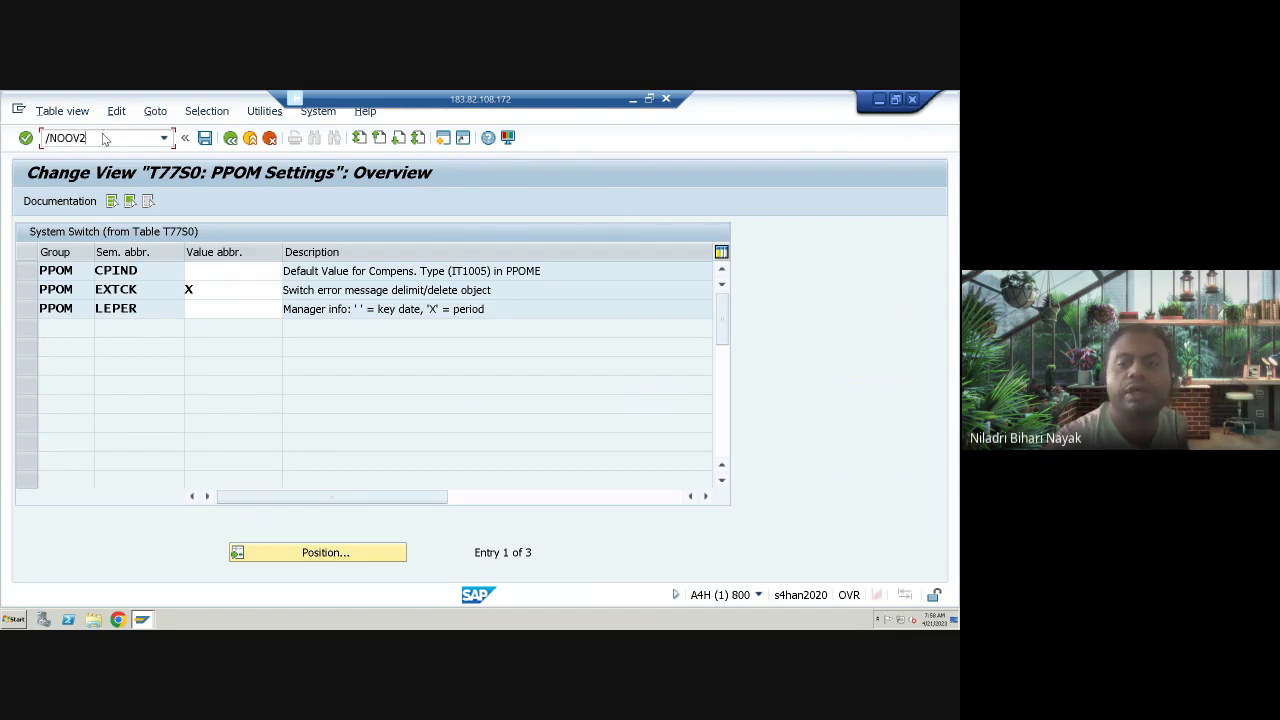
key("Return")
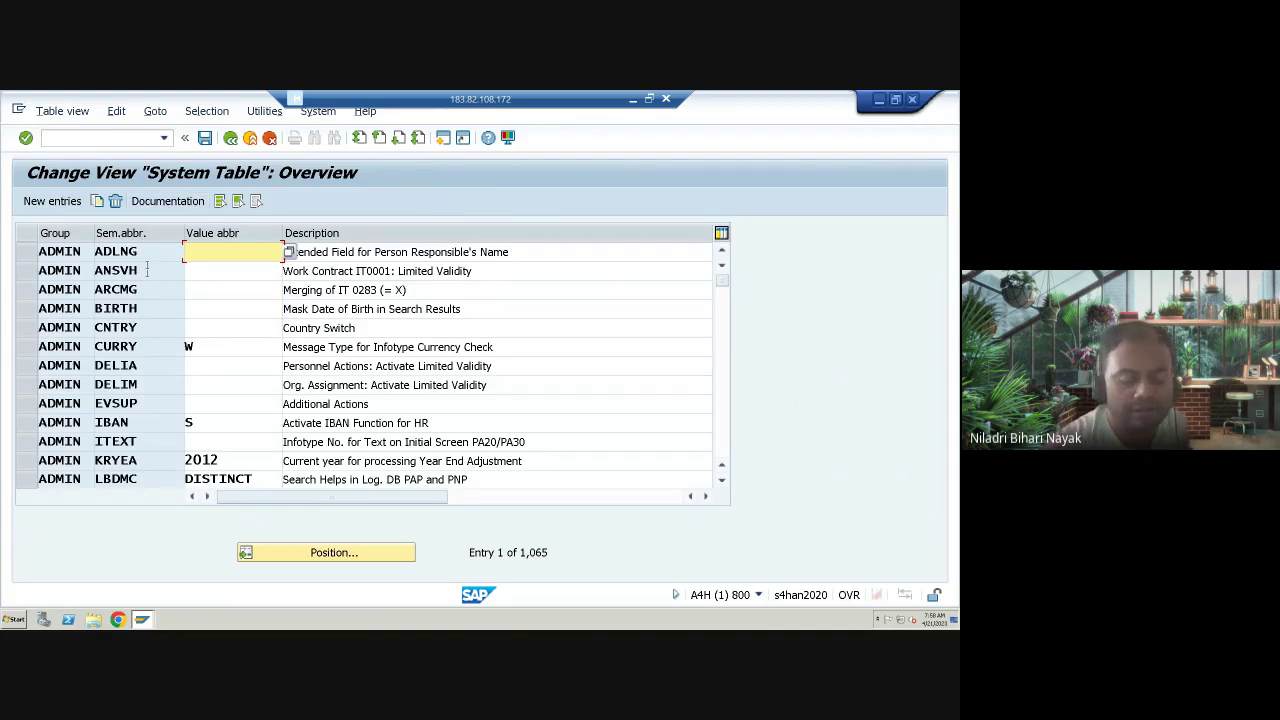
Position the System Table list at group PLOGI and select the ORGA integration switch for organizational assignment.
left_click(396, 552)
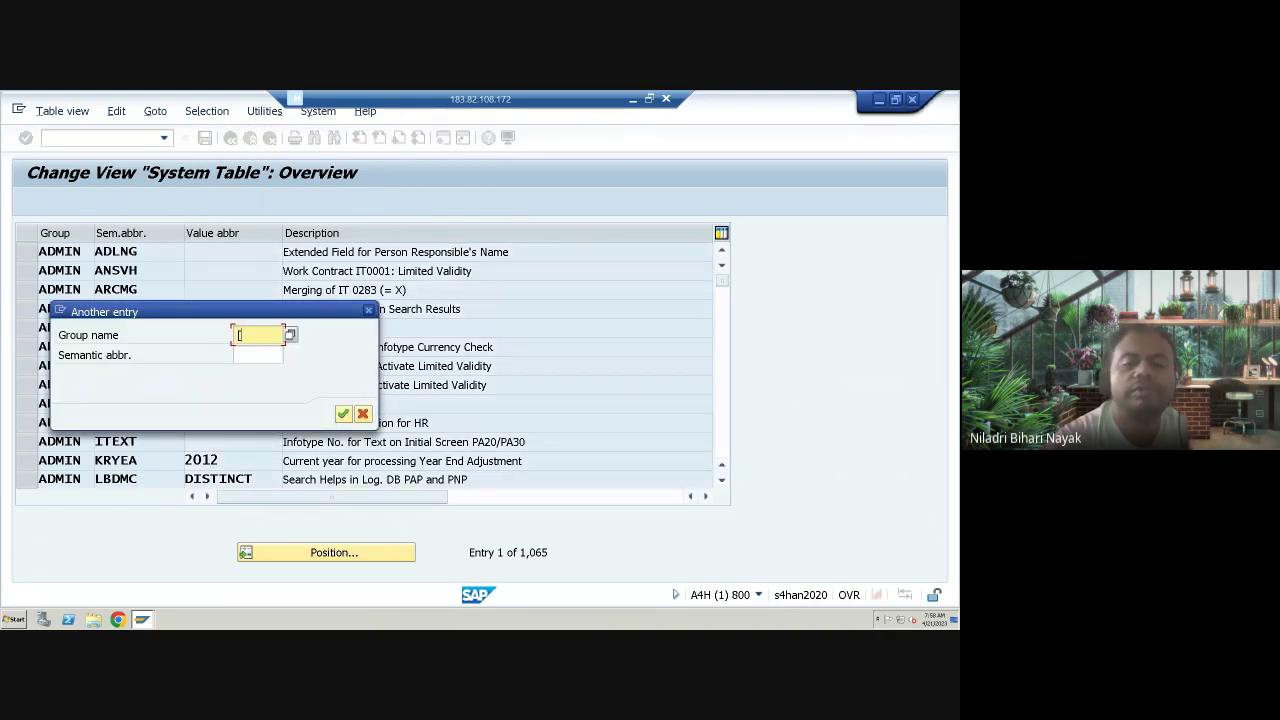
type("P")
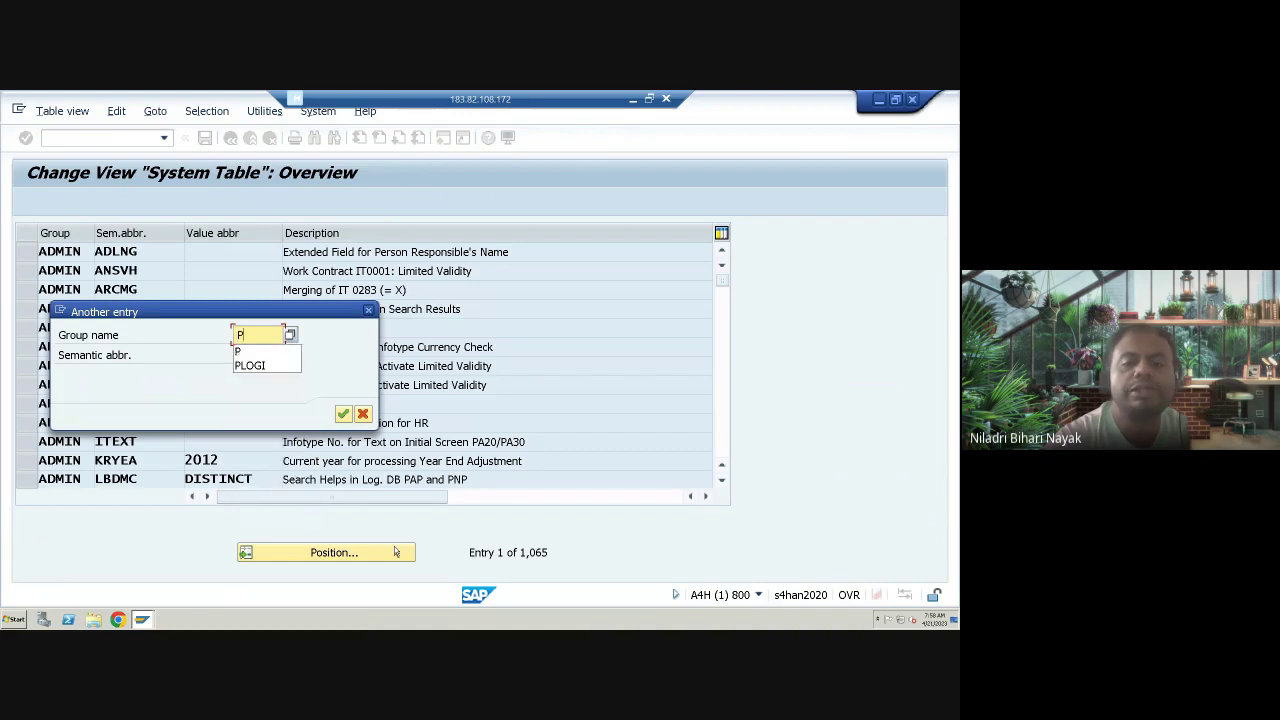
type("LOGI")
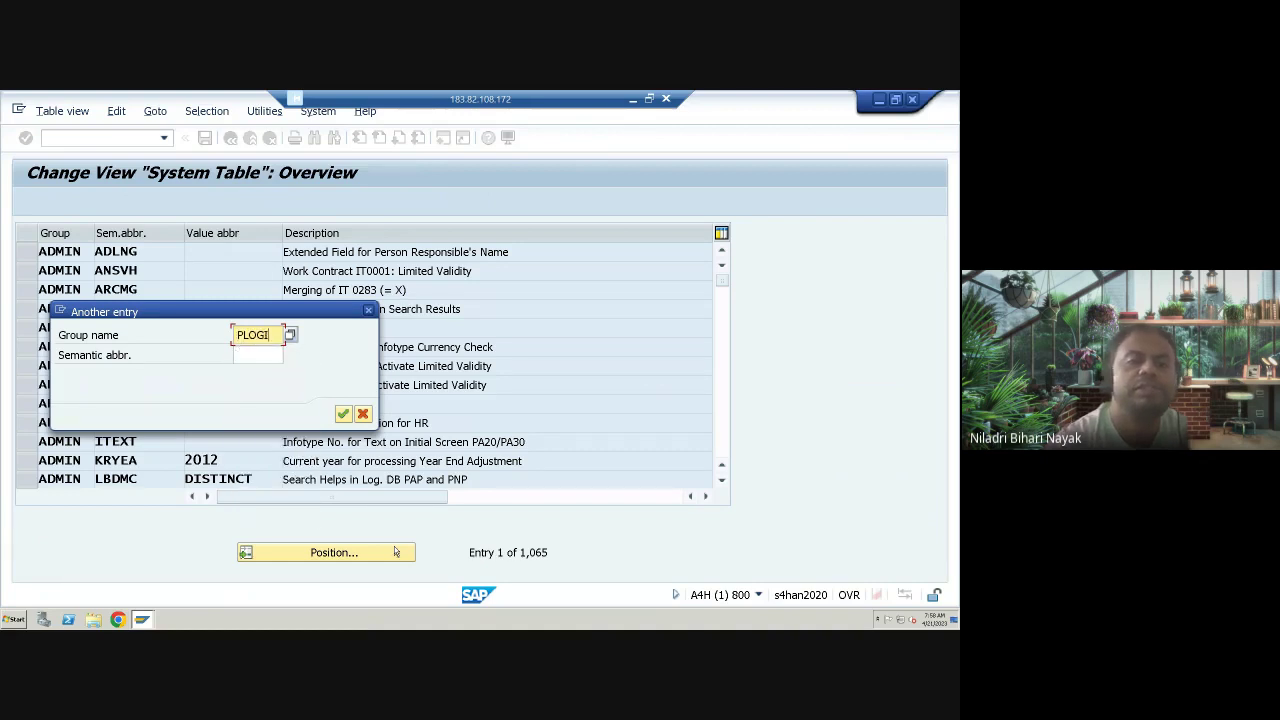
left_click(342, 414)
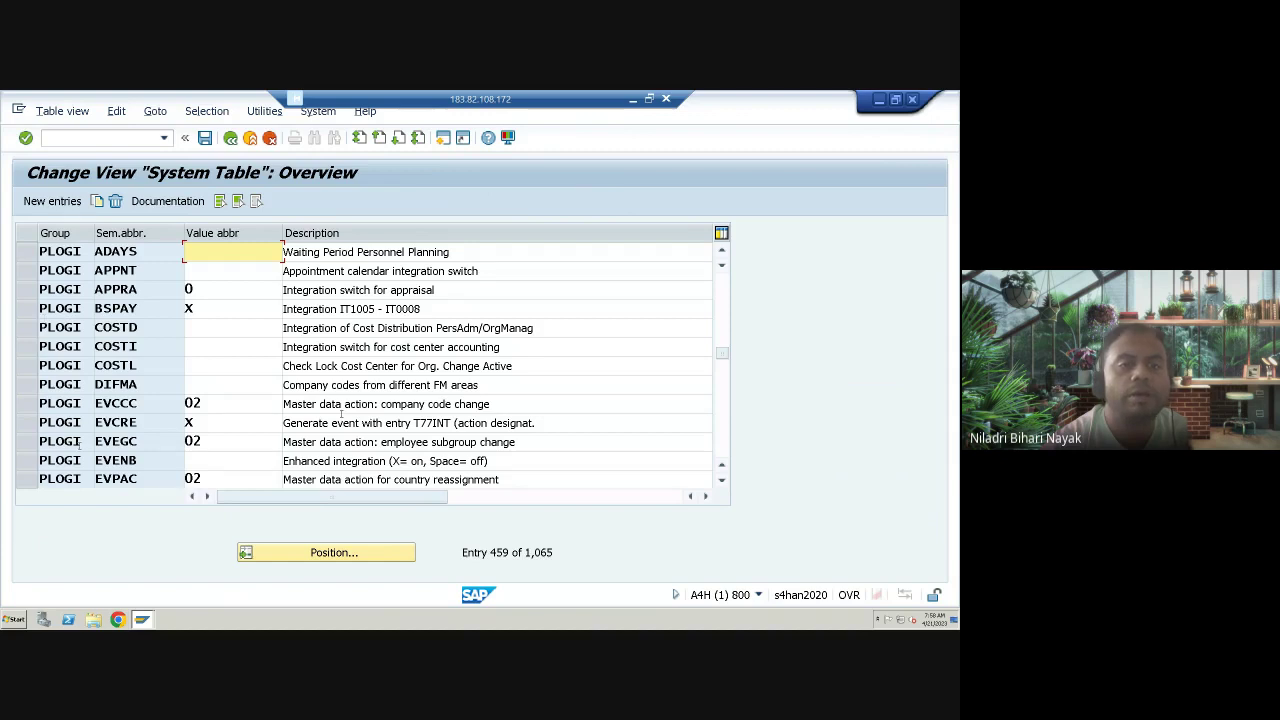
scroll(97, 425, "down", 1)
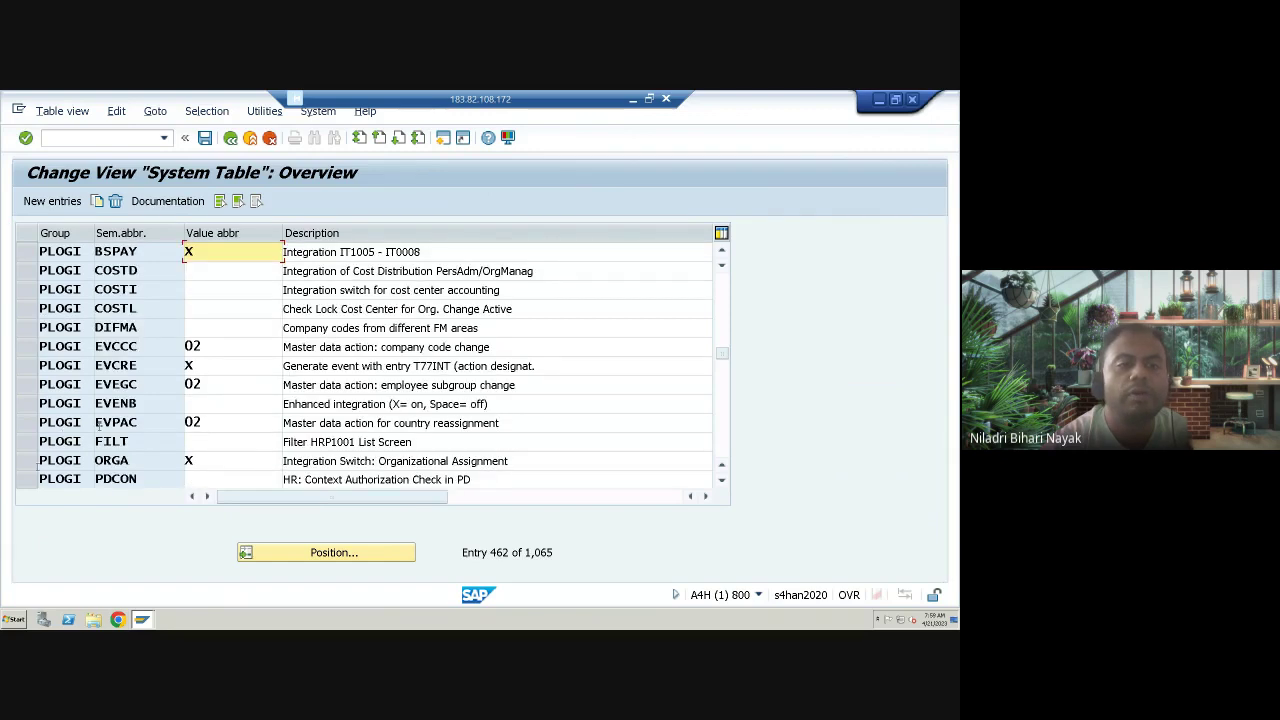
left_click(26, 460)
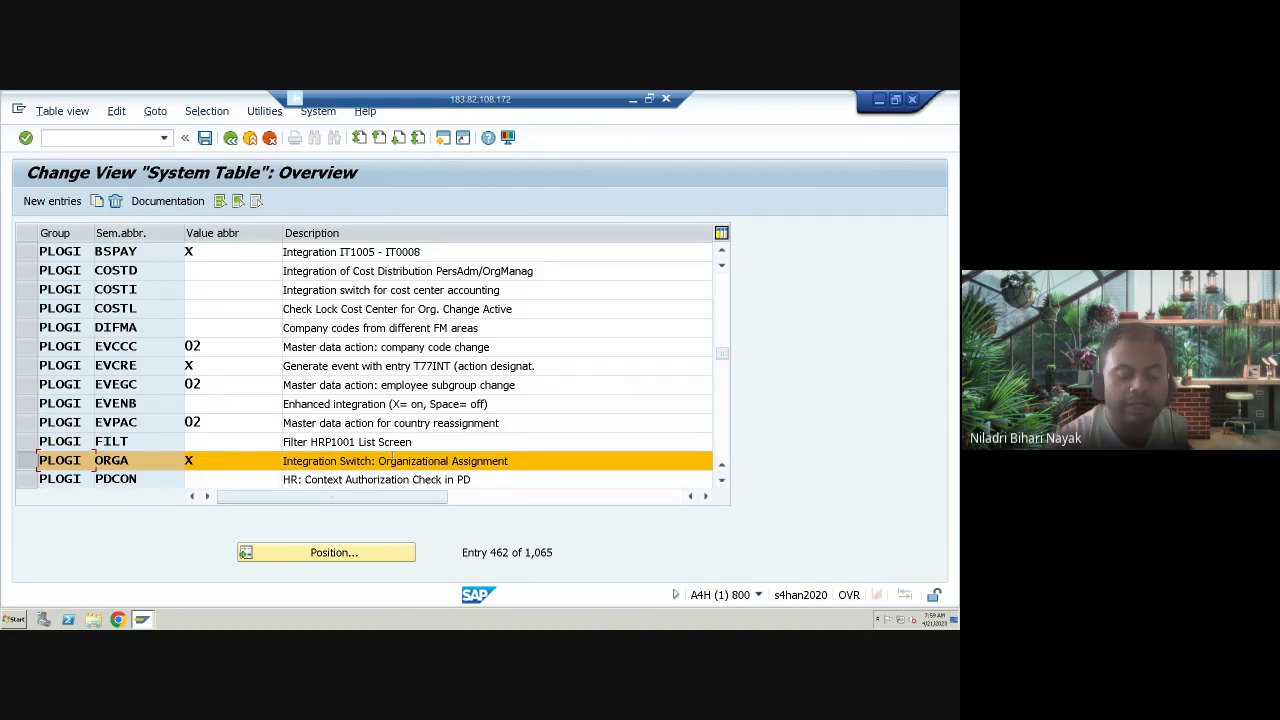
Go to the Create missing objects (OM or PA) program by its transaction code.
left_click(110, 137)
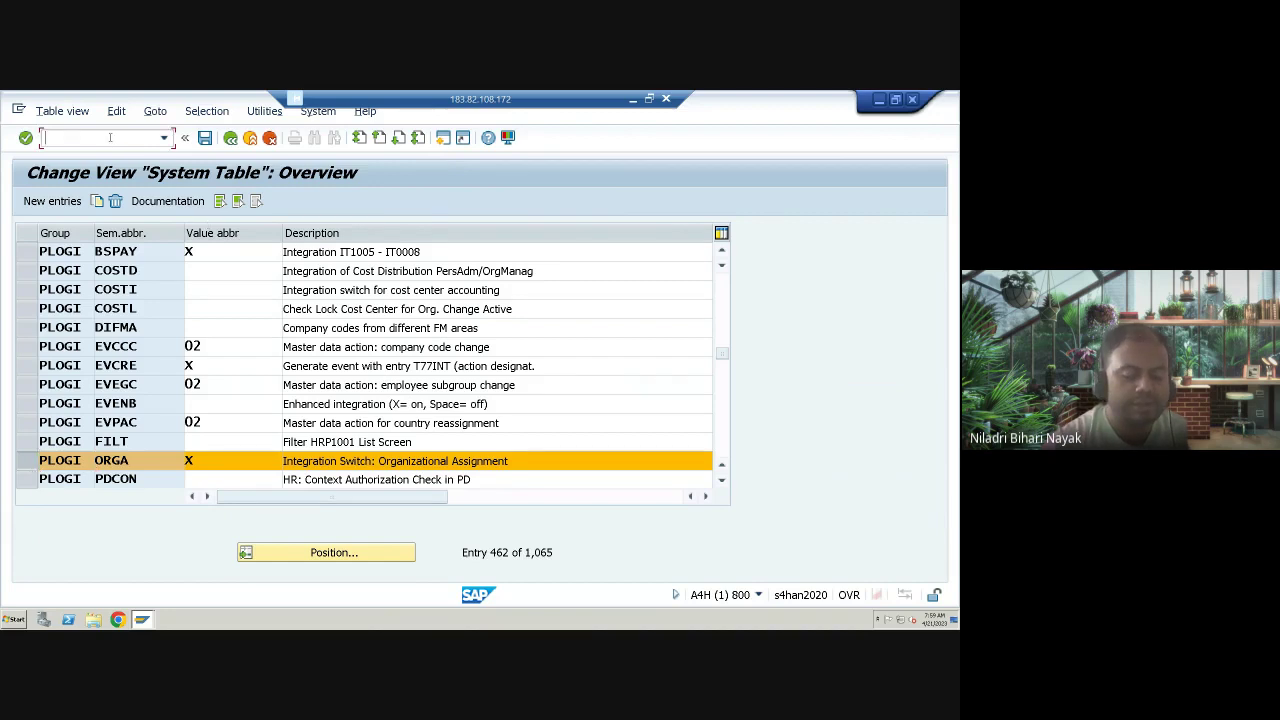
type("/NOO")
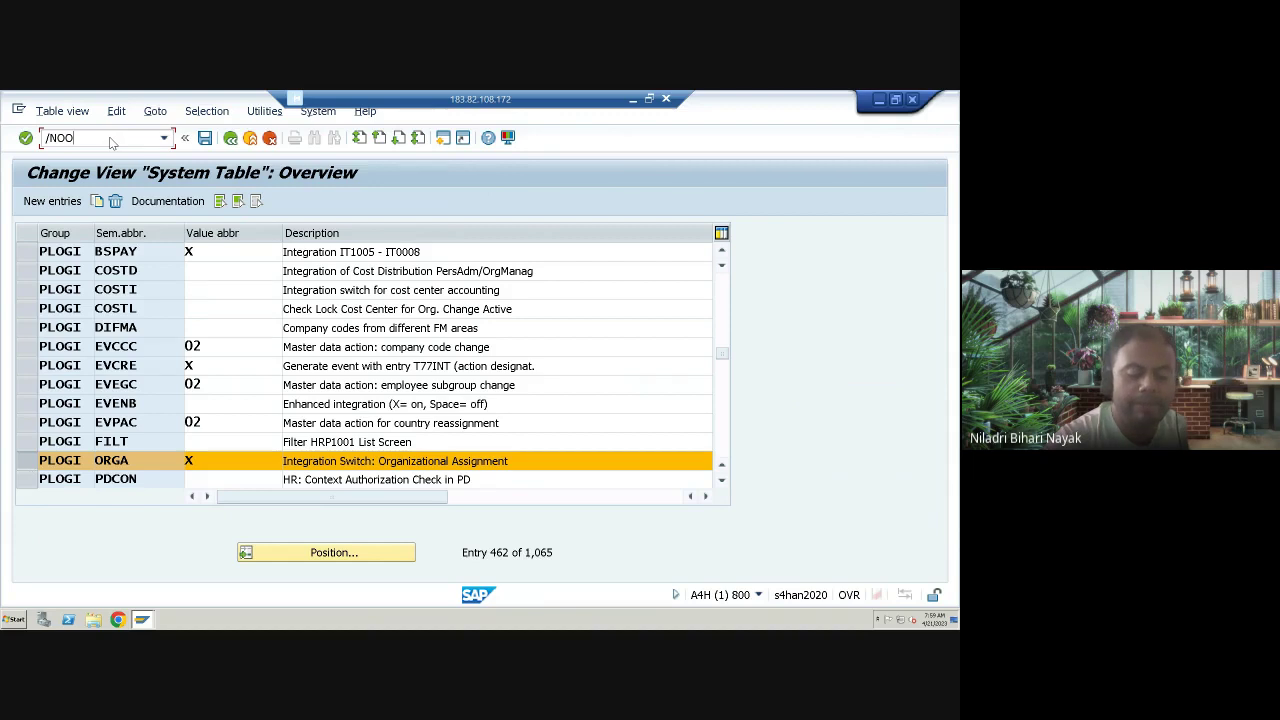
type("PP")
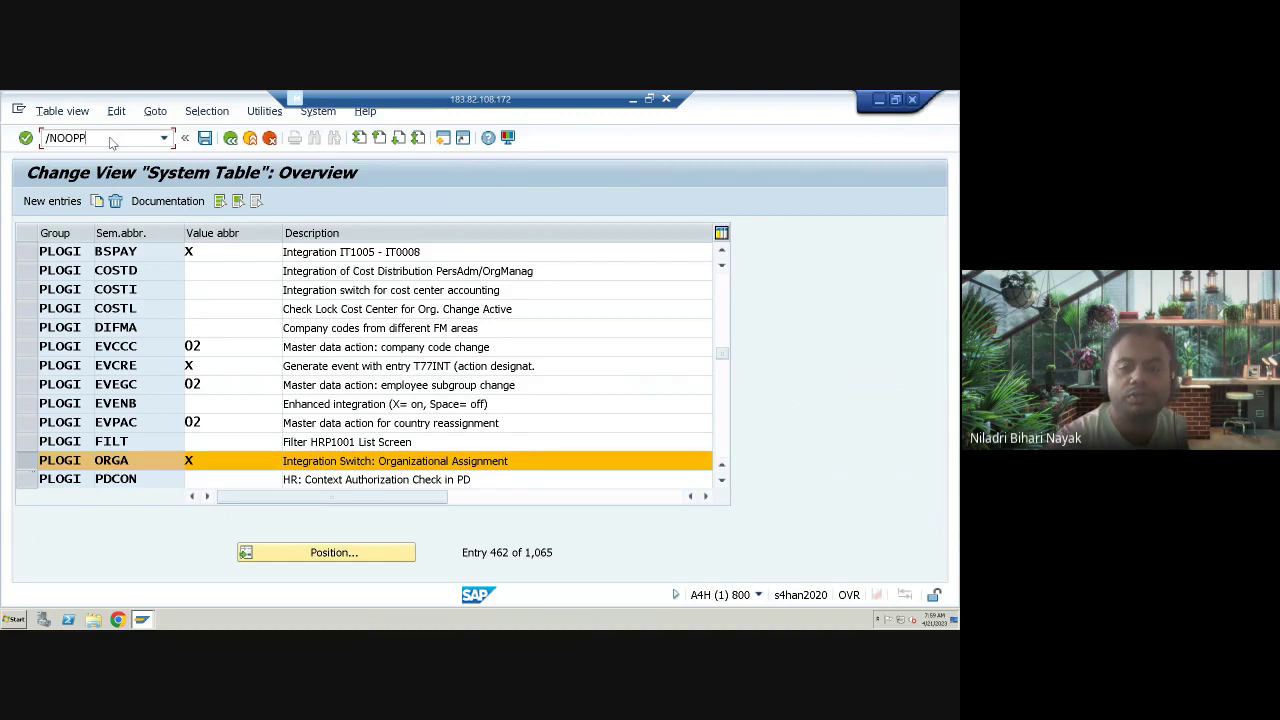
key("Return")
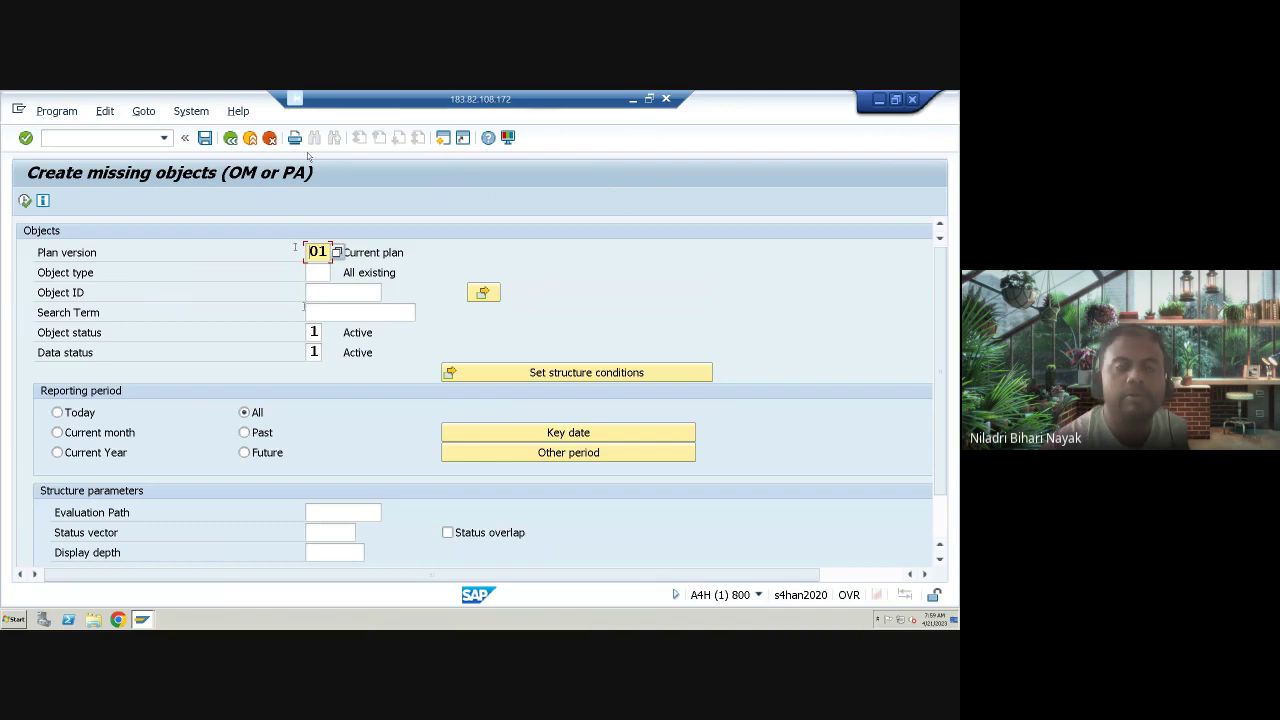
Go to the Set up PD Transport Connection view with /NOOCR, examine the TRSP CORR transport switch, and leave the view.
left_click(99, 137)
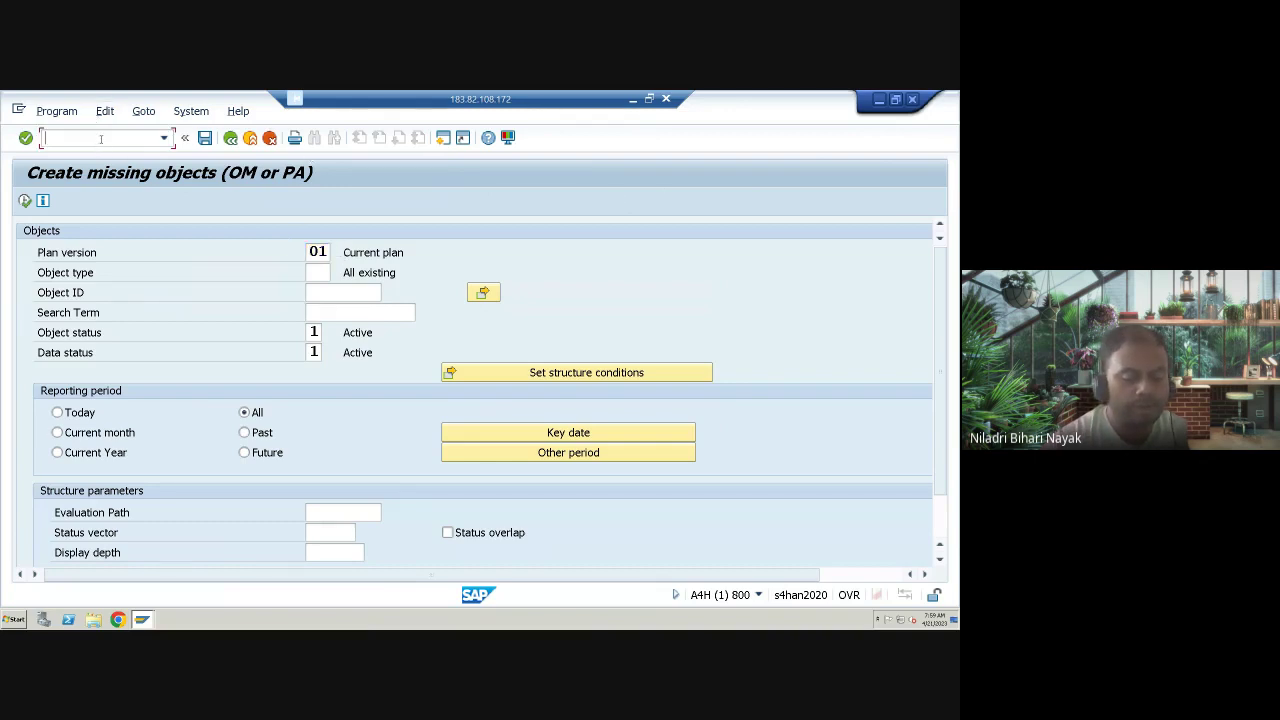
type("/NOOCR")
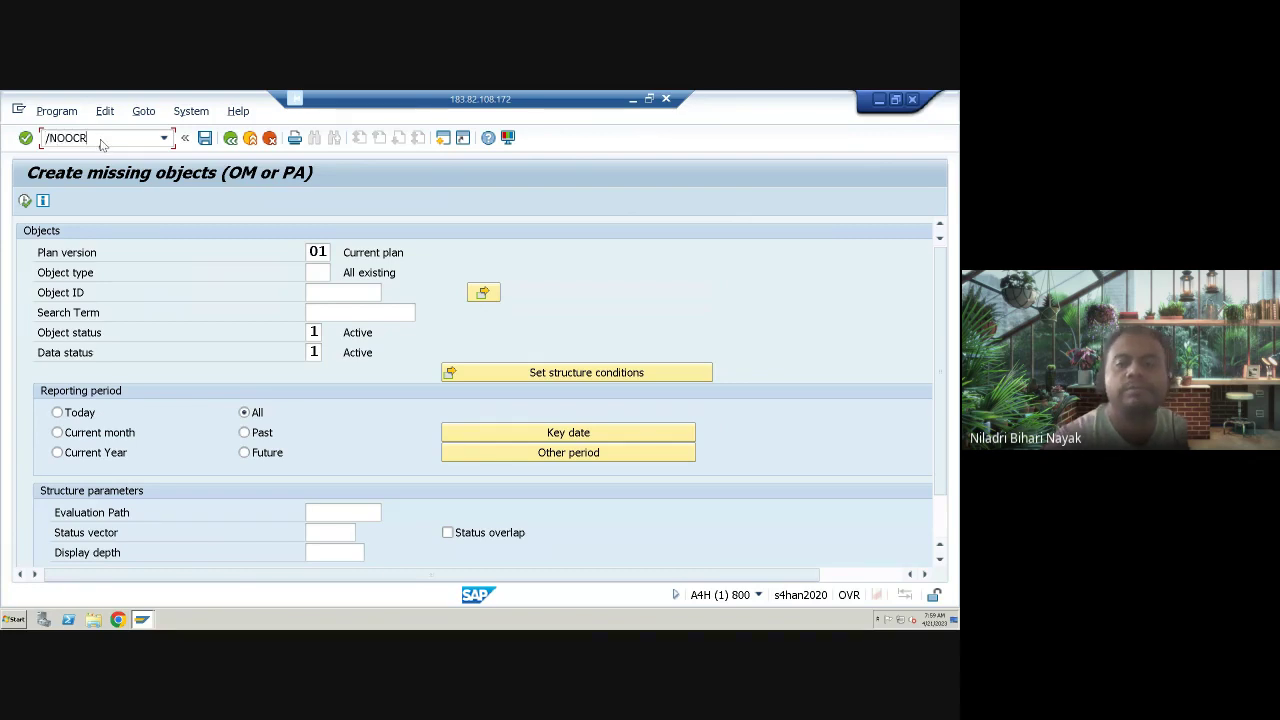
key("Return")
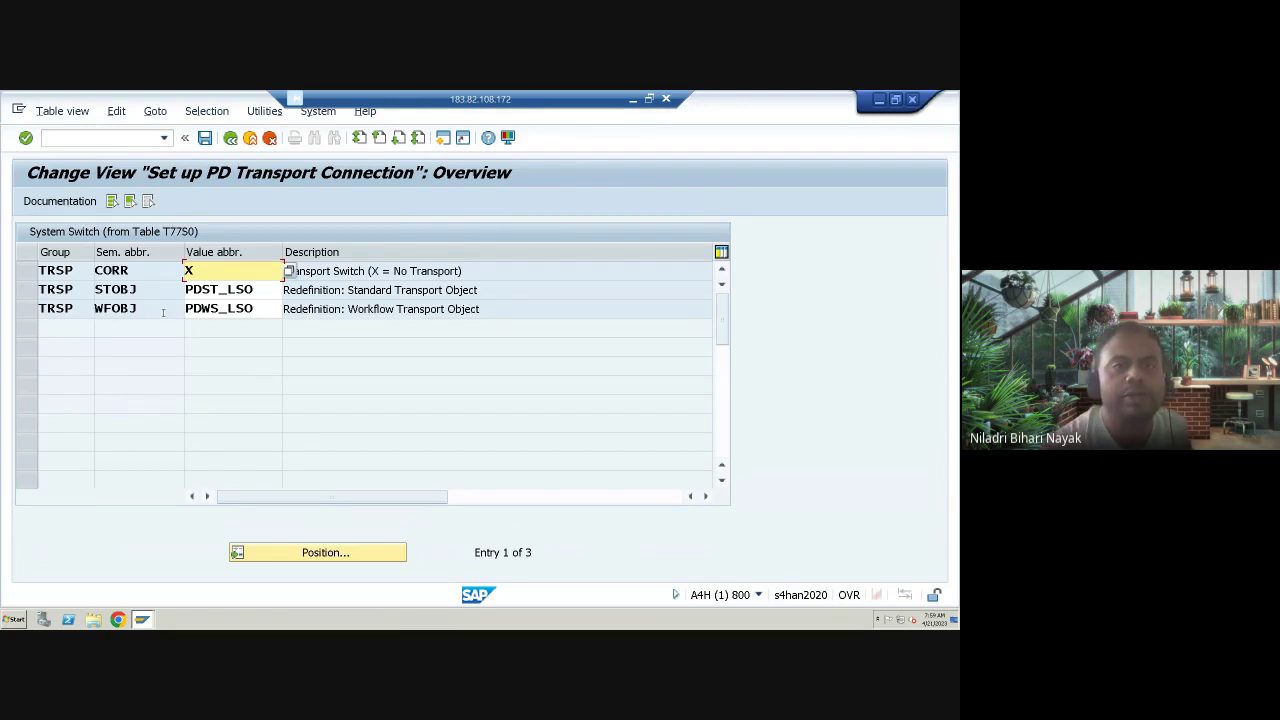
left_click(319, 312)
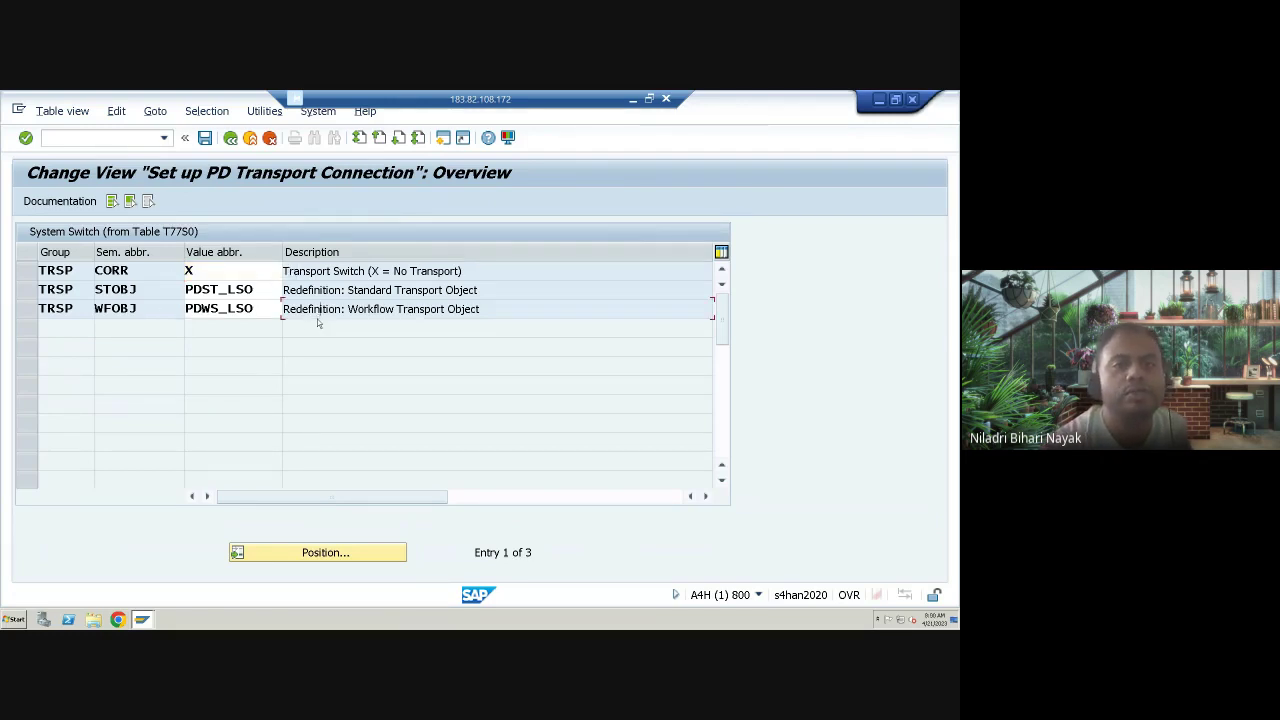
left_click(222, 271)
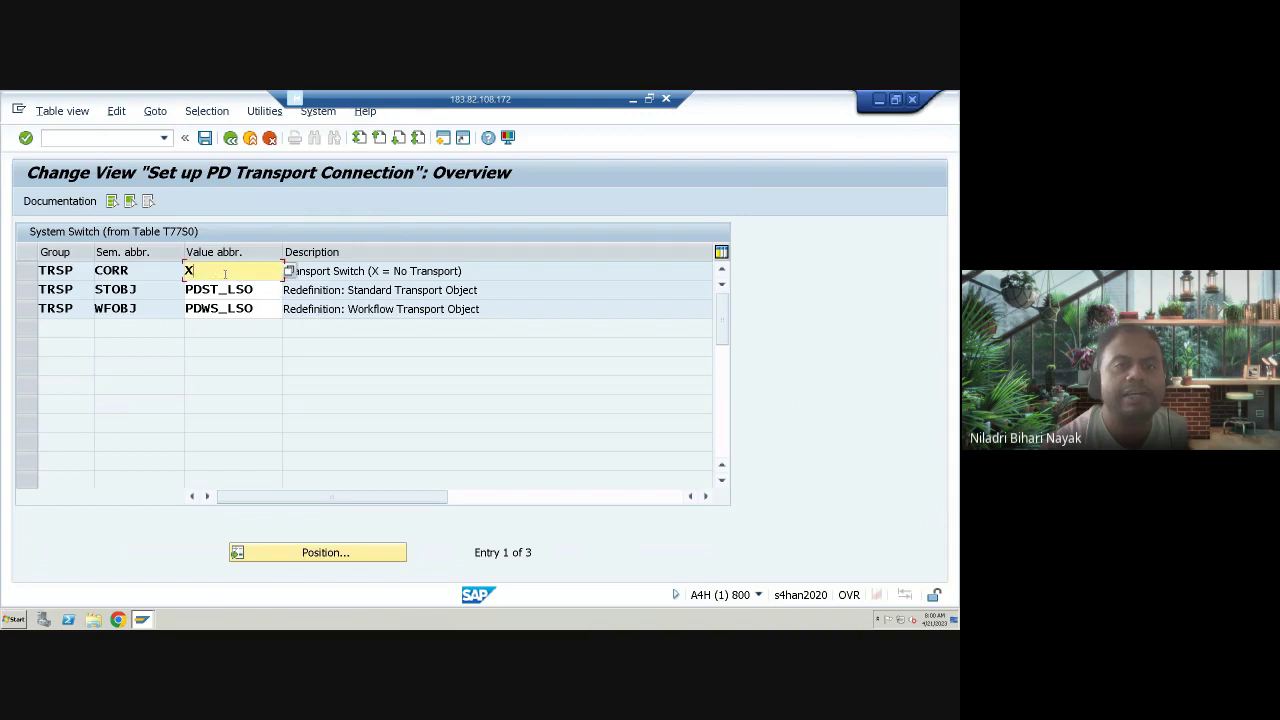
left_click(449, 271)
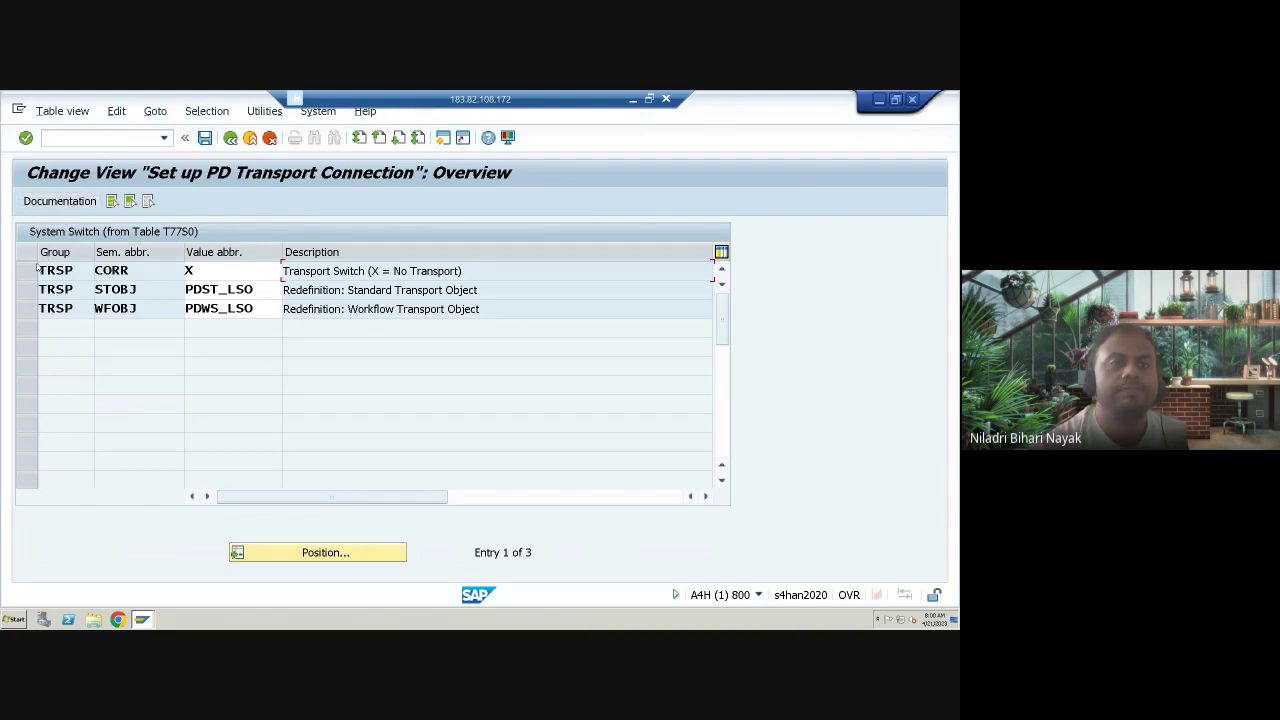
left_click(230, 138)
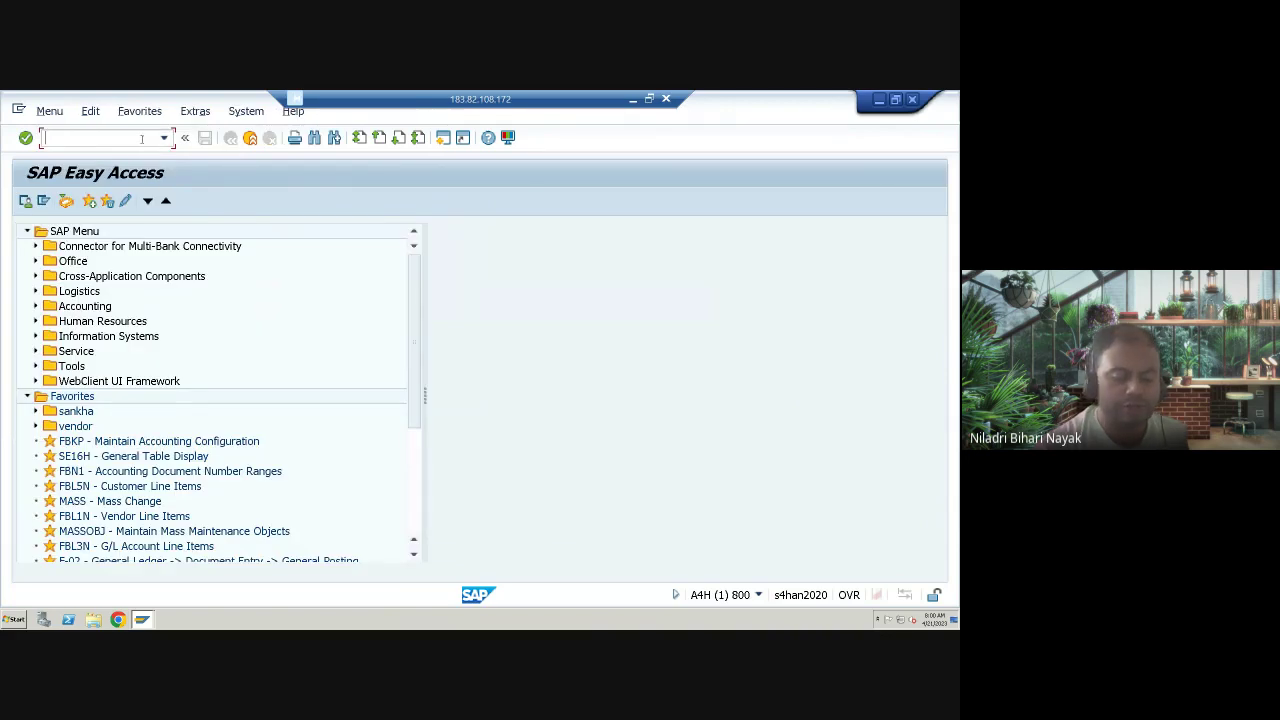
Go to the Legacy Data Transfer program with transaction OODT and look over its selection fields and program documentation.
type("OODT")
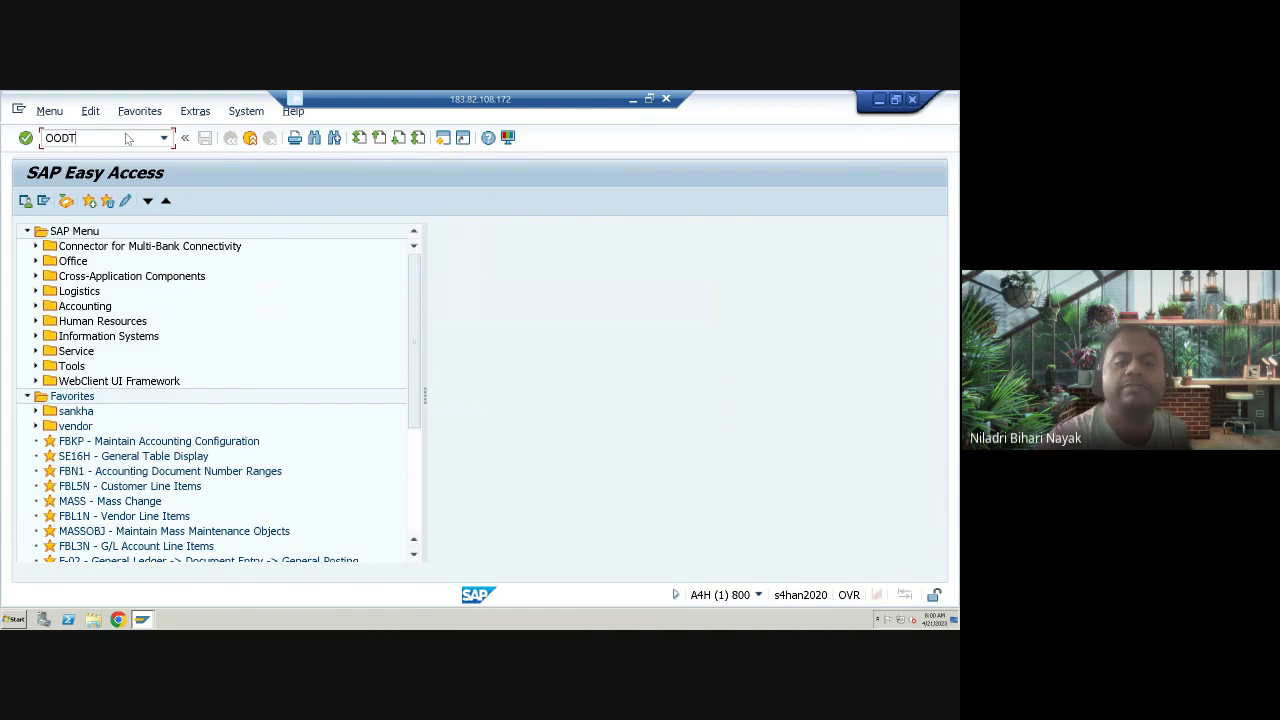
key("Return")
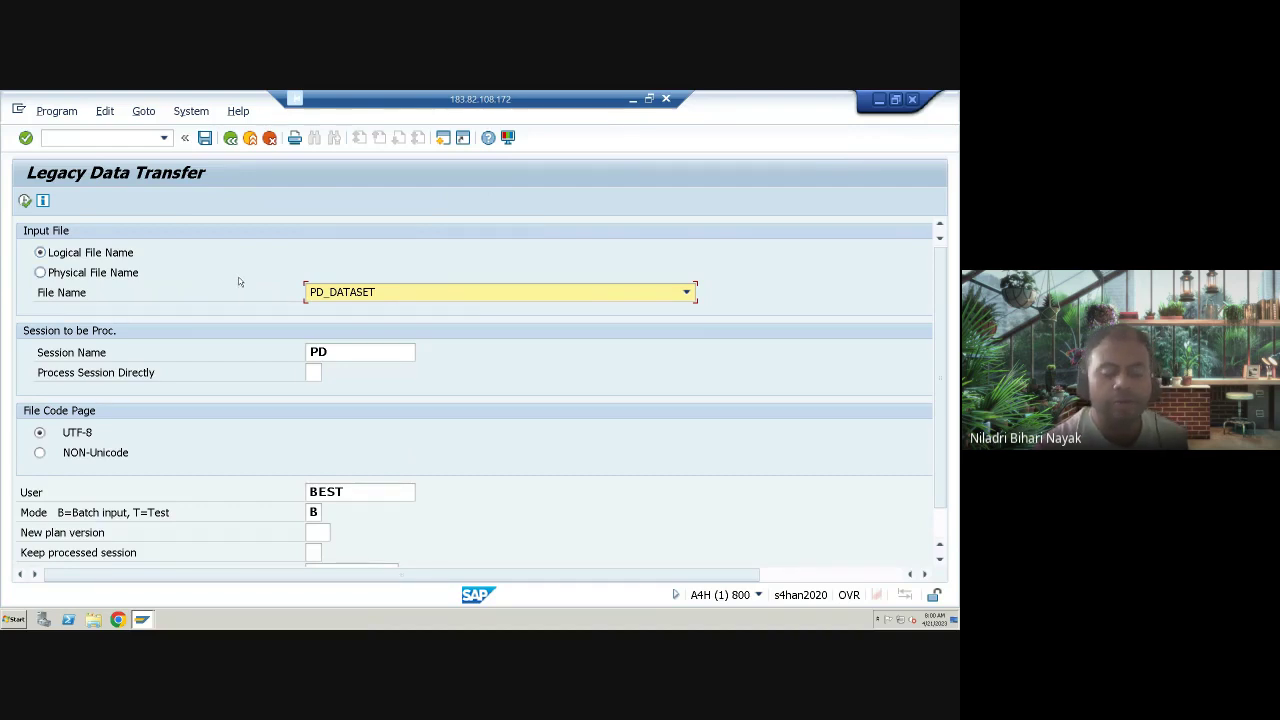
scroll(277, 394, "down", 1)
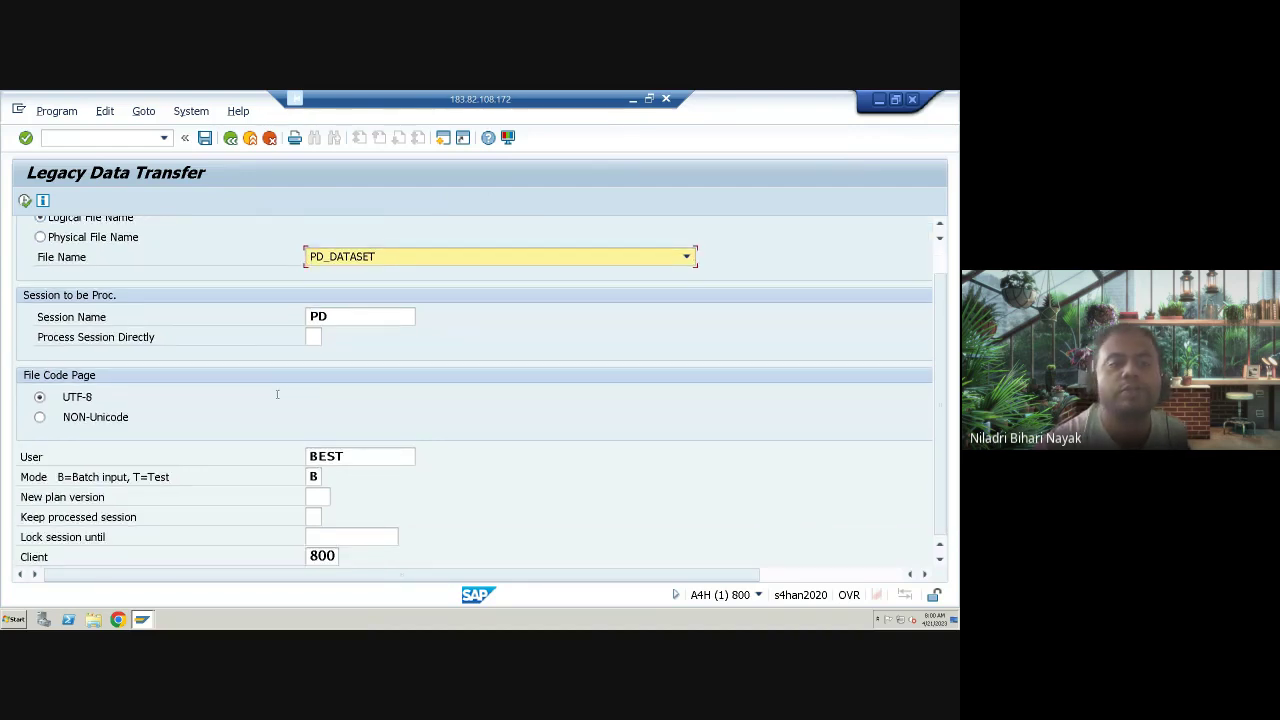
scroll(275, 395, "up", 1)
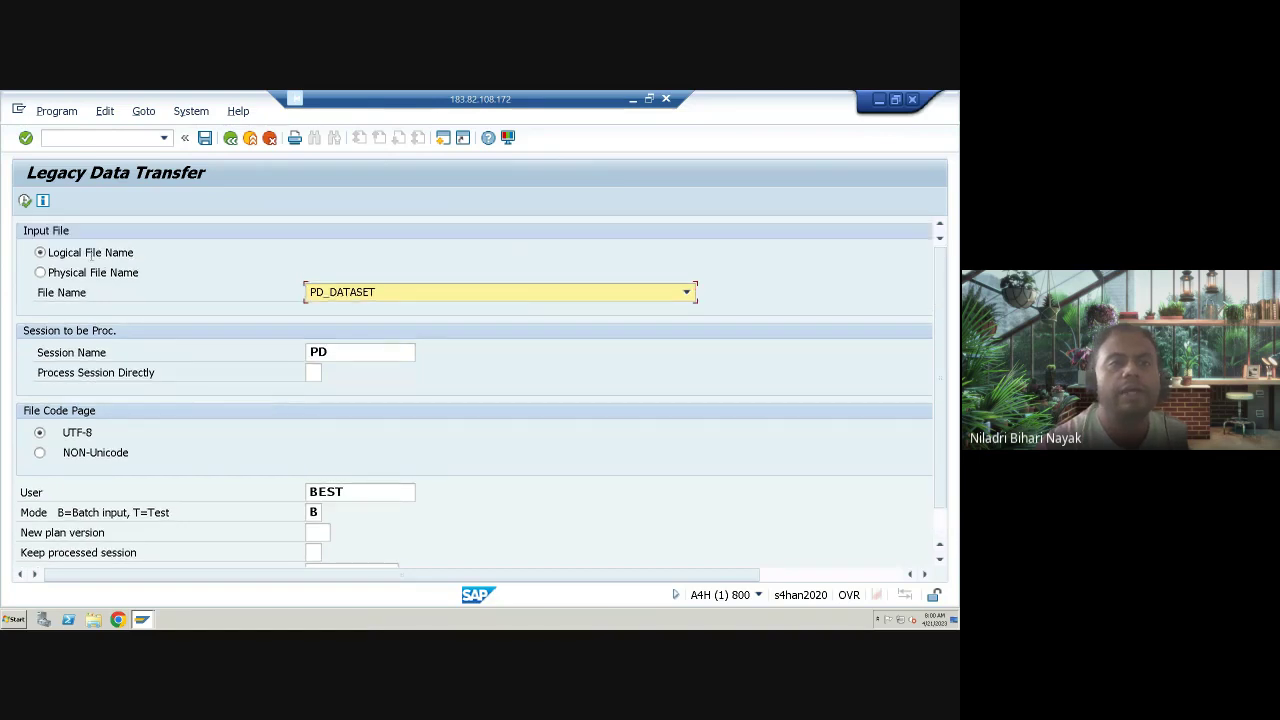
left_click(43, 201)
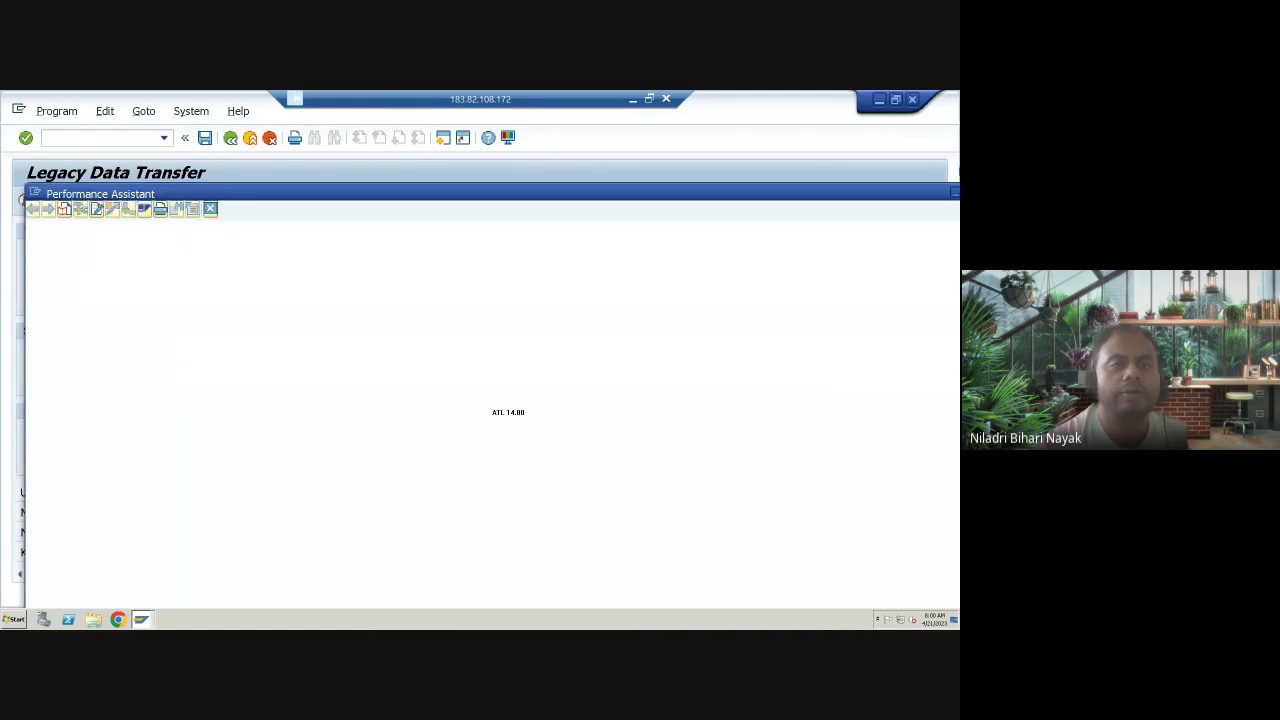
double_click(928, 192)
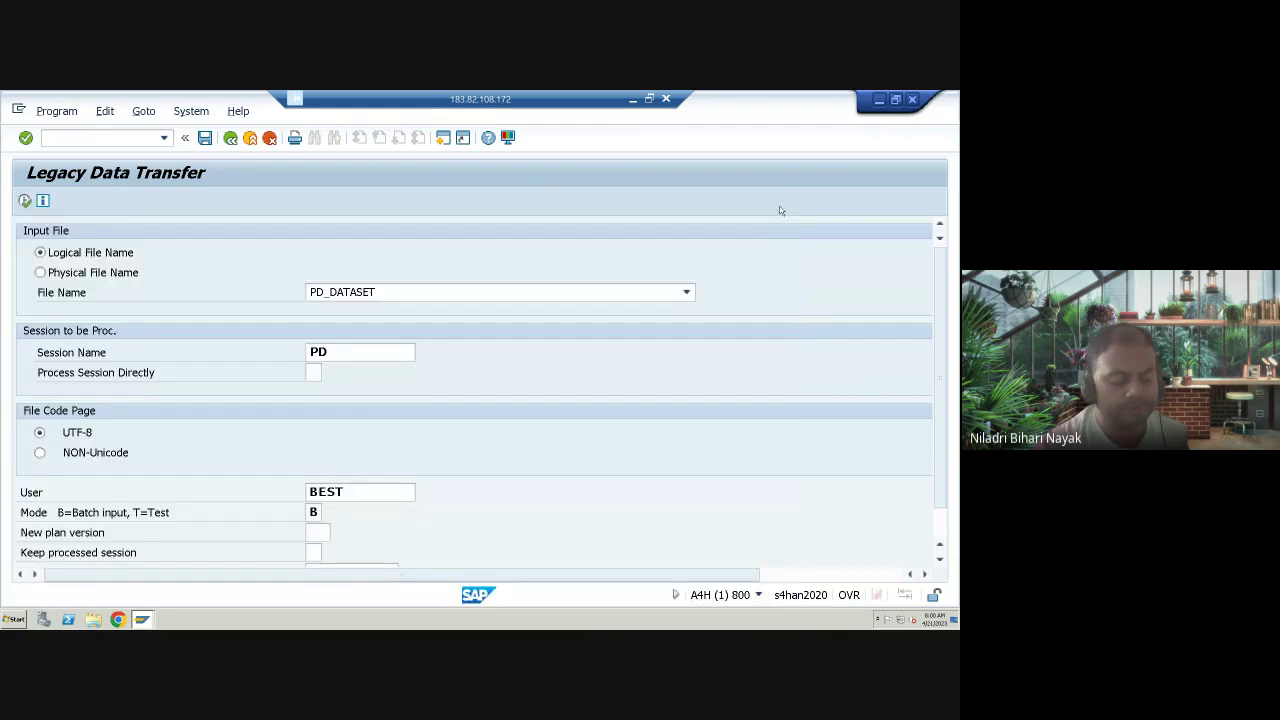
Go to Transport Personnel Planning Data Records to Sequential File with /NOOMV and examine its reporting period, structure parameters and file settings.
left_click(68, 140)
type("/")
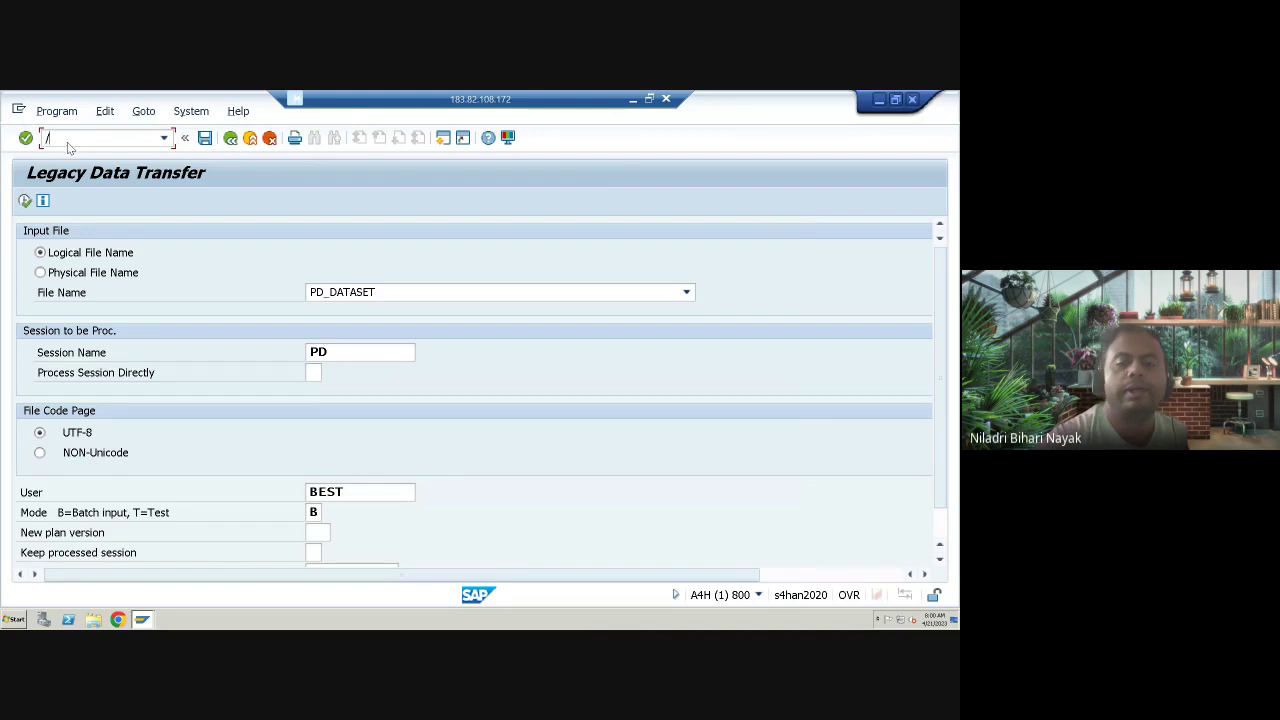
type("NOOMV")
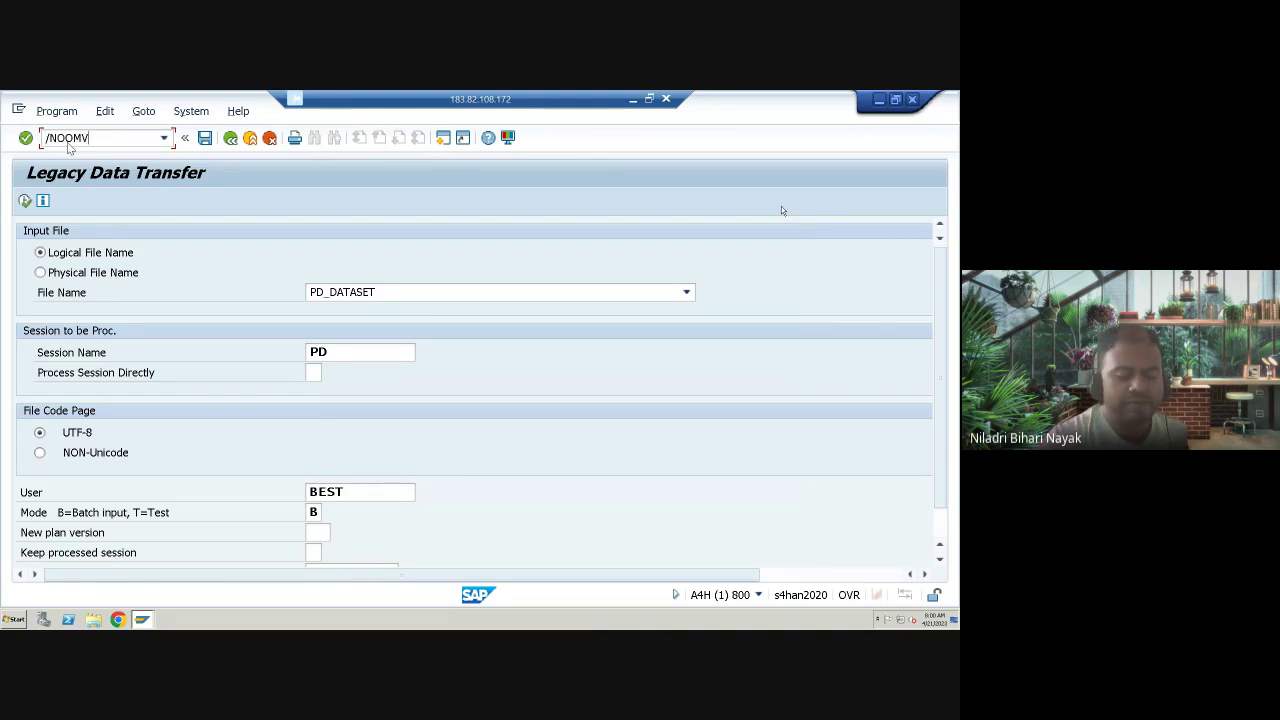
key("Return")
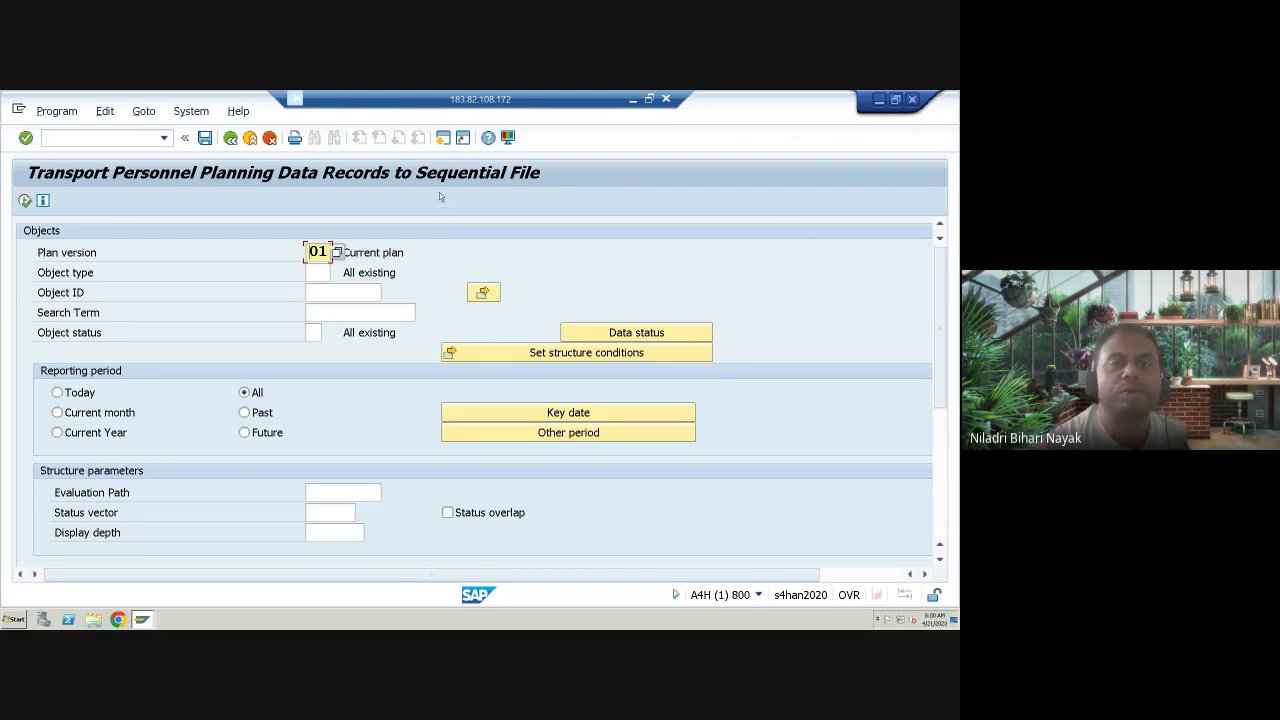
scroll(235, 460, "down", 5)
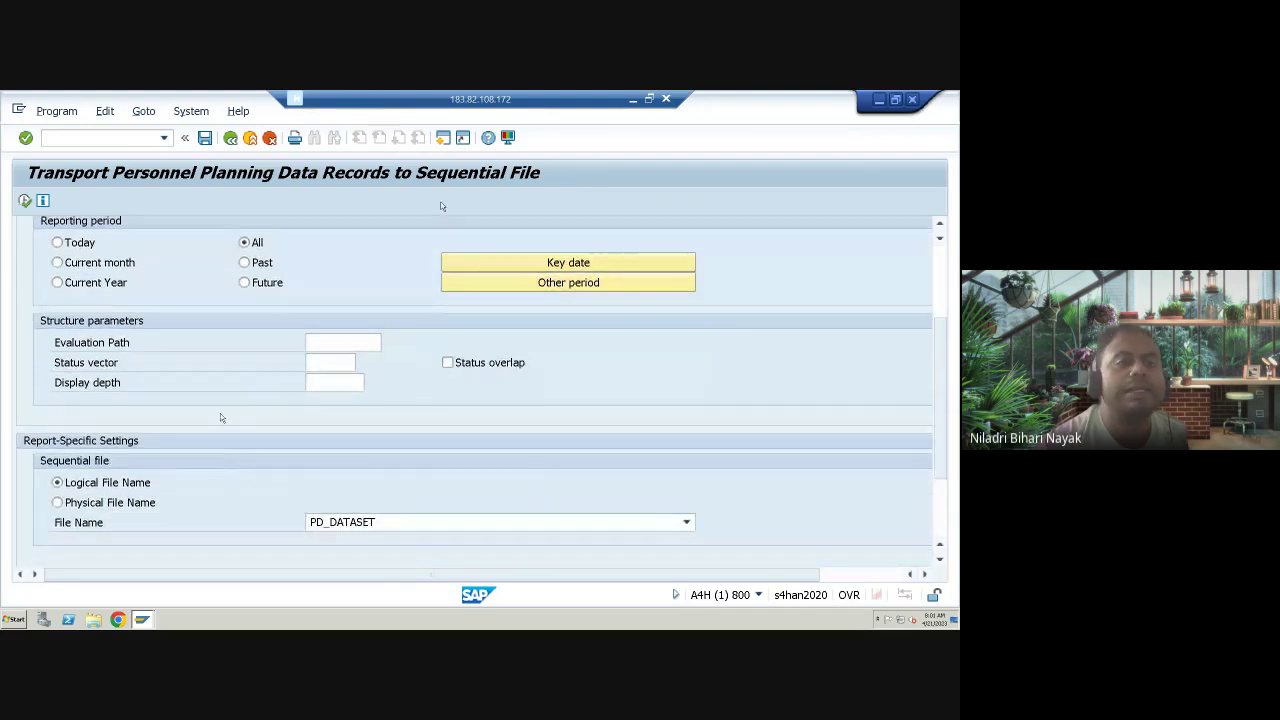
left_click(329, 348)
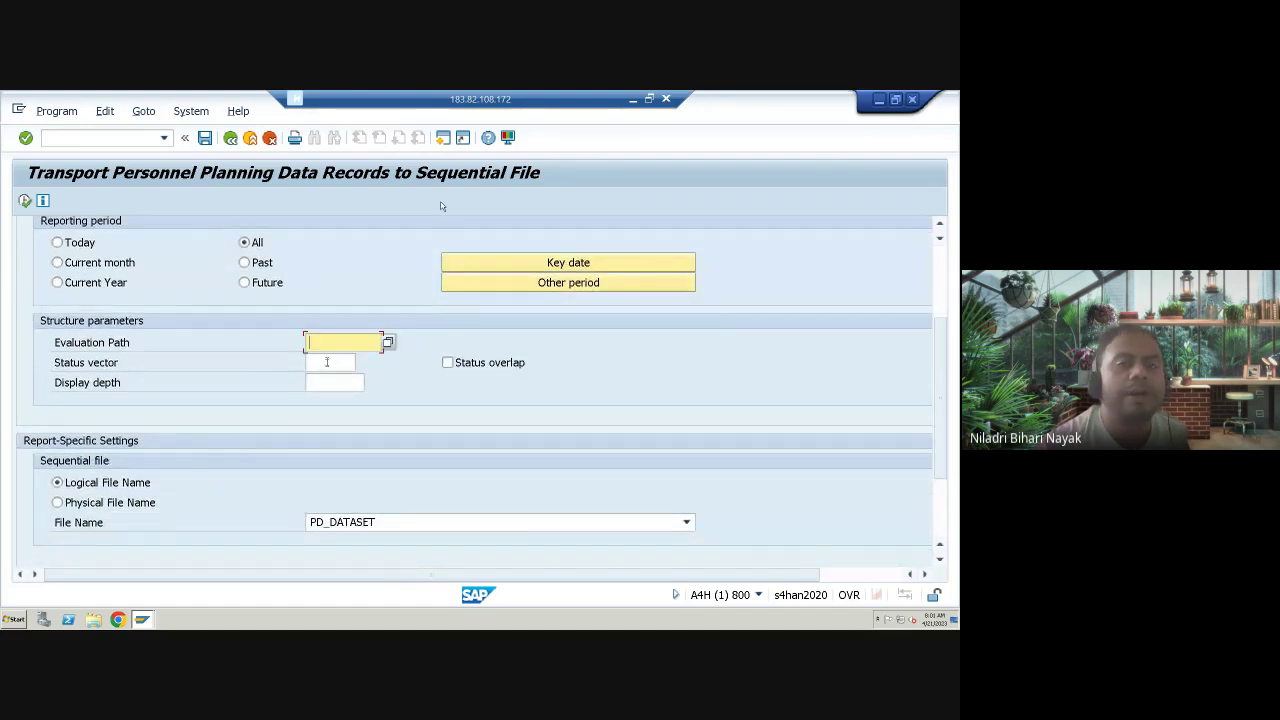
left_click(329, 362)
left_click(326, 384)
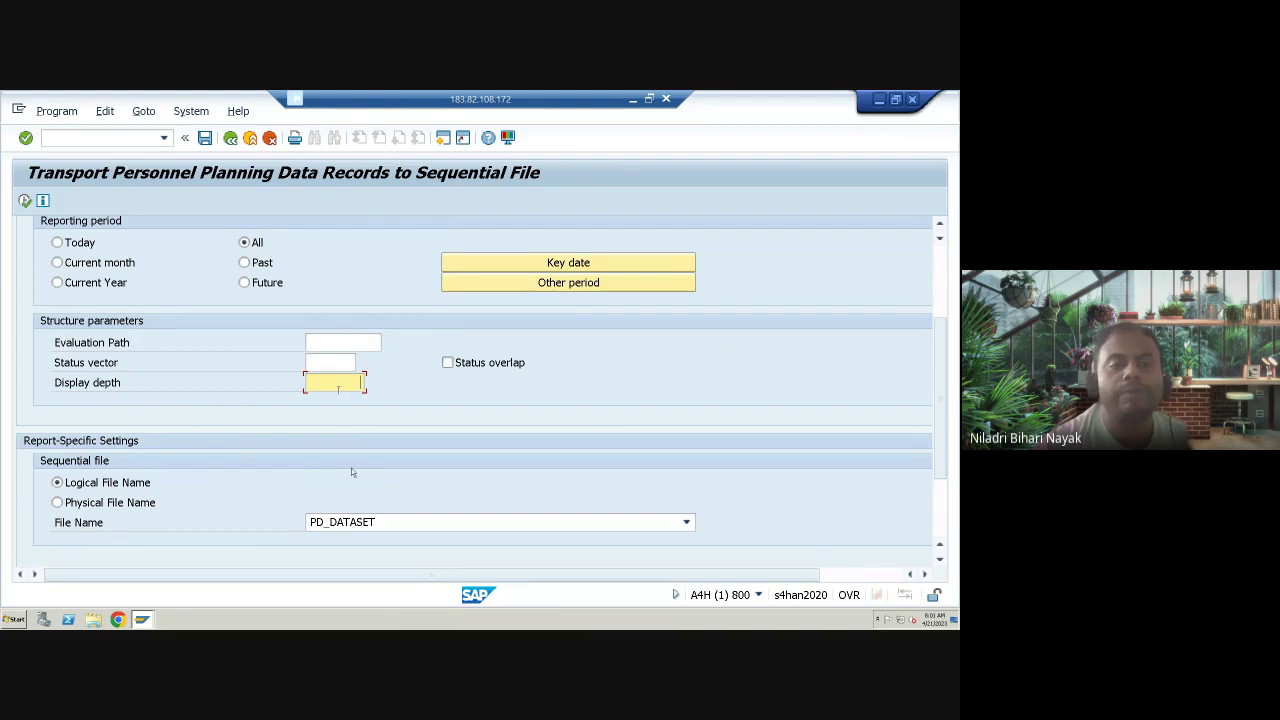
scroll(277, 449, "up", 2)
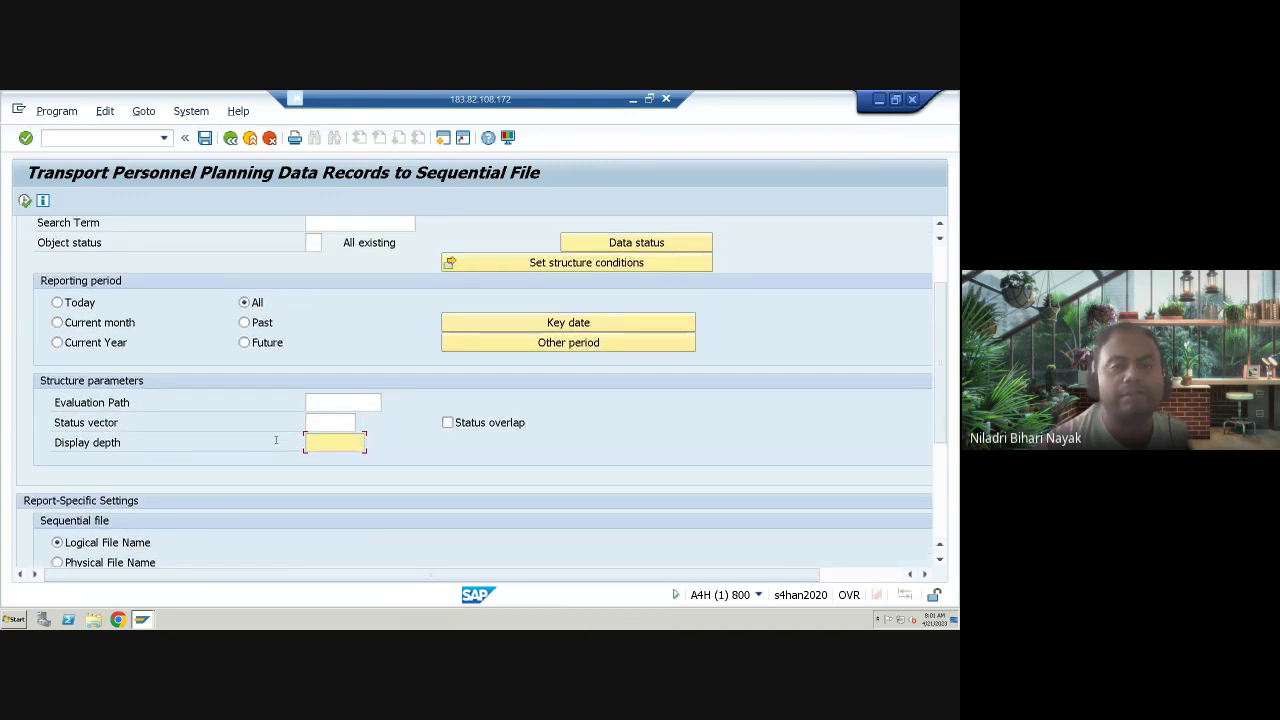
scroll(276, 440, "up", 3)
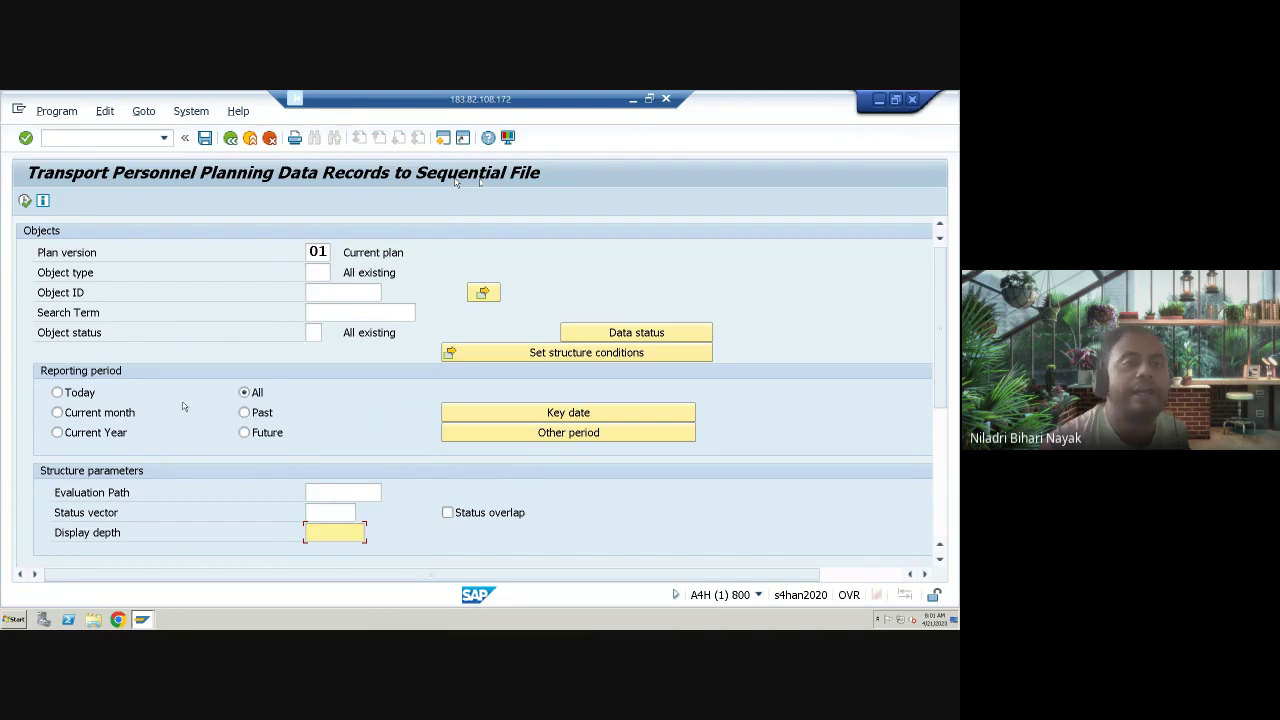
Go to Display and Edit Sequential PD Dataset with /NOOMW, try to run it for PD_DATASET from the application server, and leave it.
left_click(84, 140)
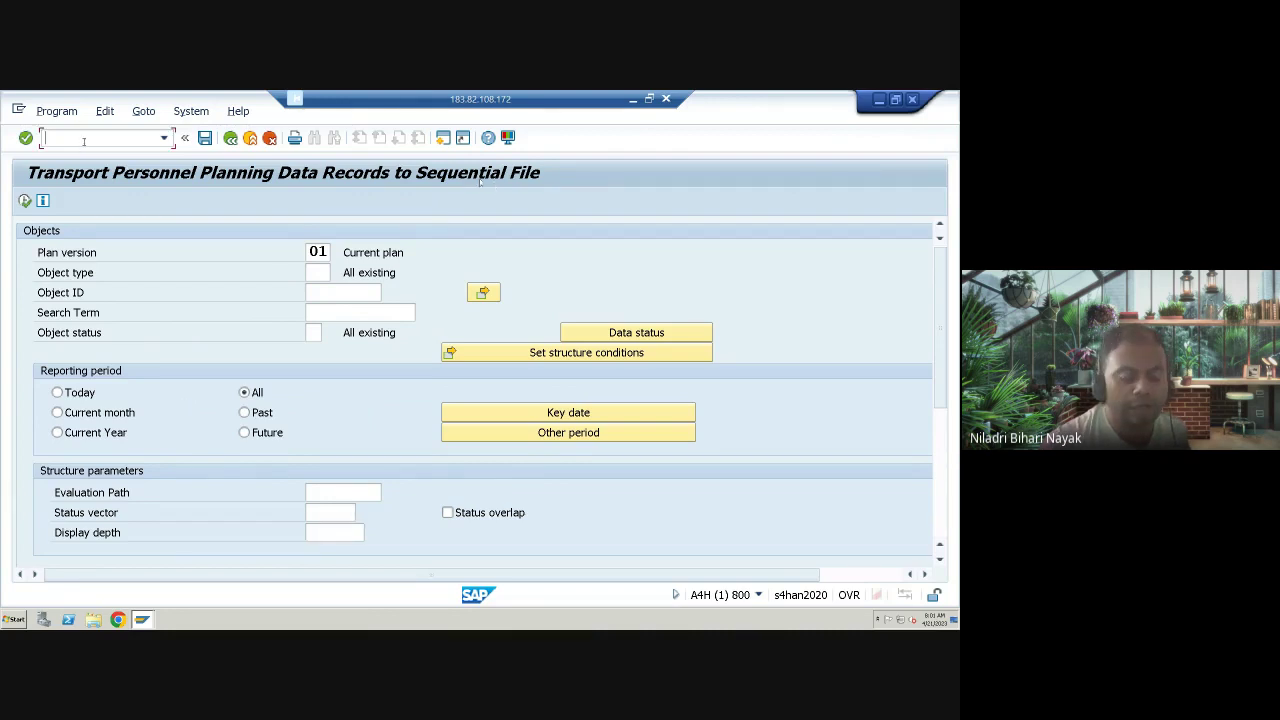
type("/")
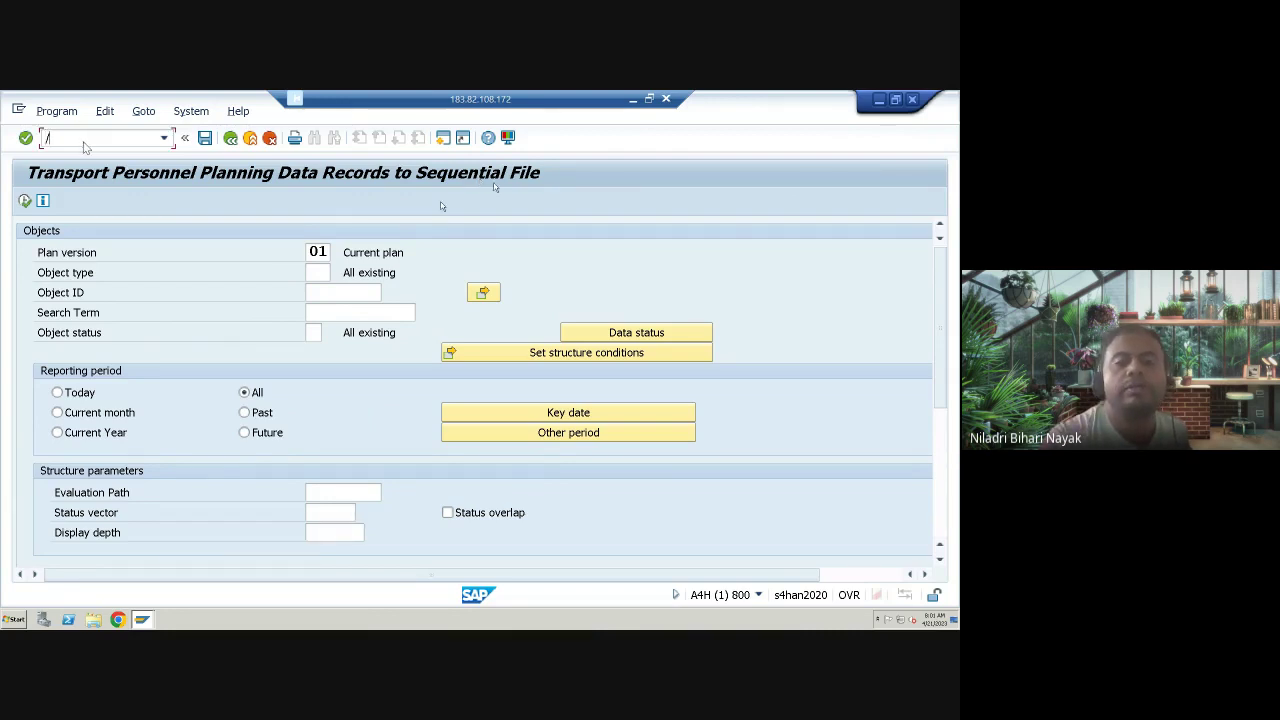
type("NOOMW")
key("Return")
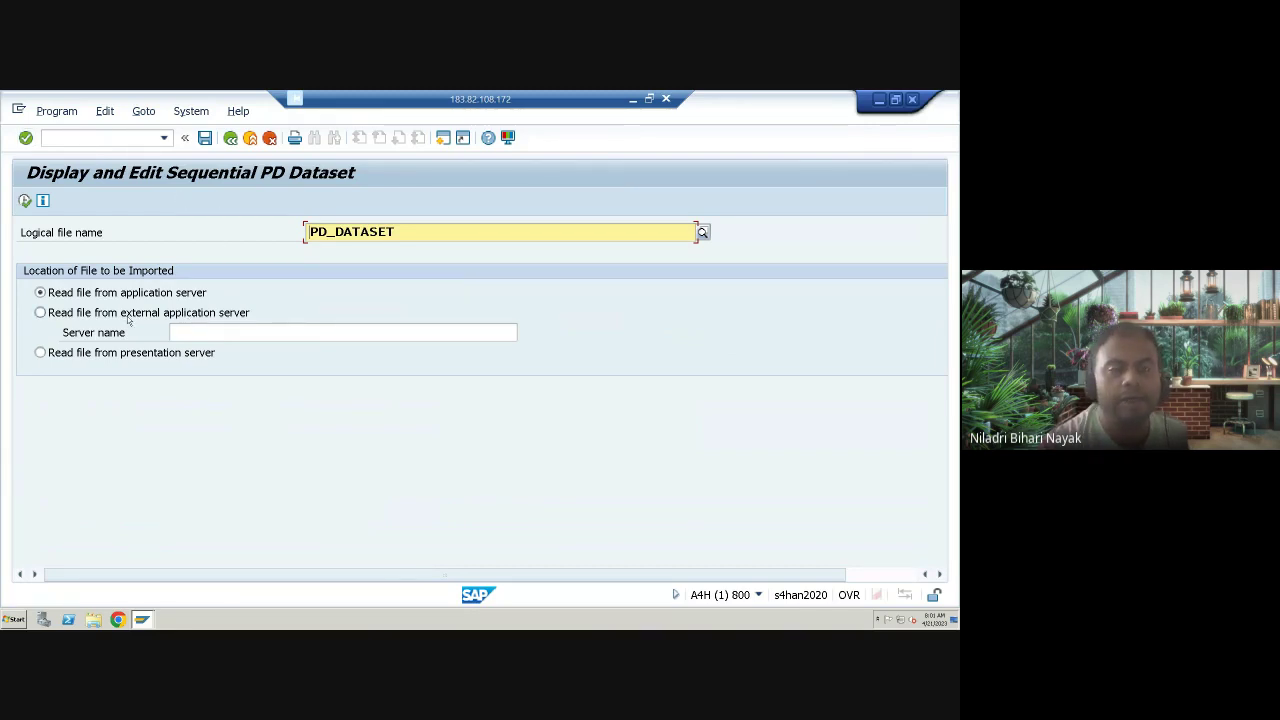
left_click(25, 201)
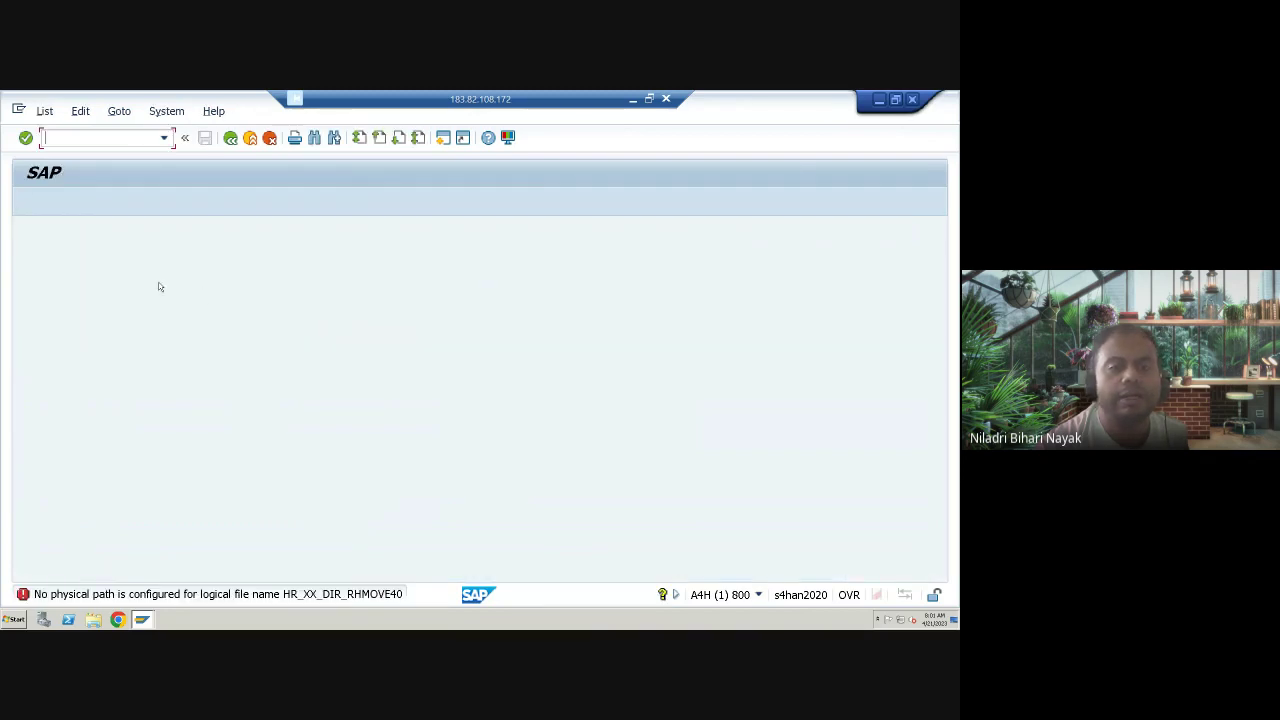
left_click(230, 138)
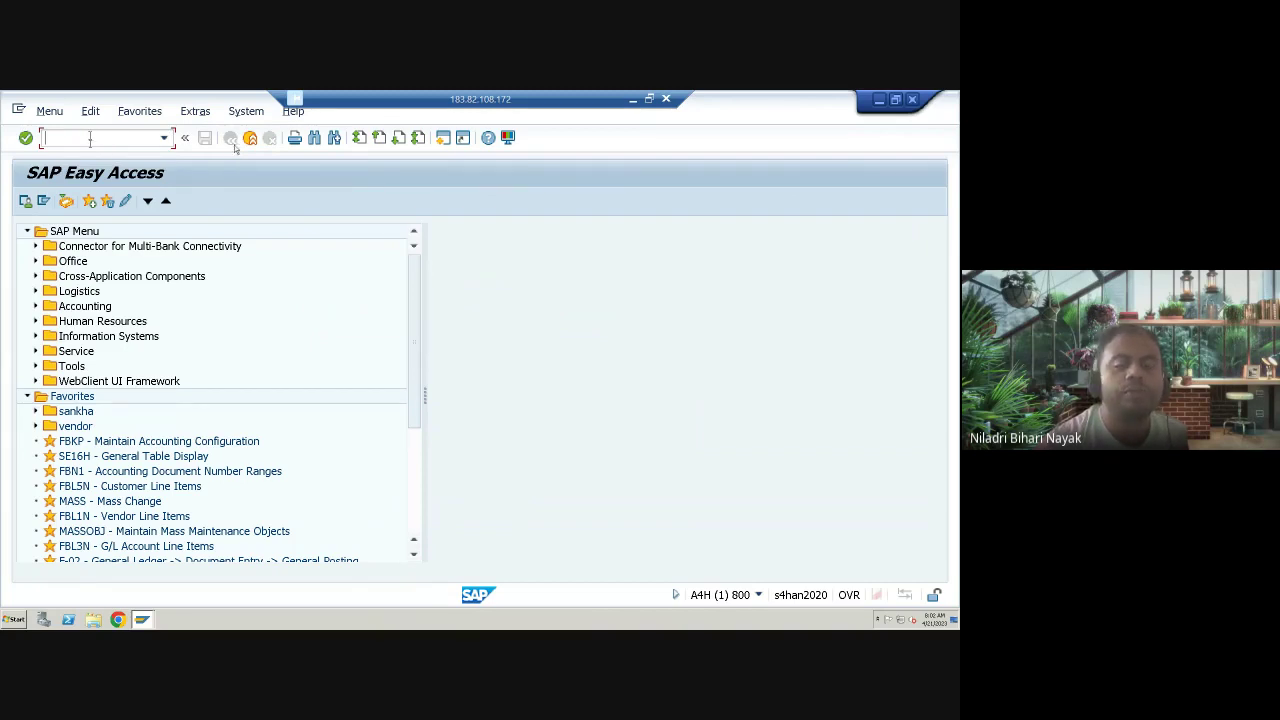
Go to the Transfer org. assignment in batch input folder for infotype 0001 program with transaction OOHQ.
type("OOHQ")
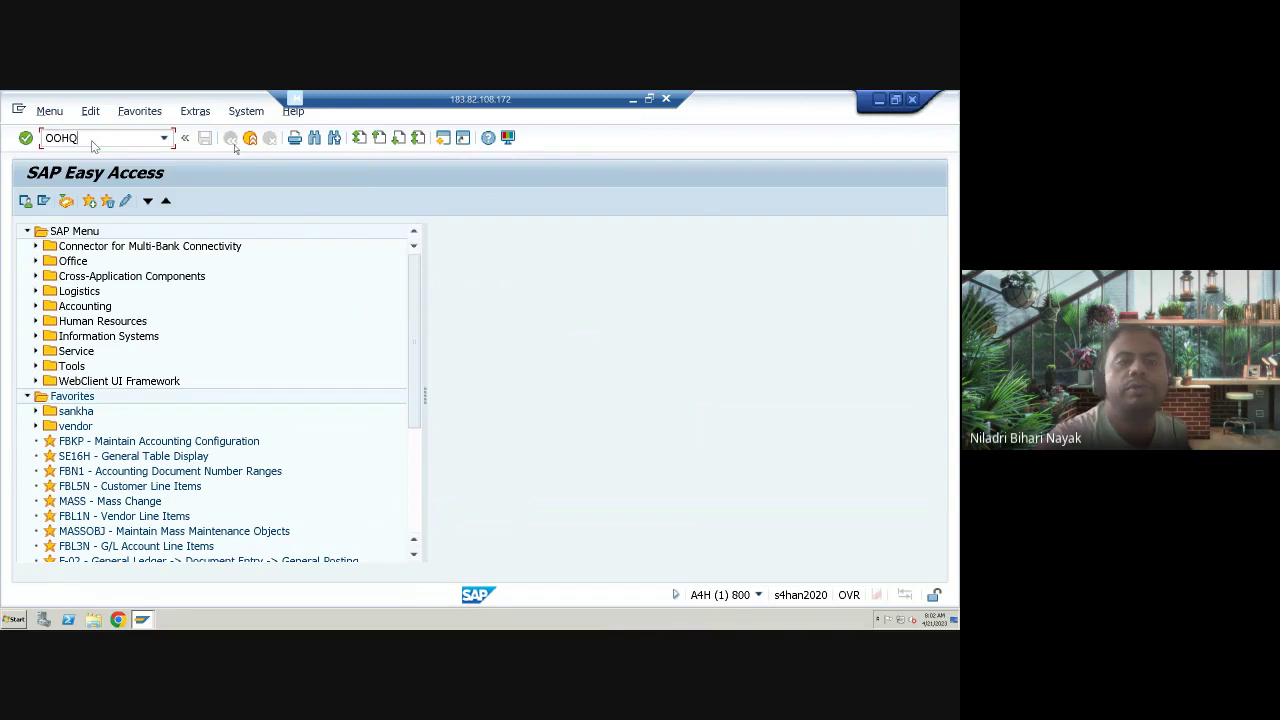
key("Return")
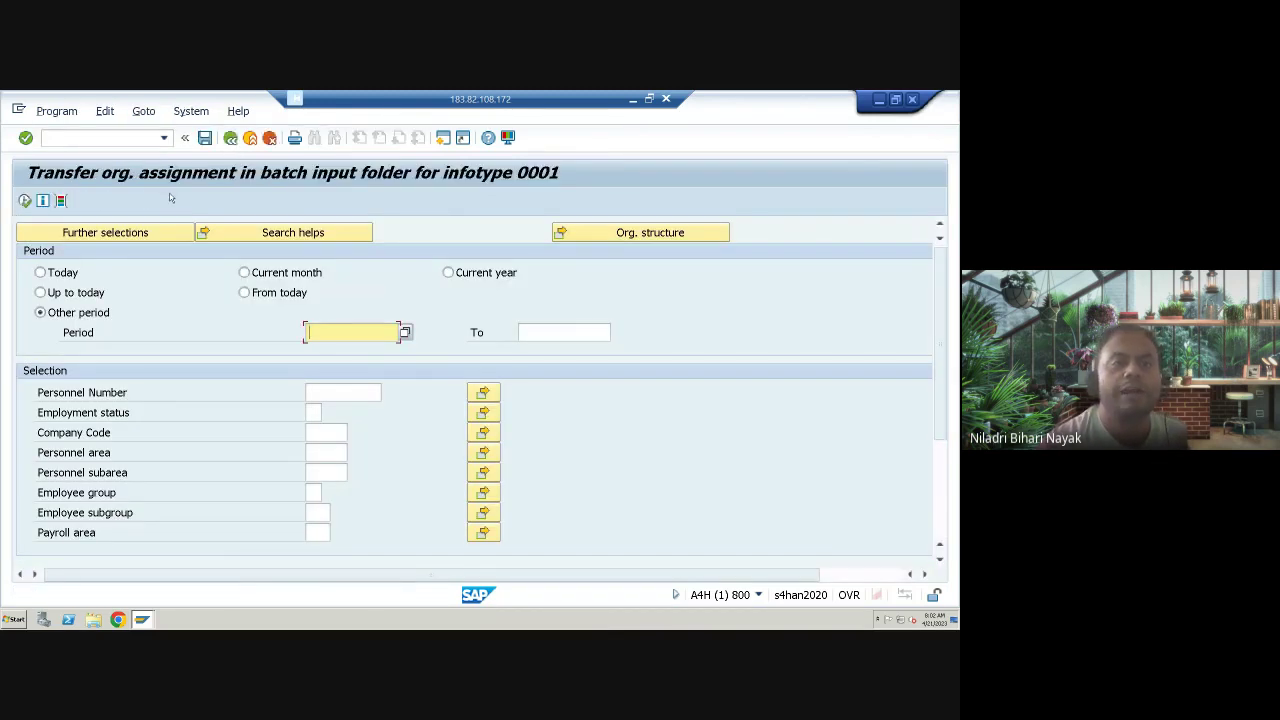
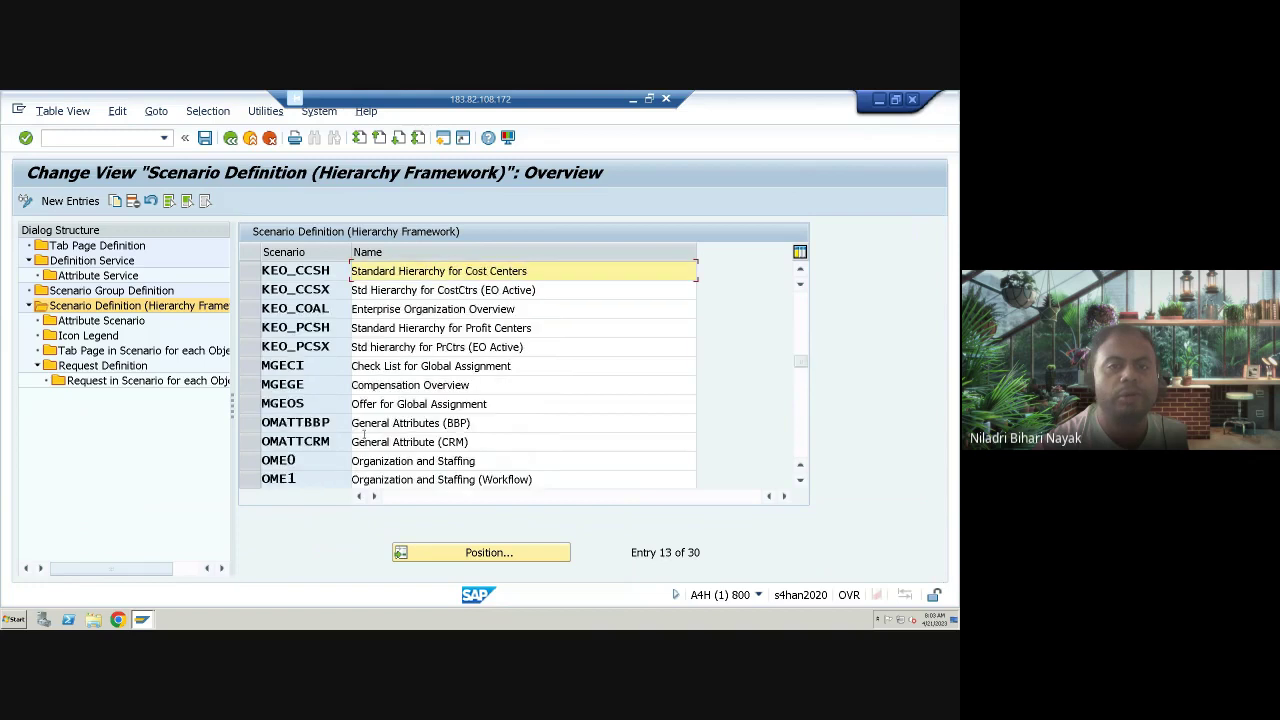
Display the icon legend of the Organization and Staffing scenario OME0 in the Hierarchy Framework.
scroll(364, 433, "up", 3)
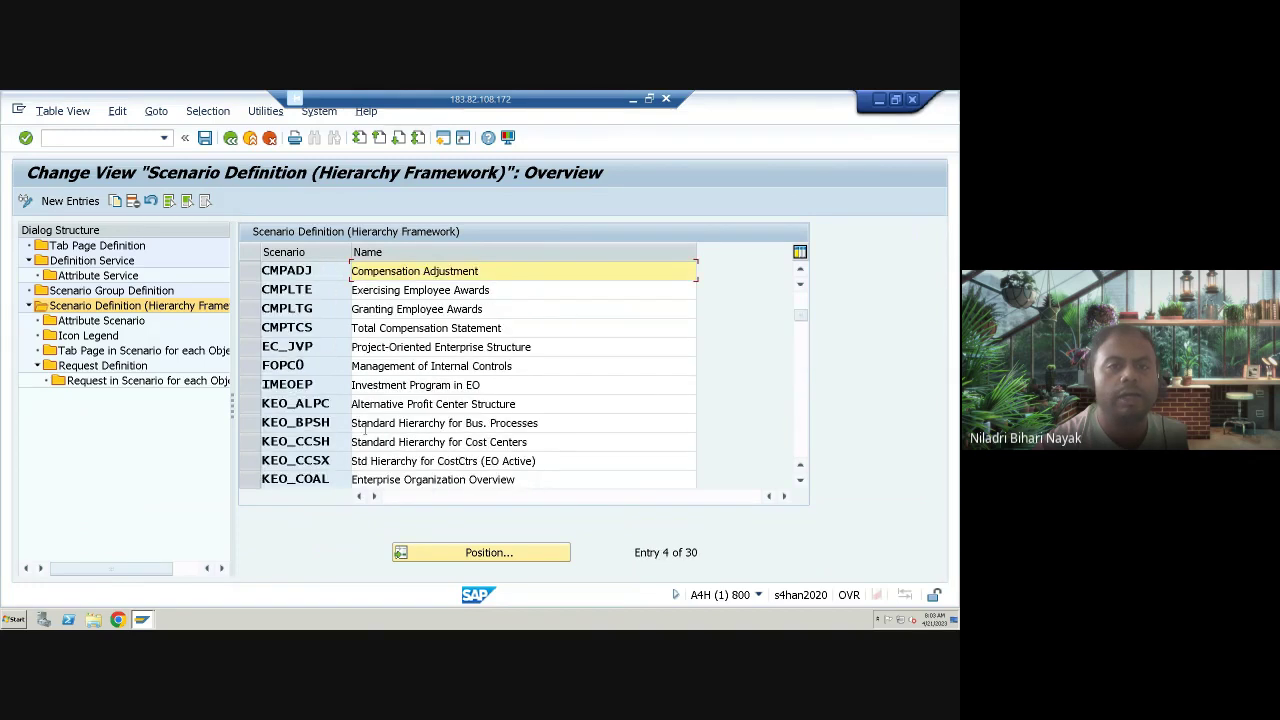
scroll(364, 430, "up", 1)
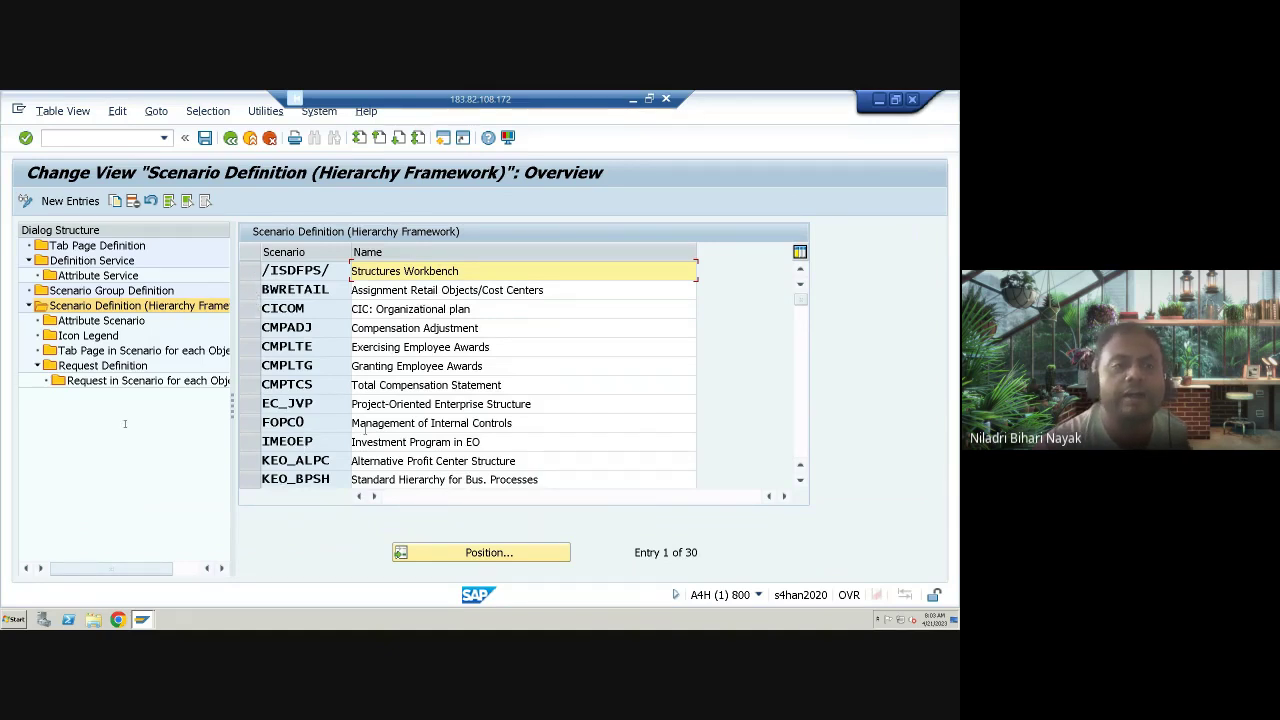
left_click(90, 337)
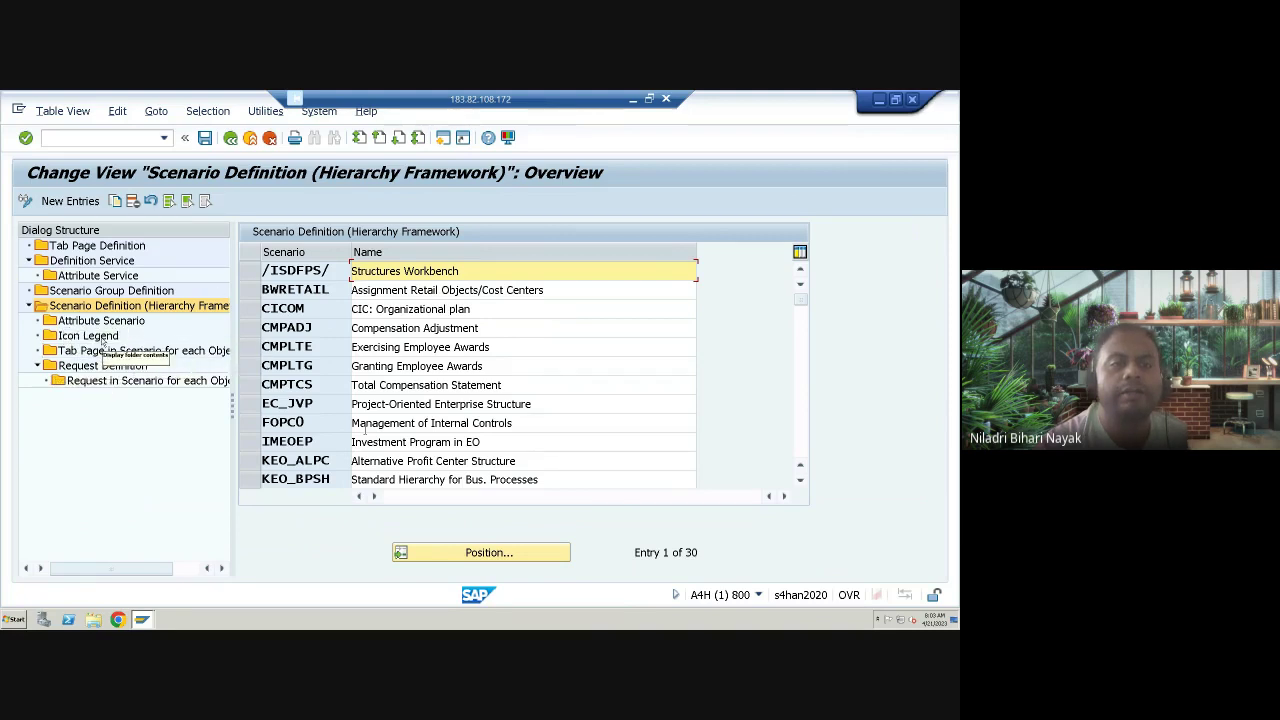
left_click(250, 271)
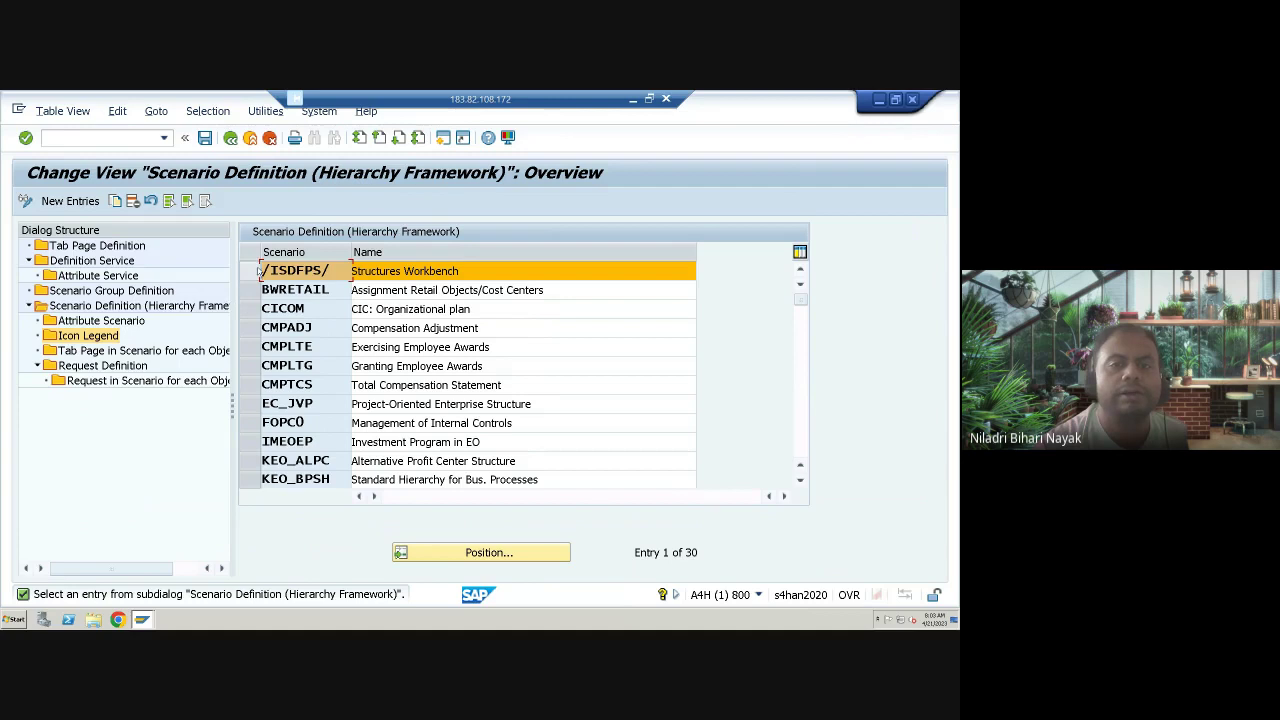
left_click(255, 271)
scroll(267, 441, "down", 4)
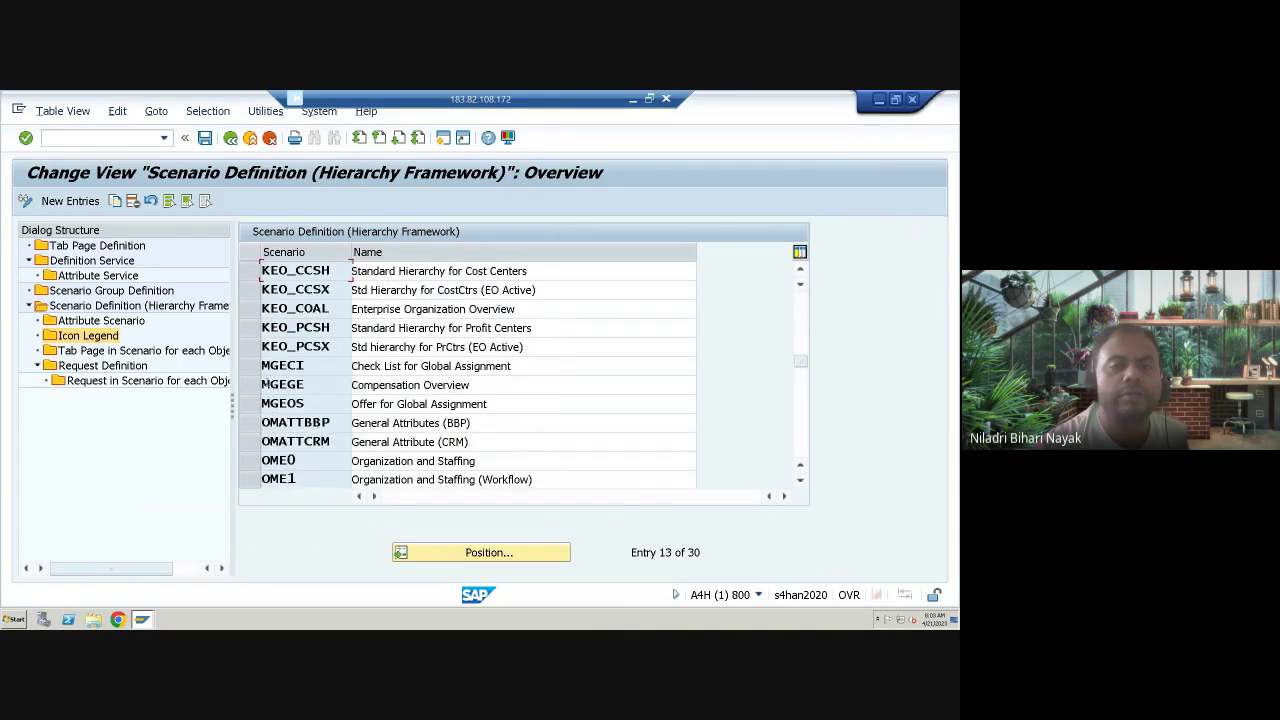
left_click(249, 461)
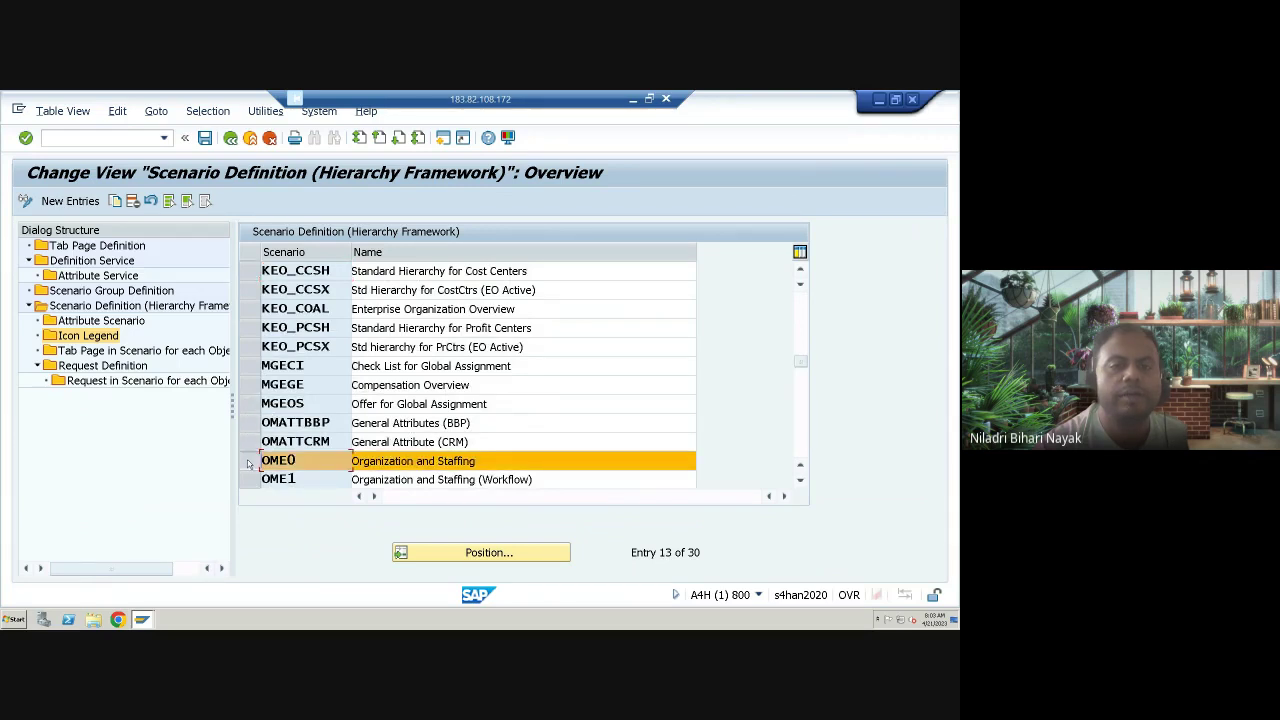
double_click(98, 340)
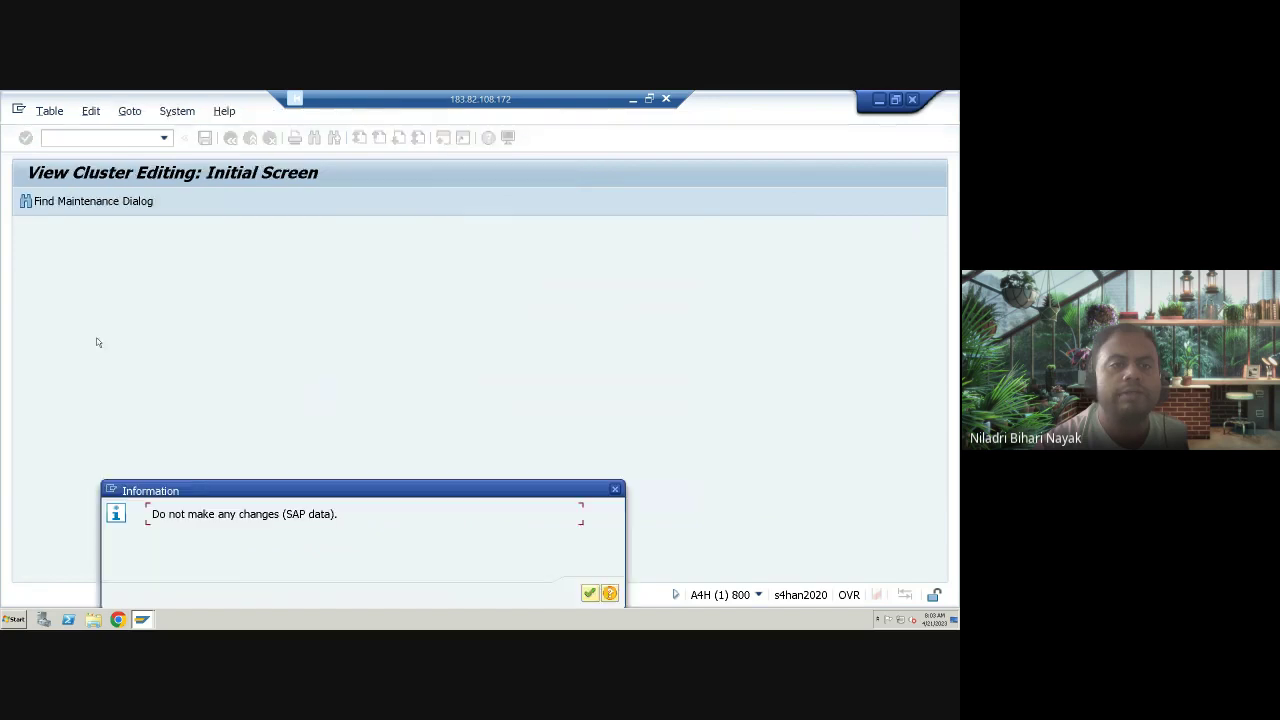
left_click(589, 594)
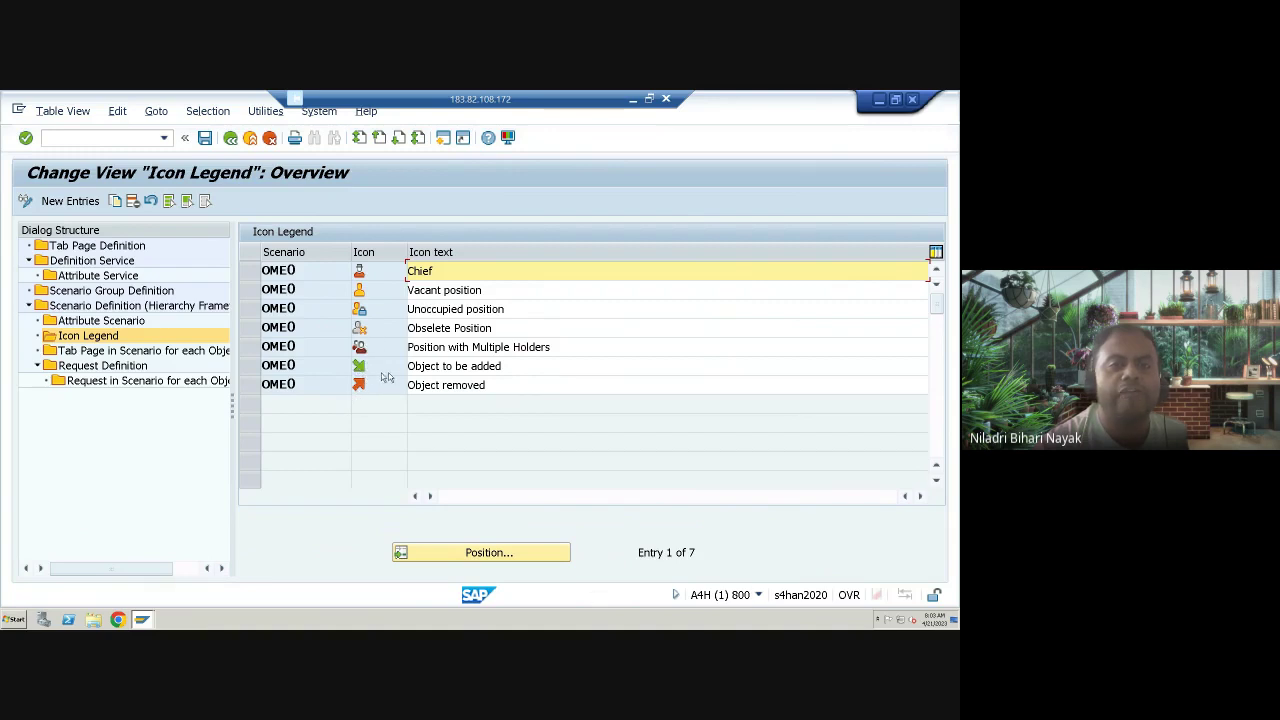
Review the Attribute Scenario details of OME0 and display its Request Definition entries.
double_click(91, 322)
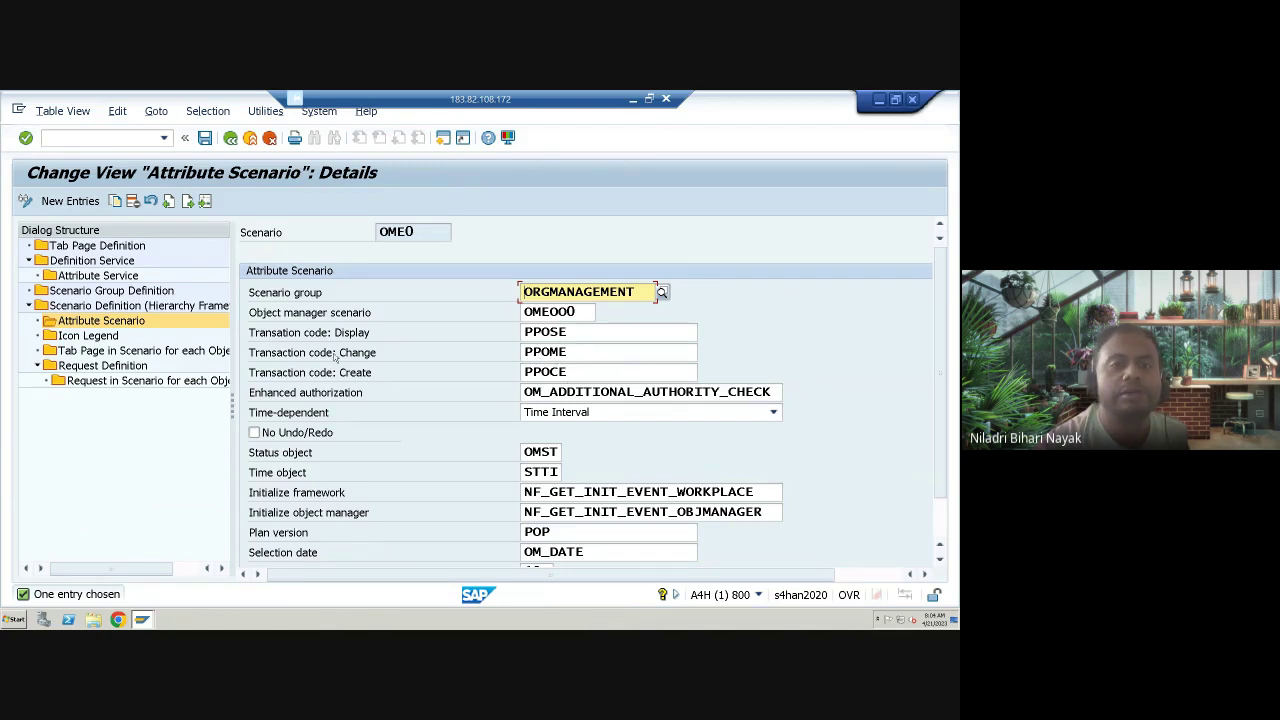
scroll(366, 424, "down", 2)
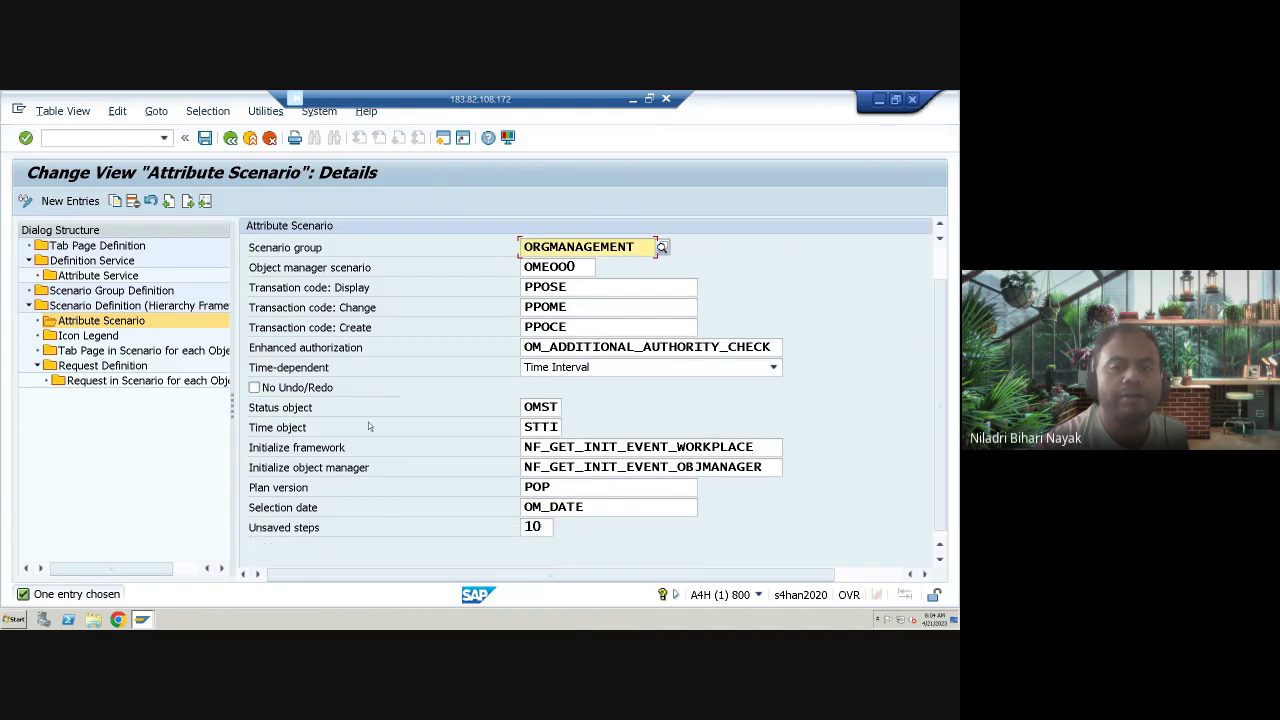
left_click(116, 368)
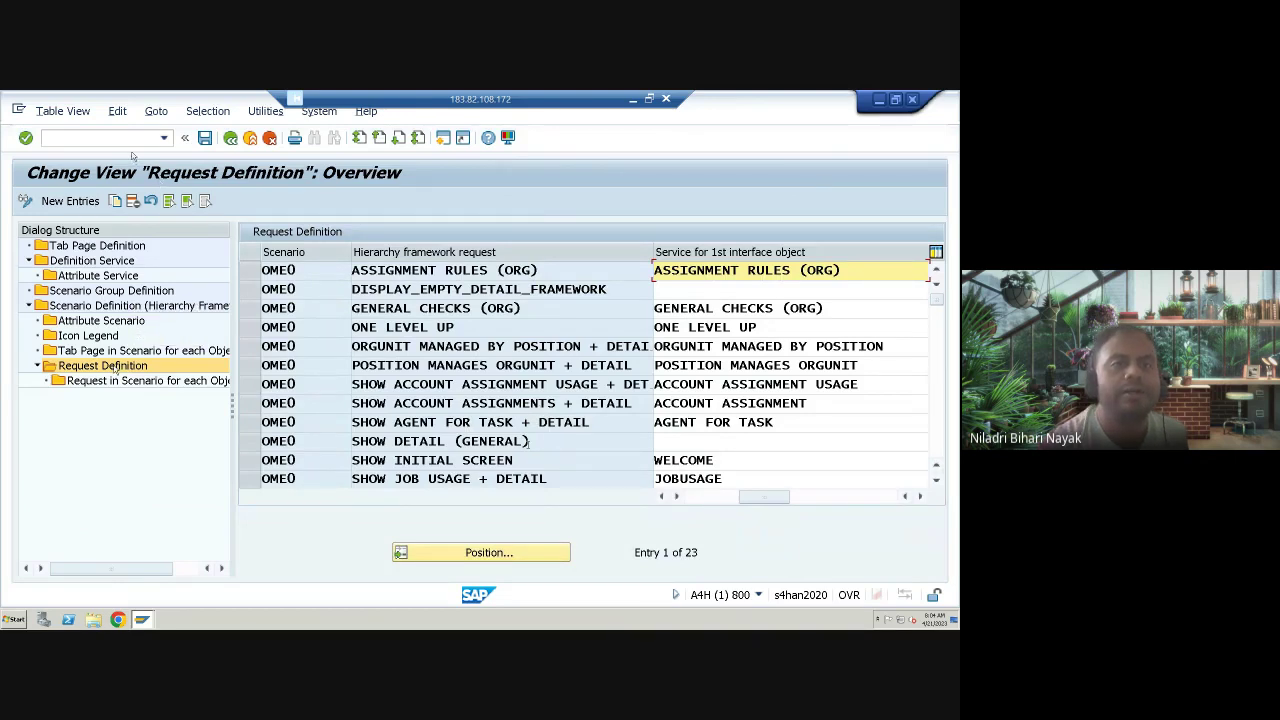
Look through the Definition Service entries and display the Attribute Service details of GENERAL CHECKS (ORG).
double_click(100, 261)
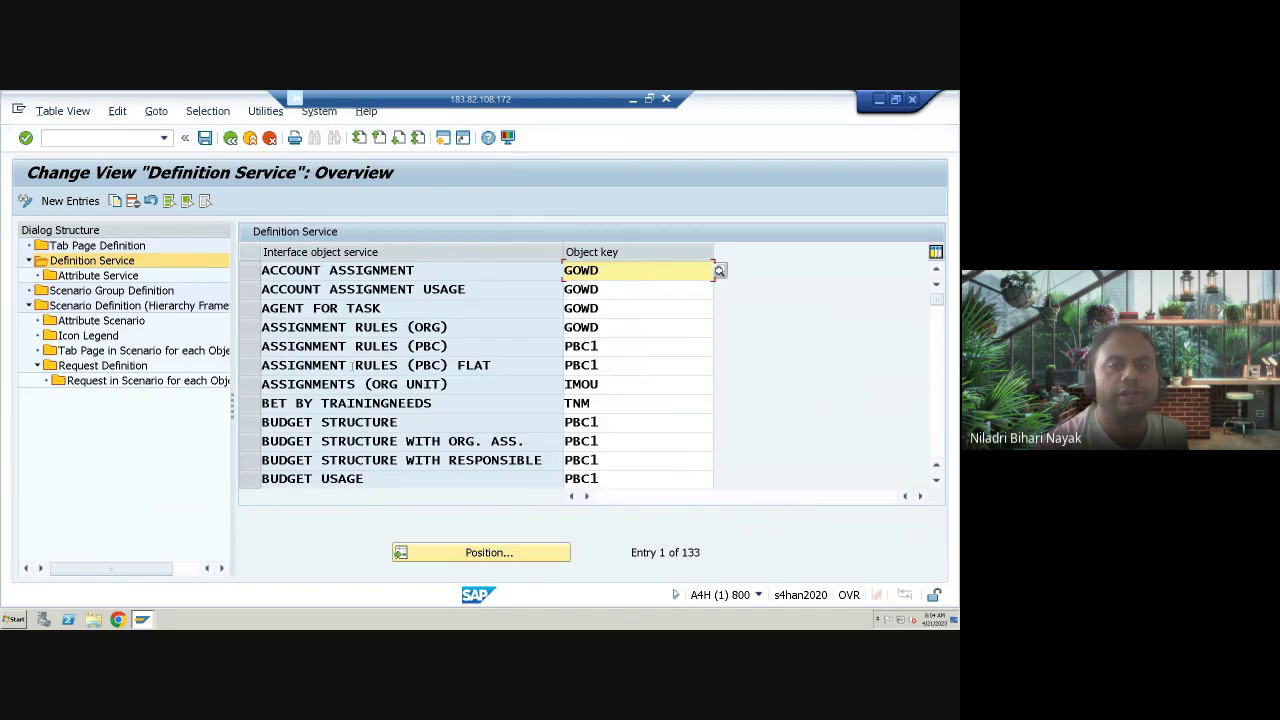
scroll(352, 365, "down", 3)
scroll(349, 365, "down", 14)
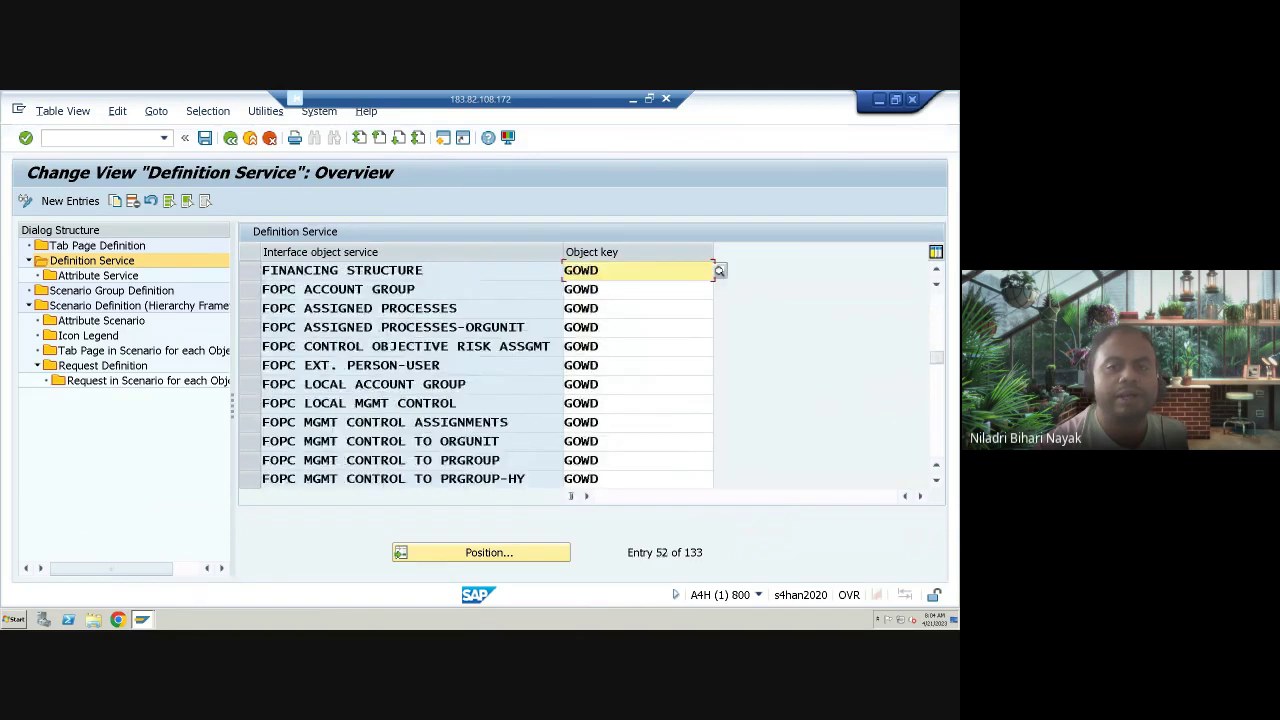
scroll(666, 540, "down", 8)
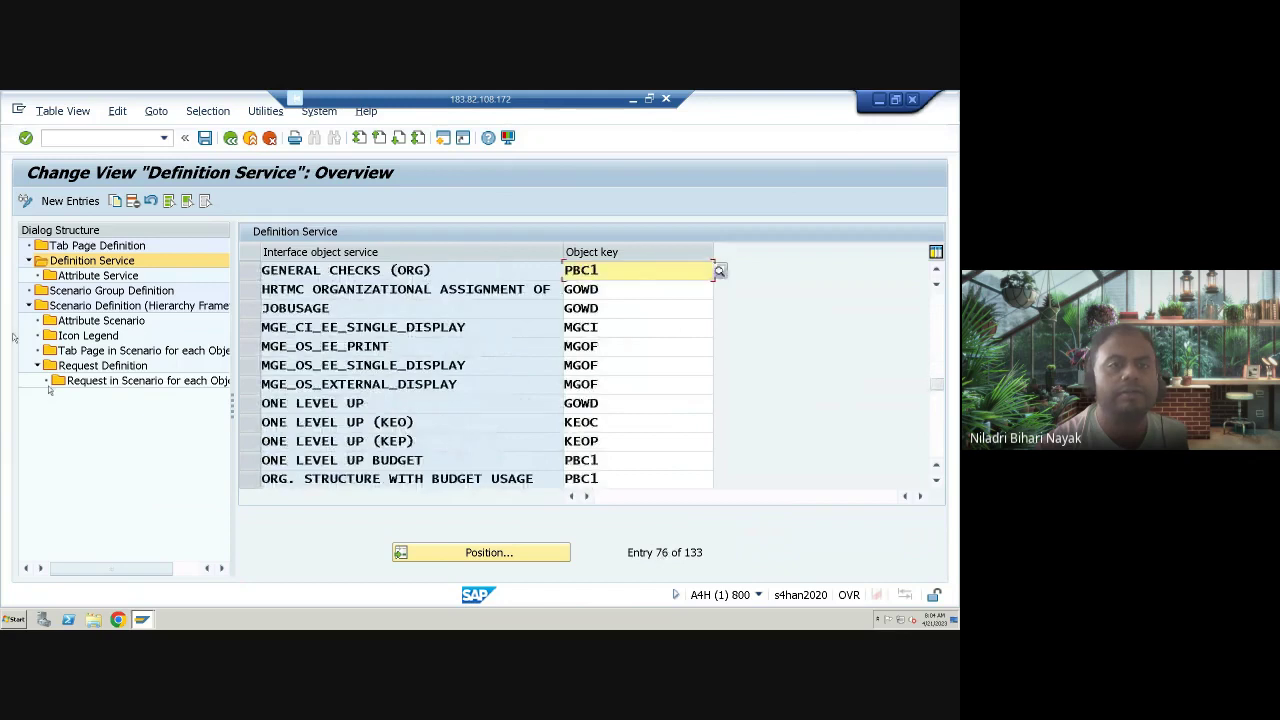
left_click(115, 280)
double_click(115, 280)
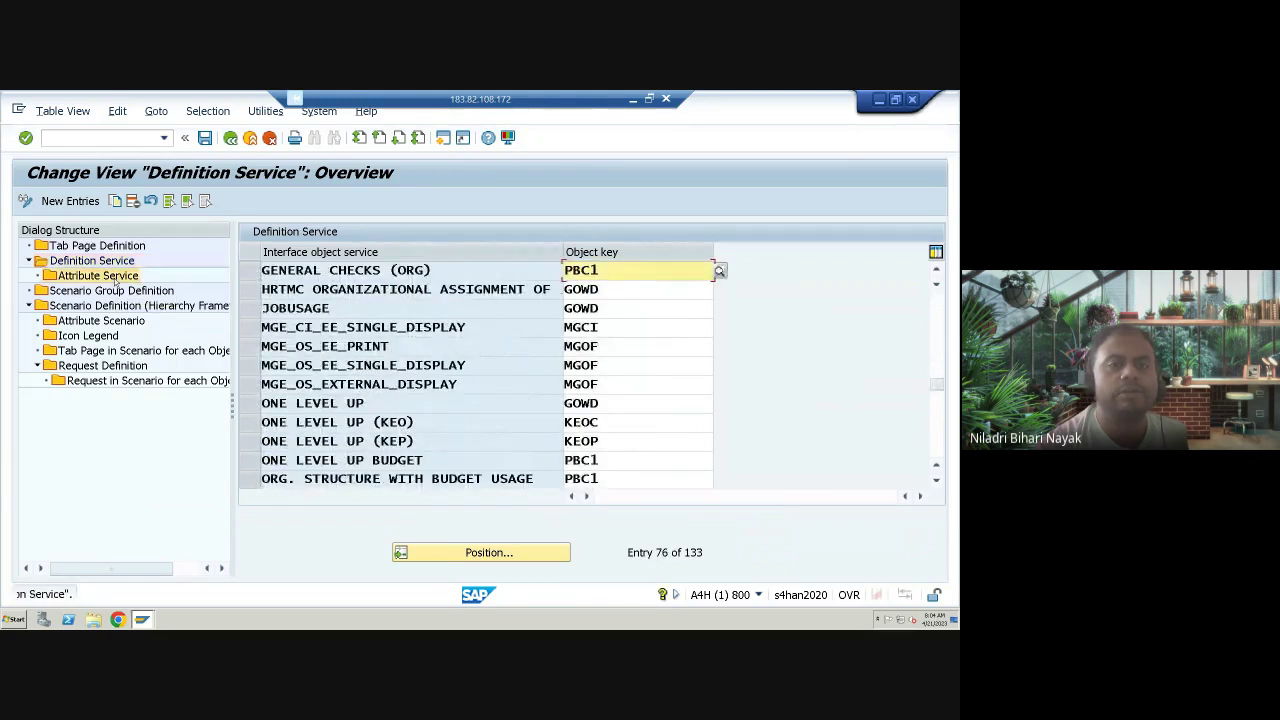
double_click(100, 278)
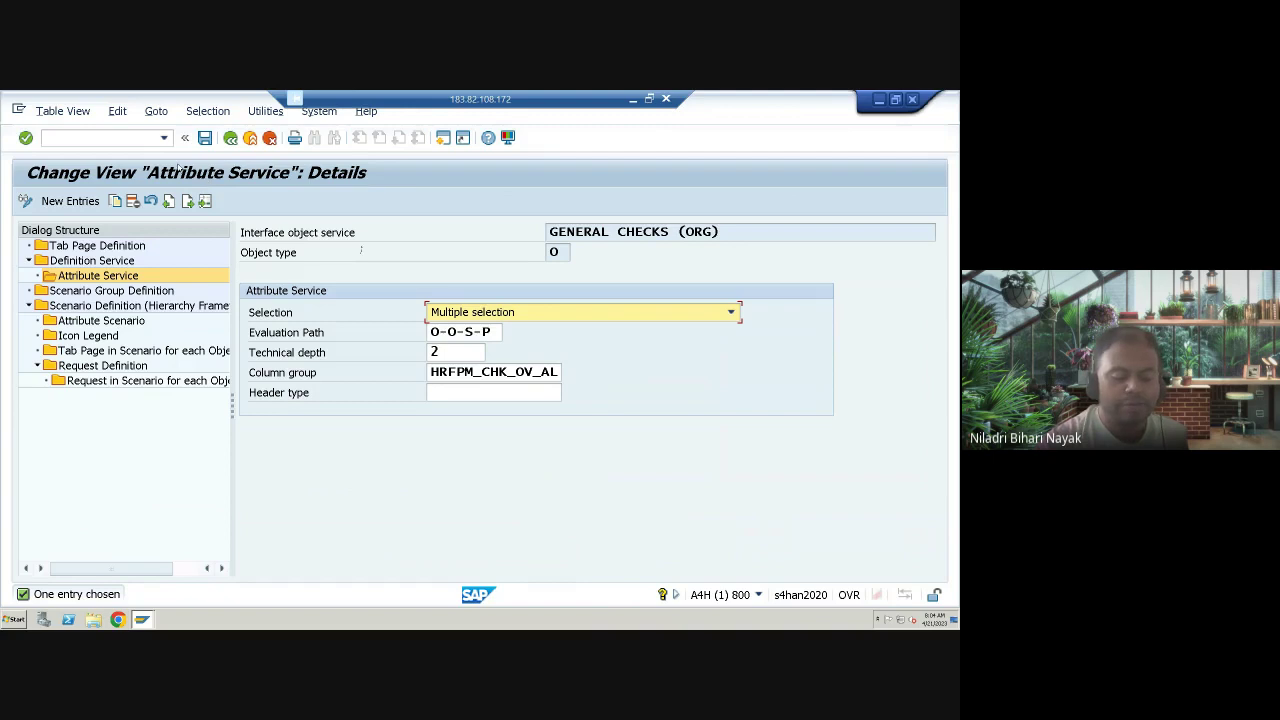
Go to the Object Manager scenario definition with /NOOOBJMANCUST and acknowledge the cross-client notice.
left_click(100, 139)
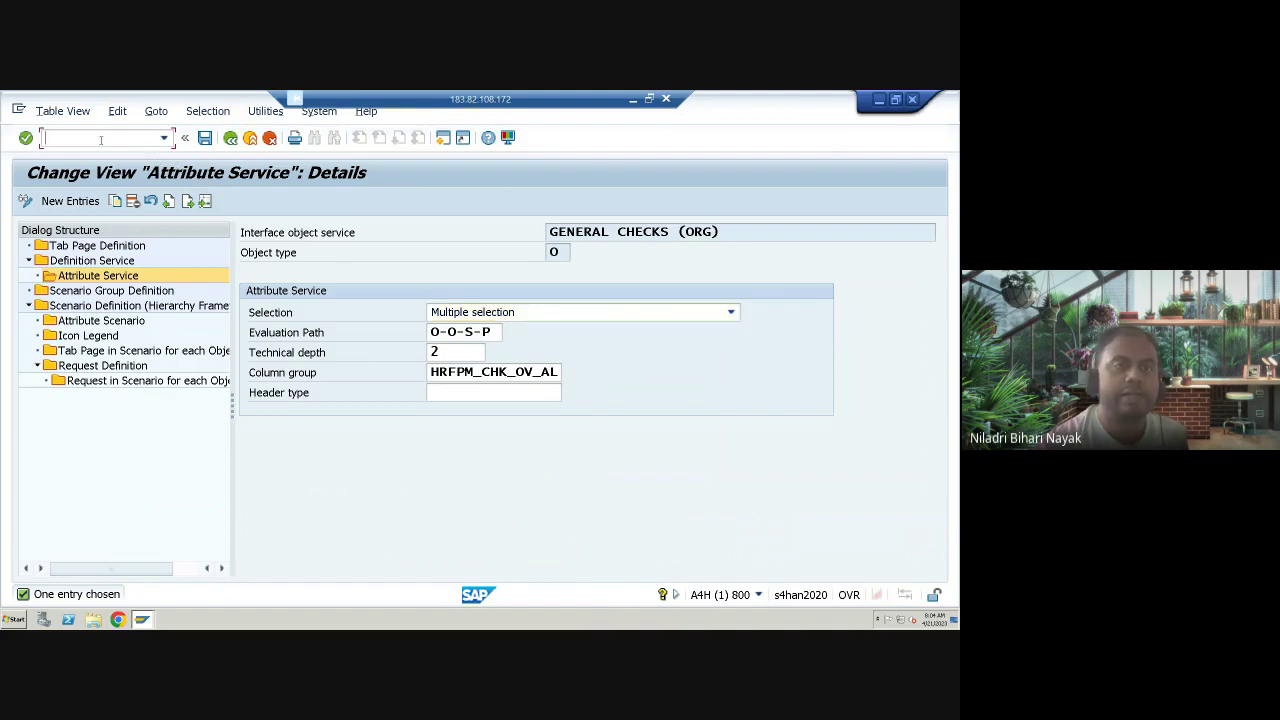
type("/N")
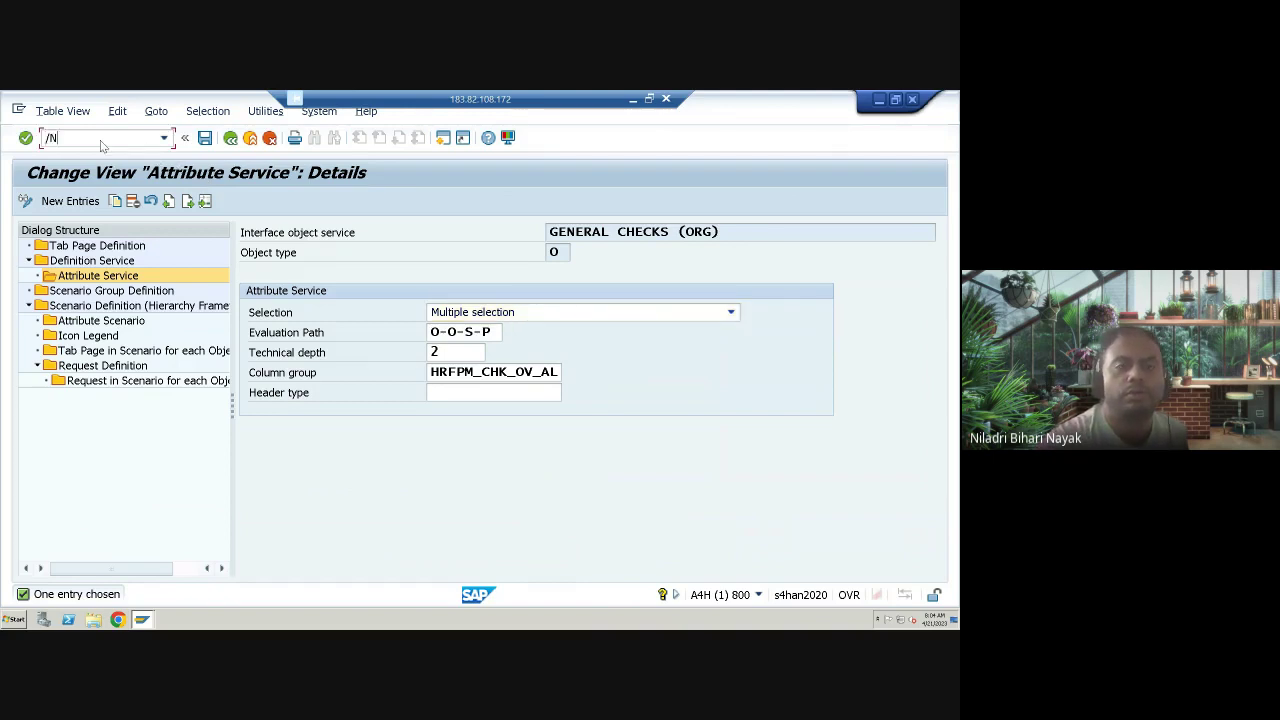
type("OOO")
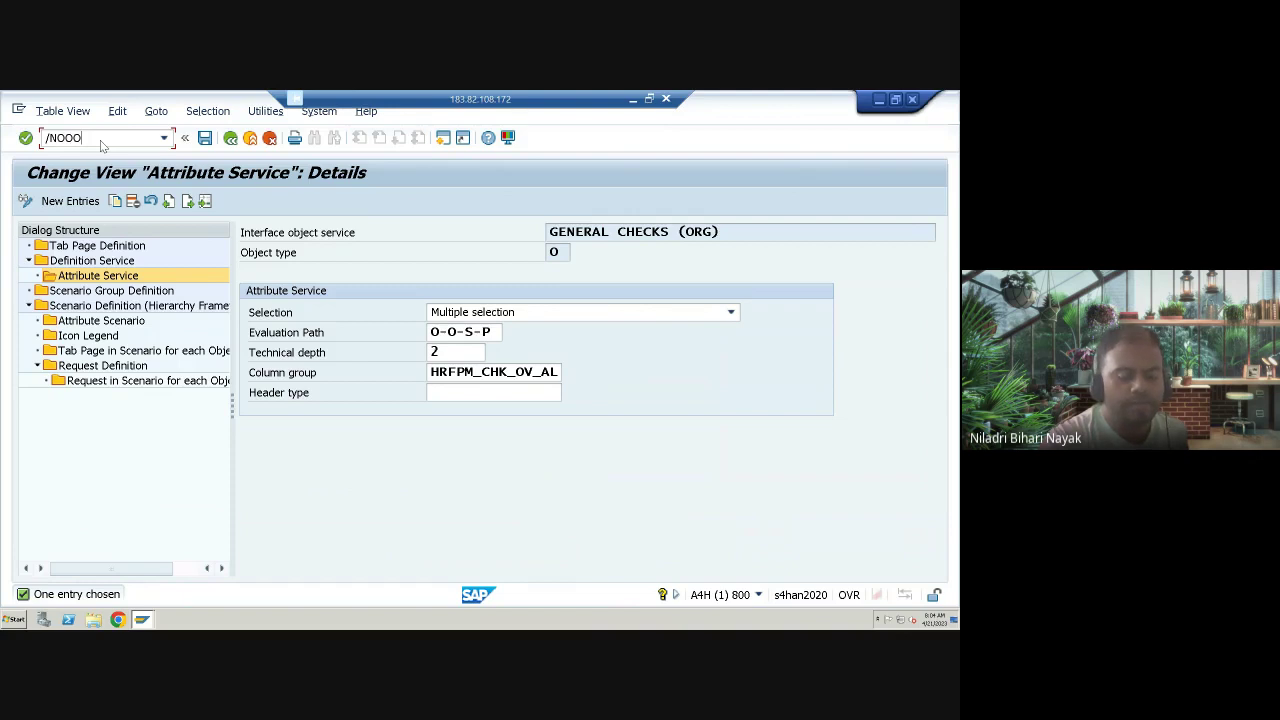
type("BJMANCUST")
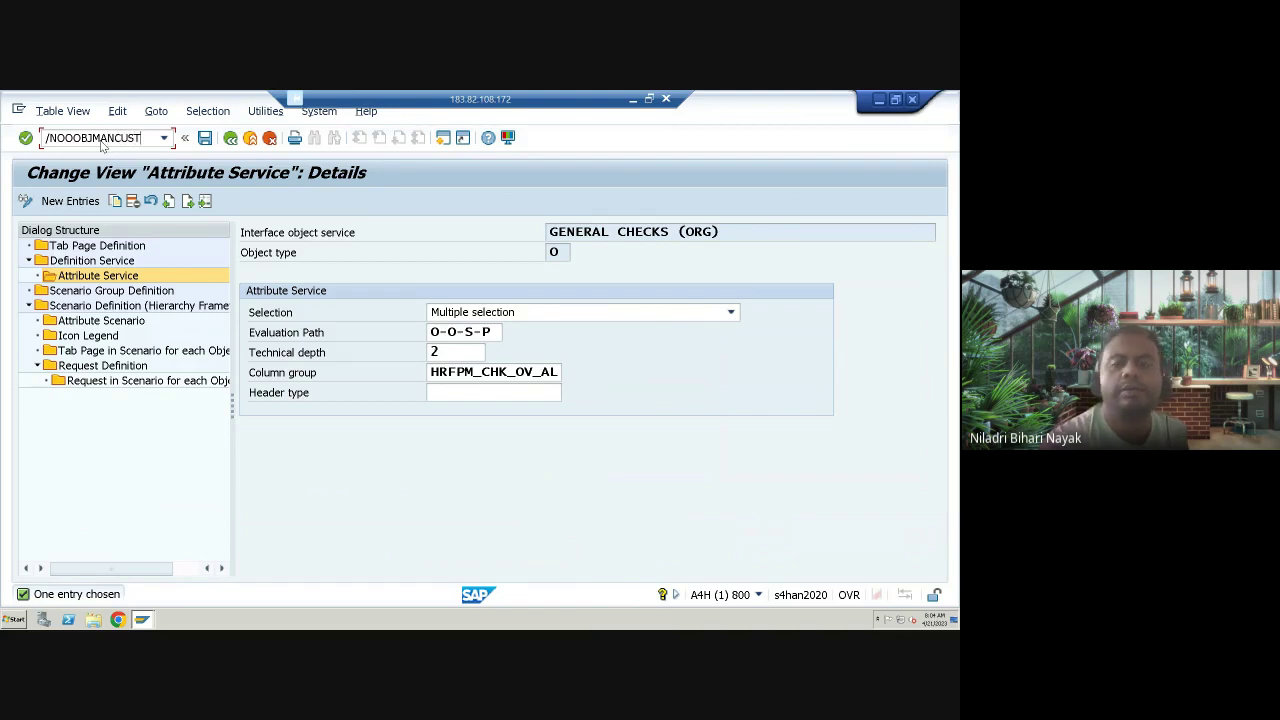
key("F3")
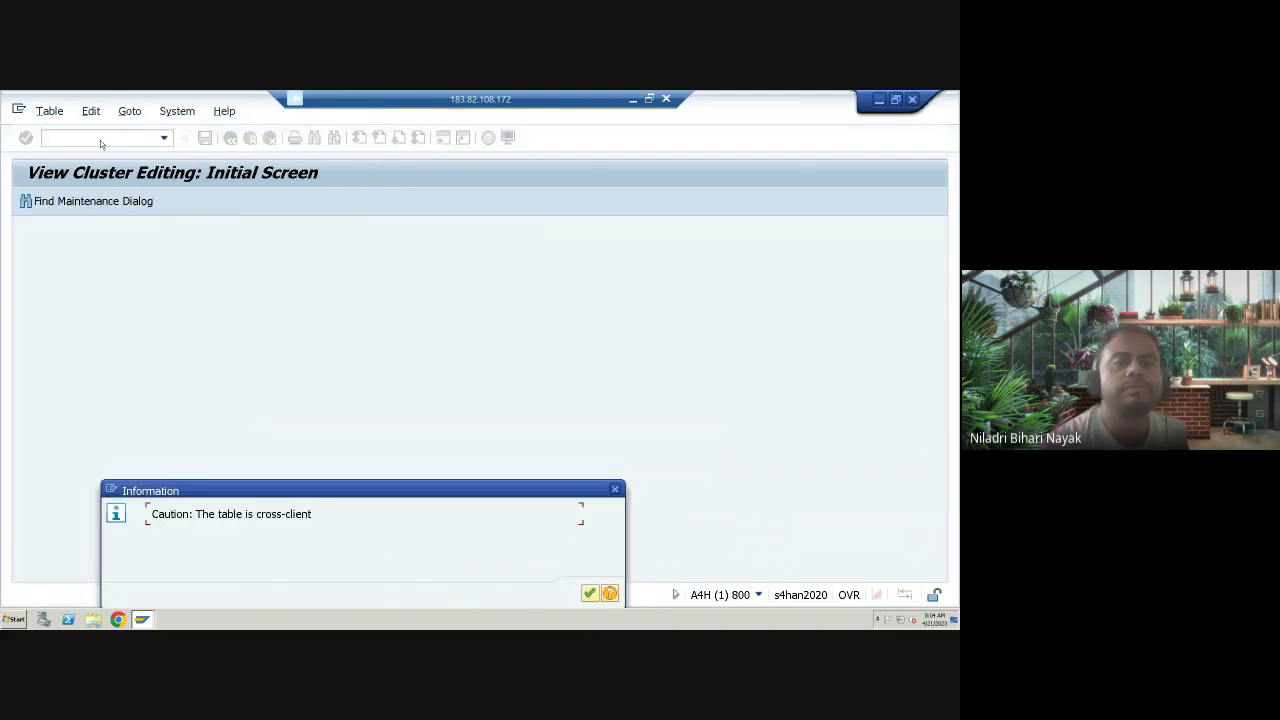
left_click(590, 594)
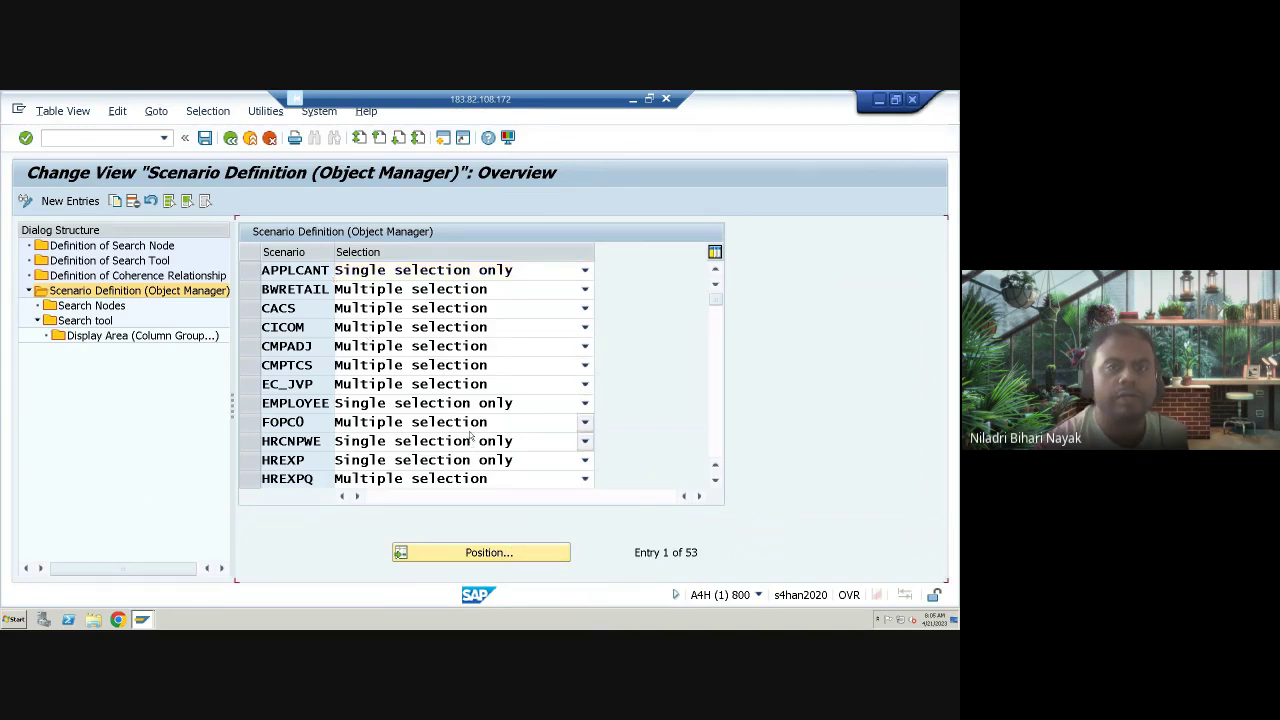
Look through the Object Manager scenarios and check the selection options available for OMATTBBP.
scroll(466, 440, "down", 7)
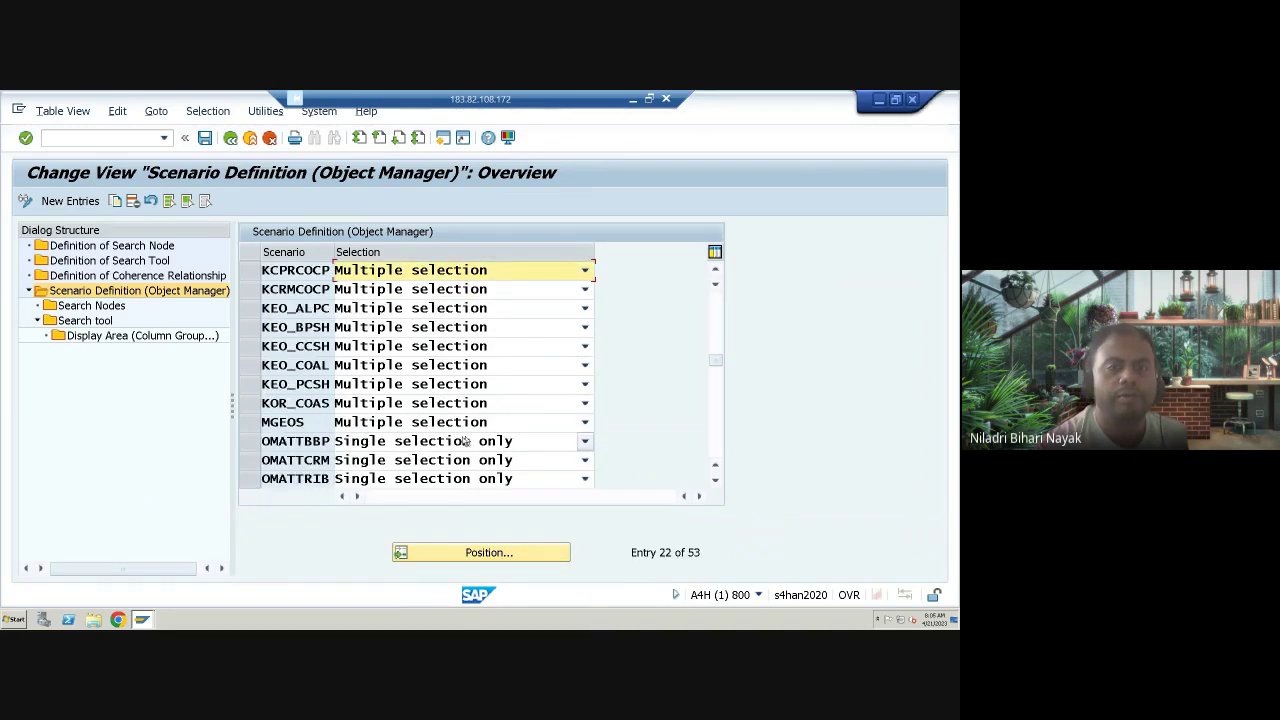
left_click(583, 443)
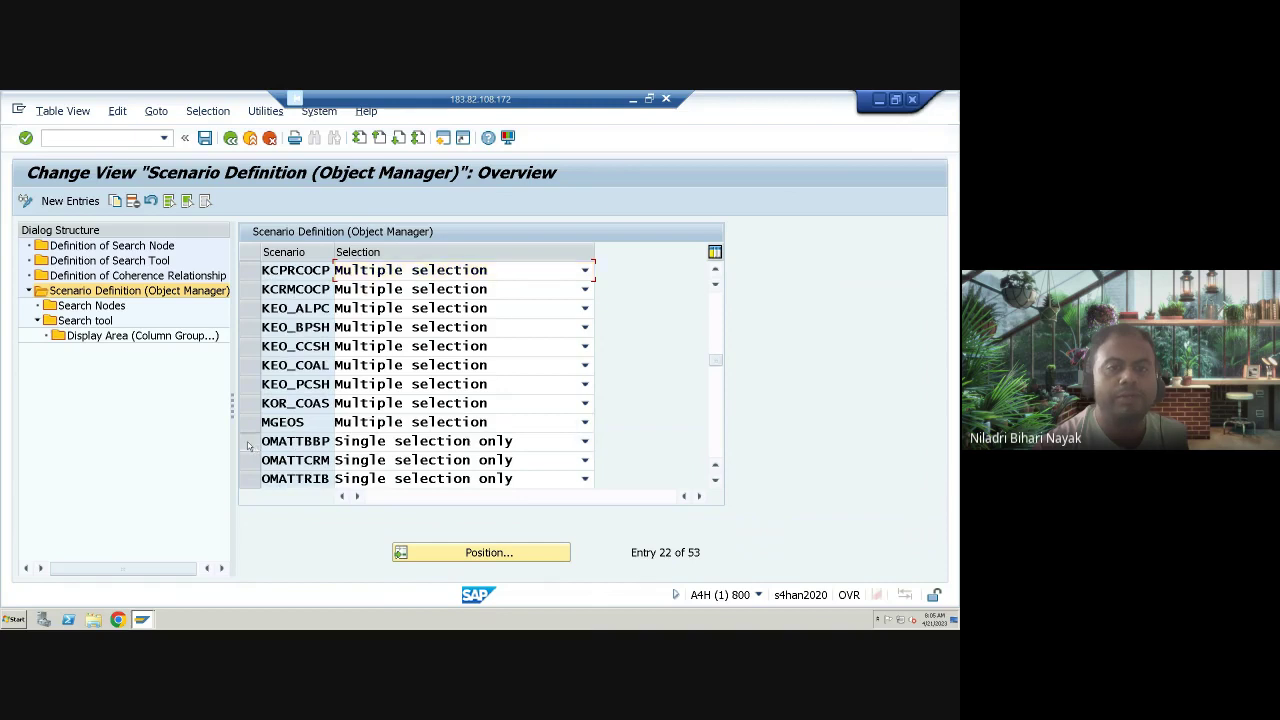
left_click(583, 443)
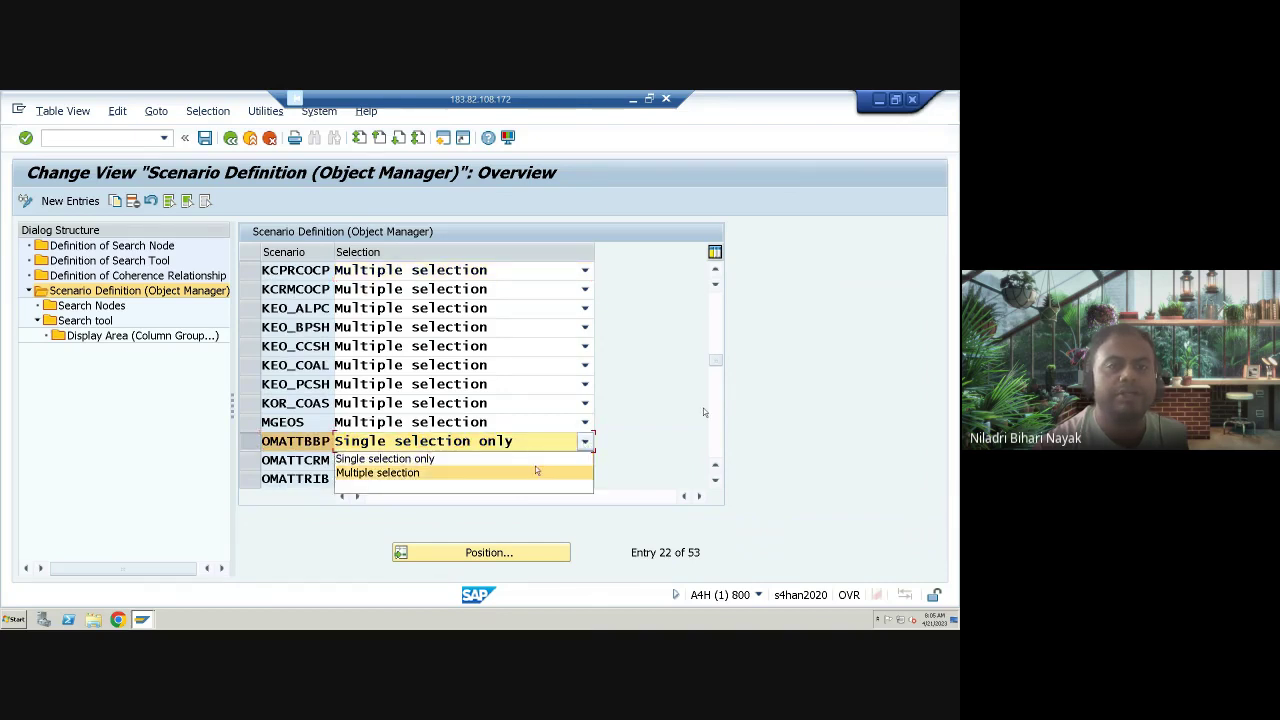
left_click(752, 400)
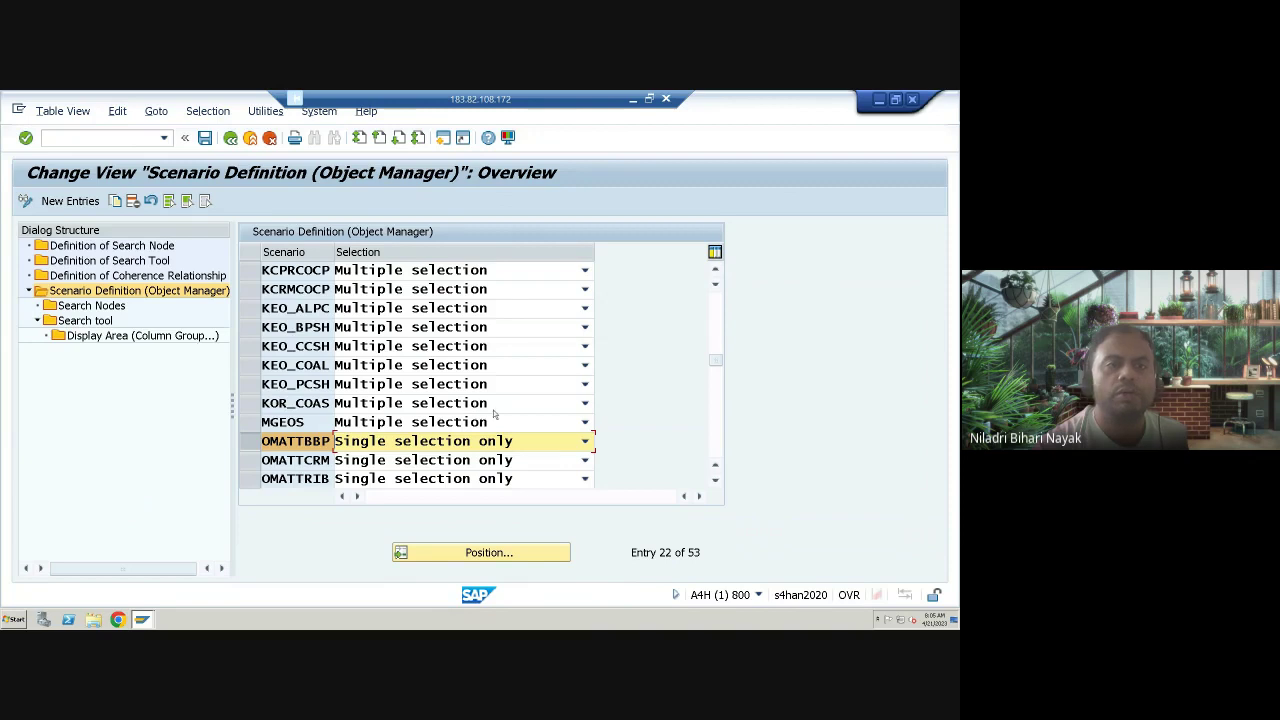
scroll(493, 413, "down", 7)
scroll(272, 404, "up", 1)
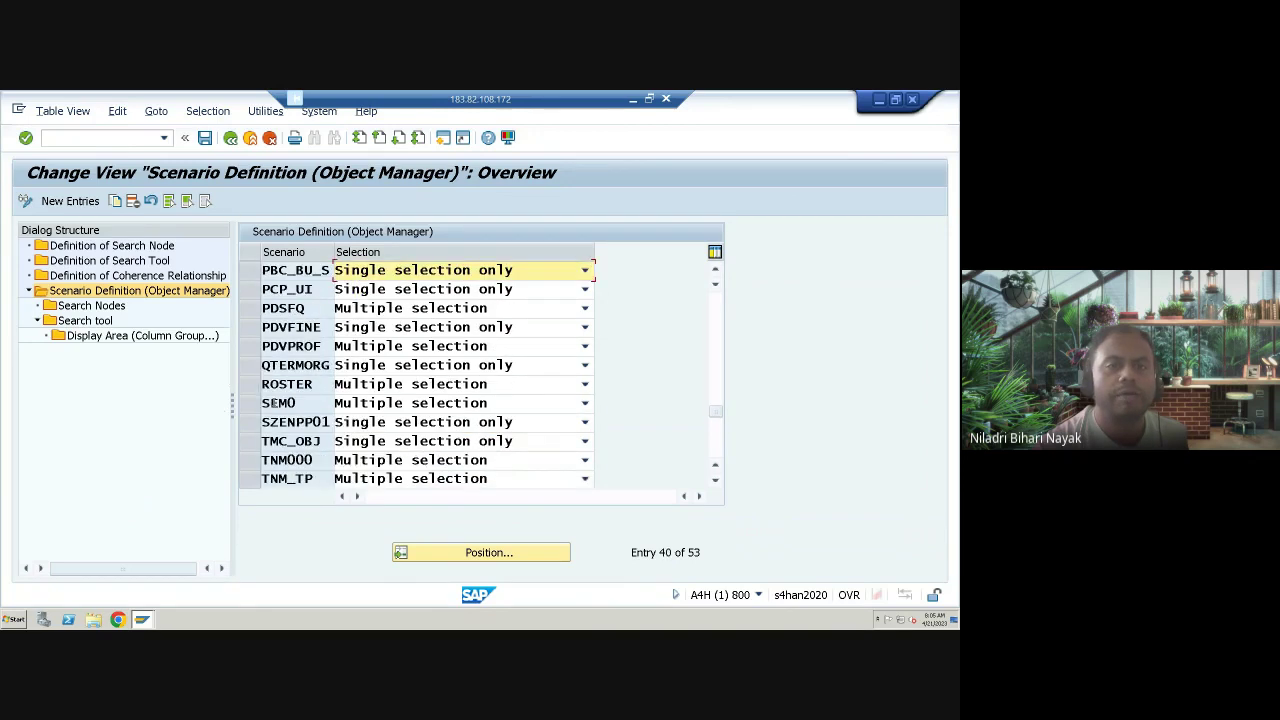
scroll(273, 402, "up", 2)
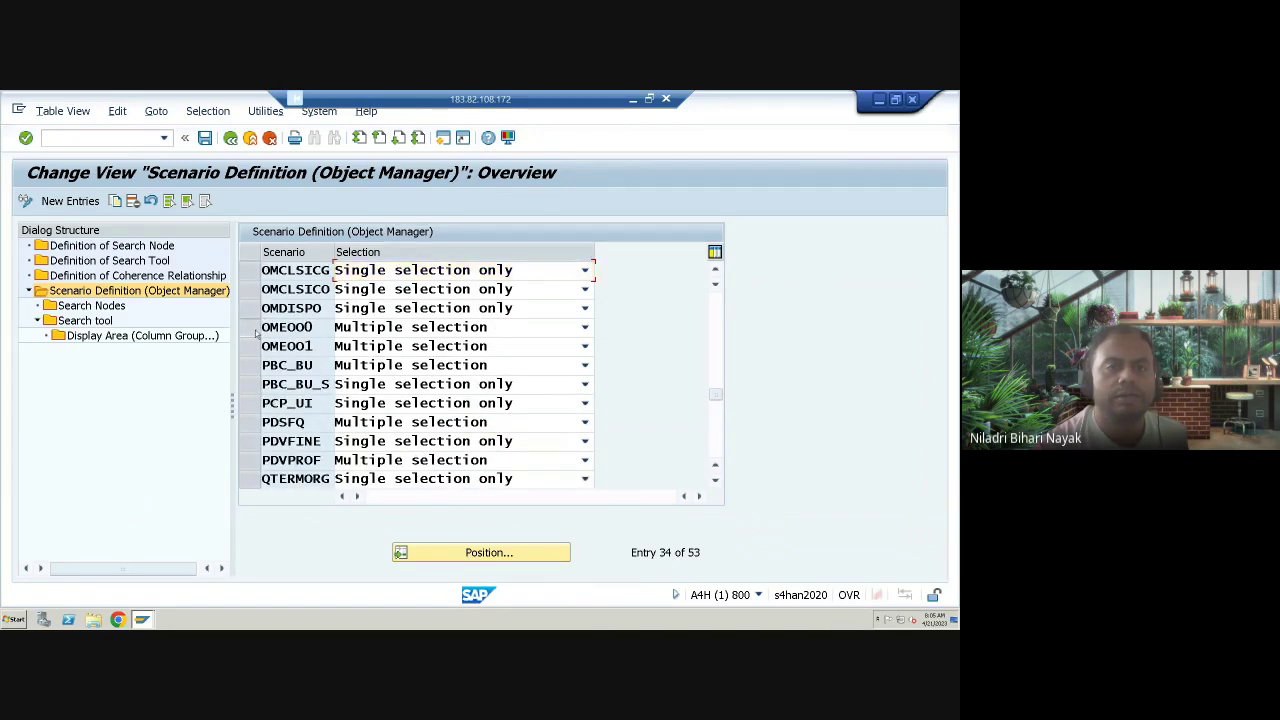
Display the Search tool entries for scenarios OMATTBBP and OMEOO0 and look through the list.
left_click(262, 330)
left_click(98, 324)
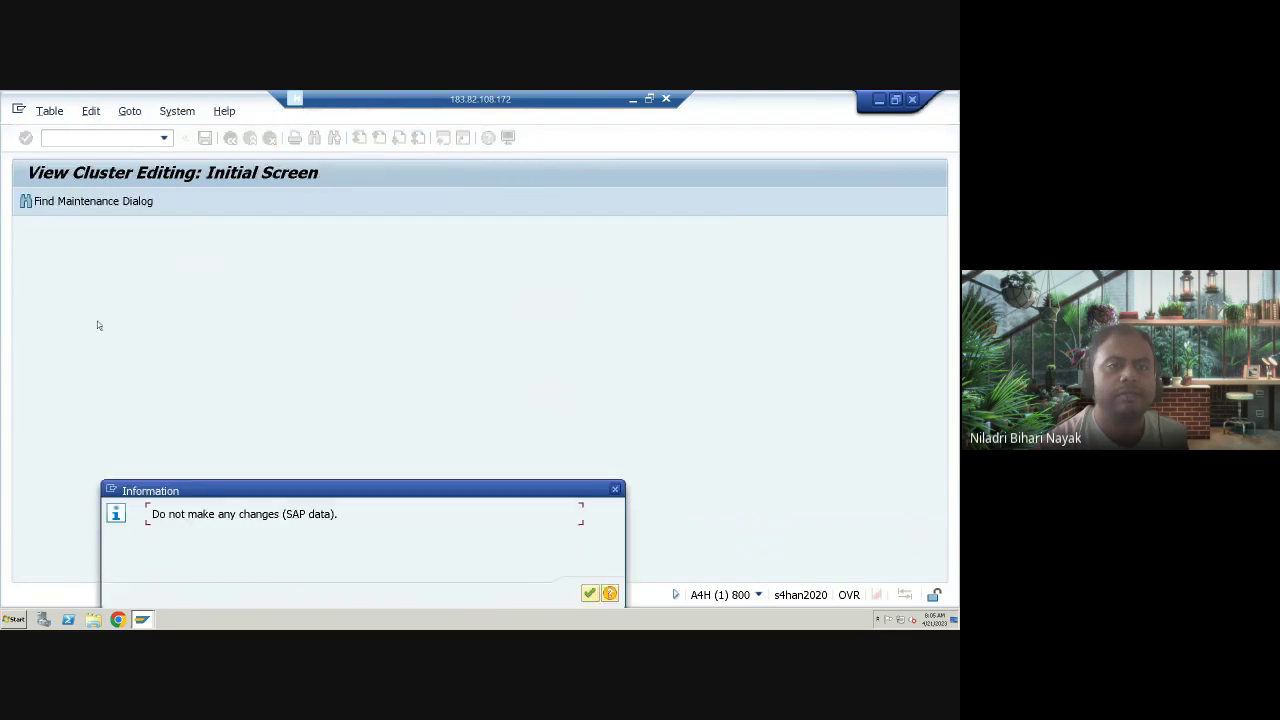
left_click(590, 594)
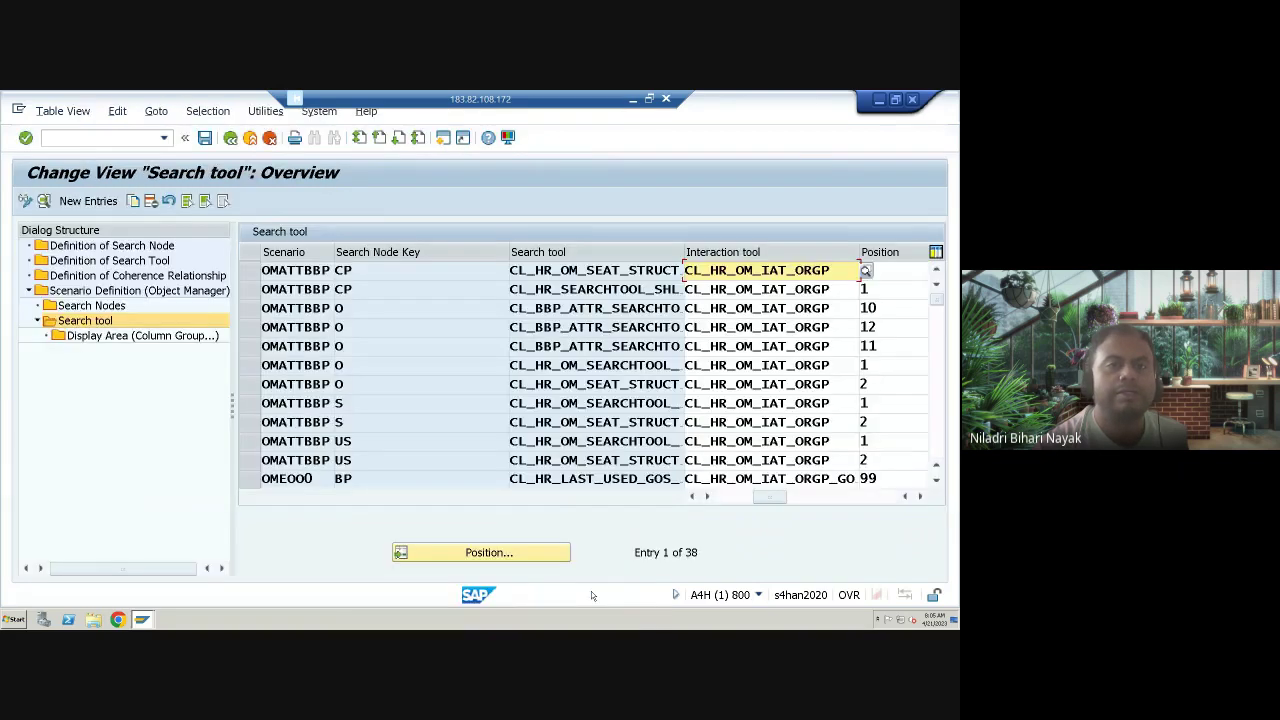
scroll(369, 396, "down", 4)
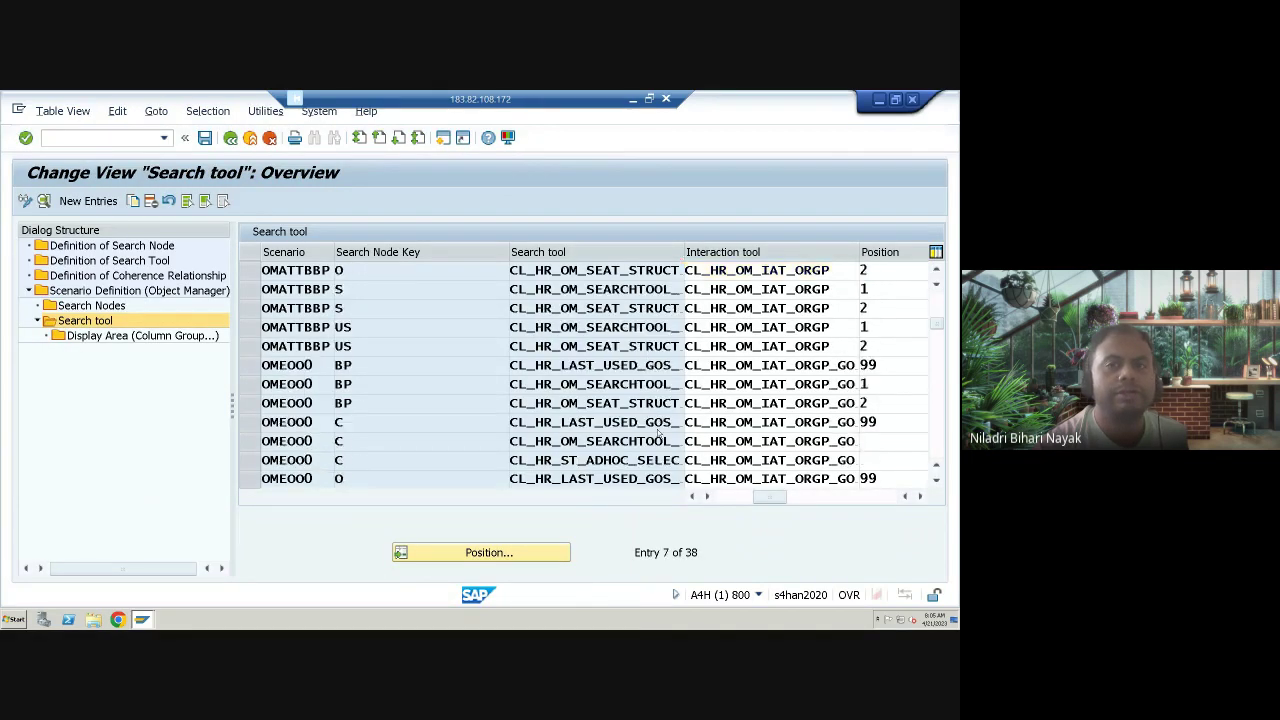
scroll(380, 380, "down", 6)
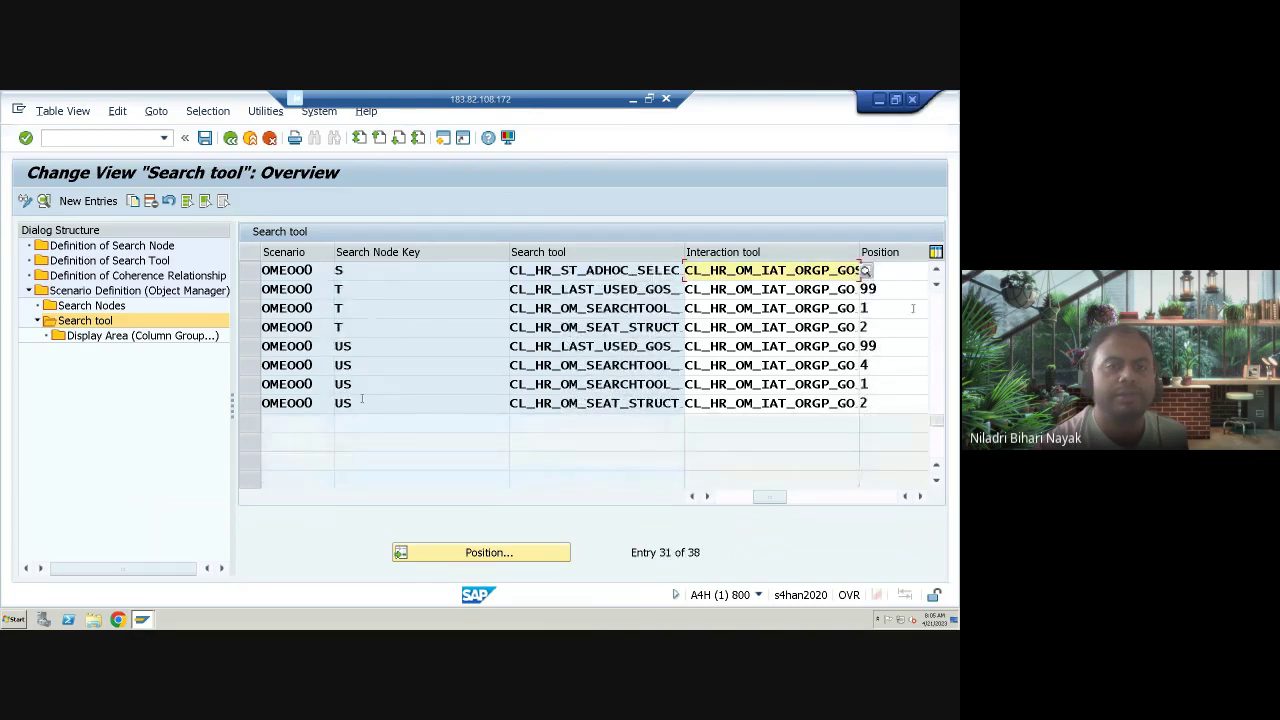
Display the Display Area (Column Group) entry for the ad hoc search tool of OMEOO0 with search node S.
double_click(135, 337)
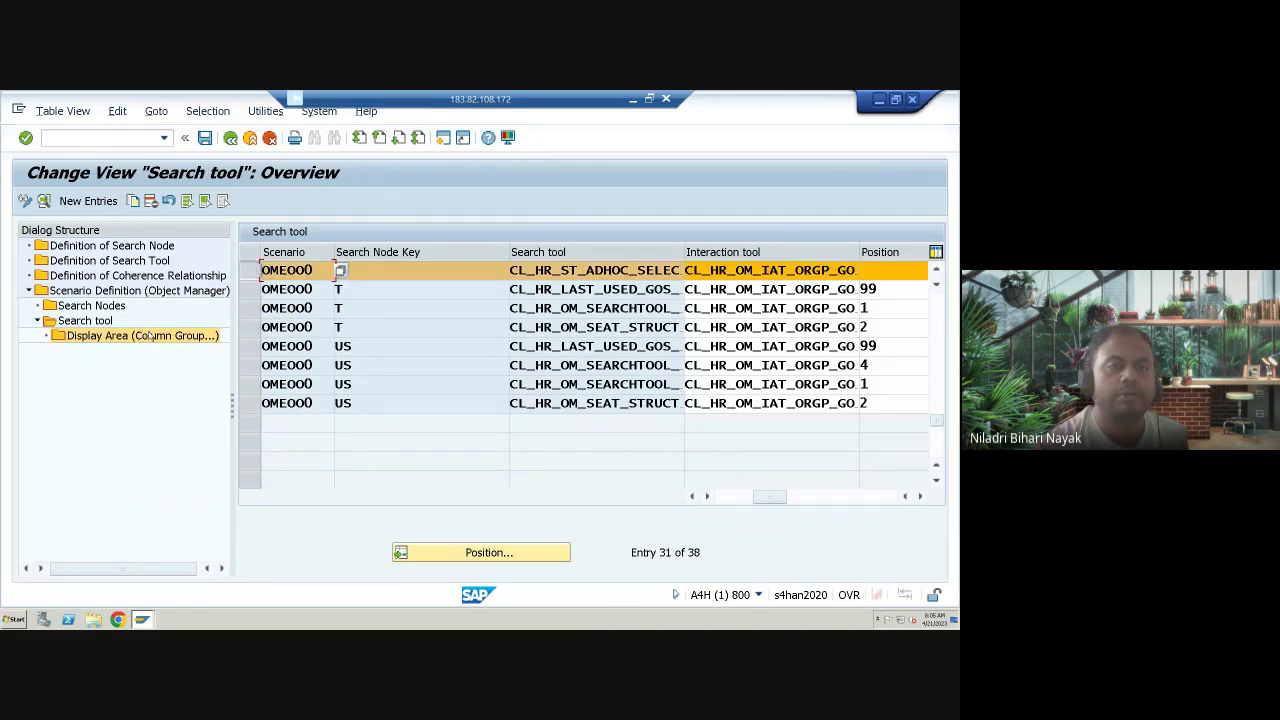
key("F3")
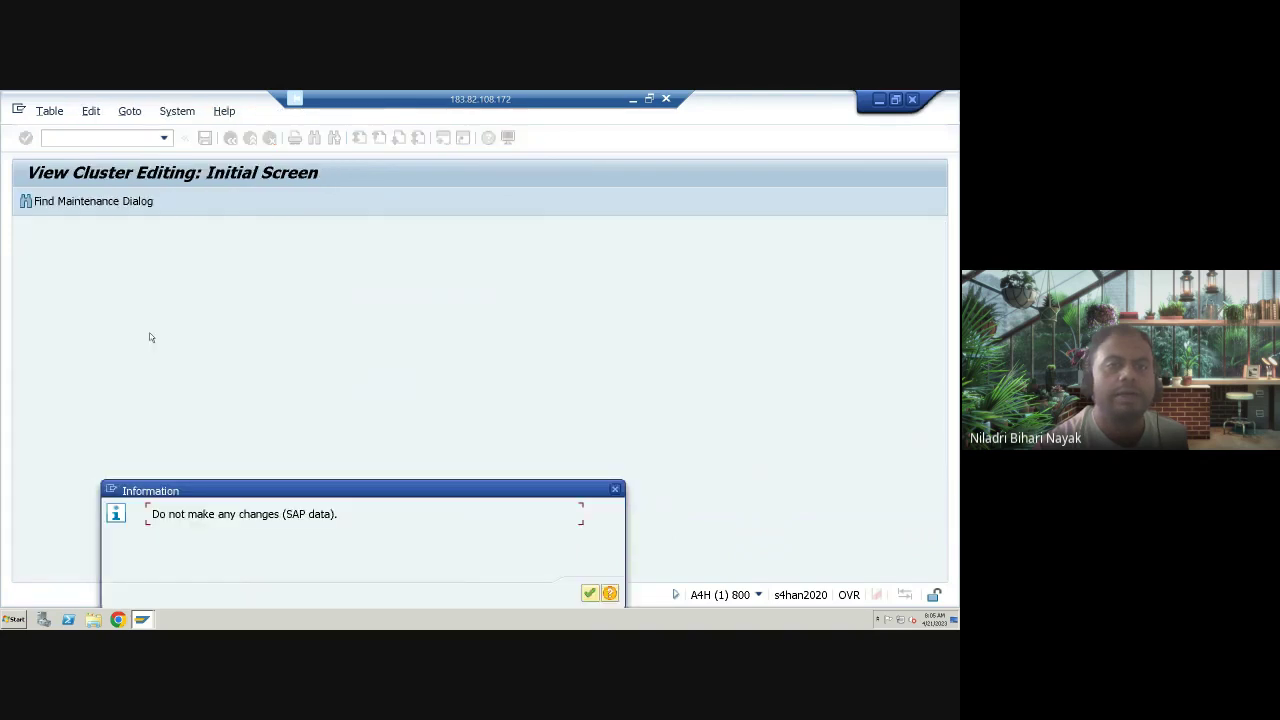
left_click(589, 594)
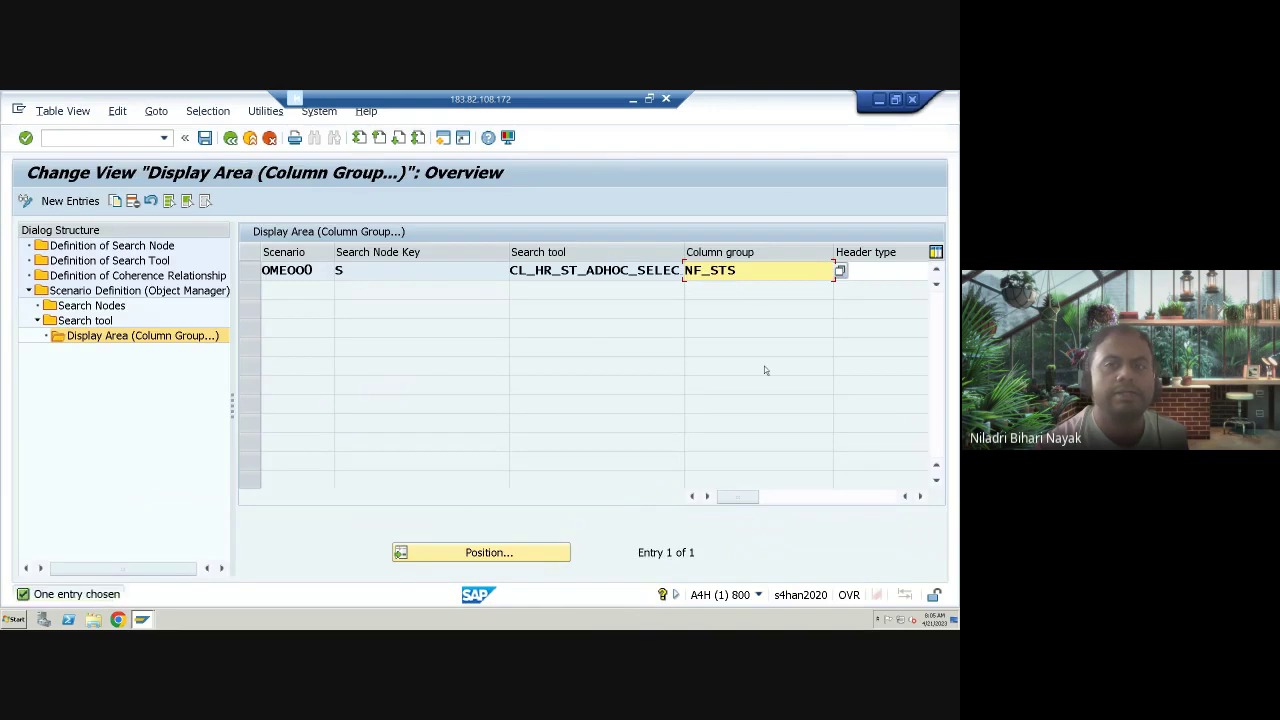
Go to the maintenance of organizational management actions with /NOOMT.
left_click_drag(740, 497, 626, 471)
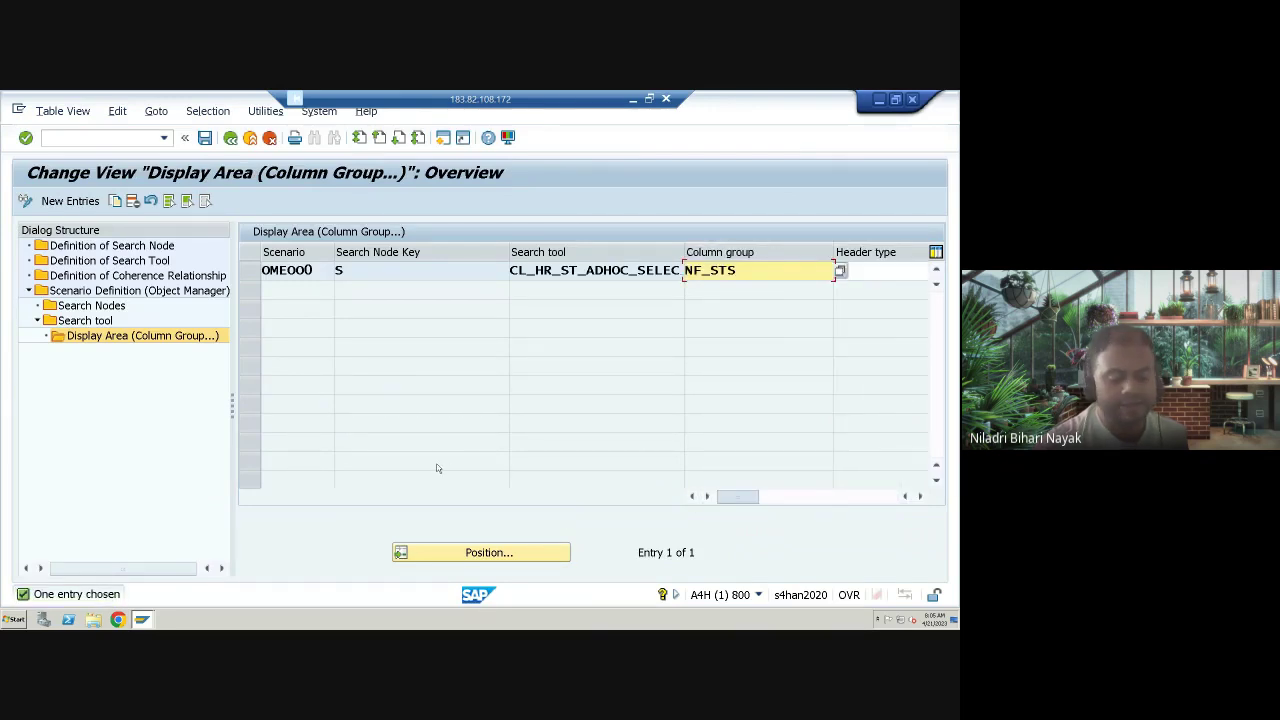
left_click(121, 138)
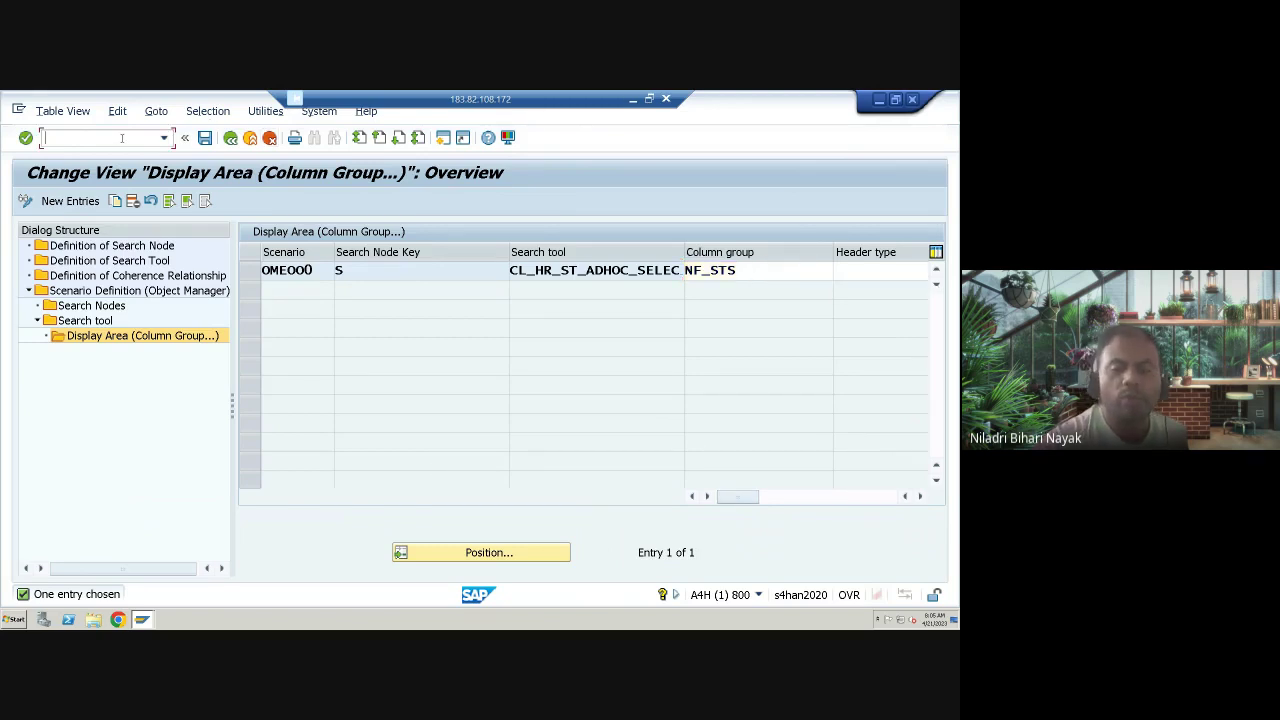
type("/NOOMT")
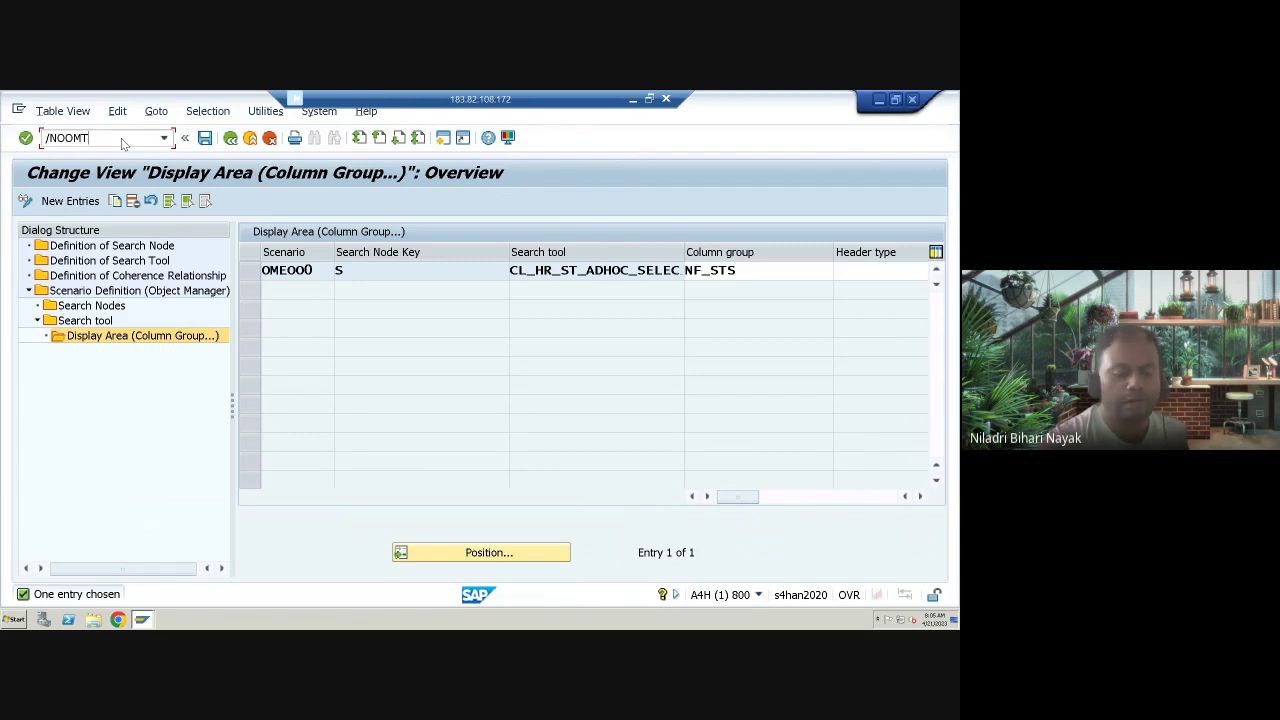
key("Return")
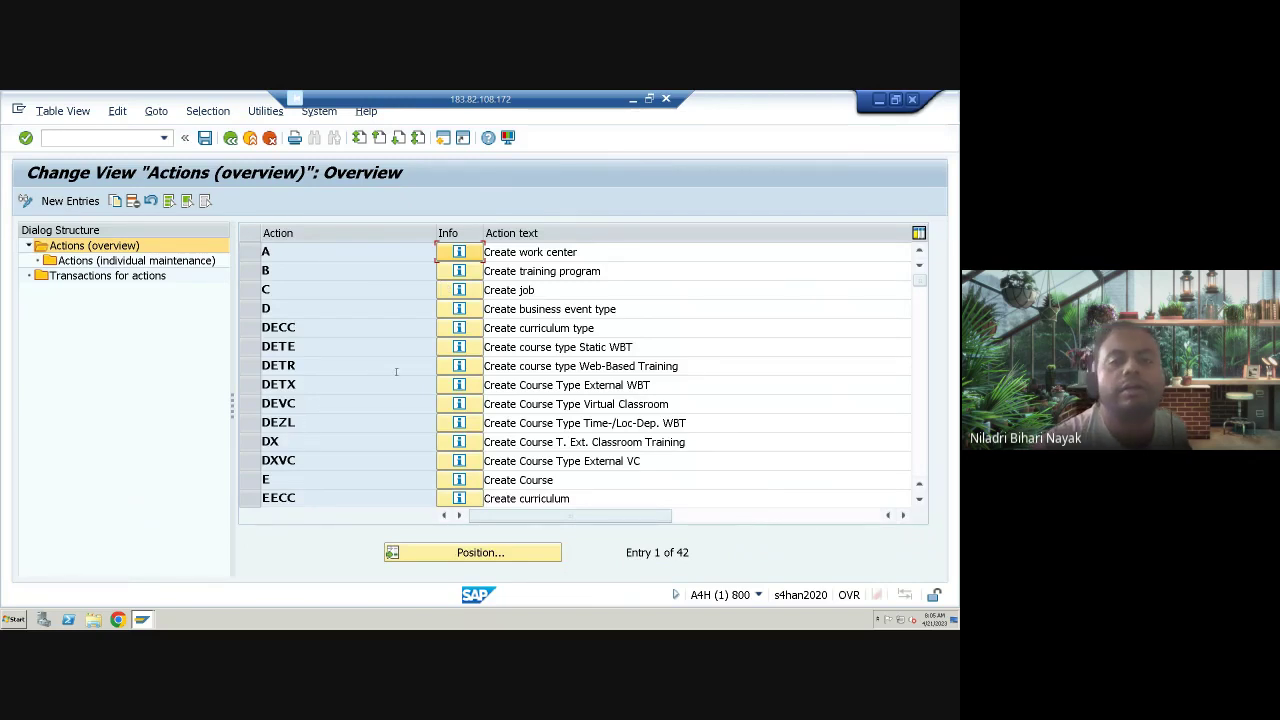
Look through the full list of actions and their action texts in the actions overview.
scroll(522, 466, "down", 5)
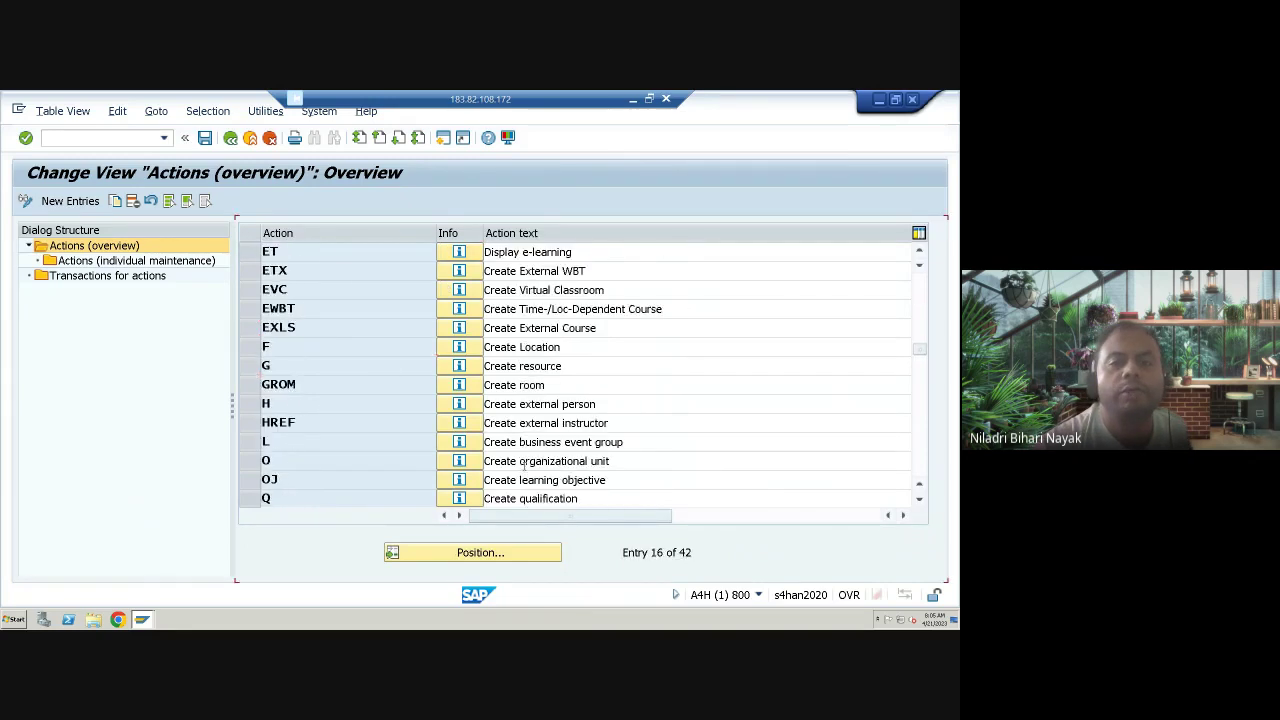
scroll(522, 466, "down", 3)
scroll(524, 460, "down", 4)
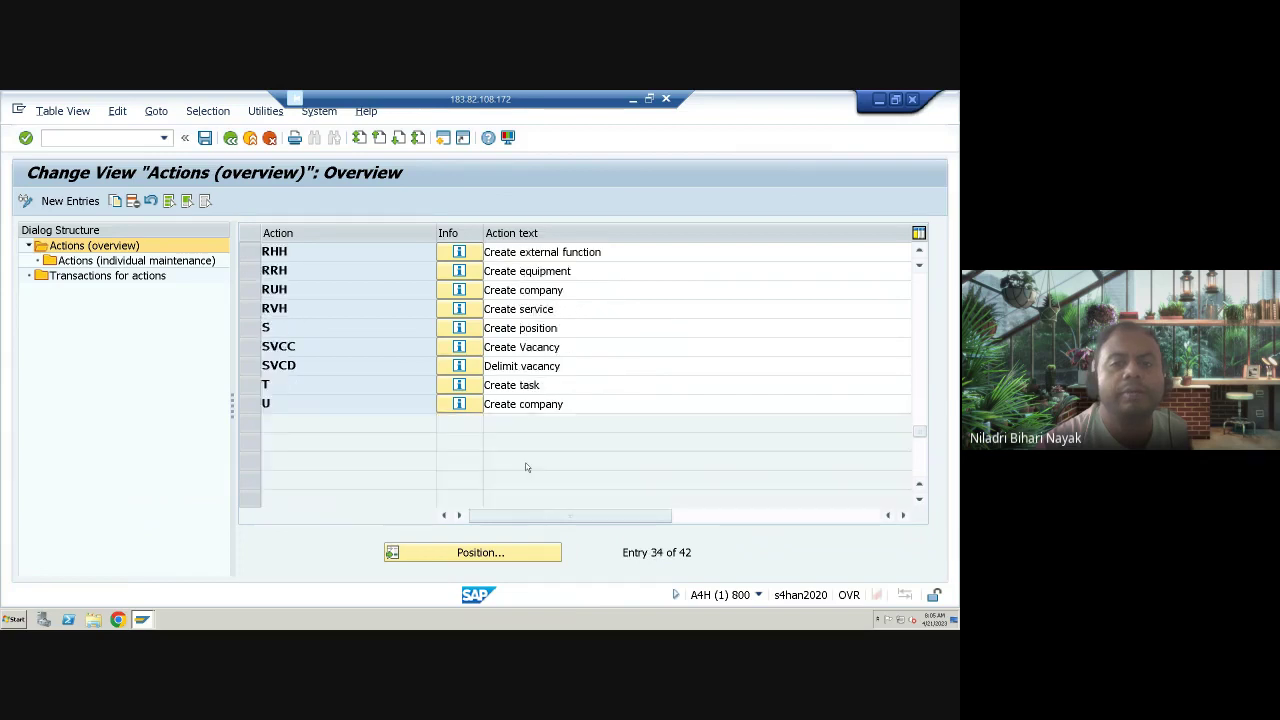
scroll(526, 450, "up", 6)
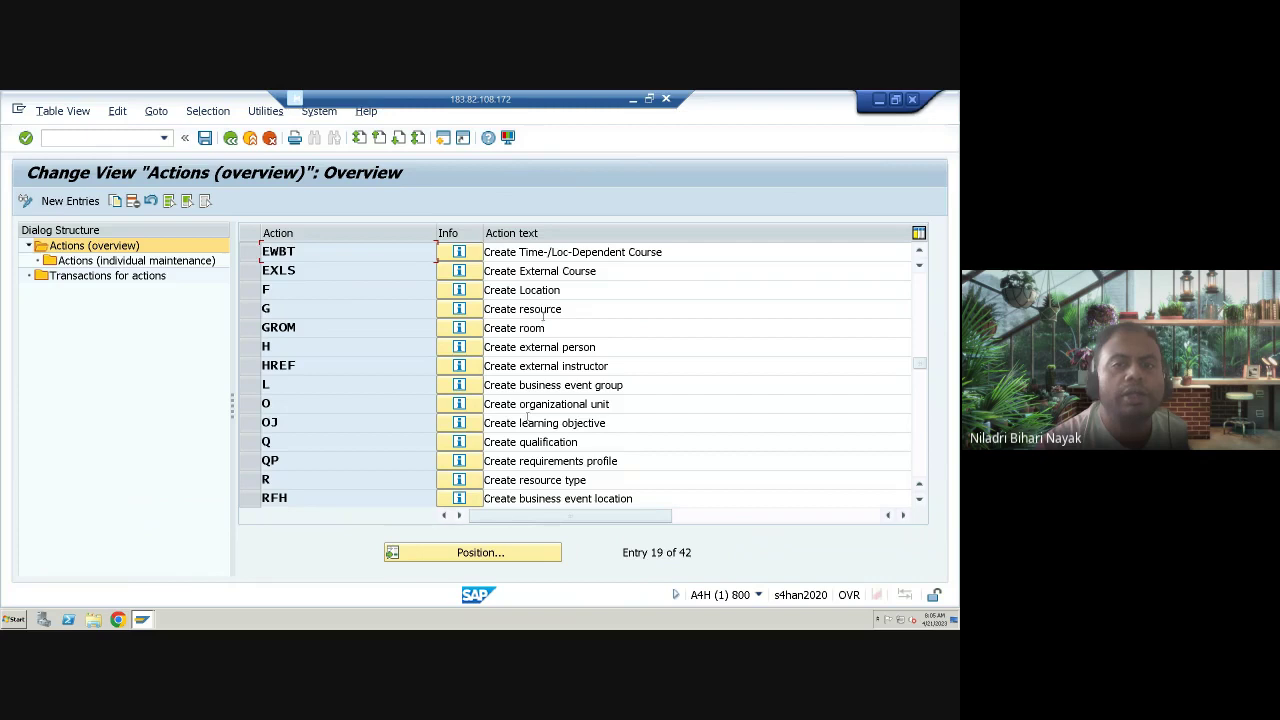
scroll(542, 316, "up", 6)
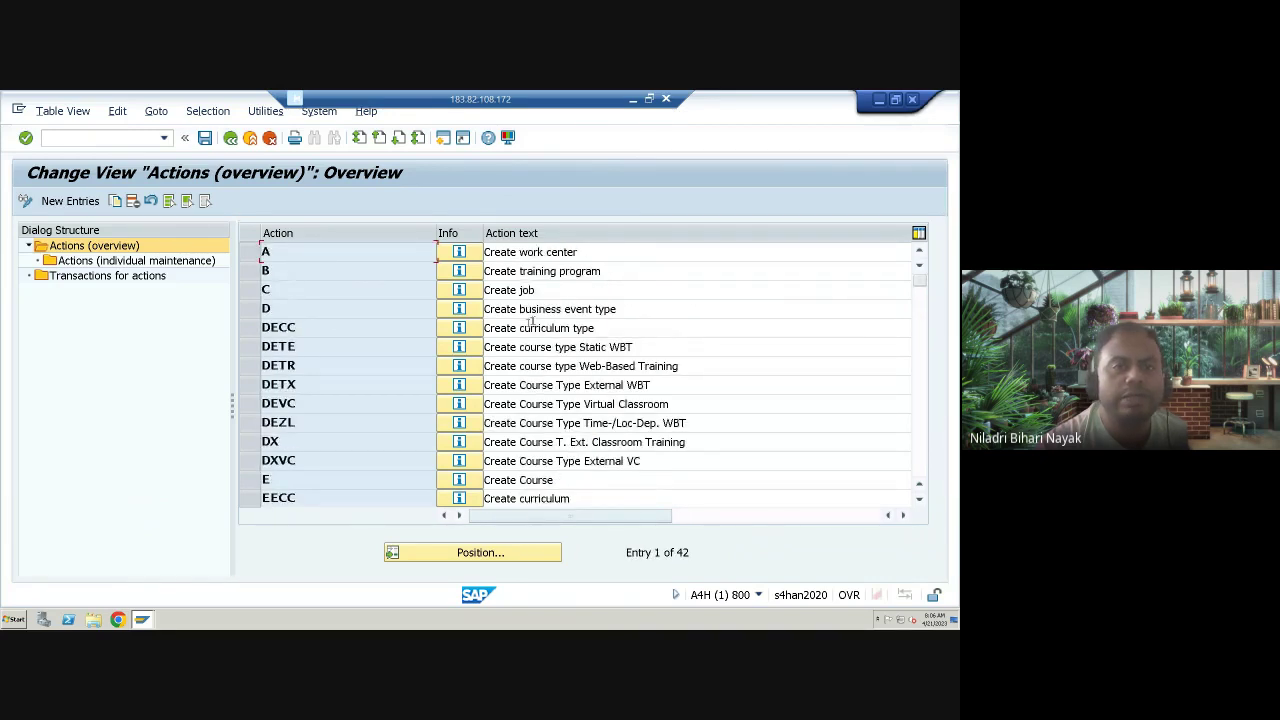
scroll(525, 323, "down", 5)
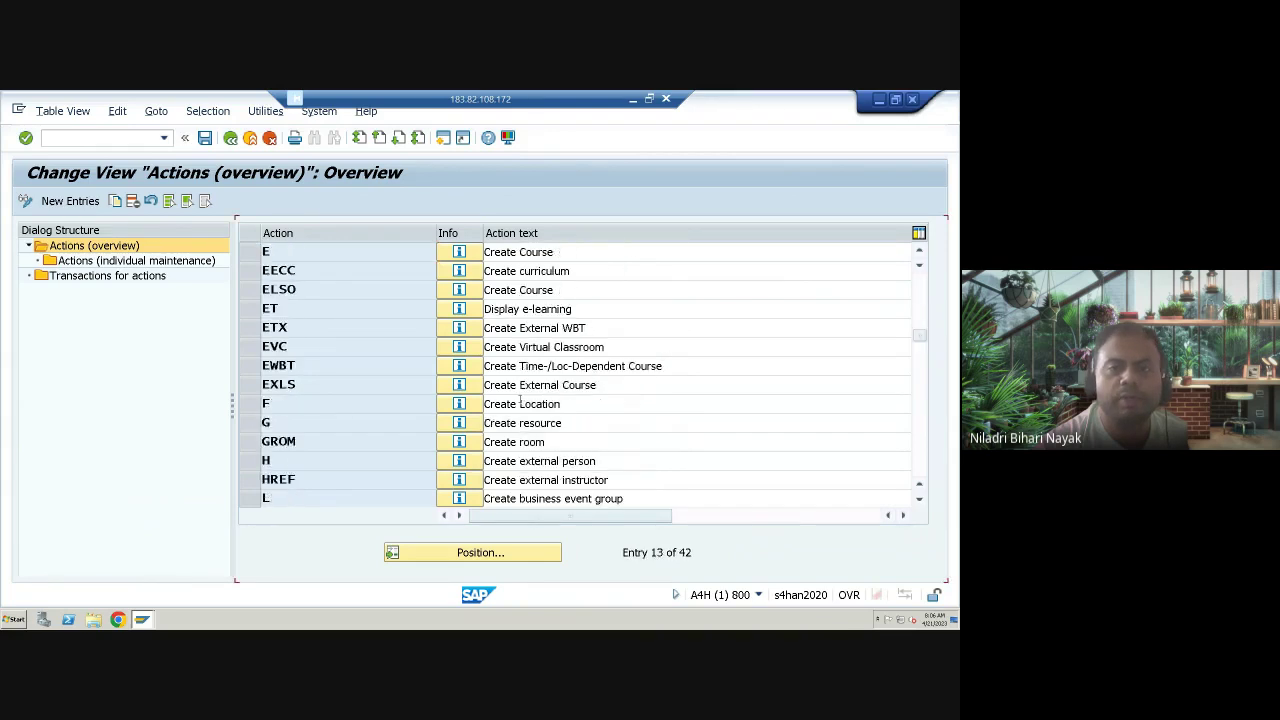
scroll(519, 401, "down", 7)
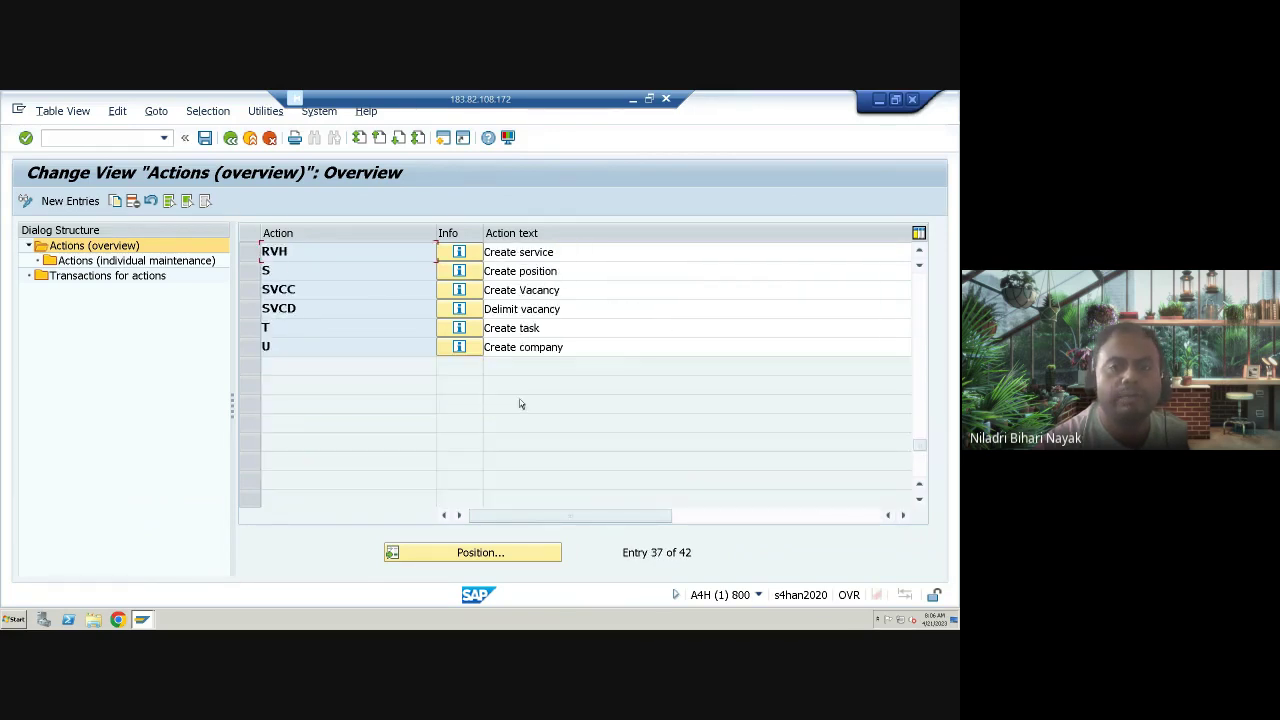
scroll(519, 401, "up", 1)
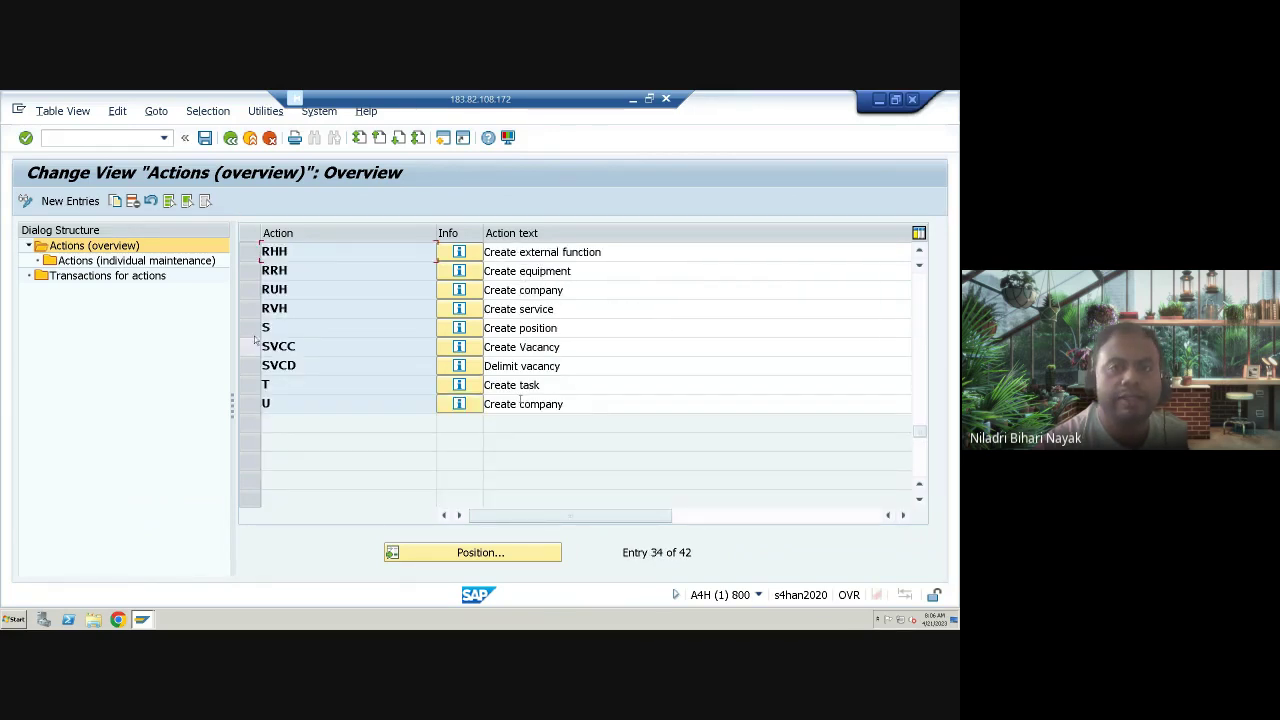
Display the individual maintenance entries of action S (Create position) and review their object types and infotypes.
left_click(254, 332)
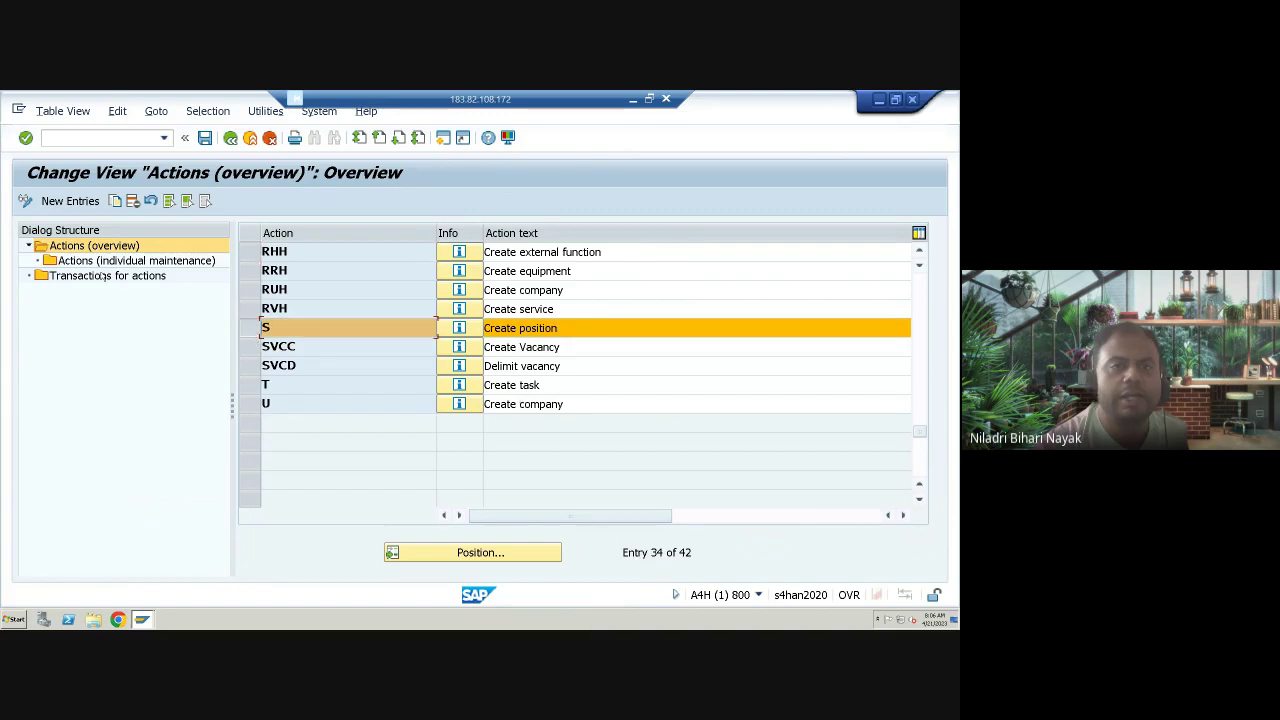
left_click(113, 261)
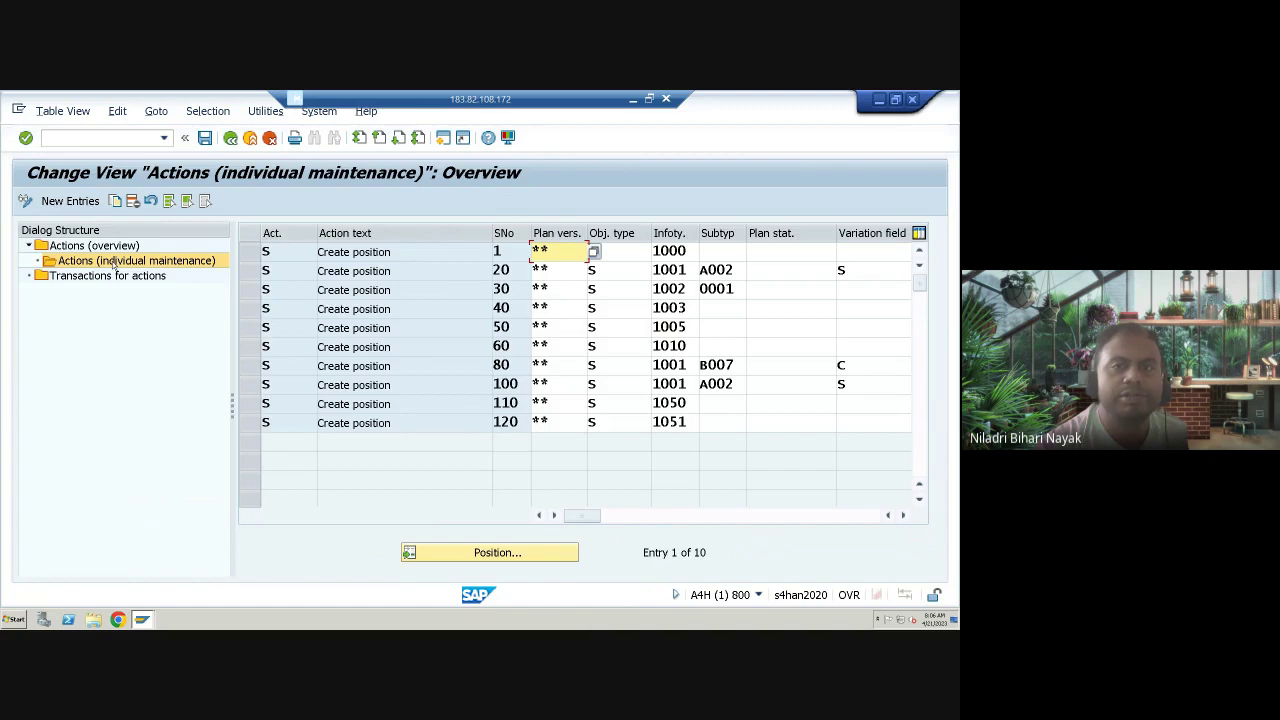
left_click(678, 252)
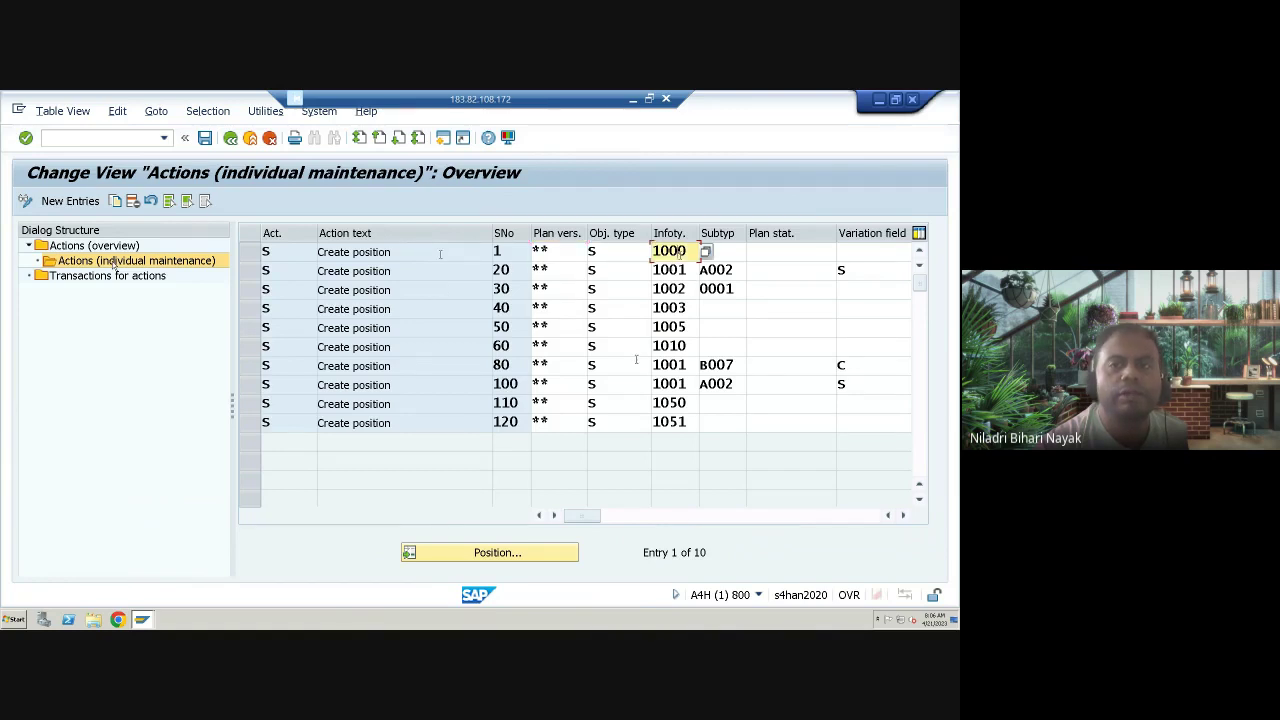
left_click(594, 271)
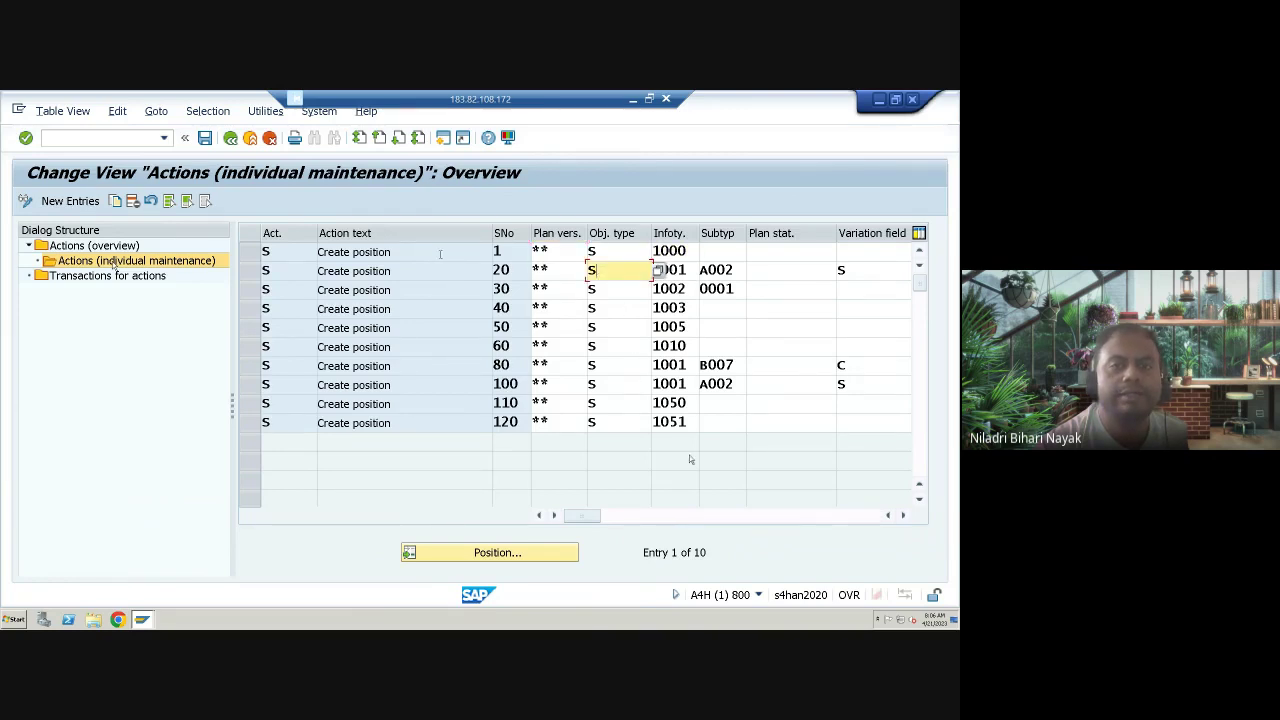
left_click_drag(598, 516, 890, 514)
left_click_drag(873, 514, 341, 443)
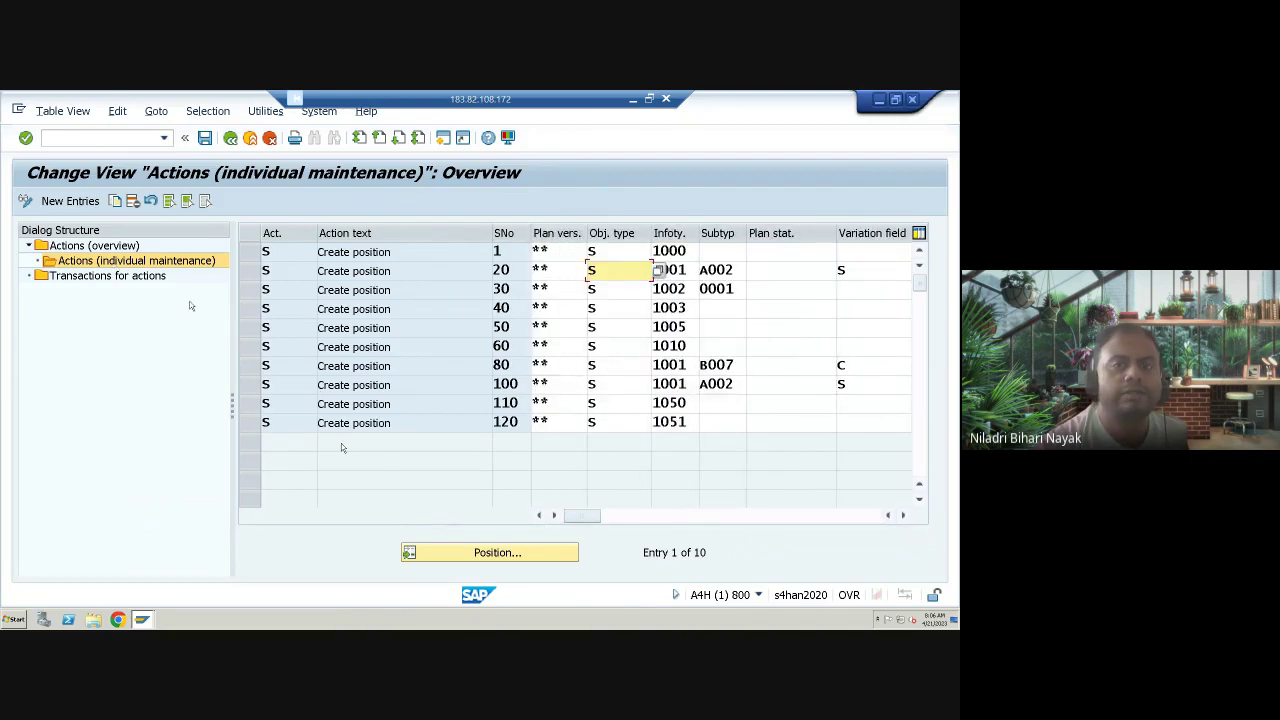
Display the Transactions for actions table and look through its ADMIN, ALE, APPSY and AUTSW group entries.
left_click(248, 256)
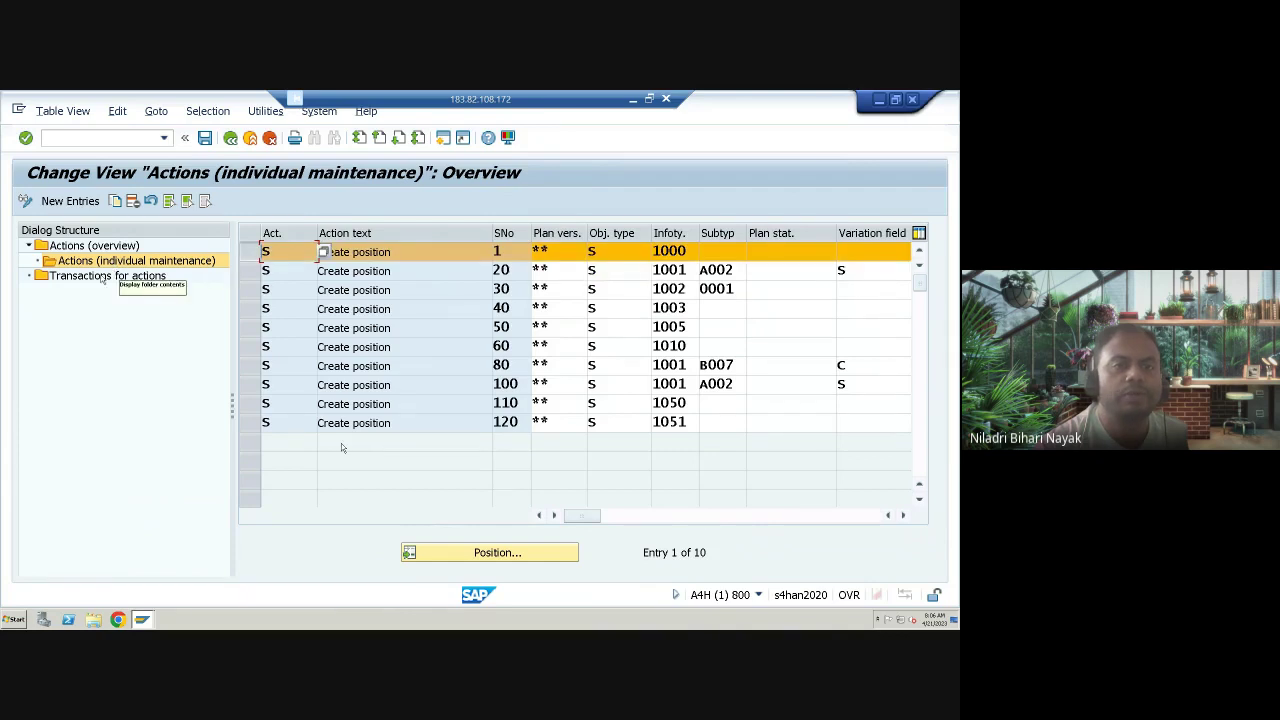
left_click(105, 276)
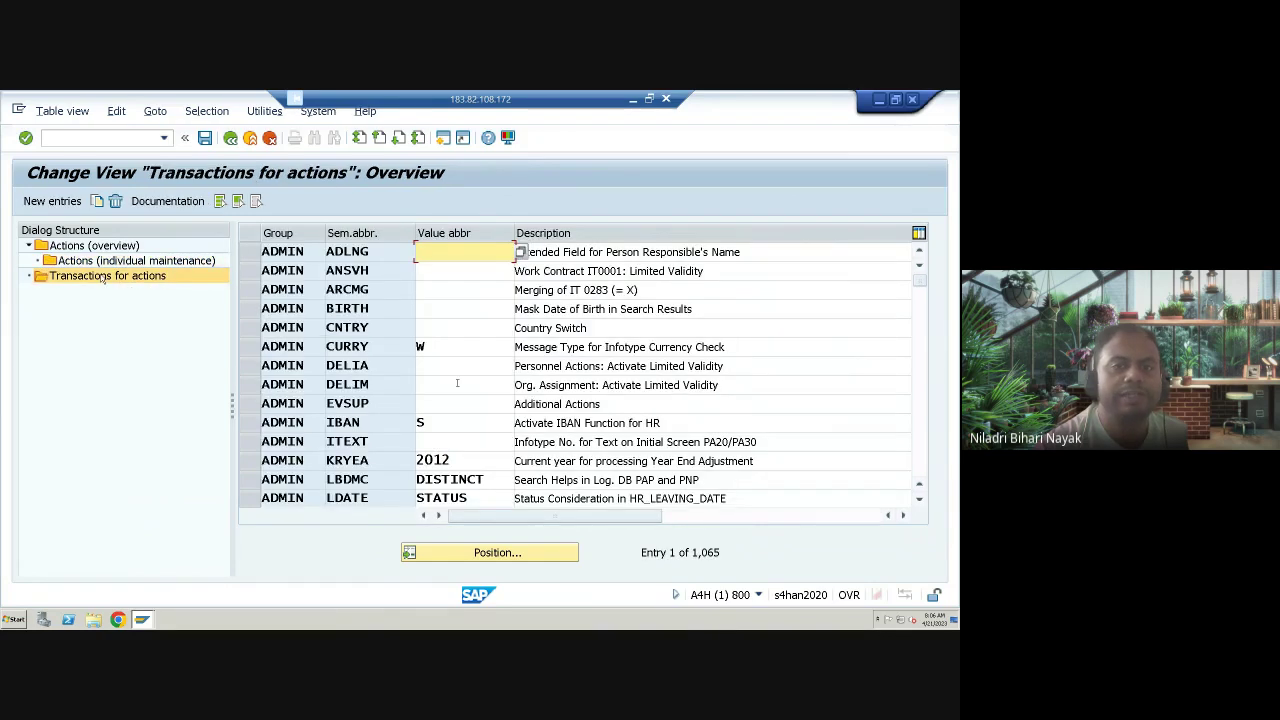
scroll(497, 428, "down", 2)
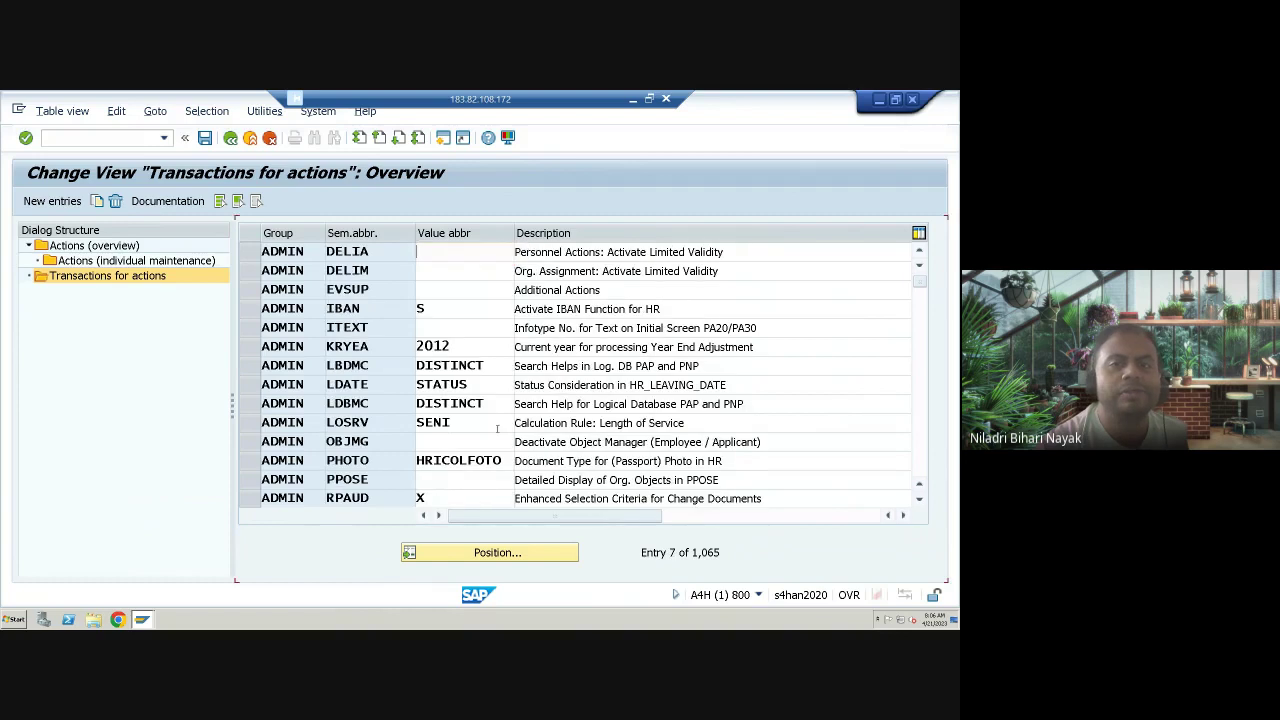
scroll(497, 428, "down", 6)
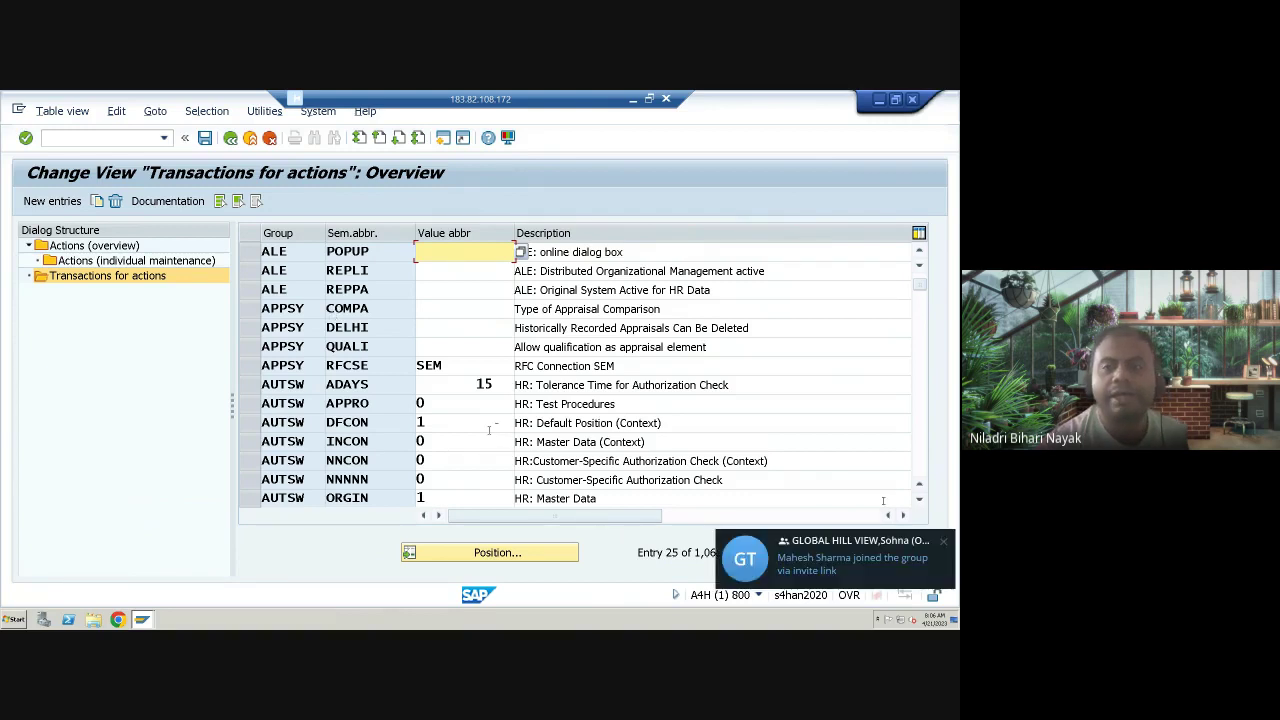
left_click(942, 541)
left_click(631, 100)
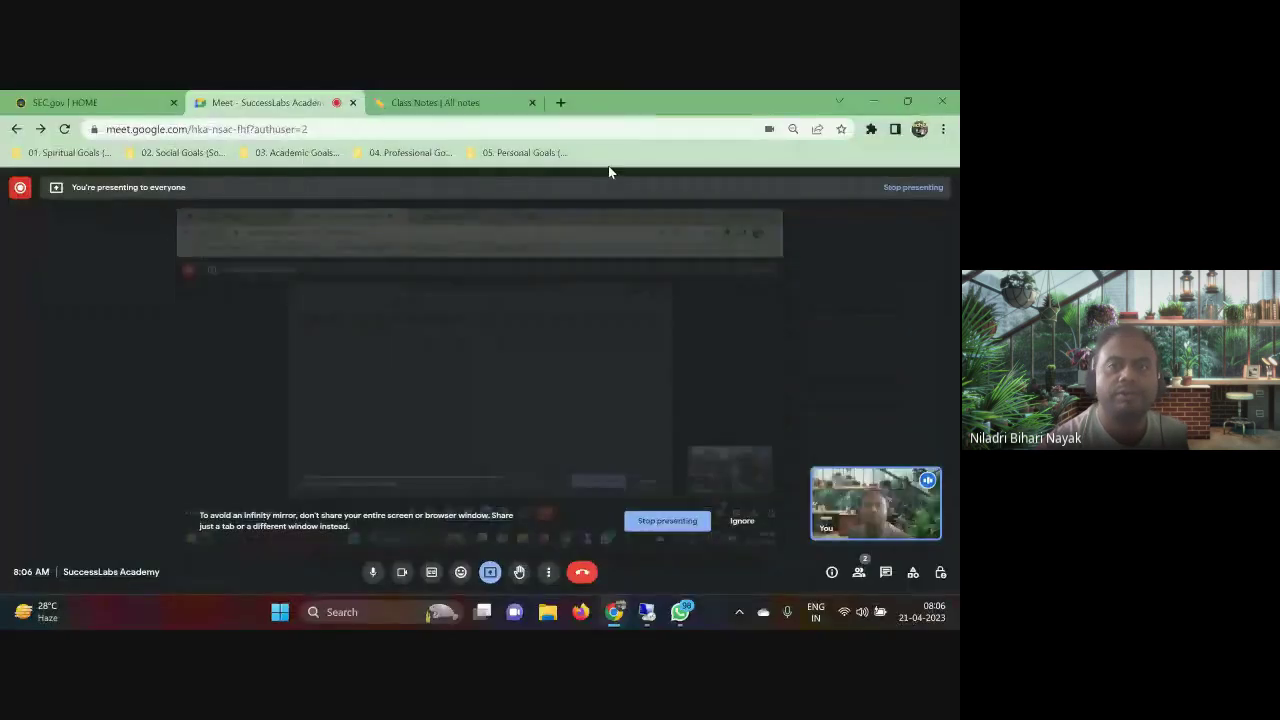
left_click(646, 613)
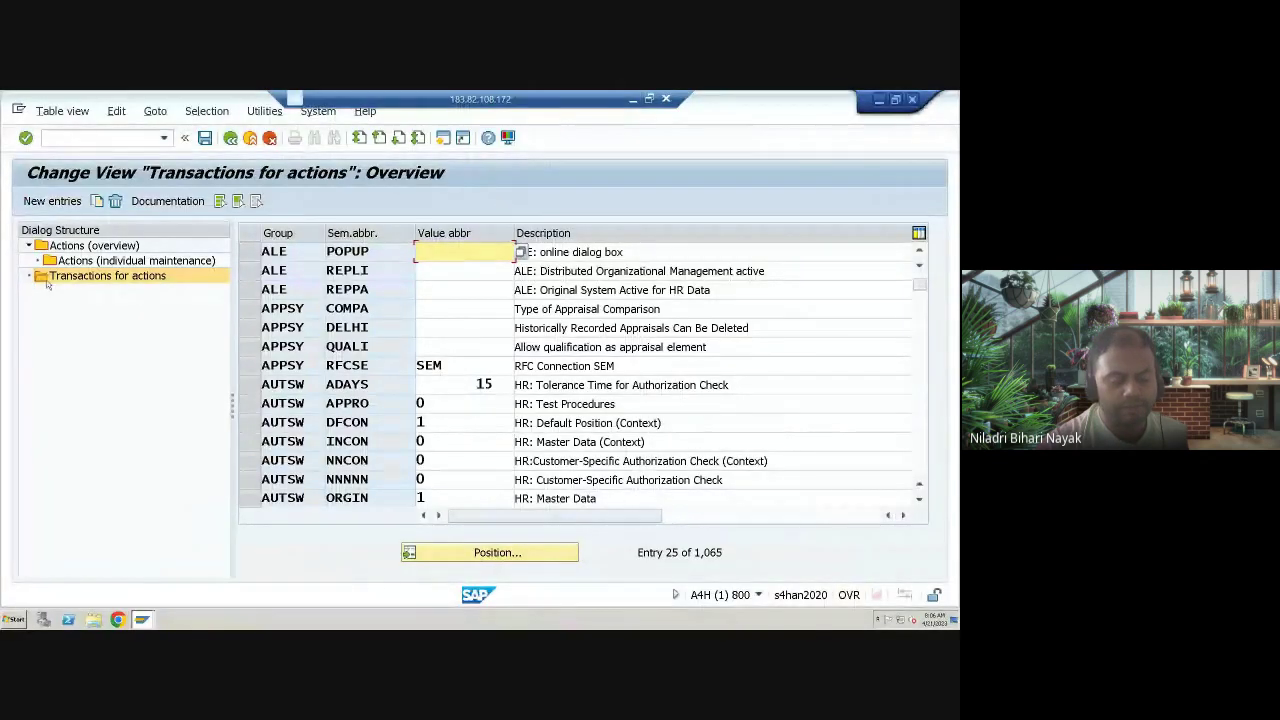
Try to go to transaction OOPR with /NOOPR.
left_click(390, 467)
type("/NOOPR")
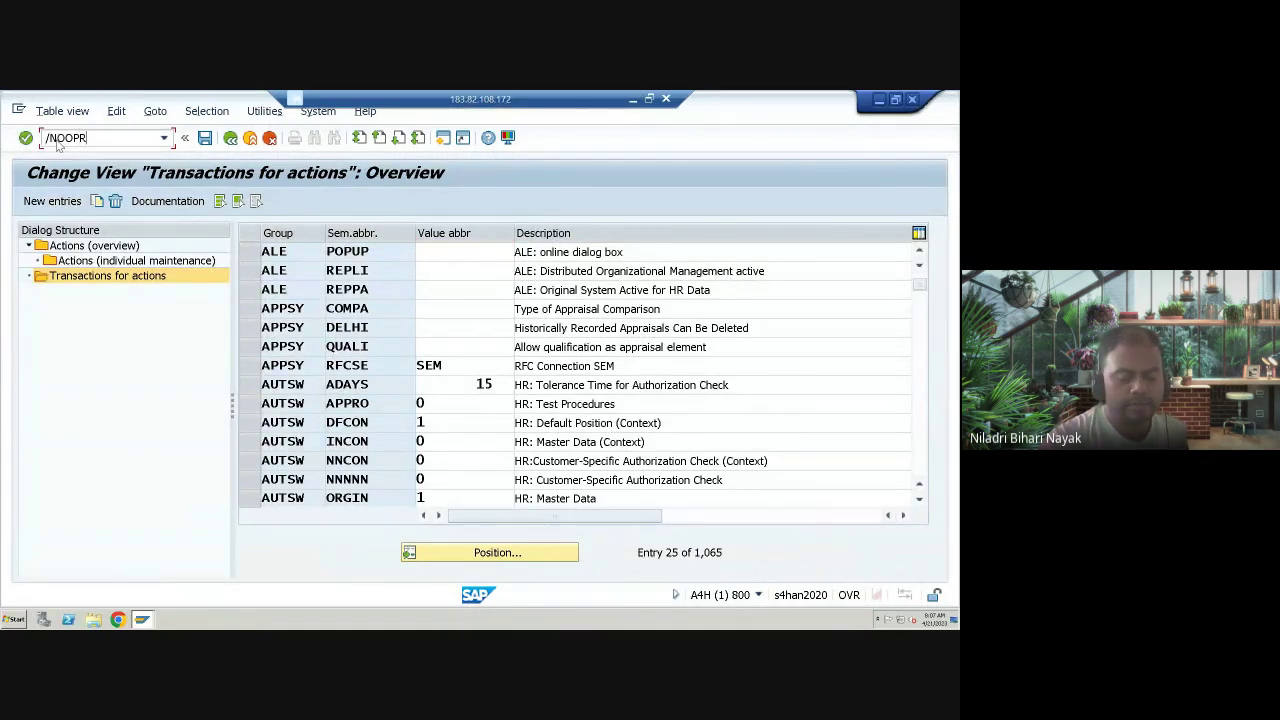
key("Return")
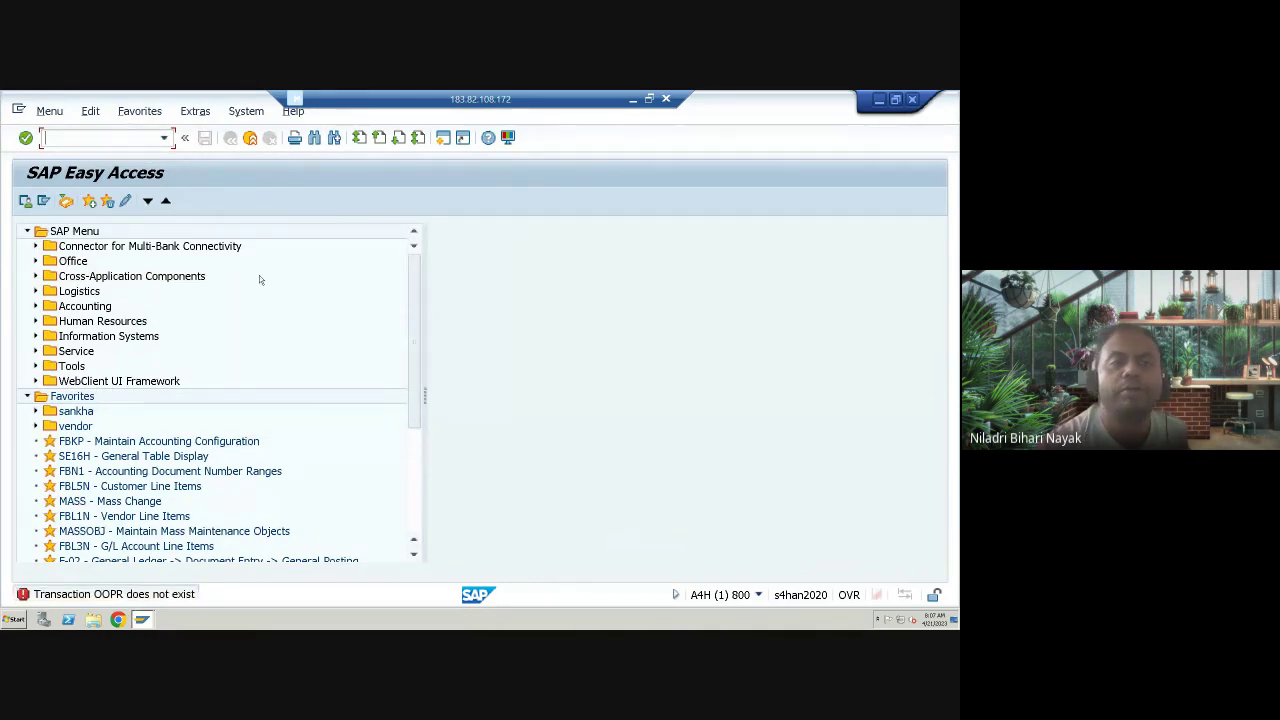
Display the authorization check data with SU53 and return to the SAP Easy Access menu.
type("SU53")
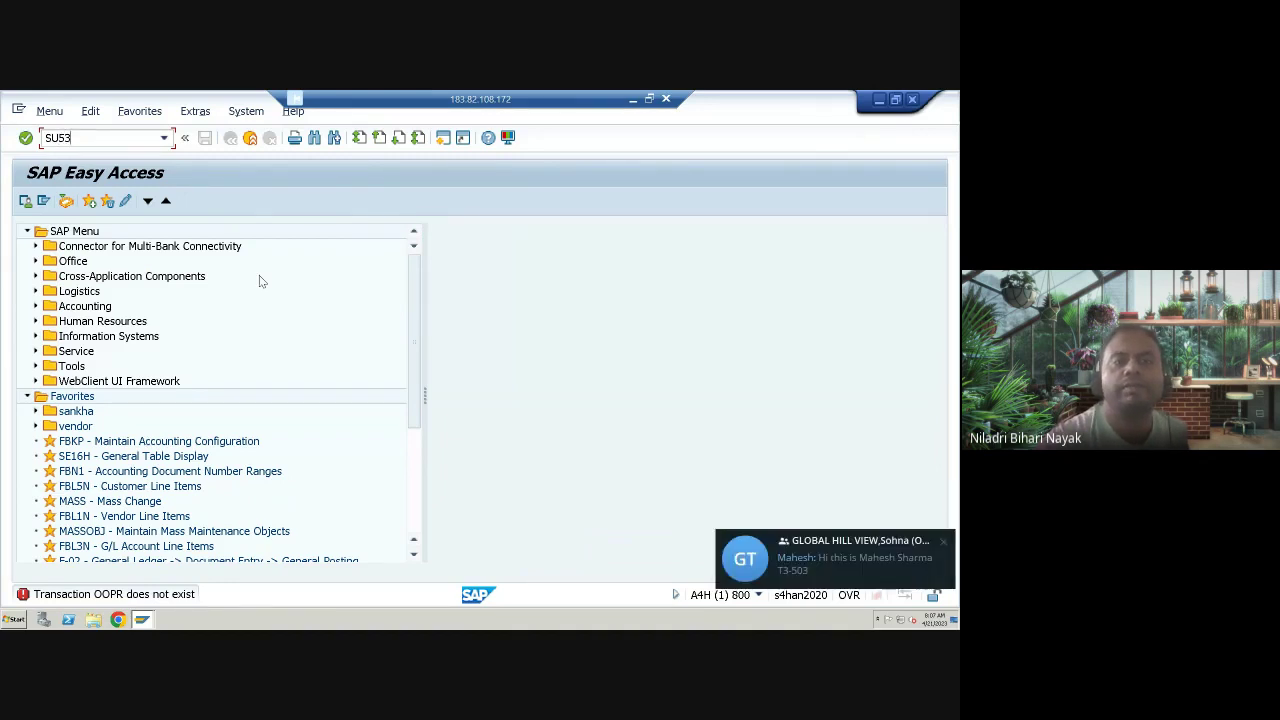
key("Return")
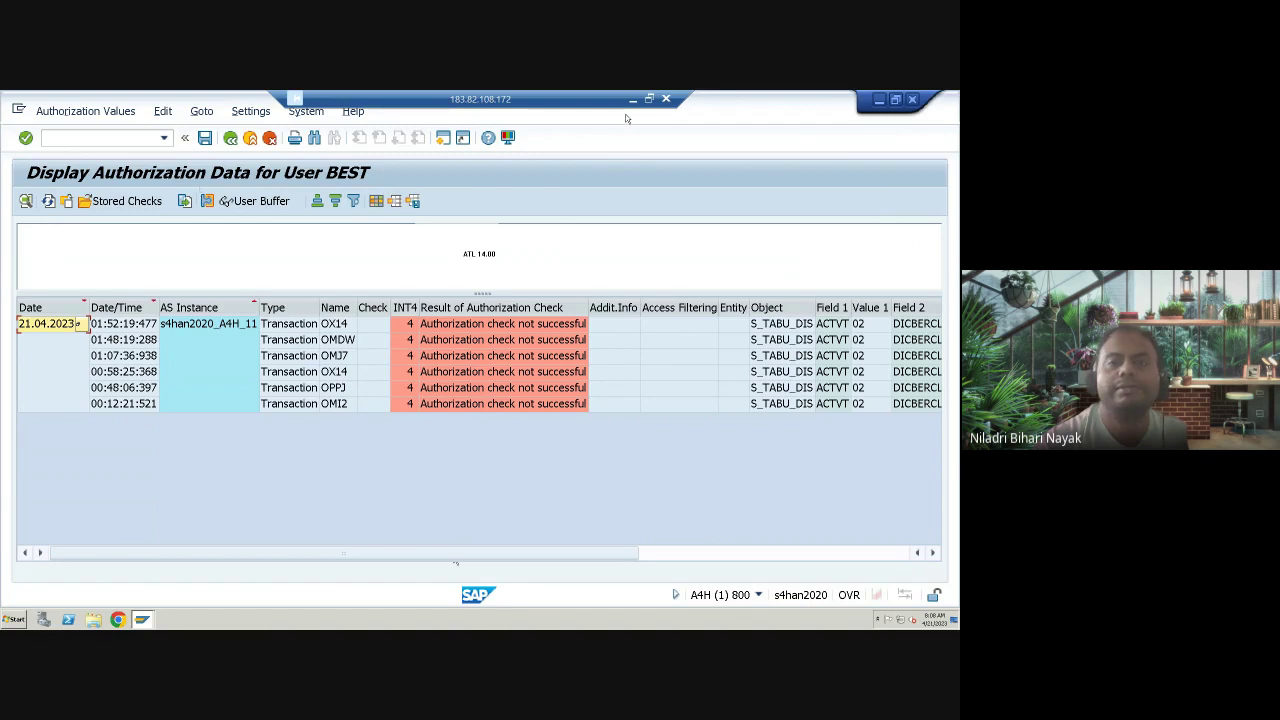
left_click(230, 137)
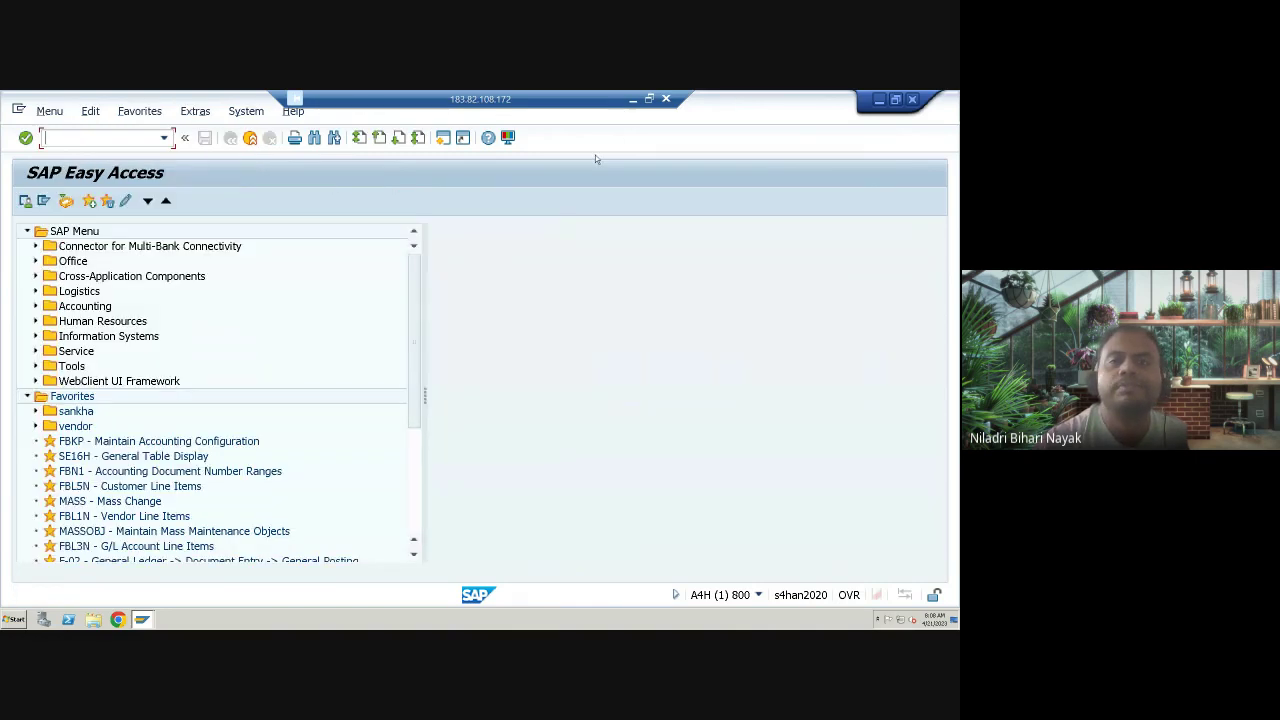
Disconnect the remote desktop session and stop presenting the screen in Google Meet.
left_click(666, 99)
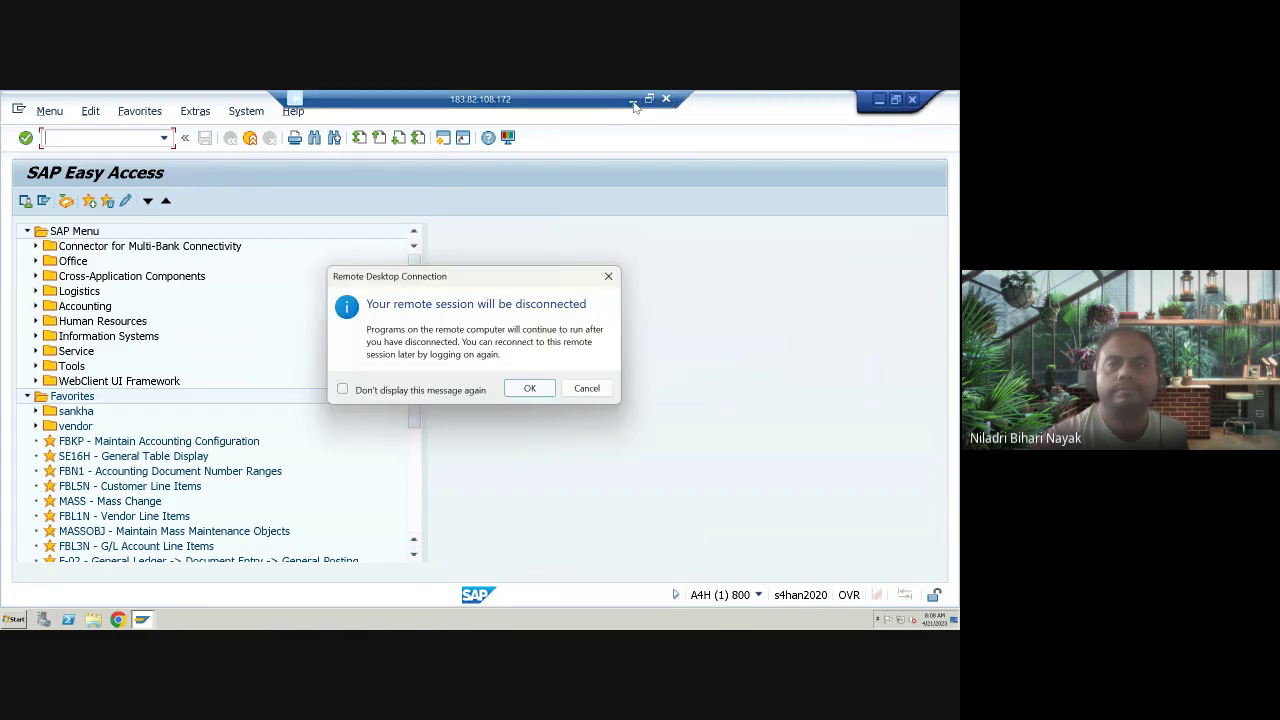
left_click(530, 389)
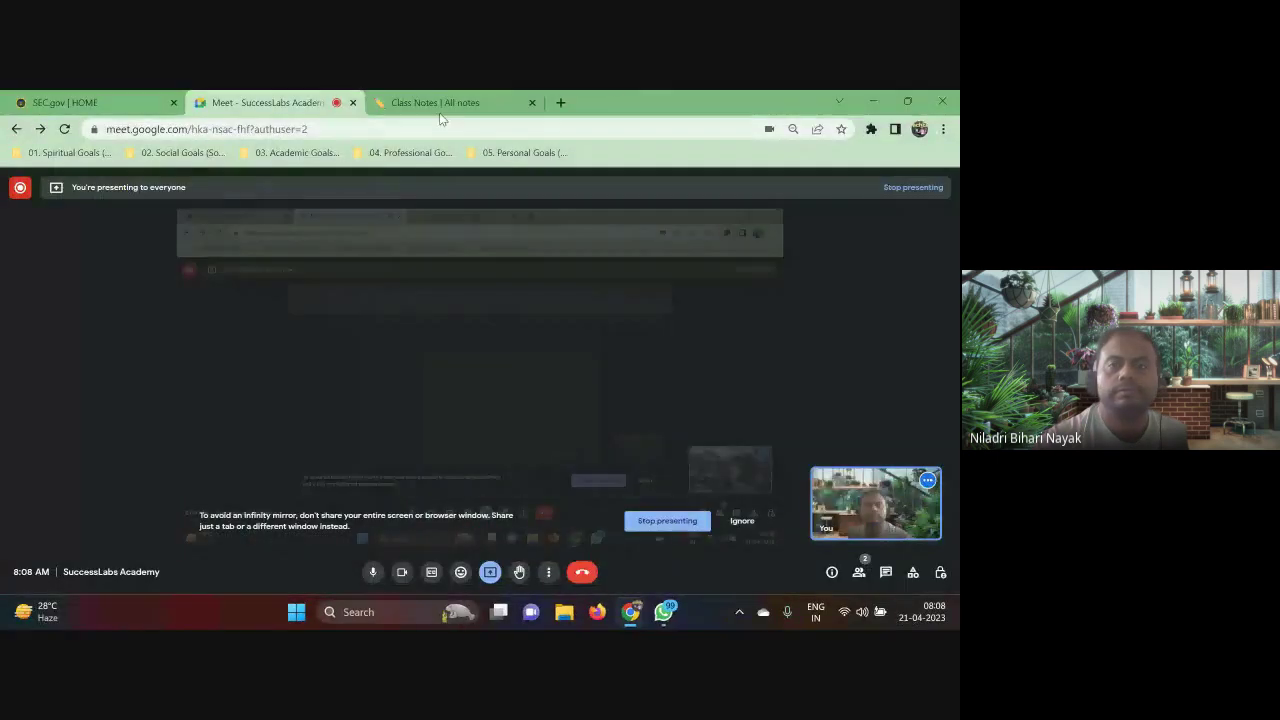
left_click(667, 521)
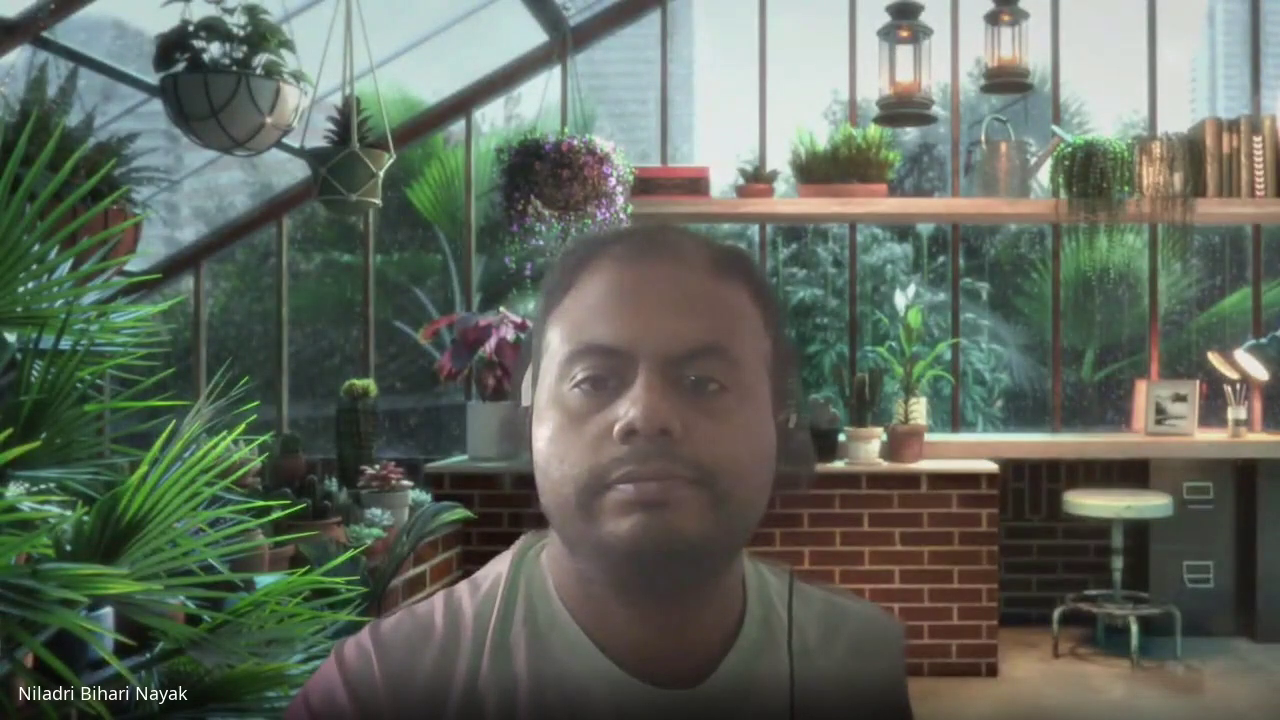